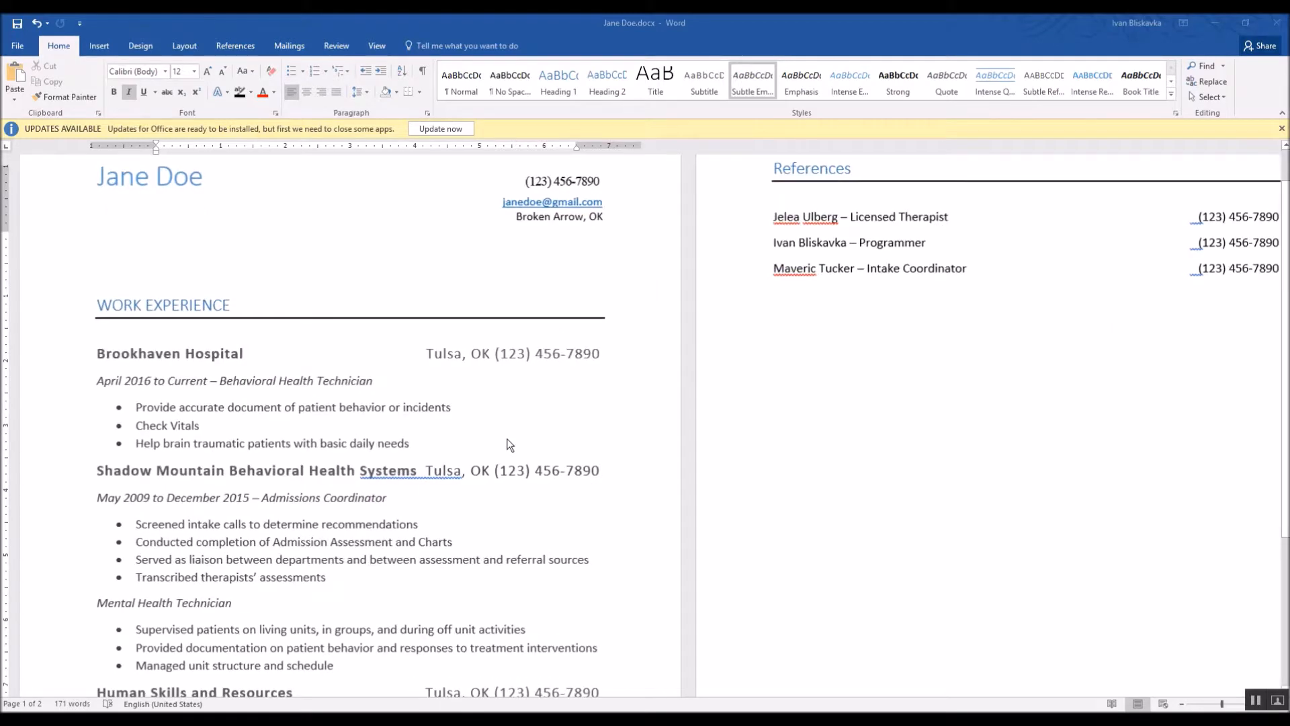
Step: Add the comment "Should be on same page" to the References heading on the second page
{"action": "scroll", "coordinate": [510, 446], "scroll_direction": "down", "scroll_amount": 6}
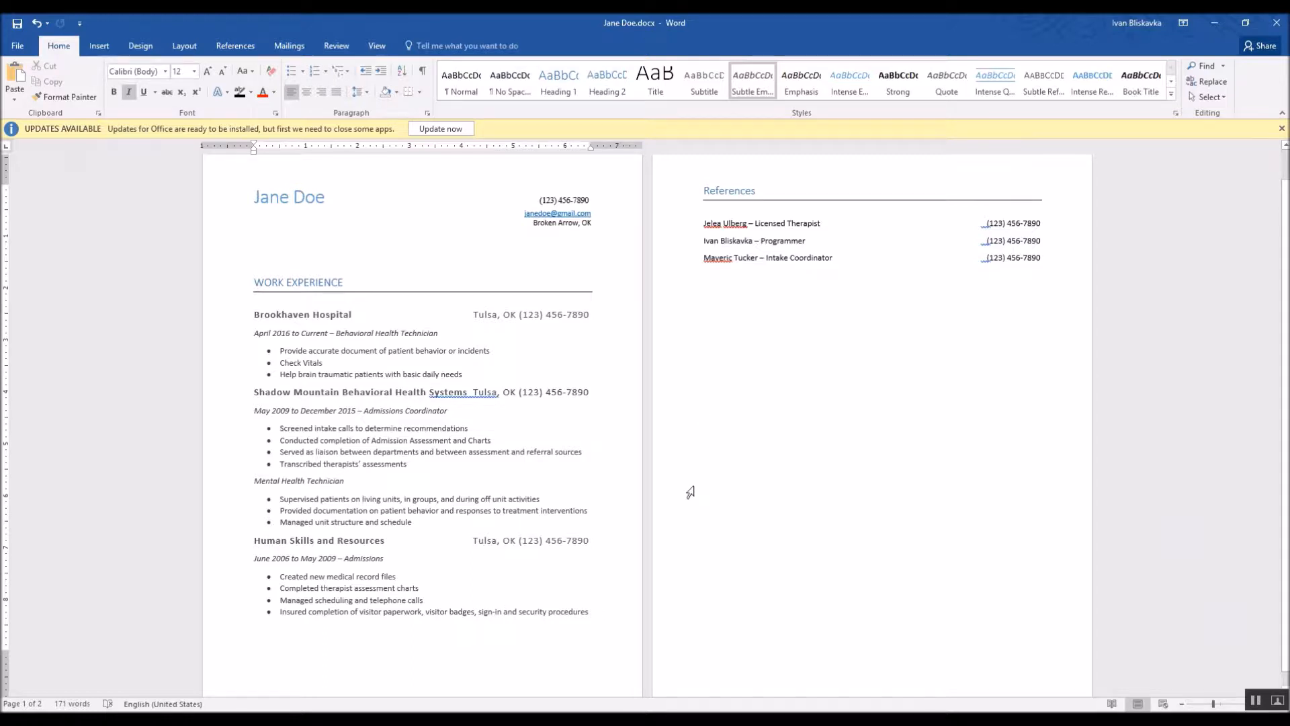
{"action": "scroll", "coordinate": [690, 494], "scroll_direction": "down", "scroll_amount": 1}
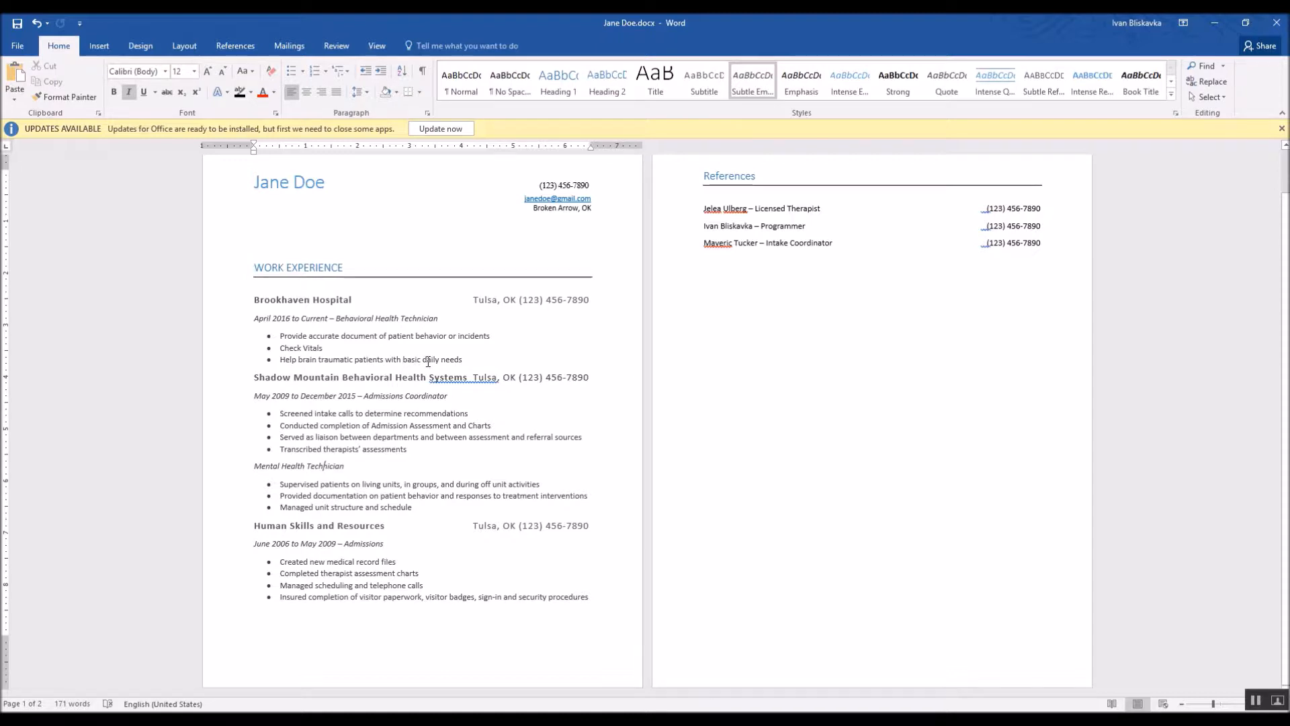
{"action": "scroll", "coordinate": [672, 269], "scroll_direction": "up", "scroll_amount": 1}
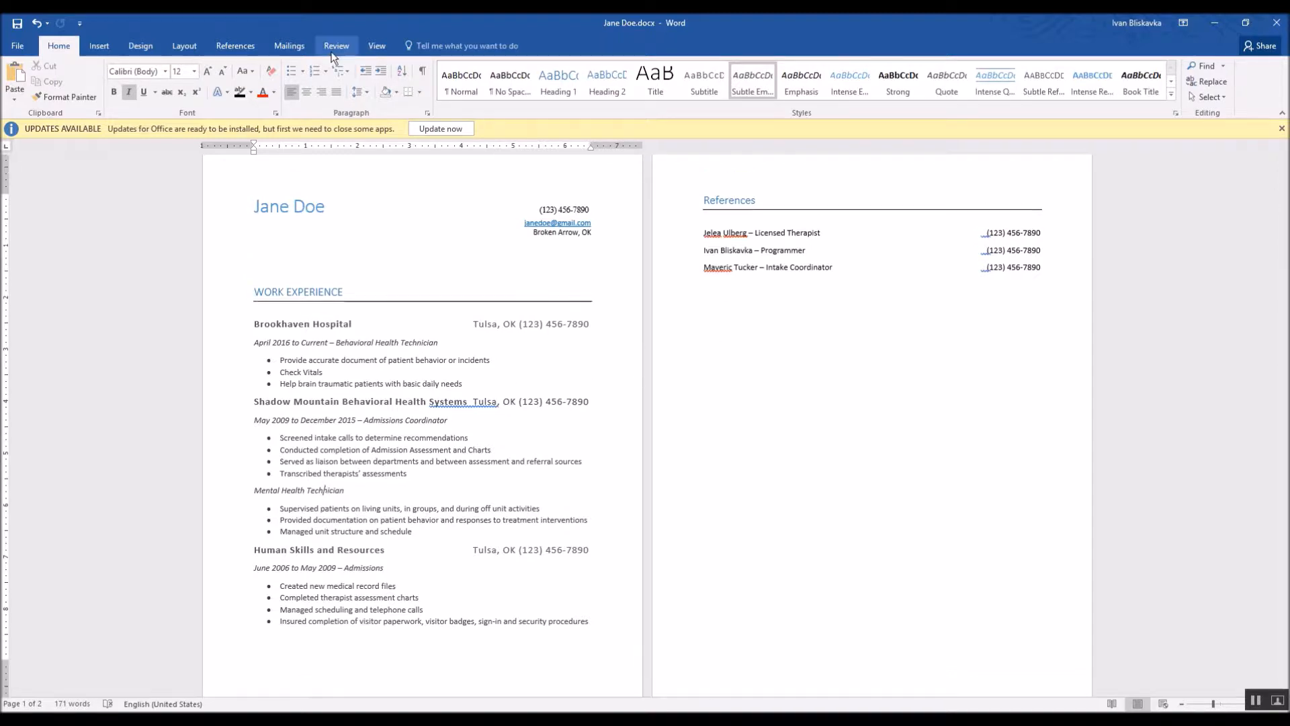
{"action": "left_click", "coordinate": [334, 48]}
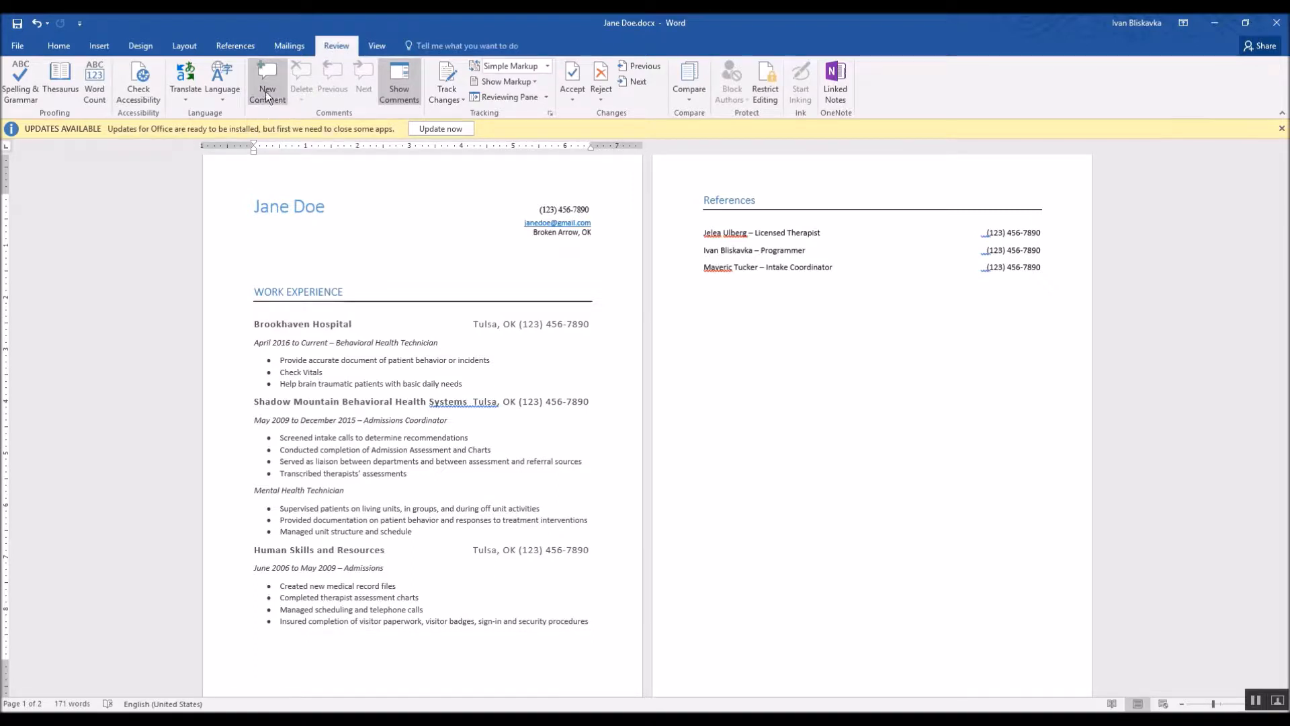
{"action": "double_click", "coordinate": [729, 199]}
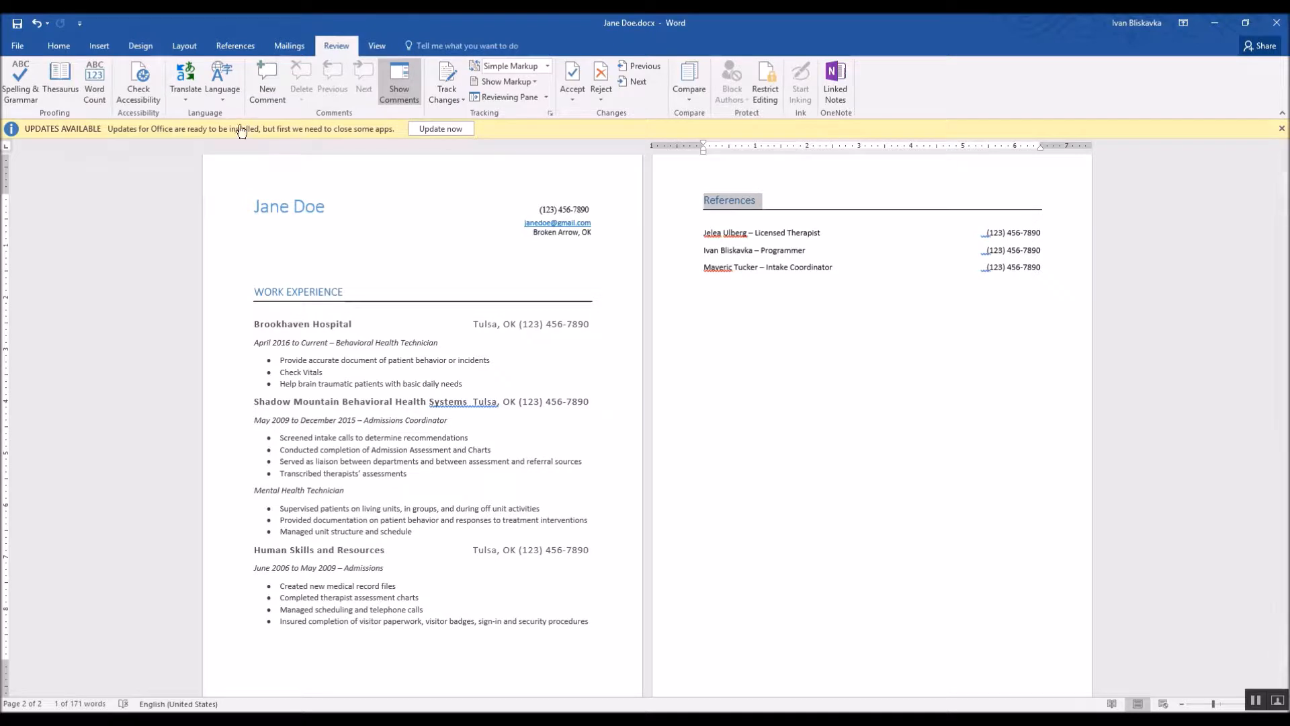
{"action": "left_click", "coordinate": [267, 78]}
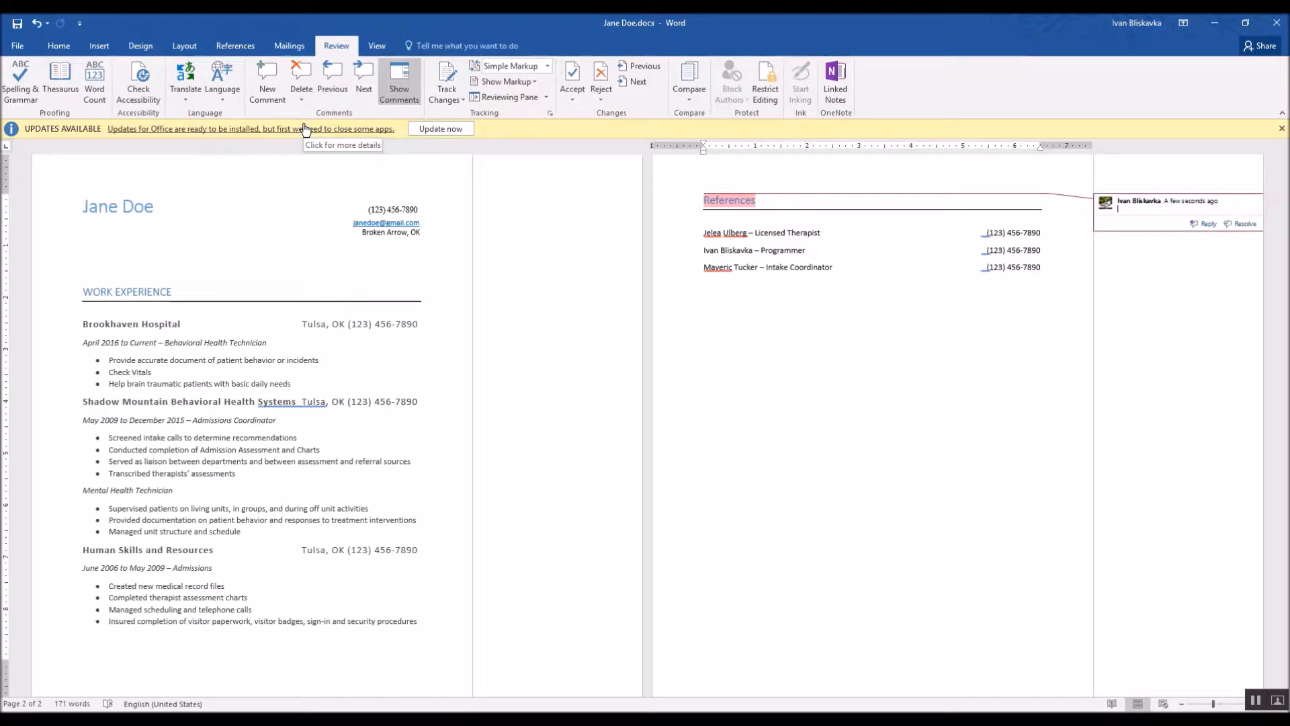
{"action": "type", "text": "Should be on same page"}
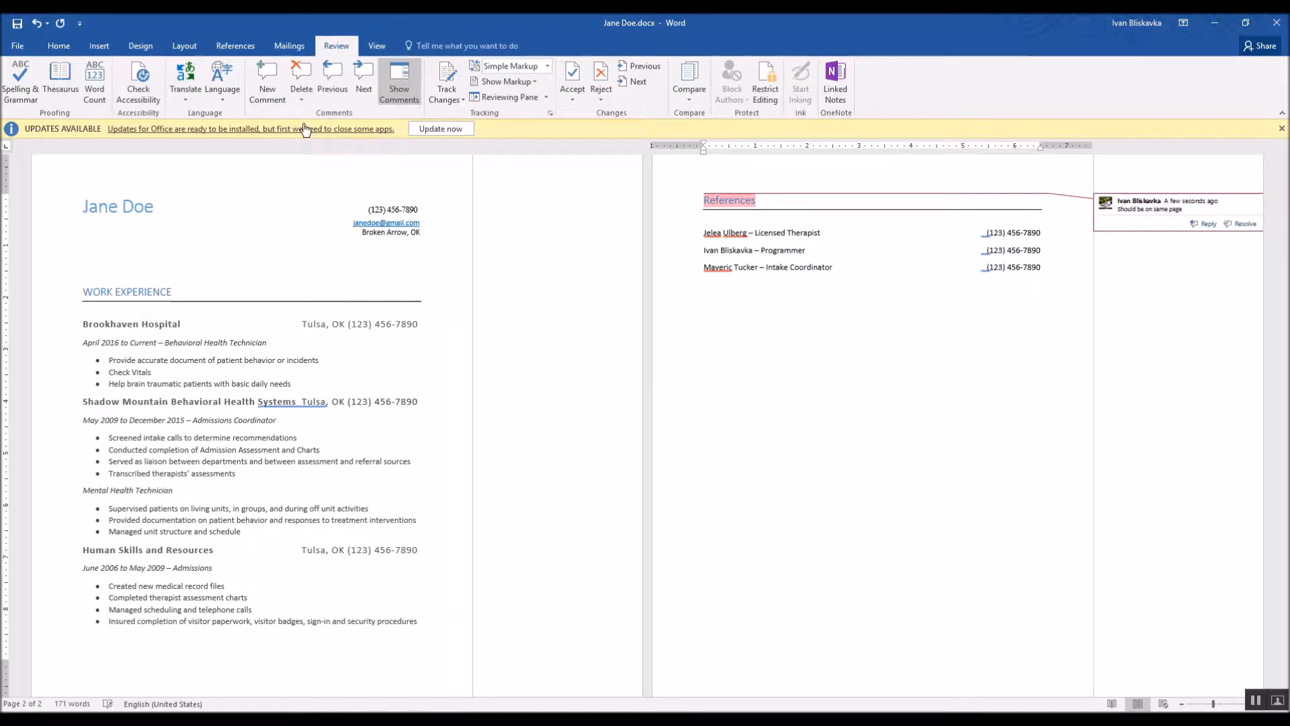
{"action": "left_click", "coordinate": [802, 307]}
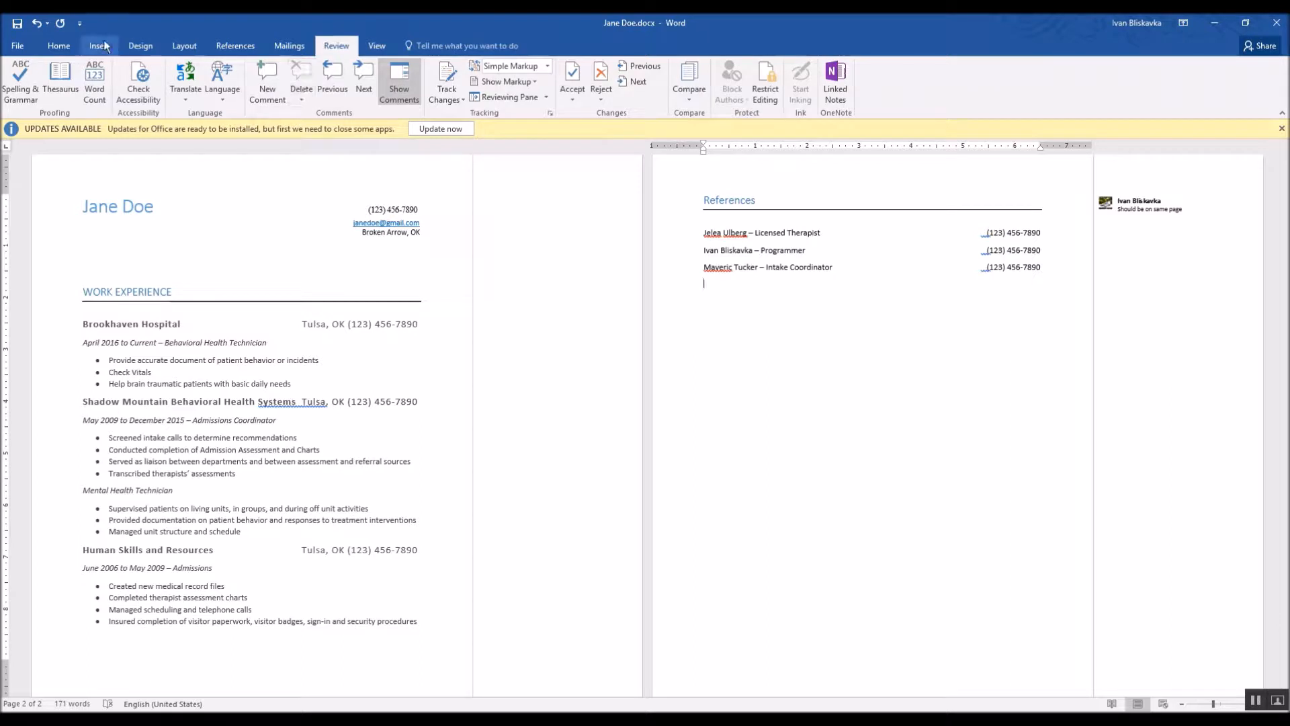
Step: Check the paragraph style applied to the References heading and turn on the Navigation Pane
{"action": "left_click", "coordinate": [59, 46]}
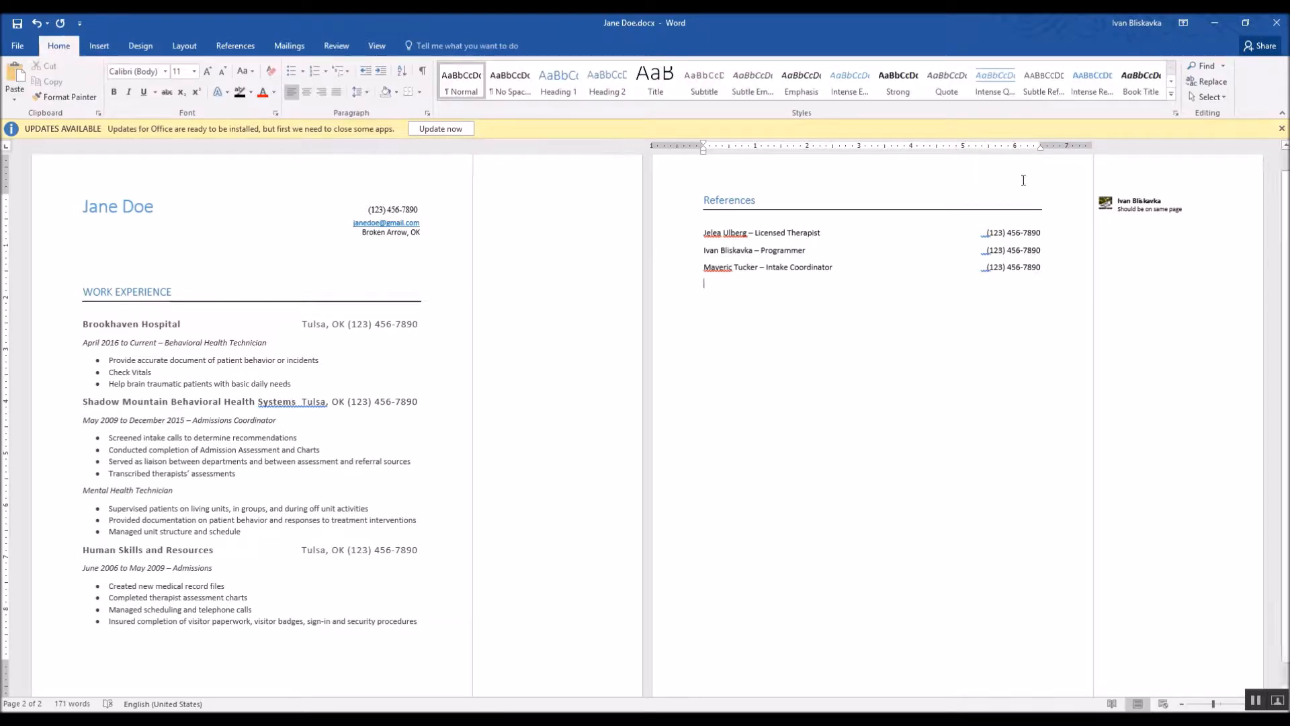
{"action": "mouse_move", "coordinate": [1154, 222]}
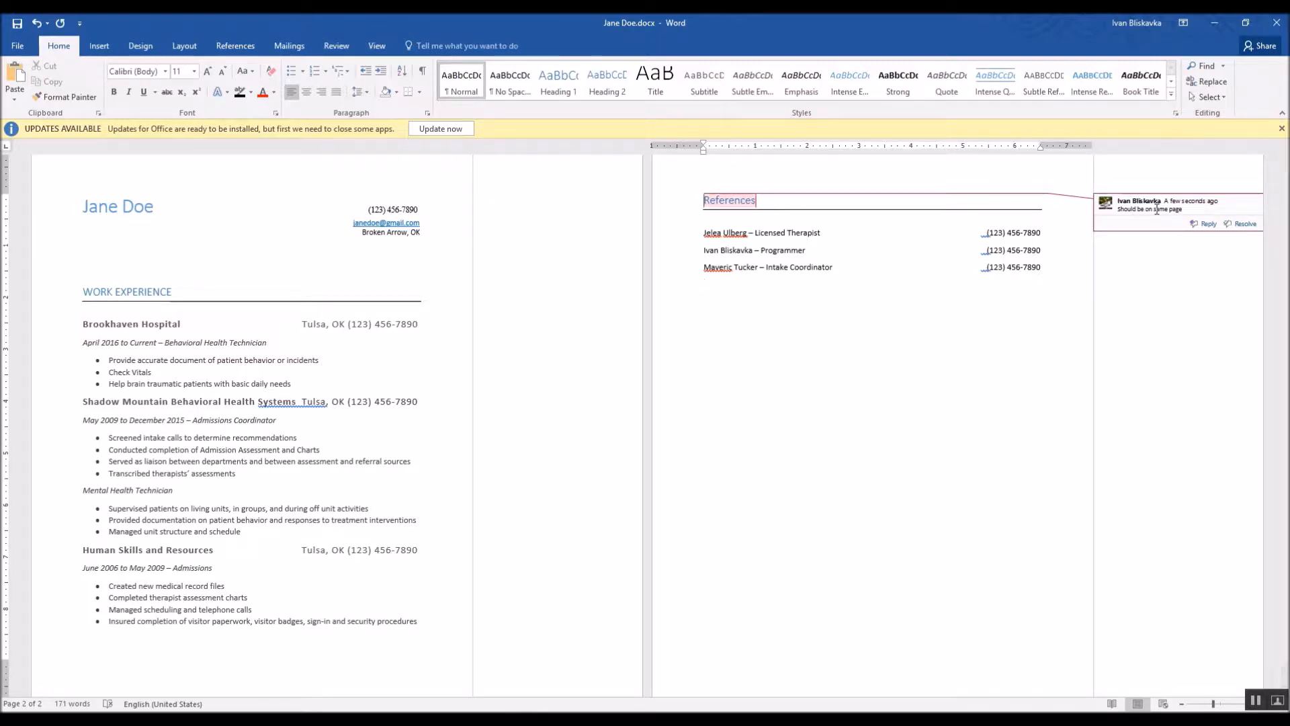
{"action": "left_click", "coordinate": [735, 200]}
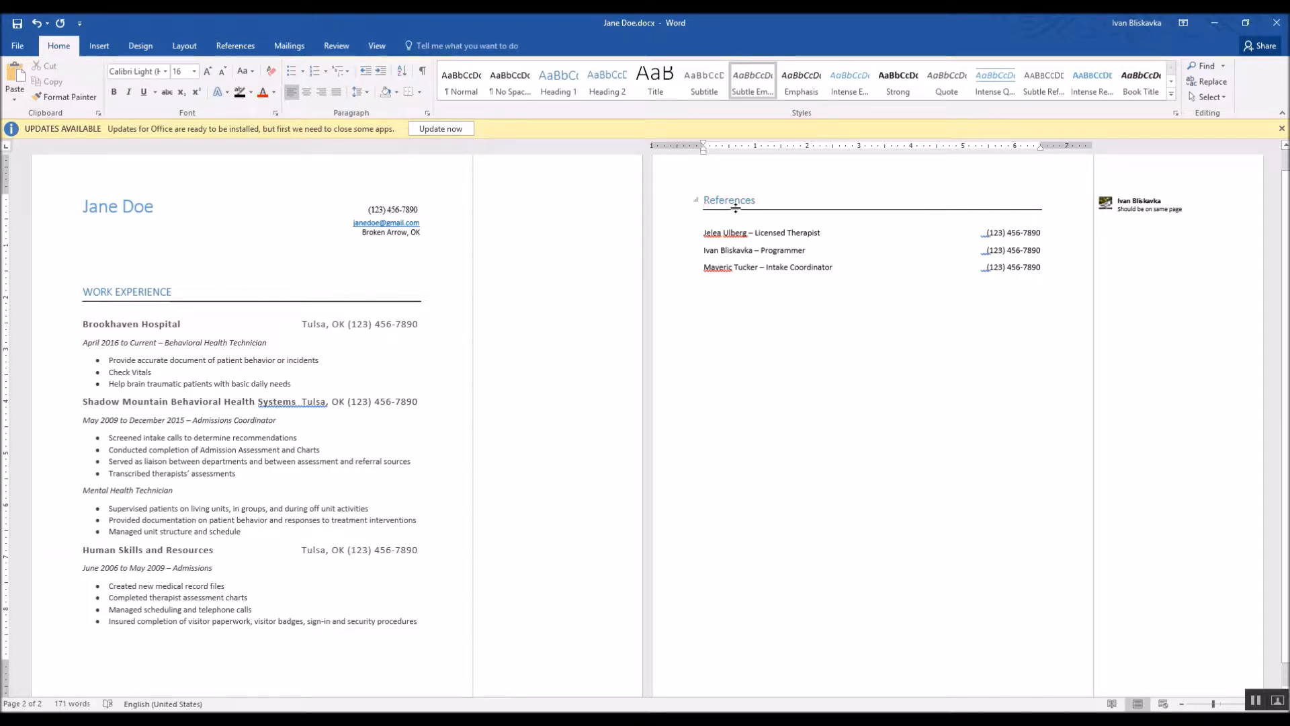
{"action": "mouse_move", "coordinate": [736, 204]}
{"action": "left_click", "coordinate": [570, 89]}
{"action": "left_click", "coordinate": [375, 45]}
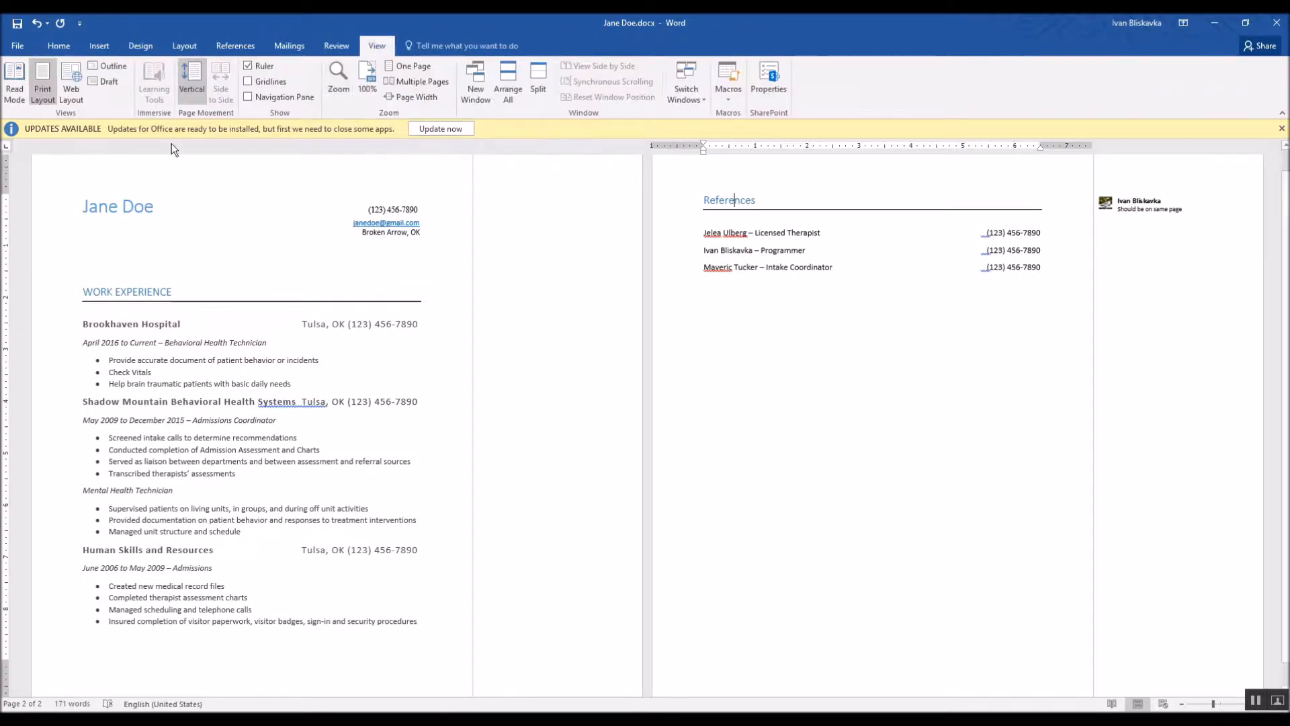
{"action": "left_click", "coordinate": [251, 96]}
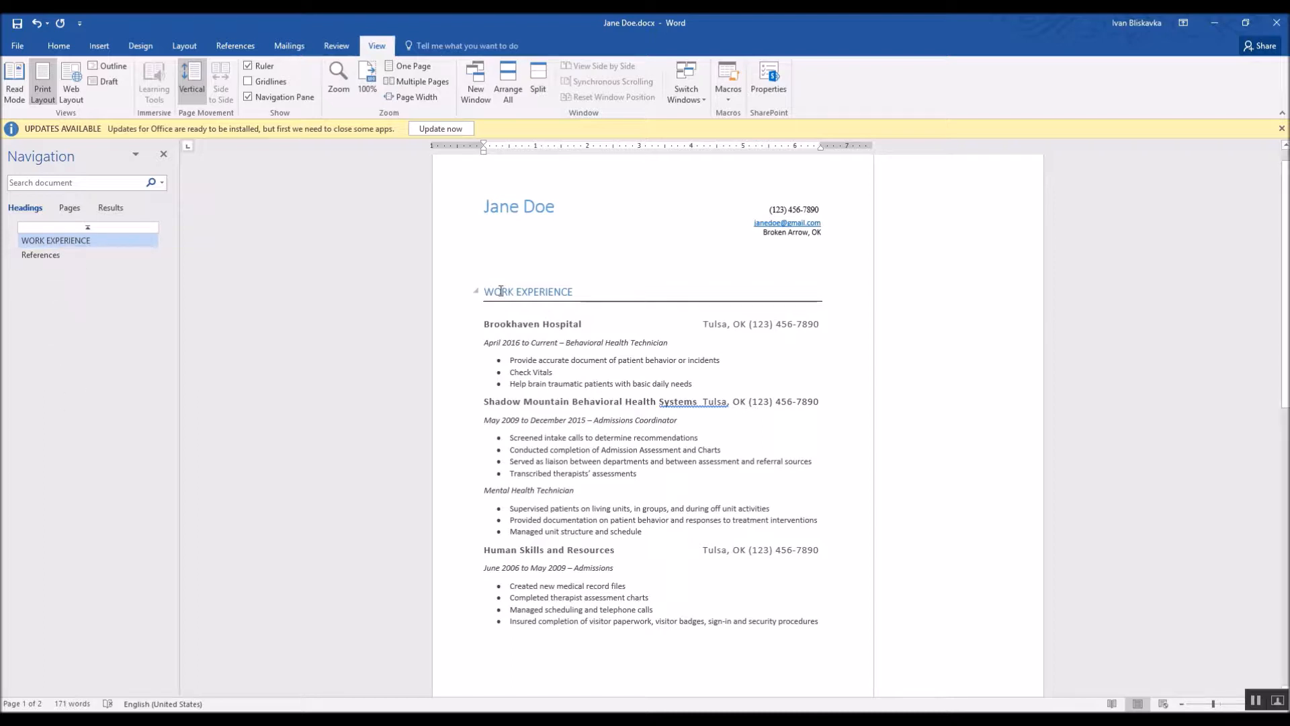
Step: Add a second line, "Should be Upper Case to match work experience", to the comment on the References heading
{"action": "scroll", "coordinate": [517, 299], "scroll_direction": "down", "scroll_amount": 4}
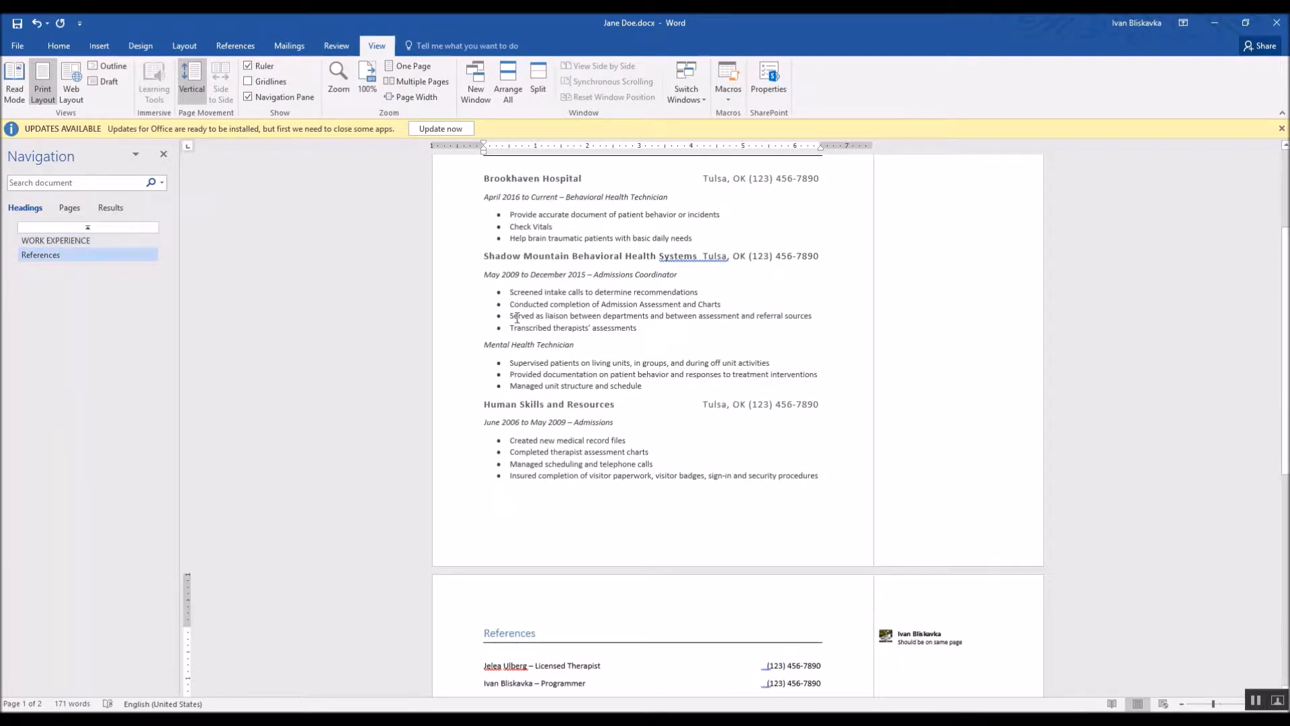
{"action": "left_click", "coordinate": [517, 633]}
{"action": "scroll", "coordinate": [554, 300], "scroll_direction": "up", "scroll_amount": 2}
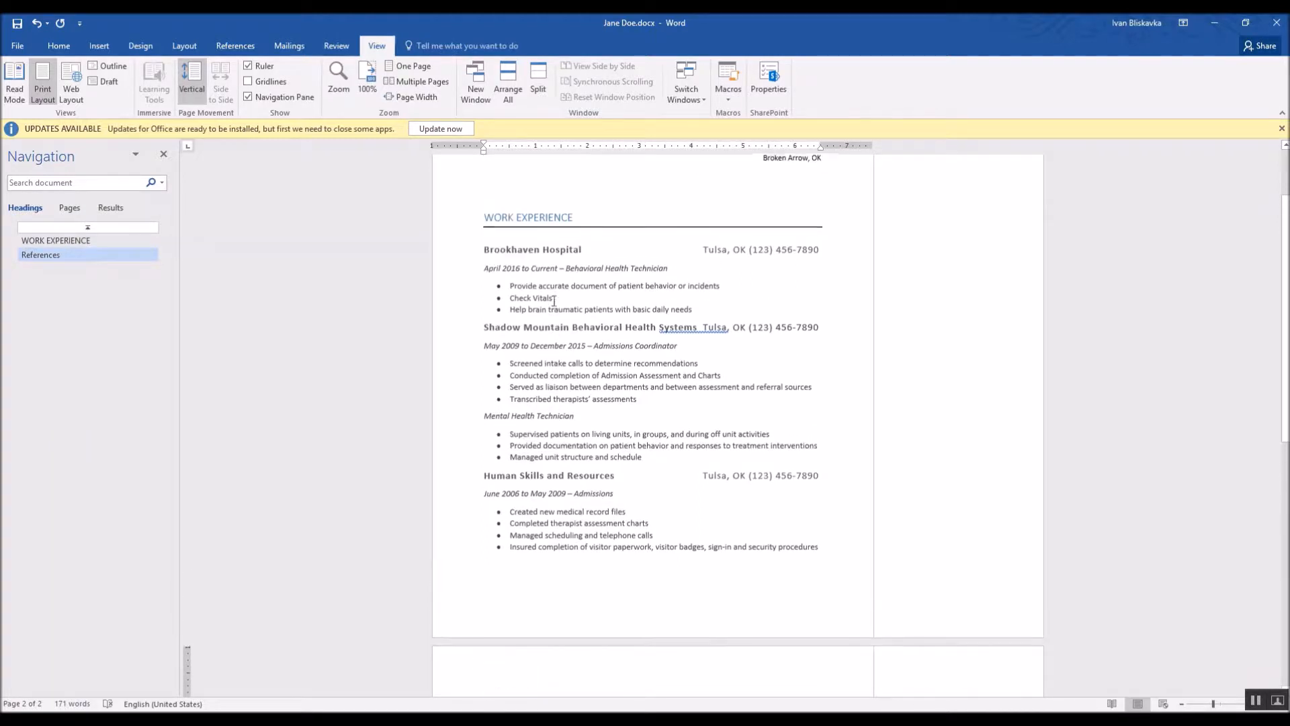
{"action": "left_click", "coordinate": [525, 220]}
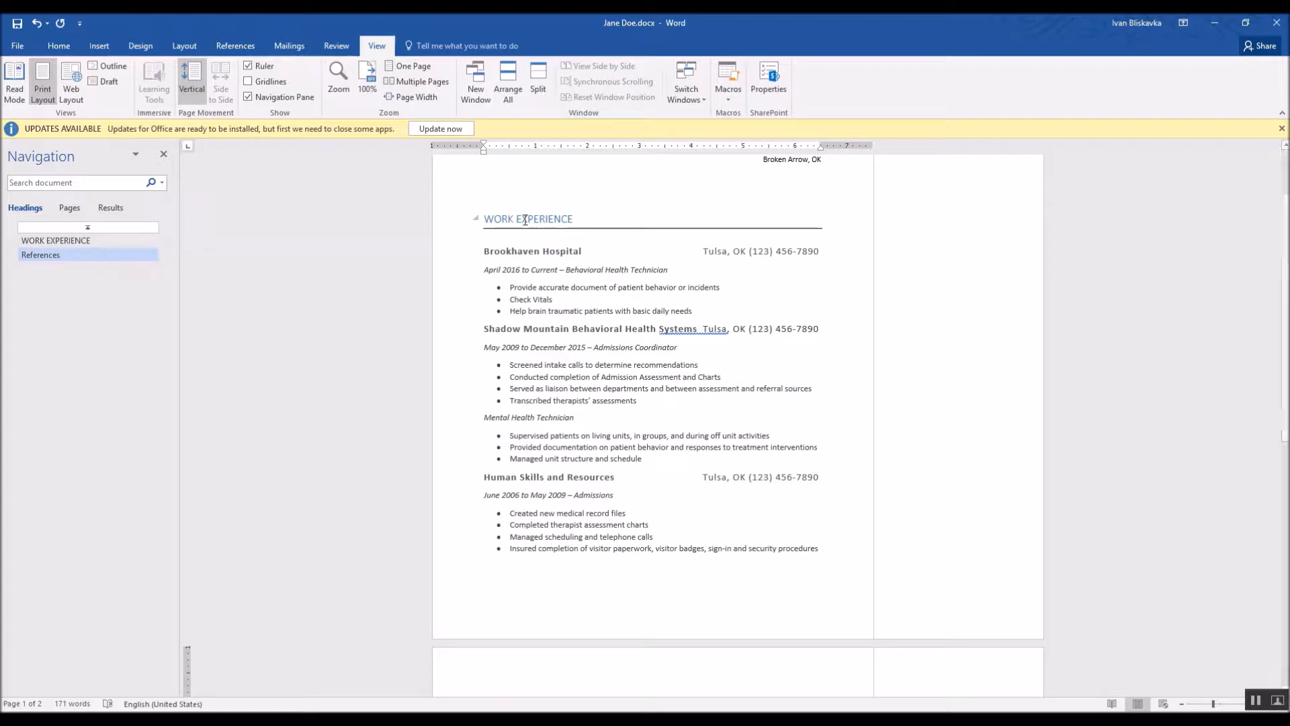
{"action": "scroll", "coordinate": [525, 220], "scroll_direction": "down", "scroll_amount": 5}
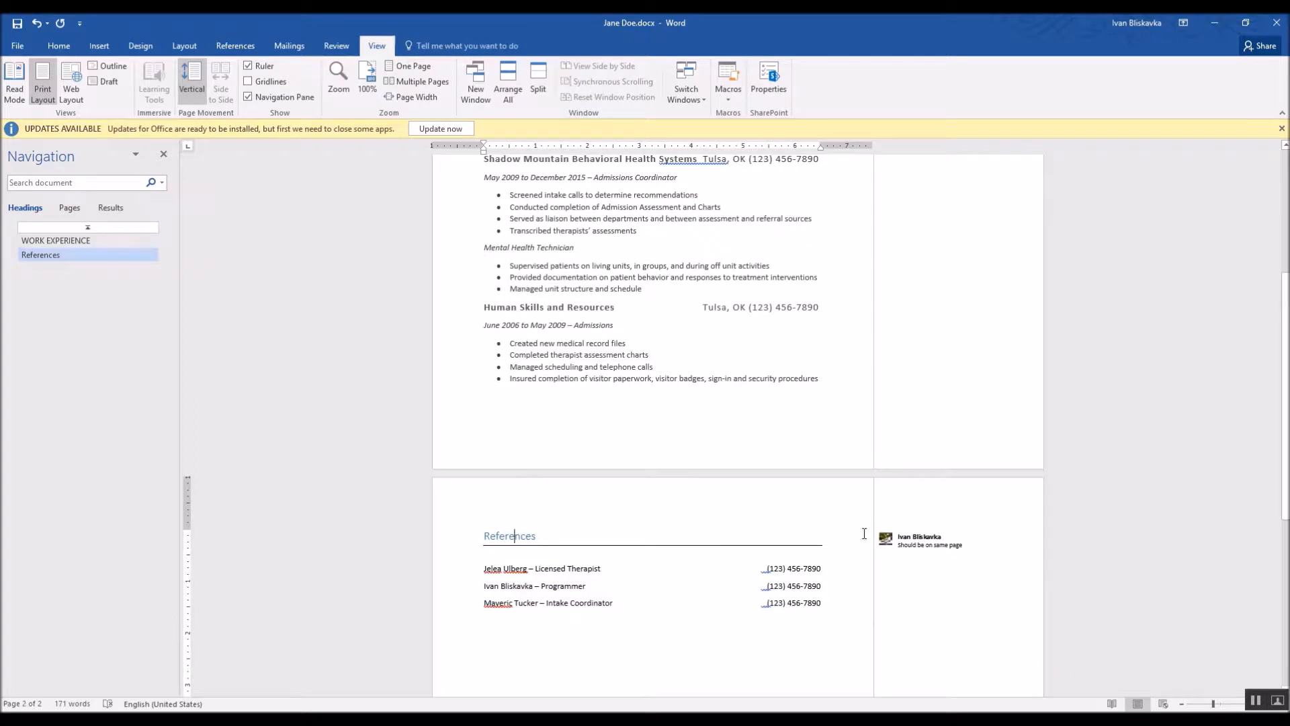
{"action": "left_click", "coordinate": [978, 546]}
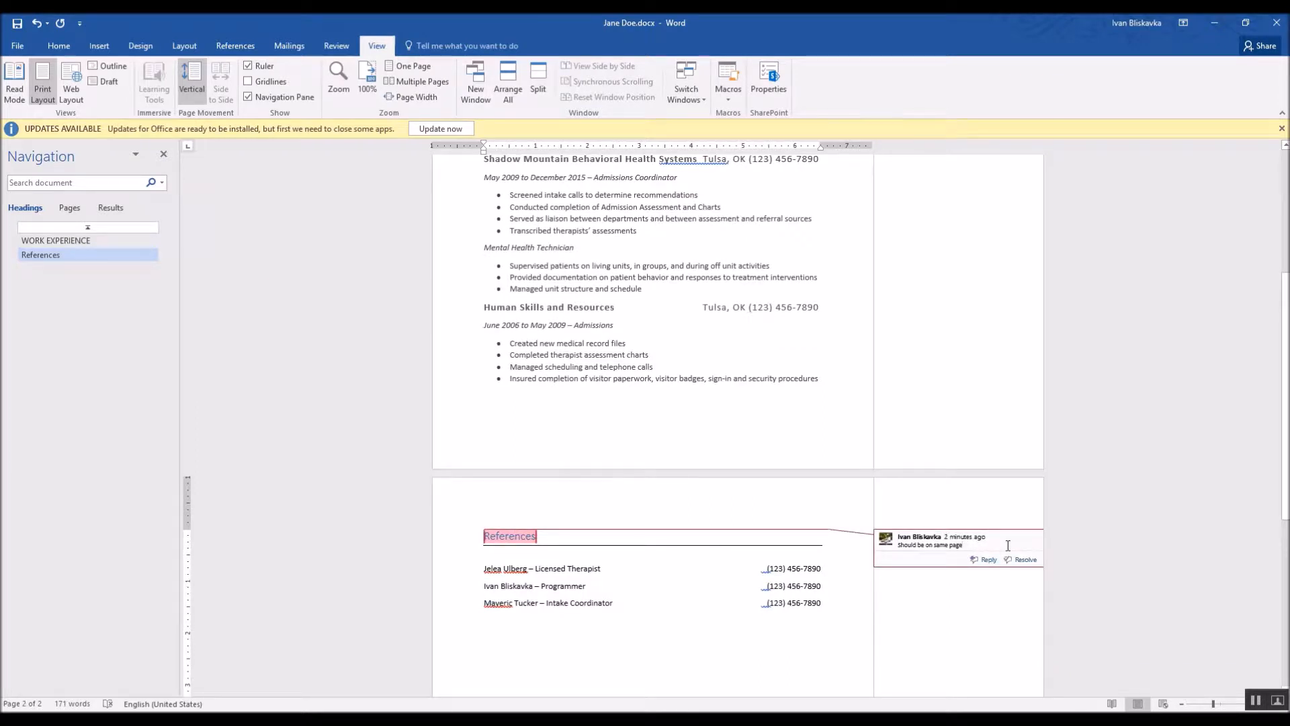
{"action": "key", "text": "Return"}
{"action": "type", "text": "Should be title"}
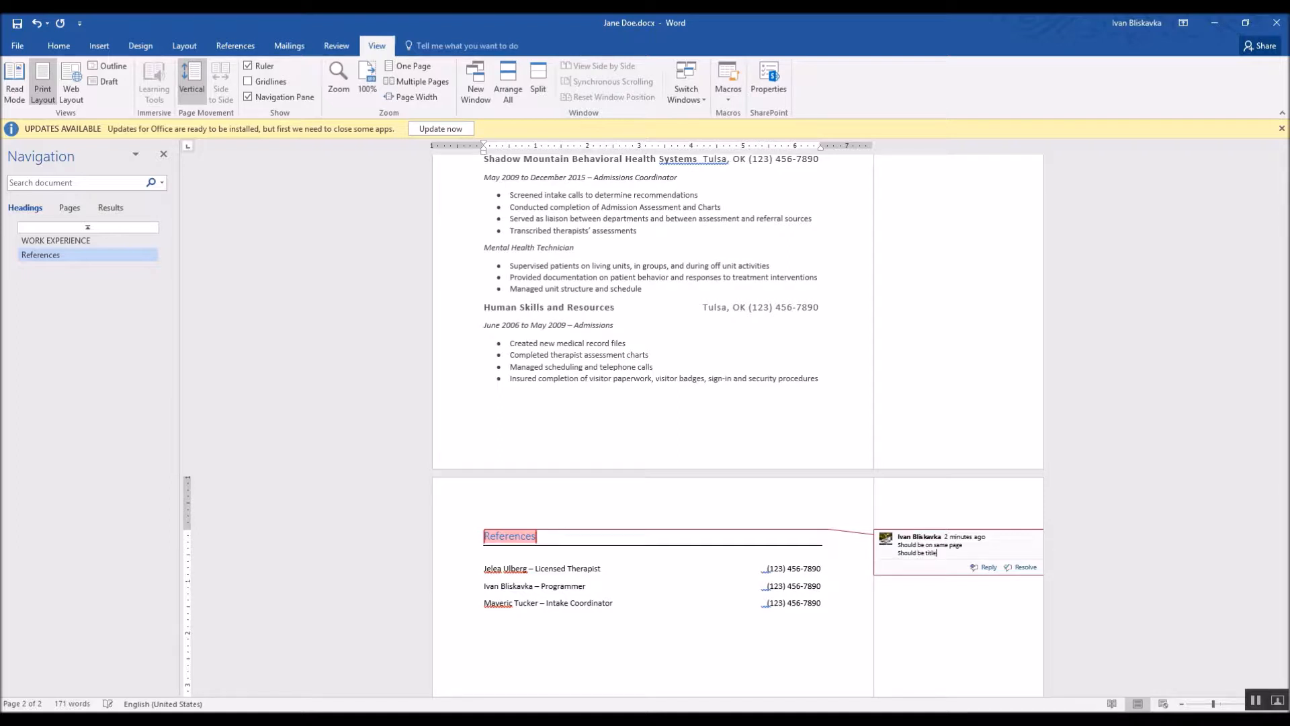
{"action": "key", "text": "ctrl+shift+Left"}
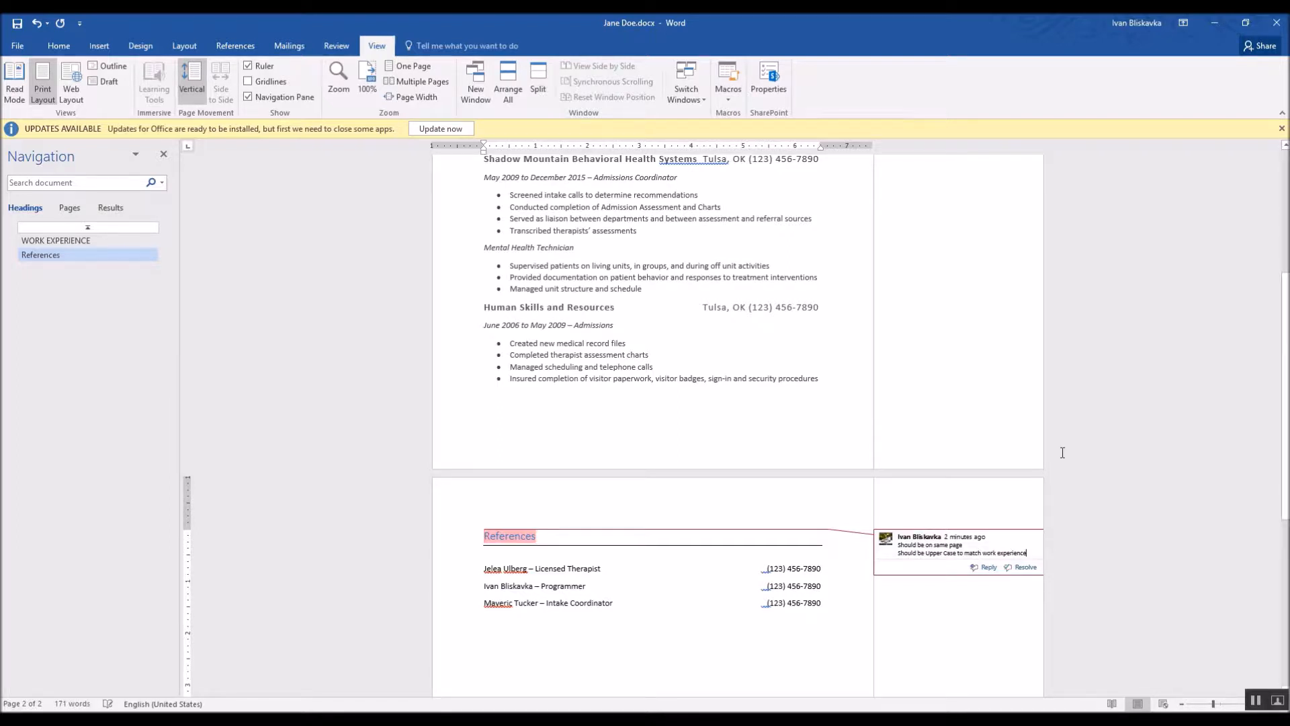
{"action": "left_click", "coordinate": [1091, 400]}
Step: Try inserting extra space before the phone number in the resume's contact details, and remove it again
{"action": "scroll", "coordinate": [877, 469], "scroll_direction": "up", "scroll_amount": 3}
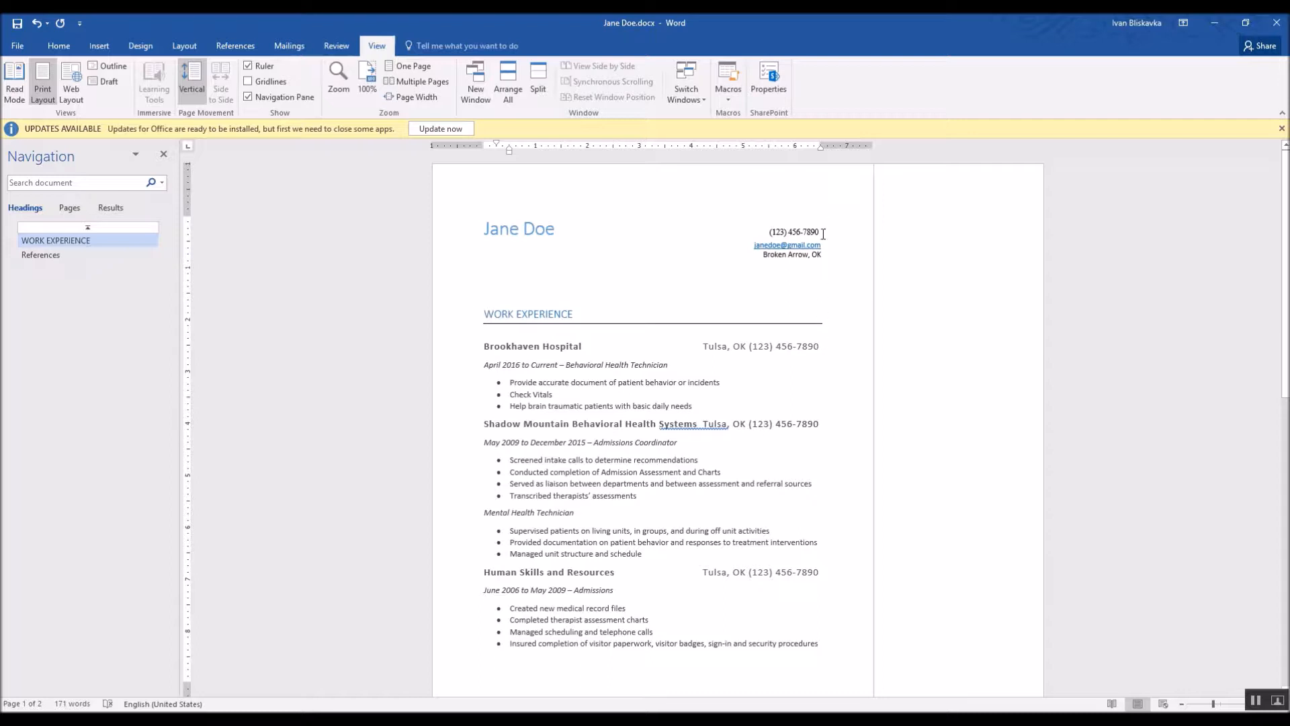
{"action": "left_click", "coordinate": [771, 231]}
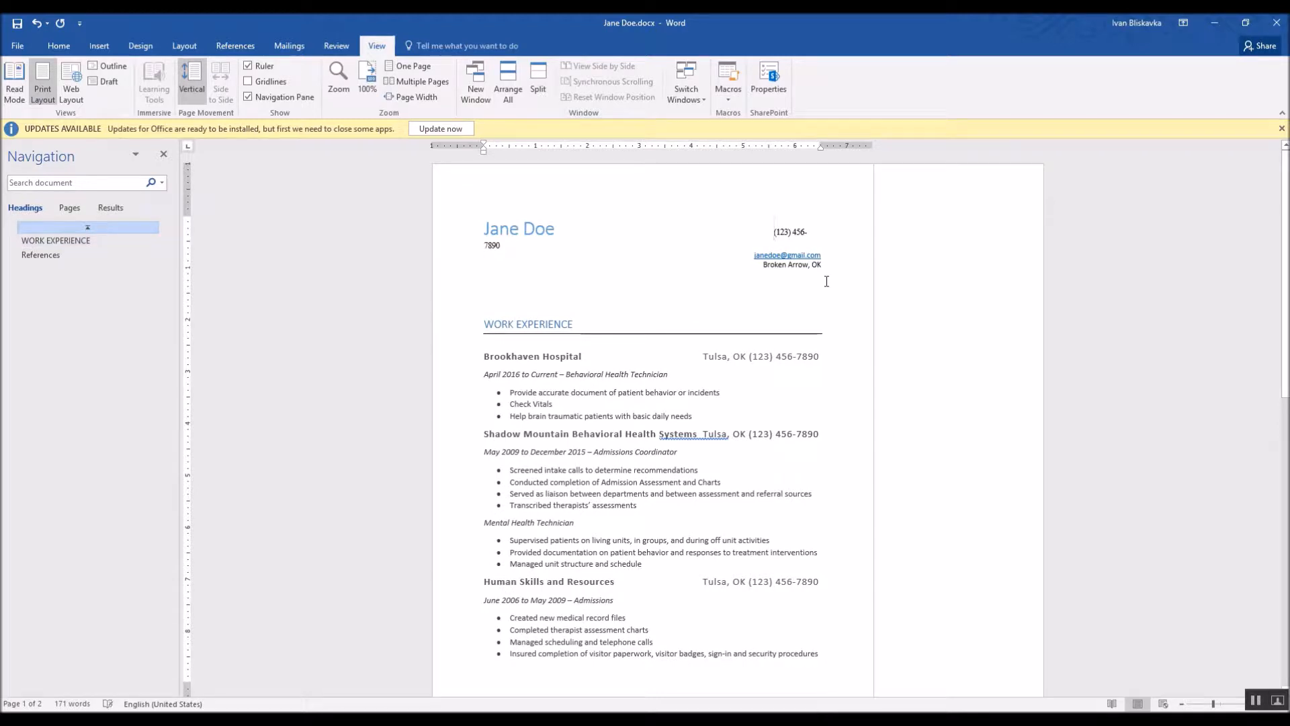
{"action": "key", "text": "BackSpace"}
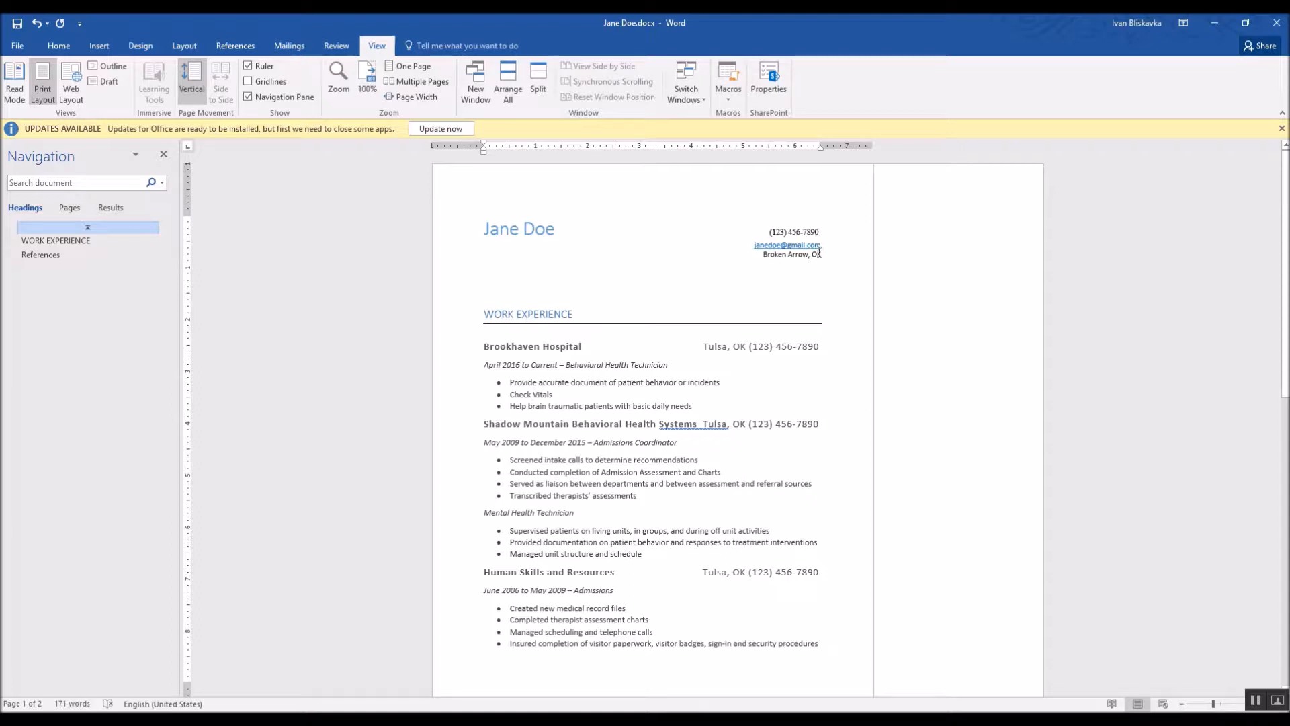
Step: Append the letter "s" to the name in the resume's title line
{"action": "left_click", "coordinate": [606, 247]}
{"action": "type", "text": "s"}
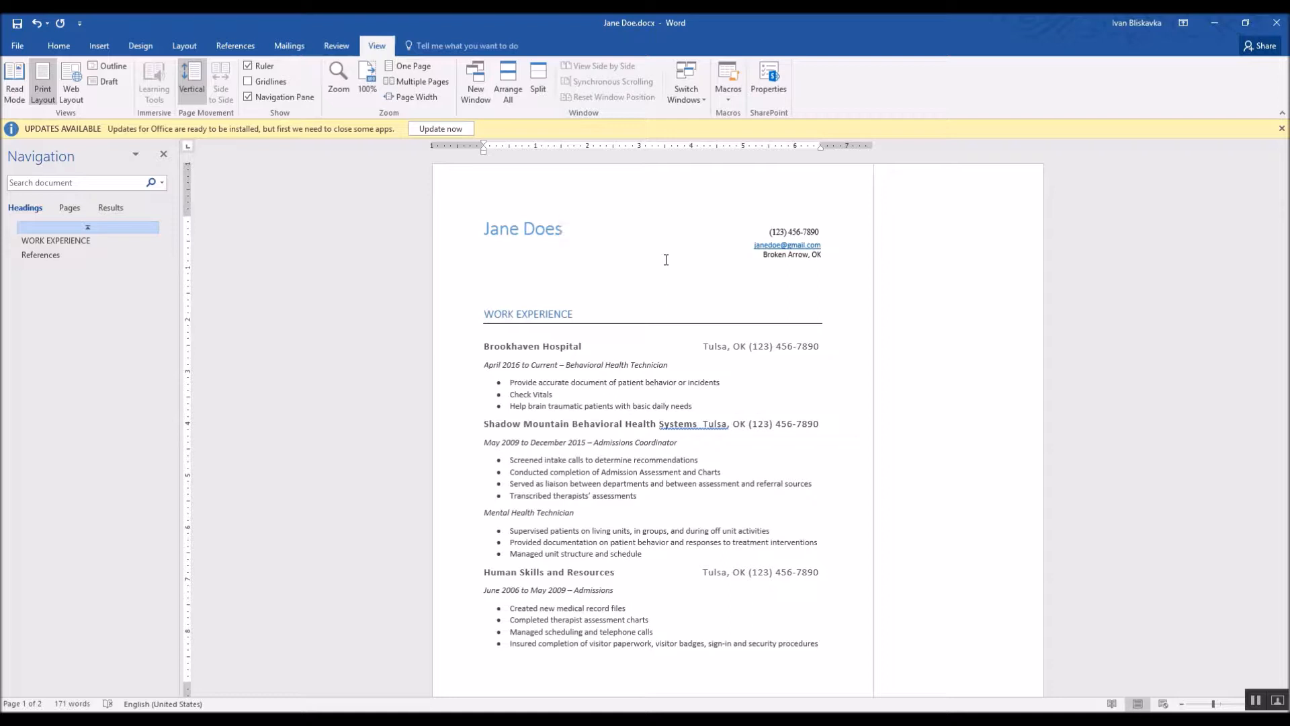
{"action": "scroll", "coordinate": [537, 316], "scroll_direction": "down", "scroll_amount": 1}
{"action": "scroll", "coordinate": [537, 316], "scroll_direction": "up", "scroll_amount": 1}
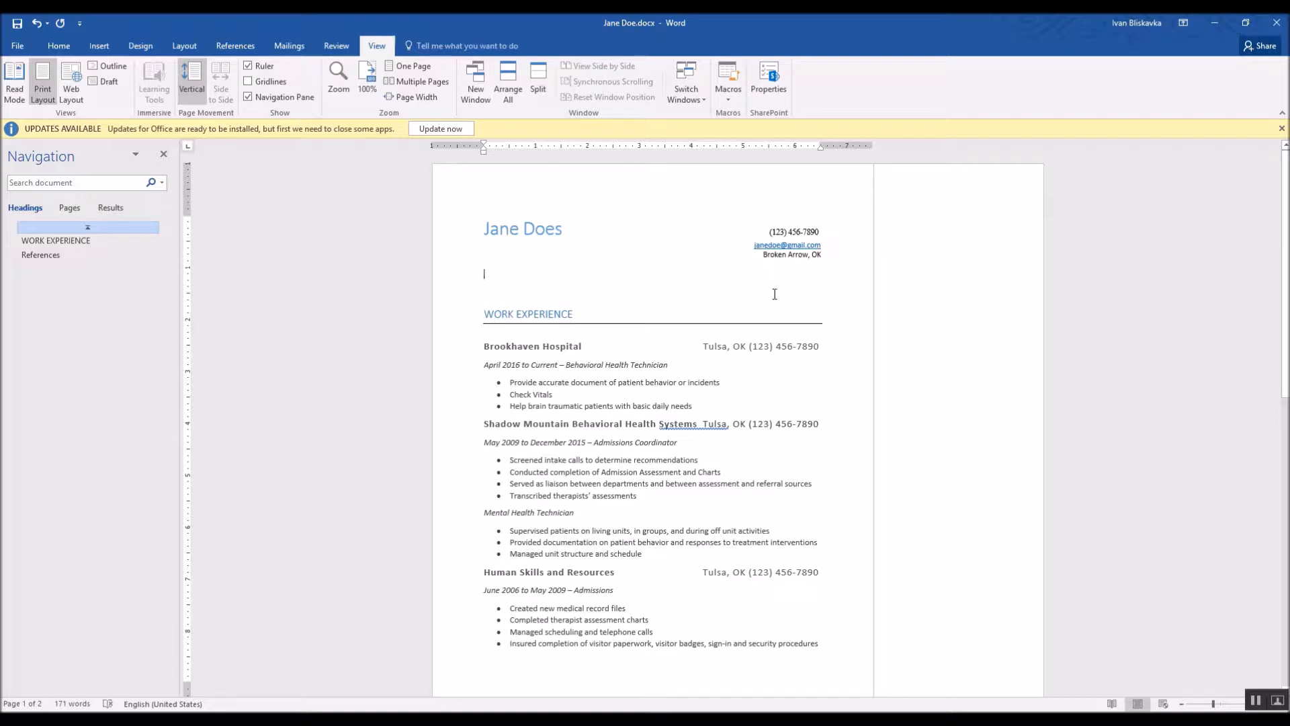
Step: Add the placeholder text "TODO: Objective" on the empty line above the WORK EXPERIENCE heading
{"action": "left_click", "coordinate": [333, 47]}
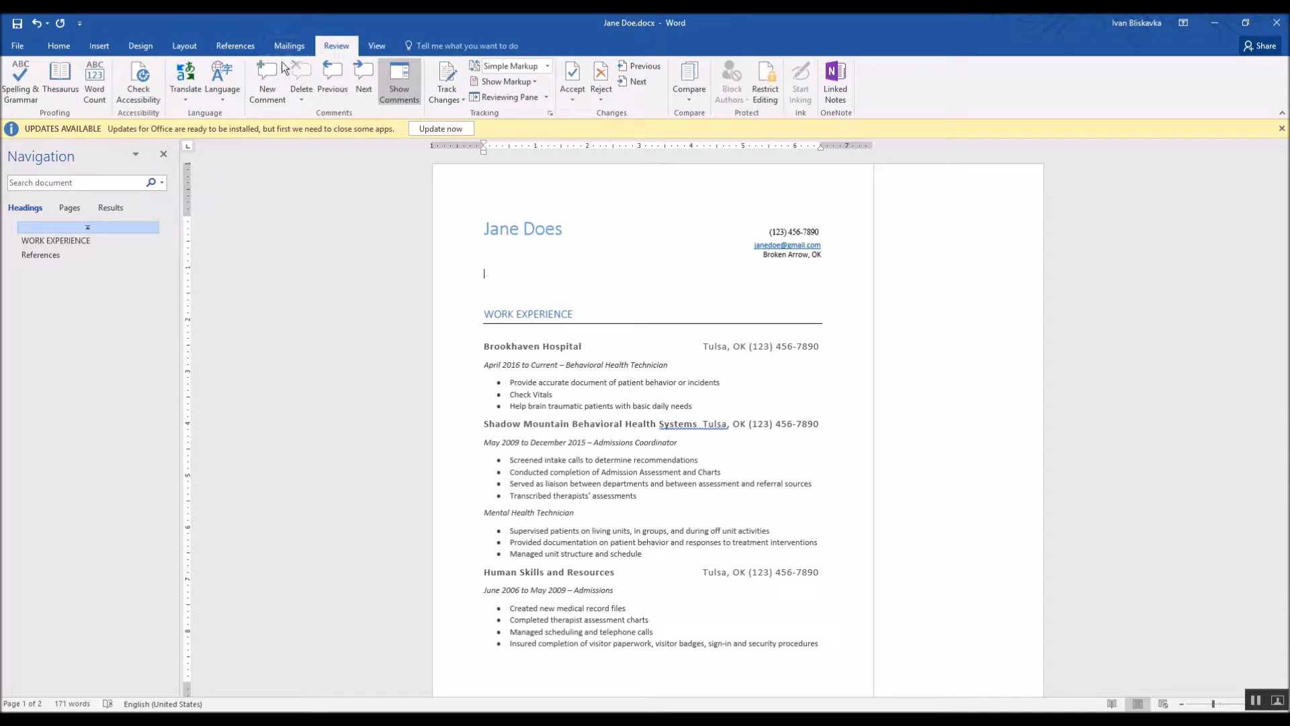
{"action": "left_click", "coordinate": [492, 297]}
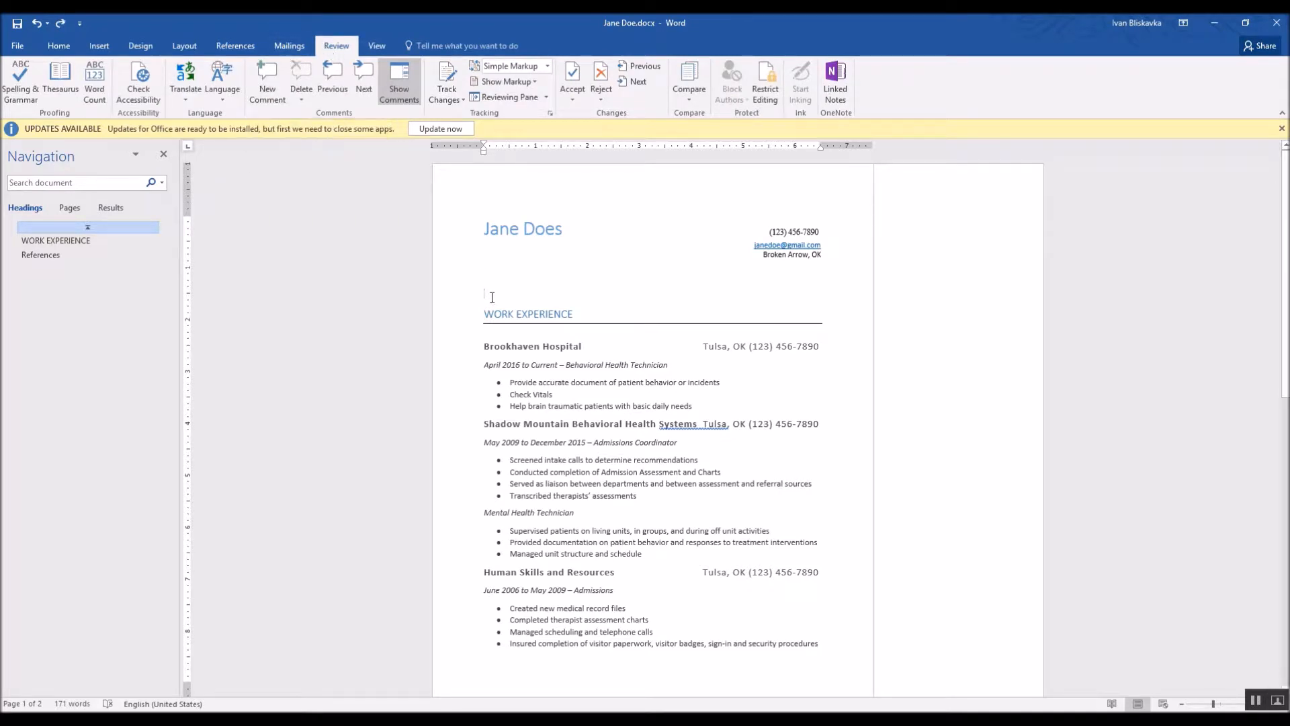
{"action": "type", "text": "Objective"}
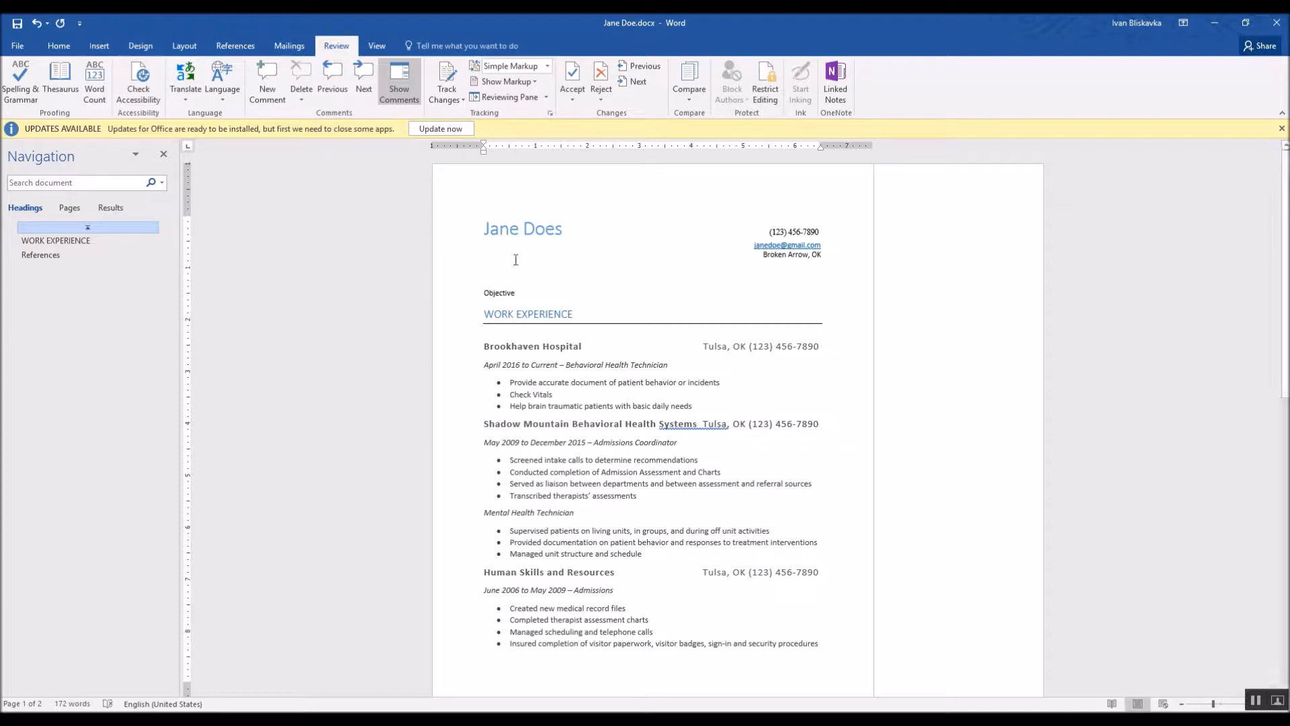
{"action": "double_click", "coordinate": [500, 294]}
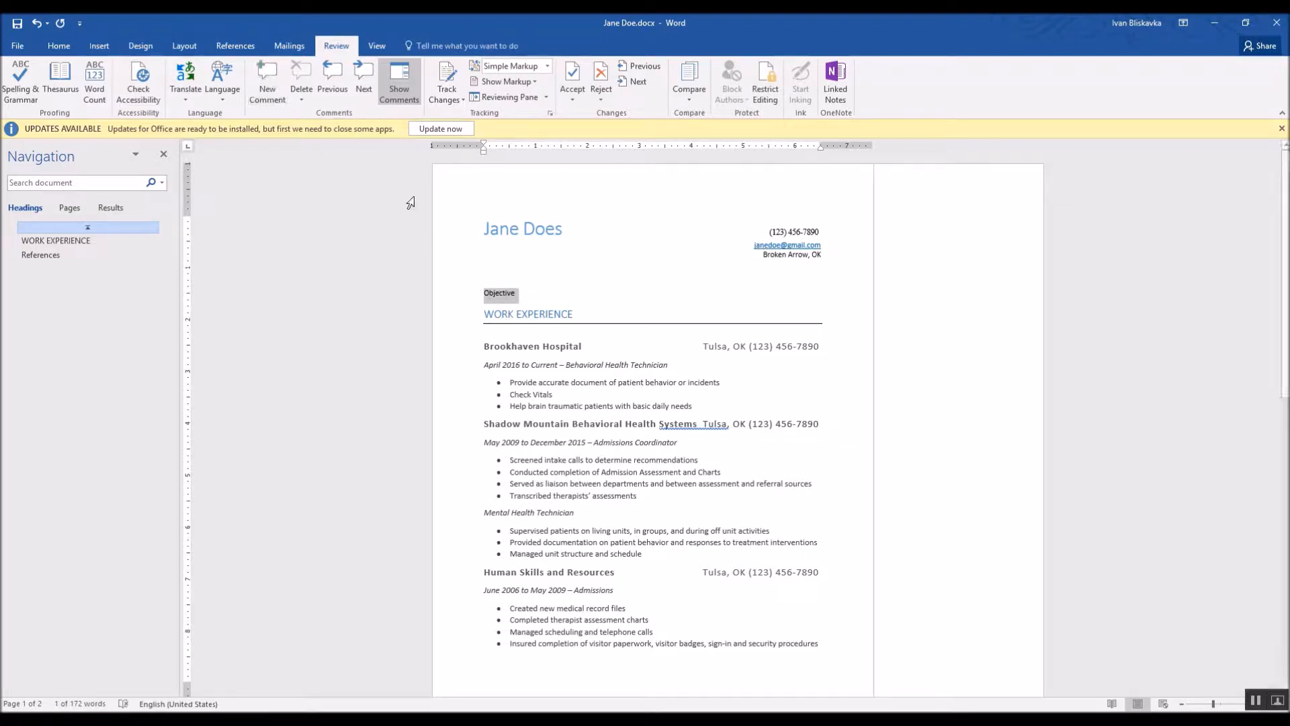
{"action": "left_click", "coordinate": [487, 296]}
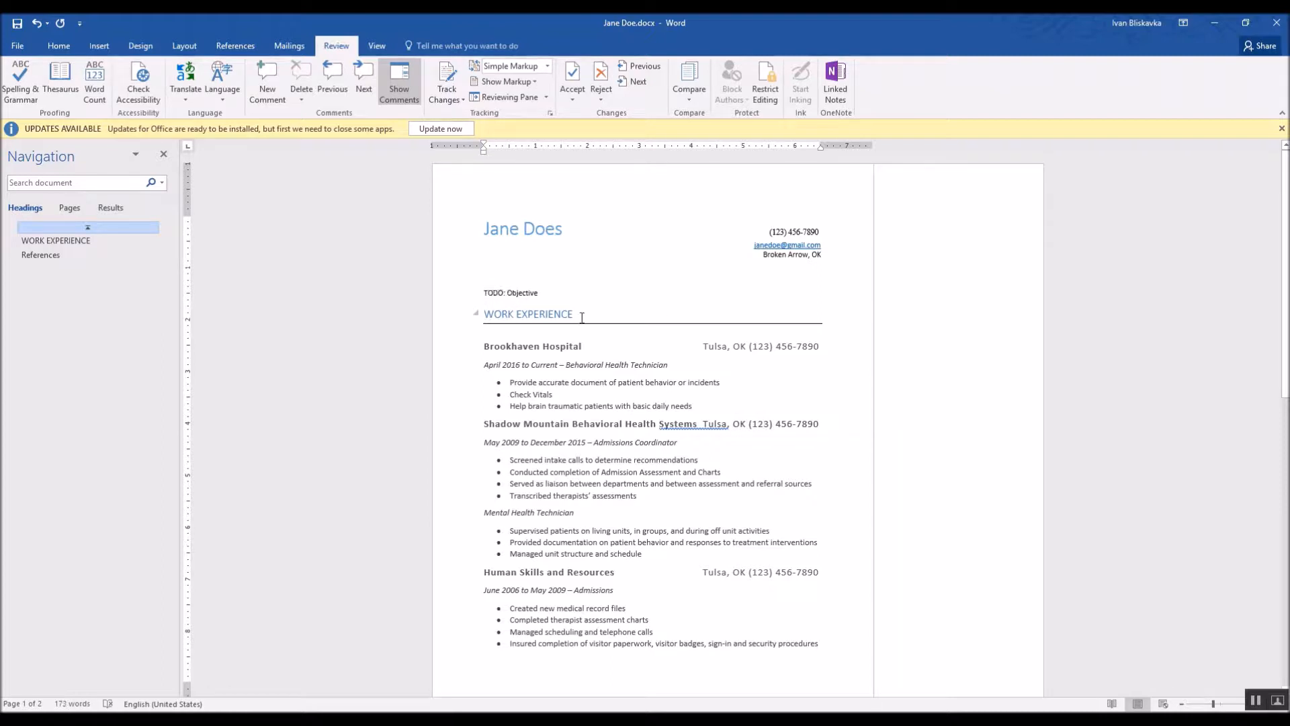
Step: Add the comment "documentation" to the word "document" in the first bullet under Brookhaven Hospital
{"action": "left_click", "coordinate": [531, 338]}
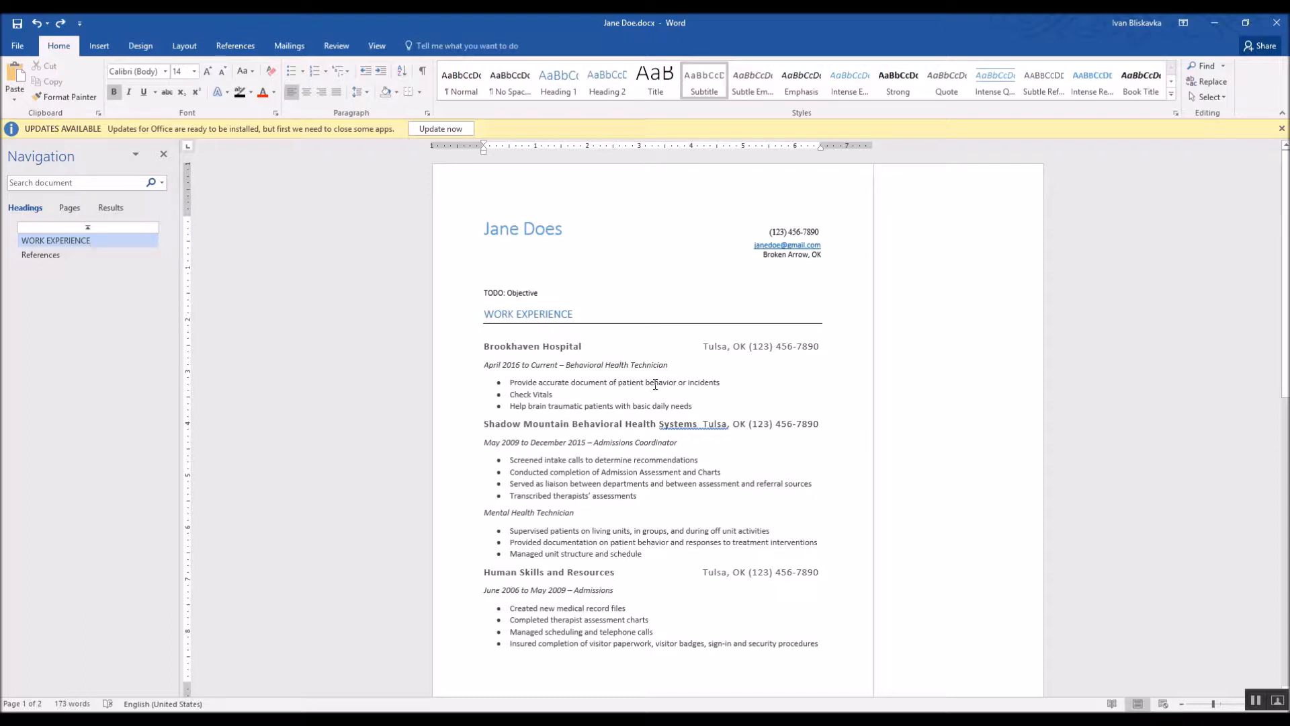
{"action": "double_click", "coordinate": [588, 383]}
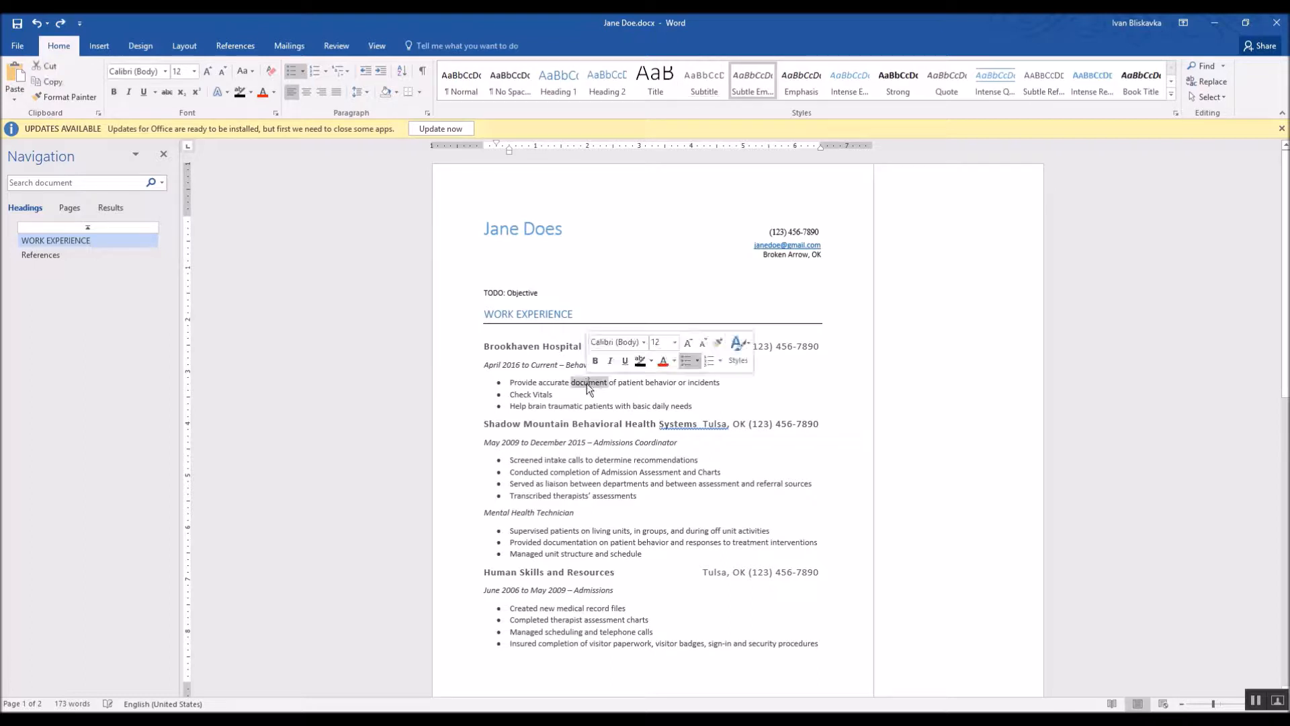
{"action": "left_click", "coordinate": [335, 46]}
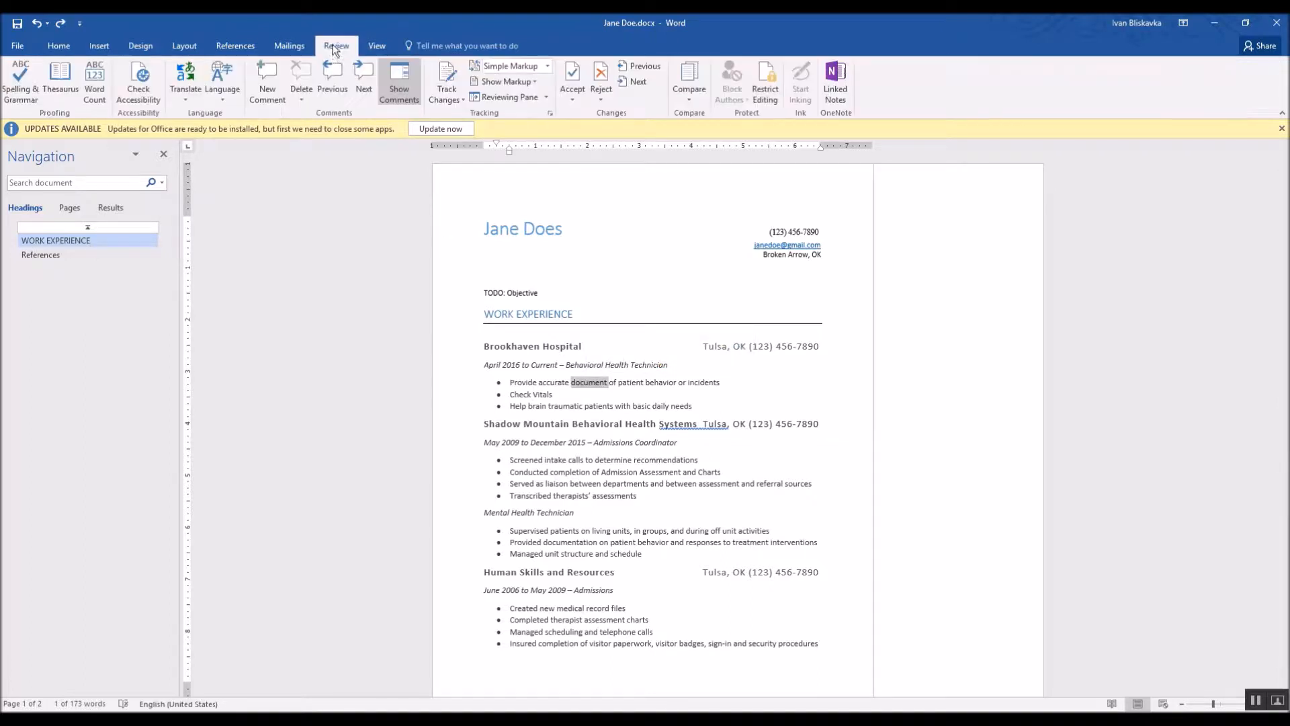
{"action": "left_click", "coordinate": [276, 85]}
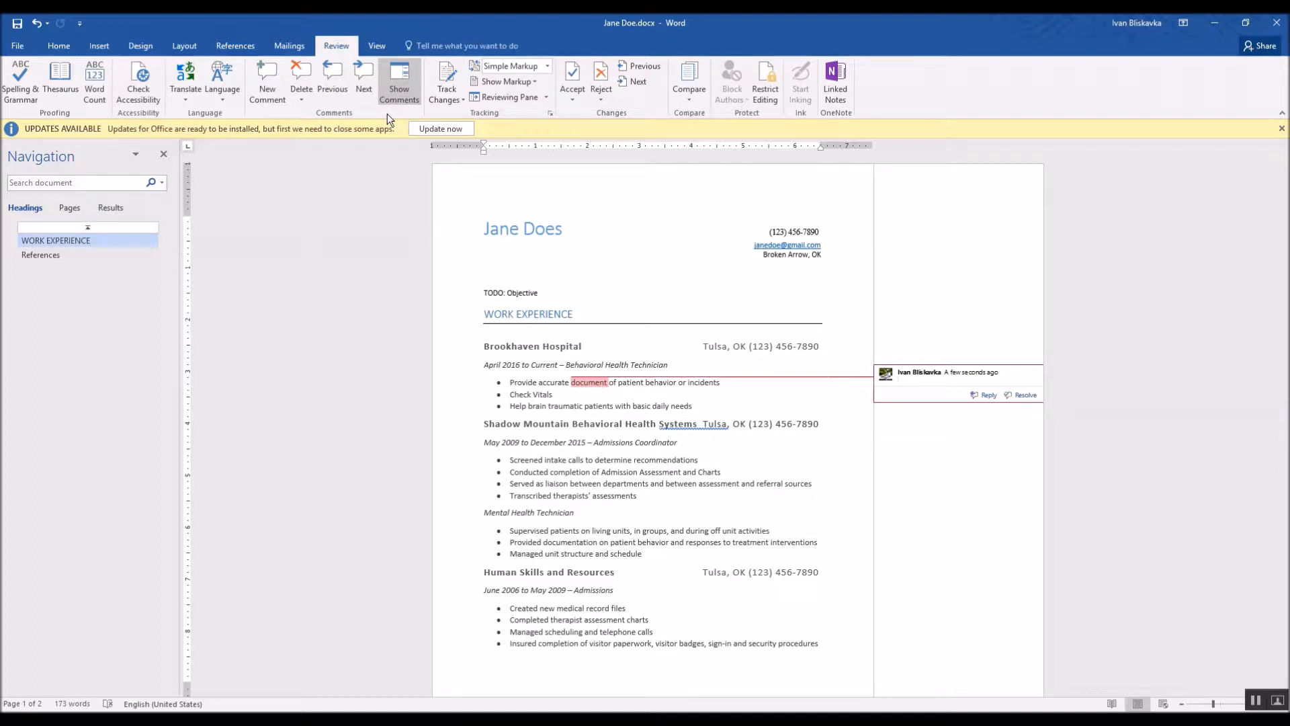
{"action": "type", "text": "ocumentation"}
{"action": "left_click", "coordinate": [538, 397]}
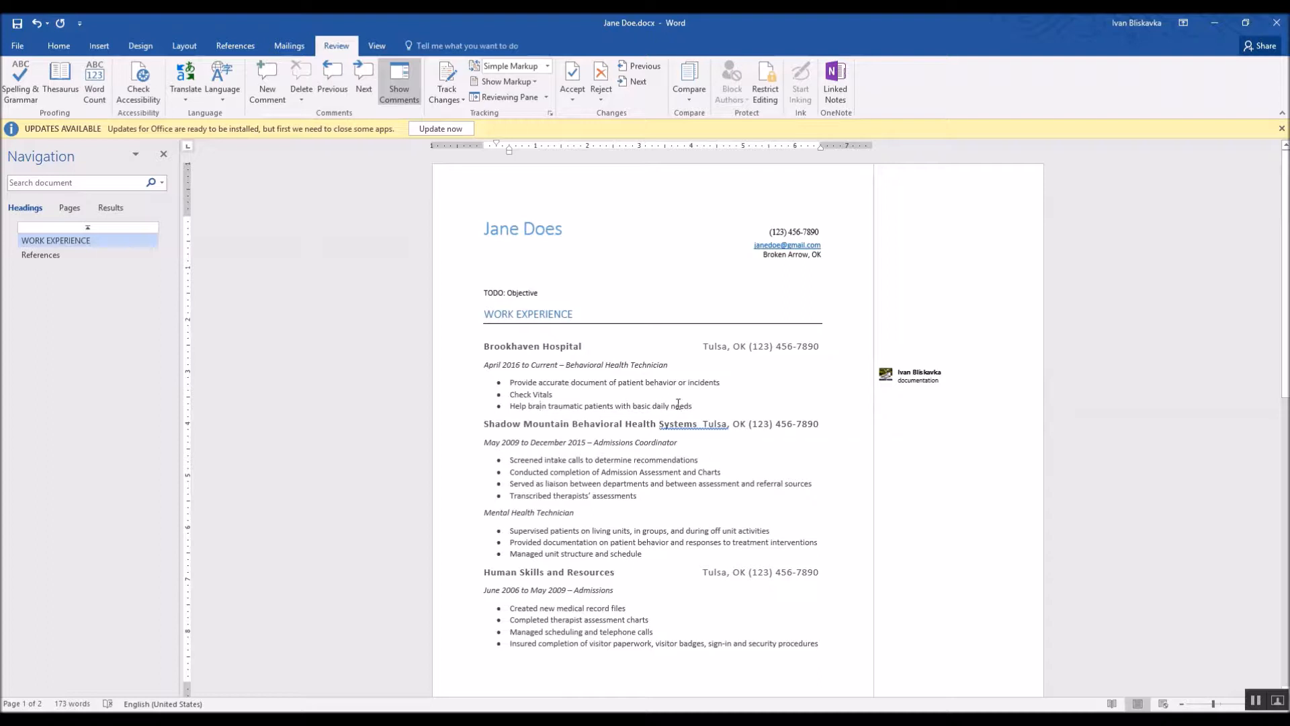
Step: Add the comment "Trauma?" to the word "traumatic" in the third bullet under Brookhaven Hospital
{"action": "double_click", "coordinate": [569, 410]}
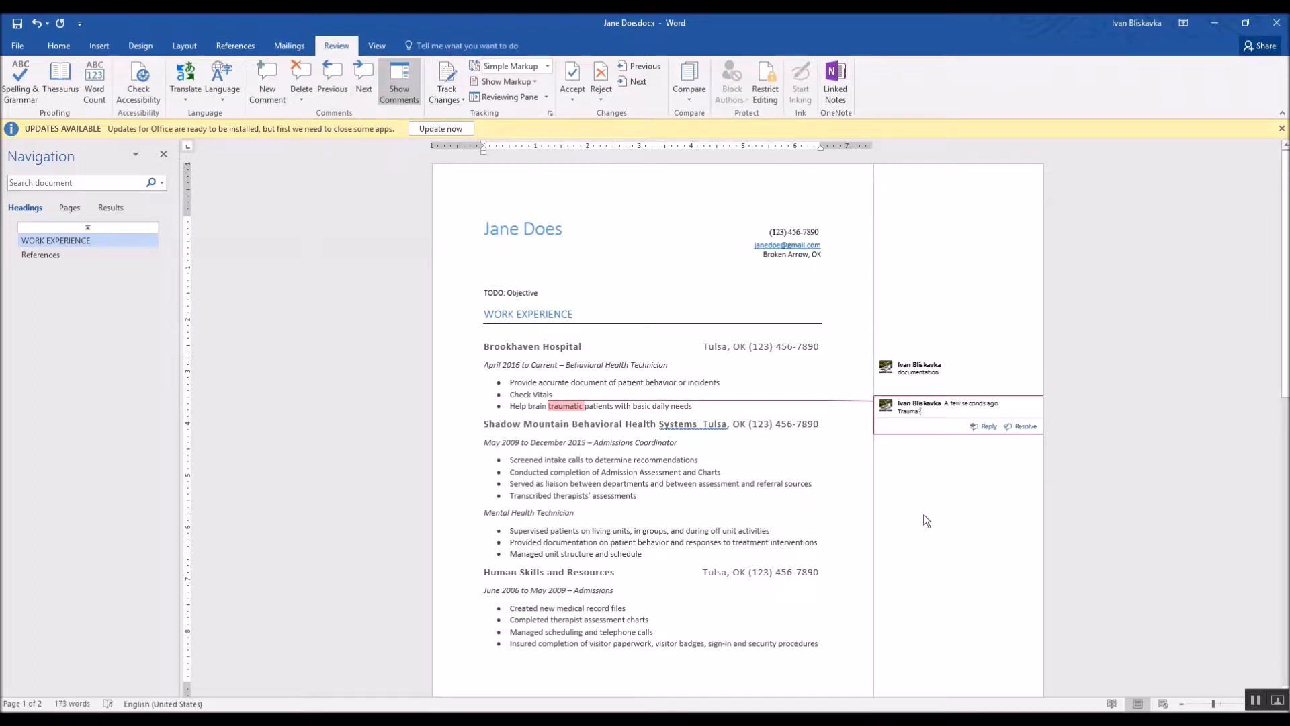
{"action": "left_click", "coordinate": [613, 430]}
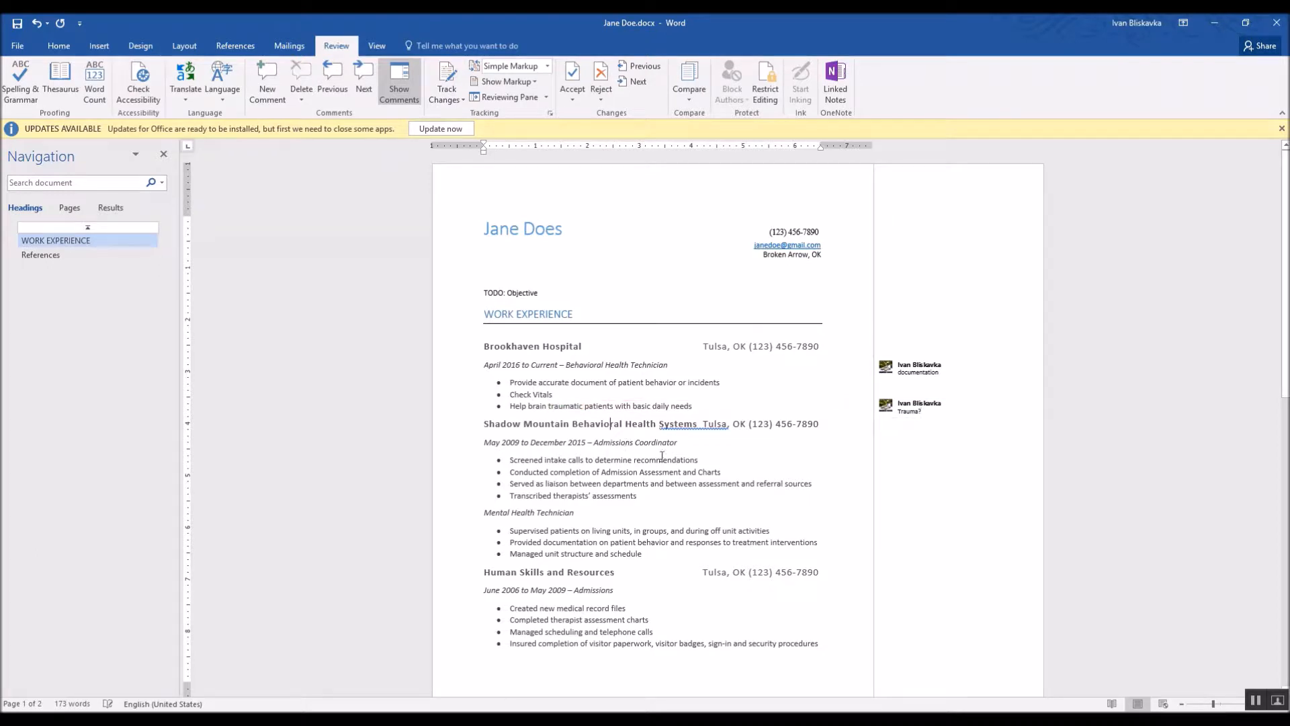
Step: Append ", Company" after "Intake Coordinator" in the last entry of the References section
{"action": "scroll", "coordinate": [510, 419], "scroll_direction": "down", "scroll_amount": 5}
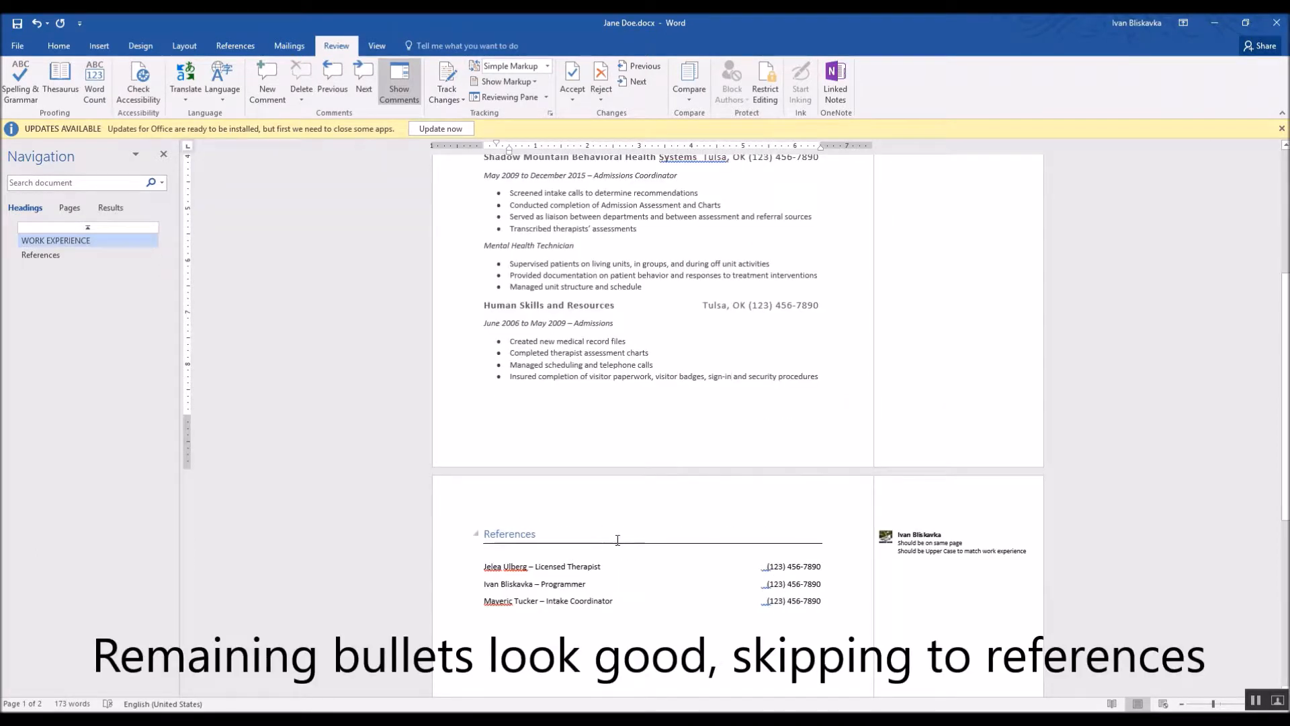
{"action": "scroll", "coordinate": [632, 521], "scroll_direction": "down", "scroll_amount": 3}
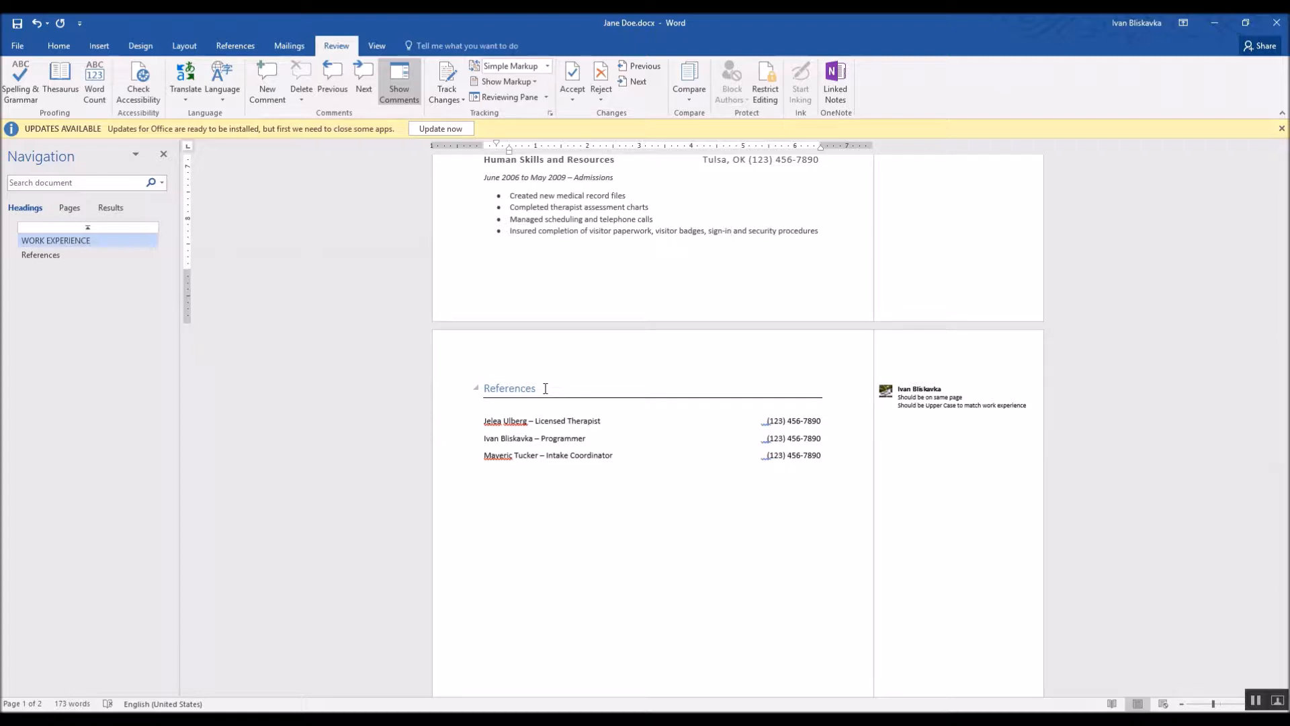
{"action": "left_click_drag", "start_coordinate": [588, 438], "coordinate": [502, 436]}
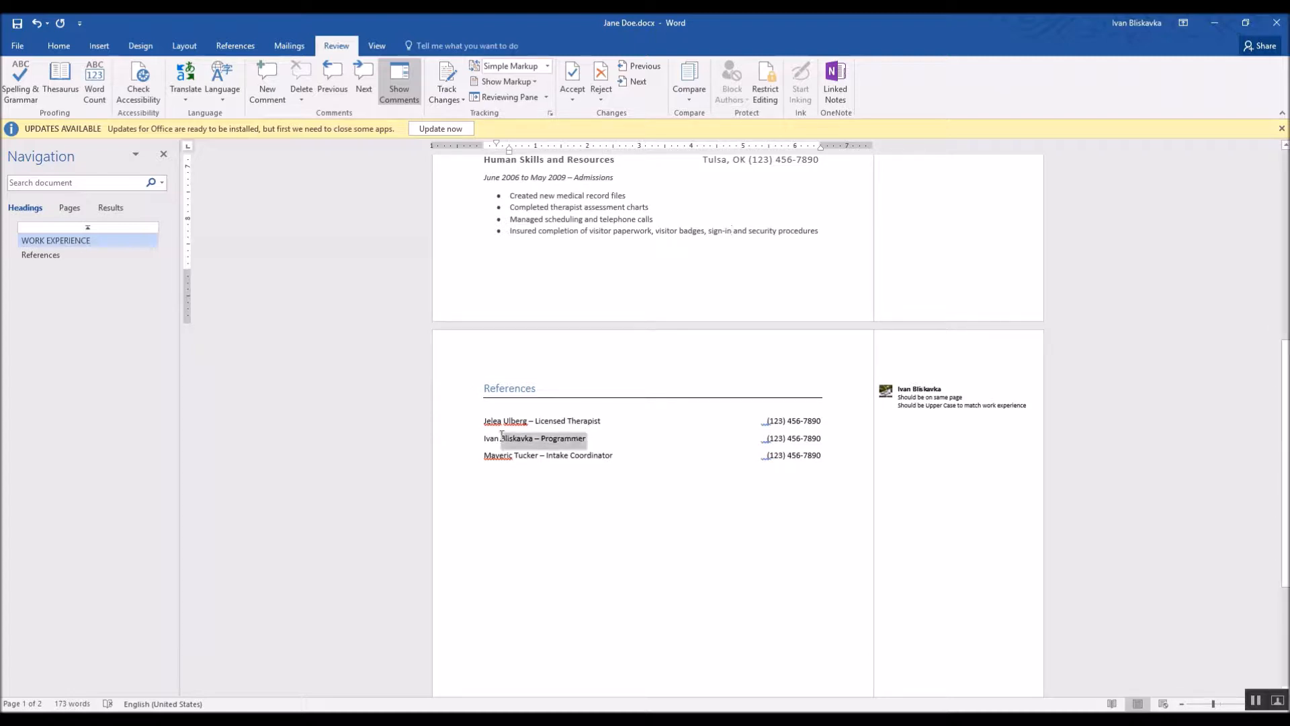
{"action": "left_click", "coordinate": [468, 423]}
{"action": "left_click_drag", "start_coordinate": [605, 421], "coordinate": [492, 433]}
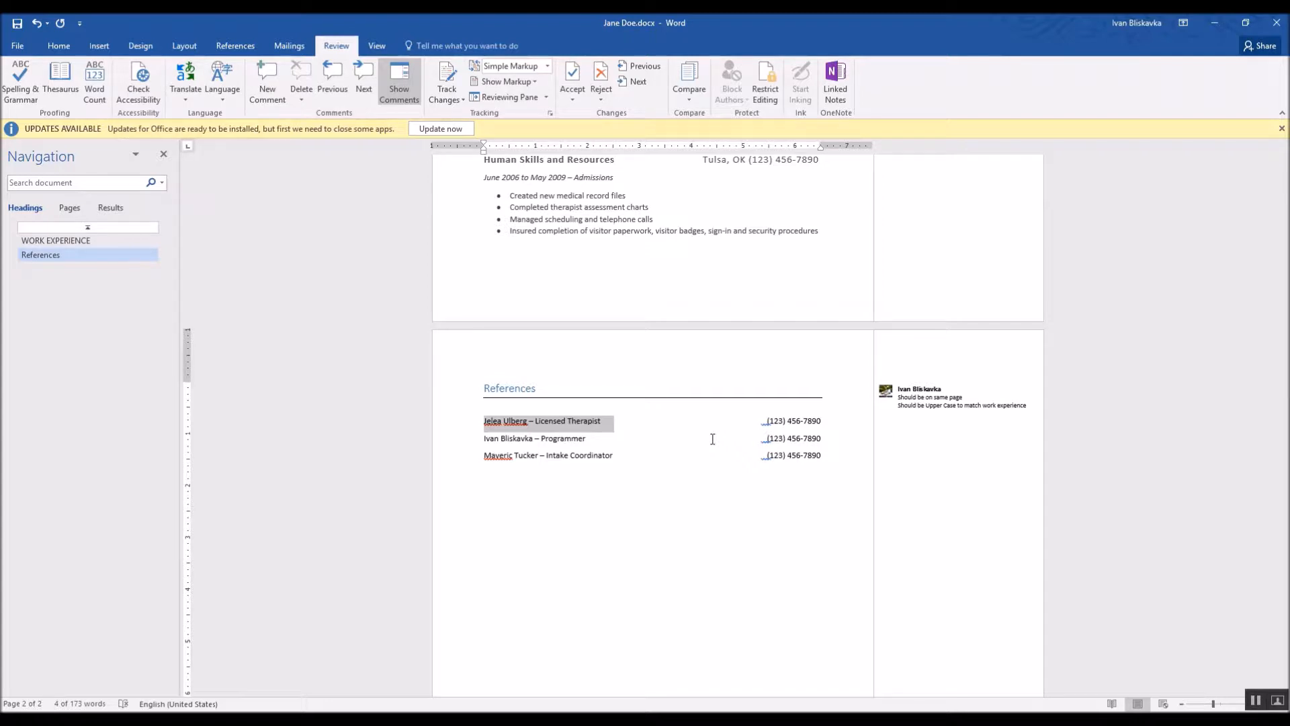
{"action": "left_click", "coordinate": [714, 477]}
{"action": "type", "text": ", Company"}
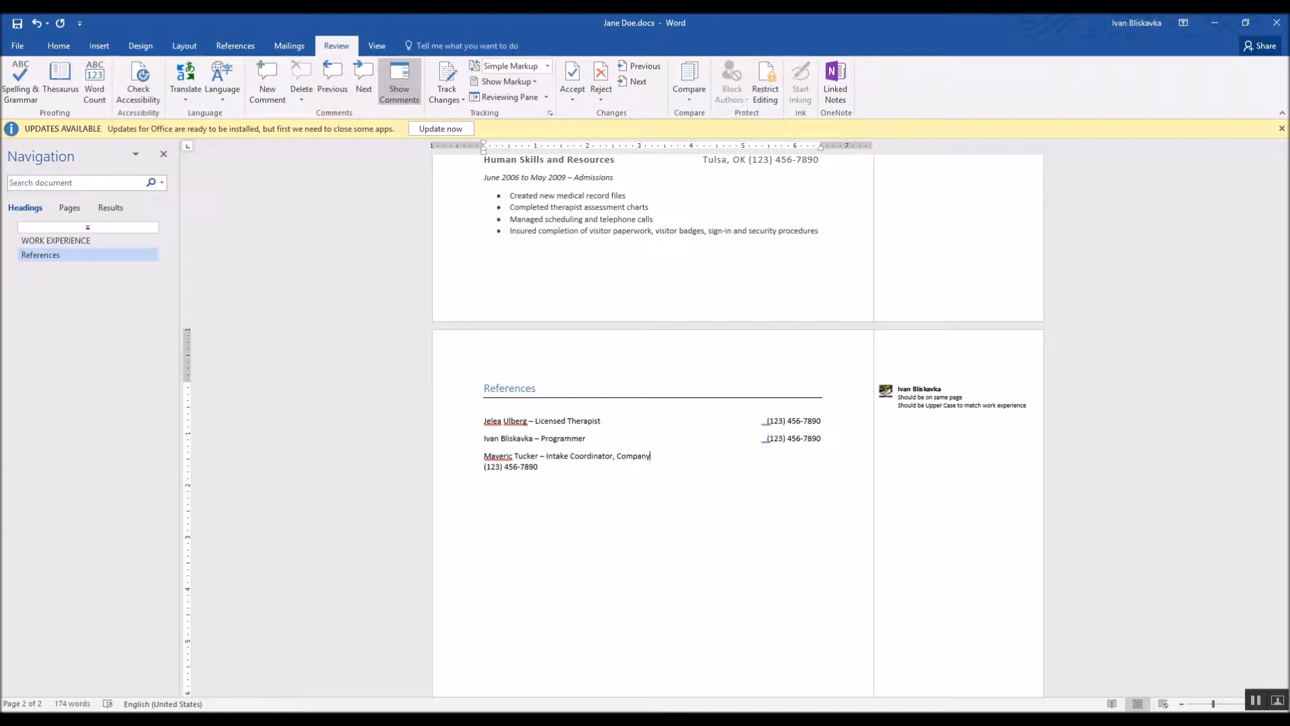
{"action": "key", "text": "Delete"}
{"action": "key", "text": "Delete"}
{"action": "key", "text": "Delete"}
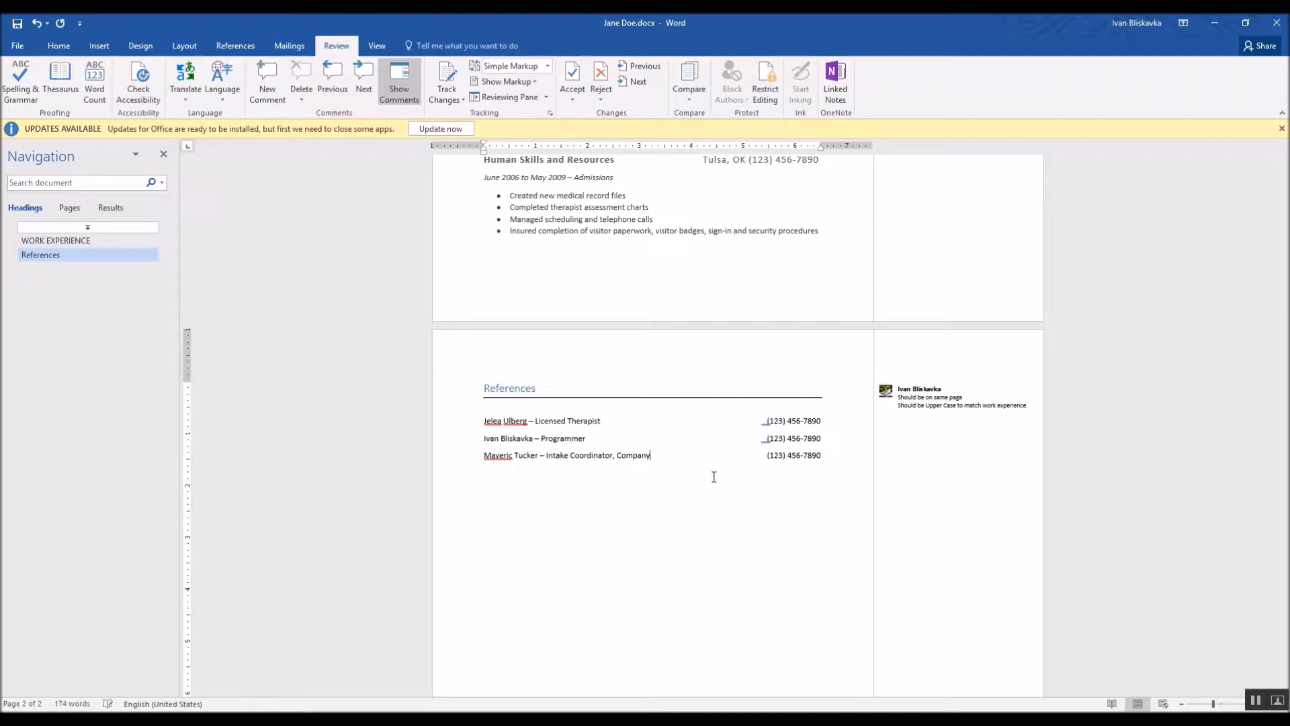
{"action": "key", "text": "Tab"}
{"action": "key", "text": "End"}
{"action": "key", "text": "ctrl+shift+Left"}
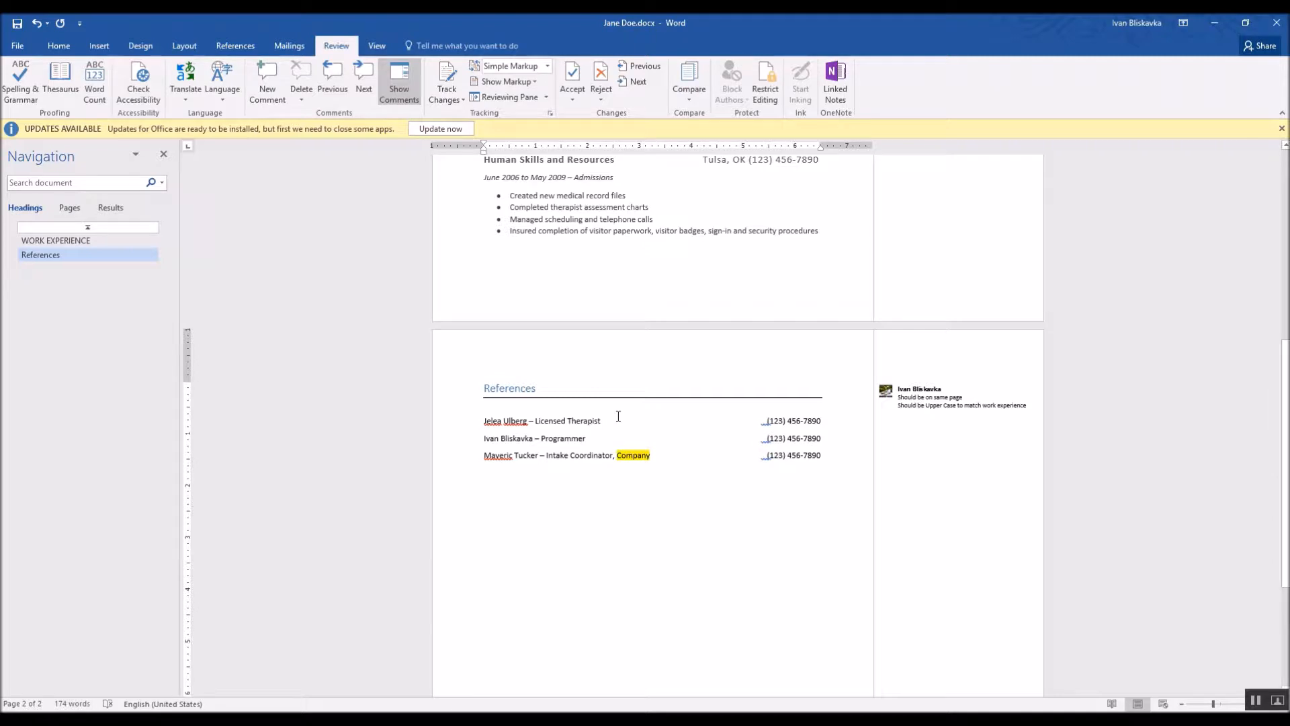
Step: Change "Company" to "Professional Relationship" in the Intake Coordinator entry and append ", Professional Relationship" after "Licensed Therapist"
{"action": "left_click", "coordinate": [617, 418]}
{"action": "key", "text": "BackSpace"}
{"action": "key", "text": "BackSpace"}
{"action": "key", "text": "BackSpace"}
{"action": "key", "text": "BackSpace"}
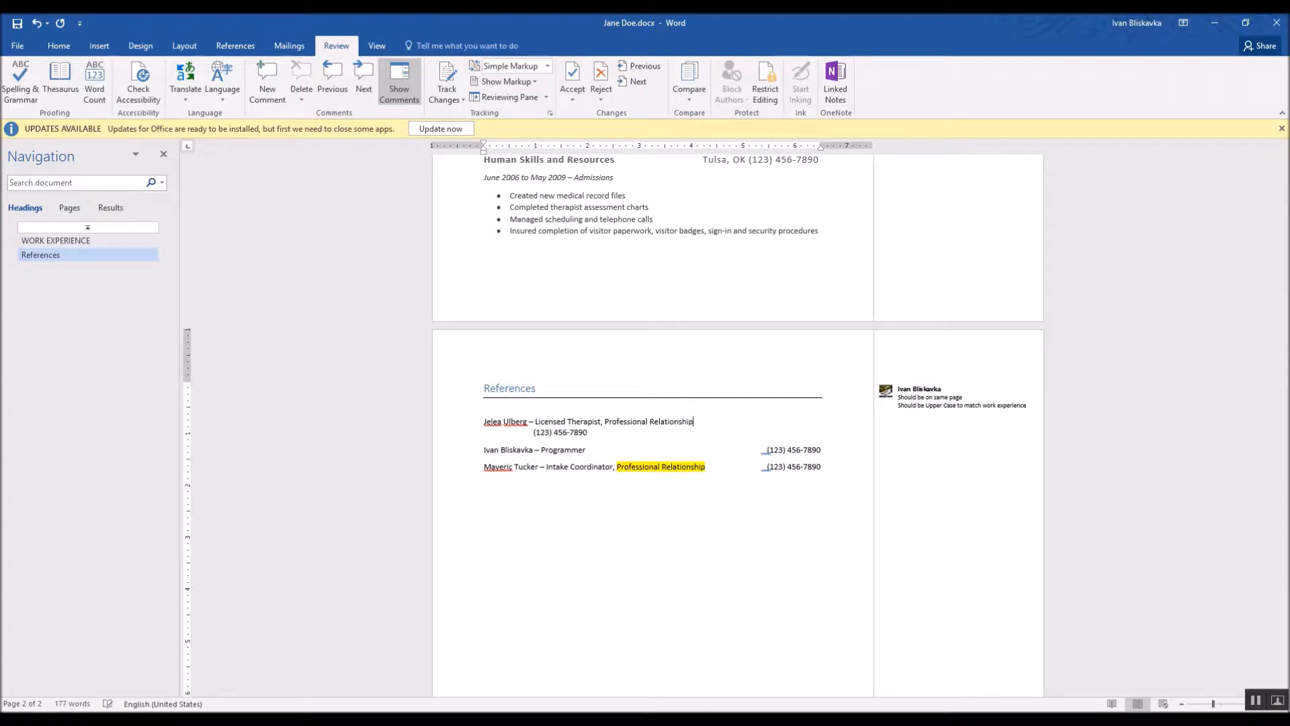
Step: Highlight "Professional Relationship" in yellow in the Licensed Therapist entry and realign that entry's phone number with the others
{"action": "left_click_drag", "start_coordinate": [693, 422], "coordinate": [615, 425]}
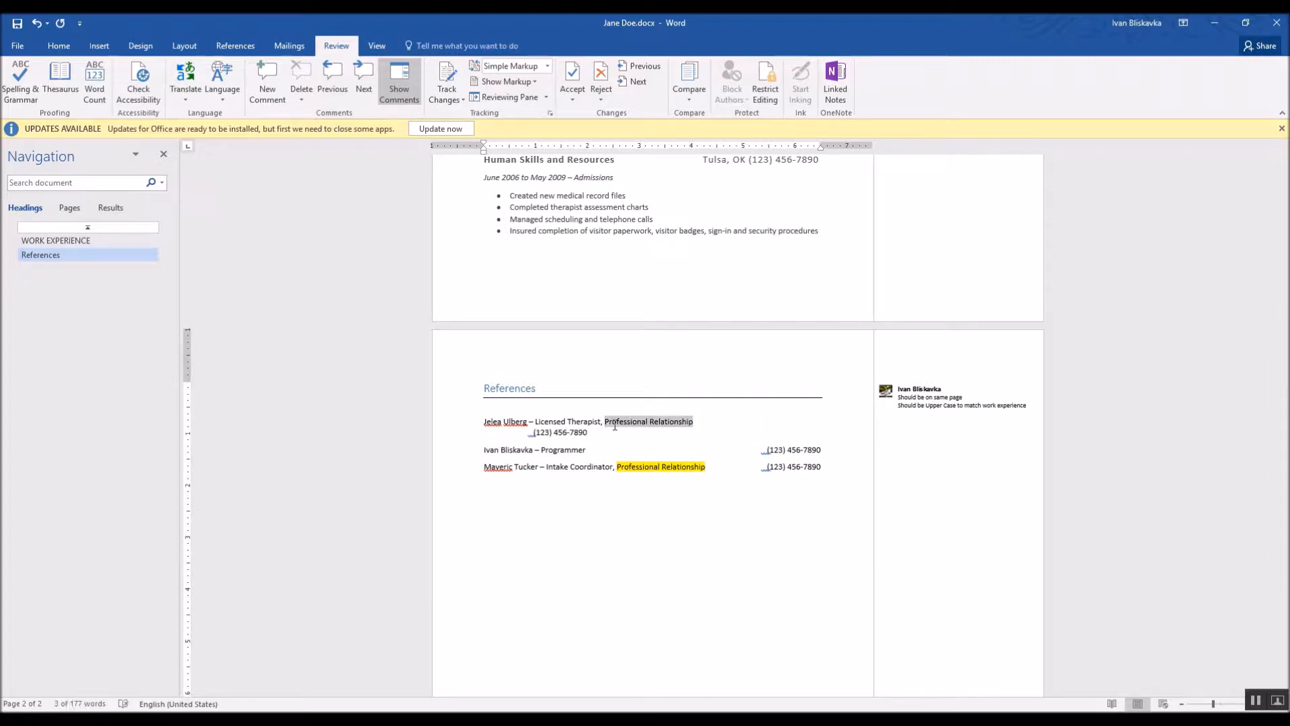
{"action": "right_click", "coordinate": [615, 424]}
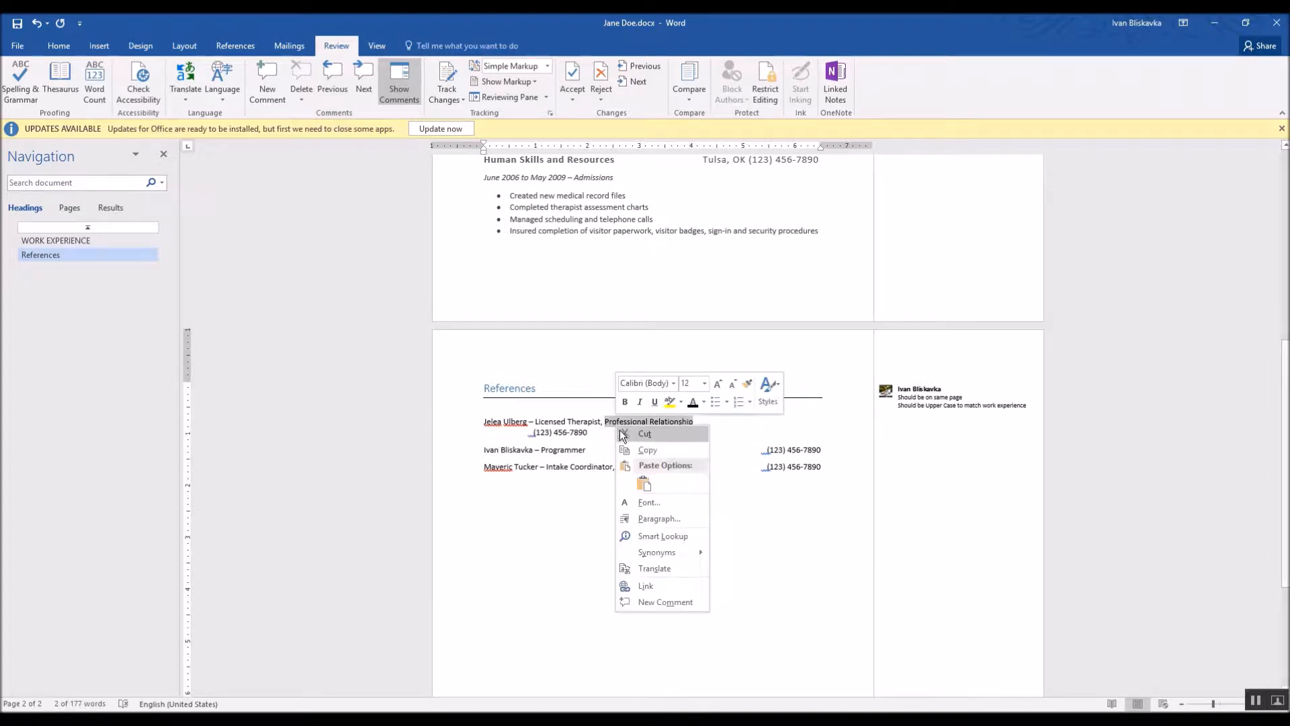
{"action": "left_click", "coordinate": [669, 402]}
{"action": "left_click", "coordinate": [708, 424]}
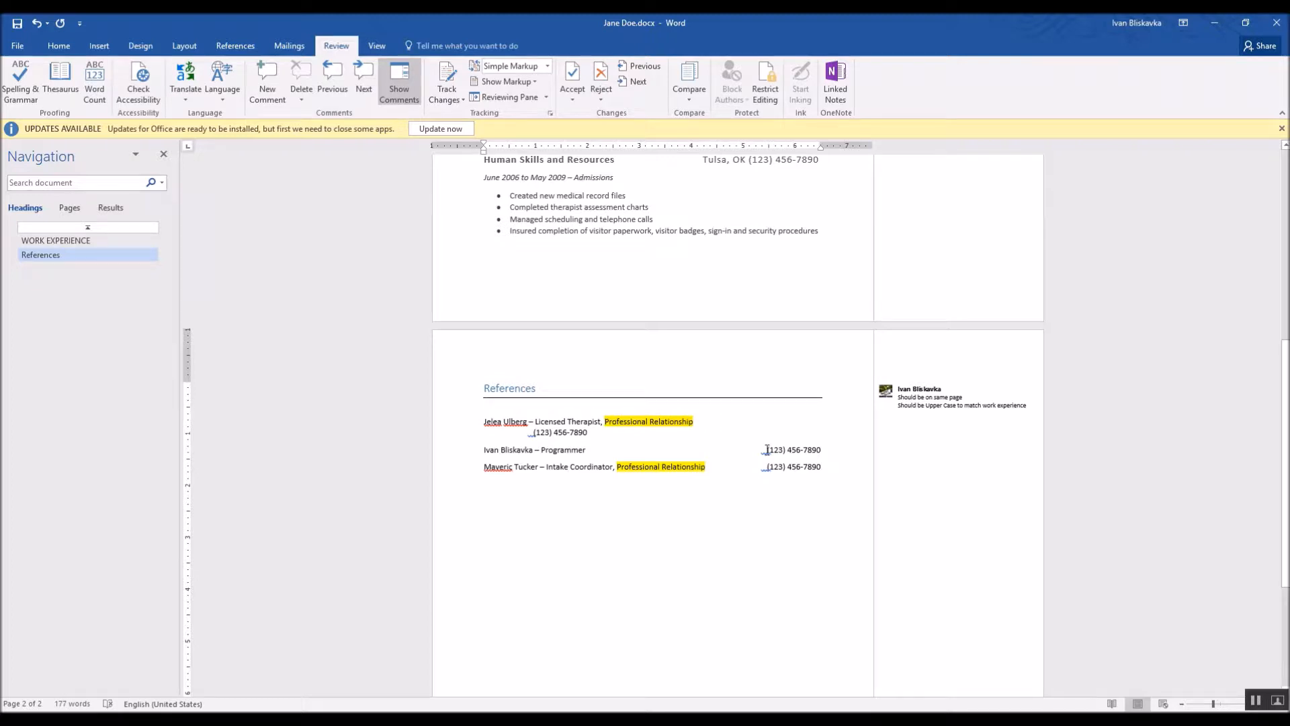
{"action": "key", "text": "BackSpace"}
{"action": "key", "text": "Tab"}
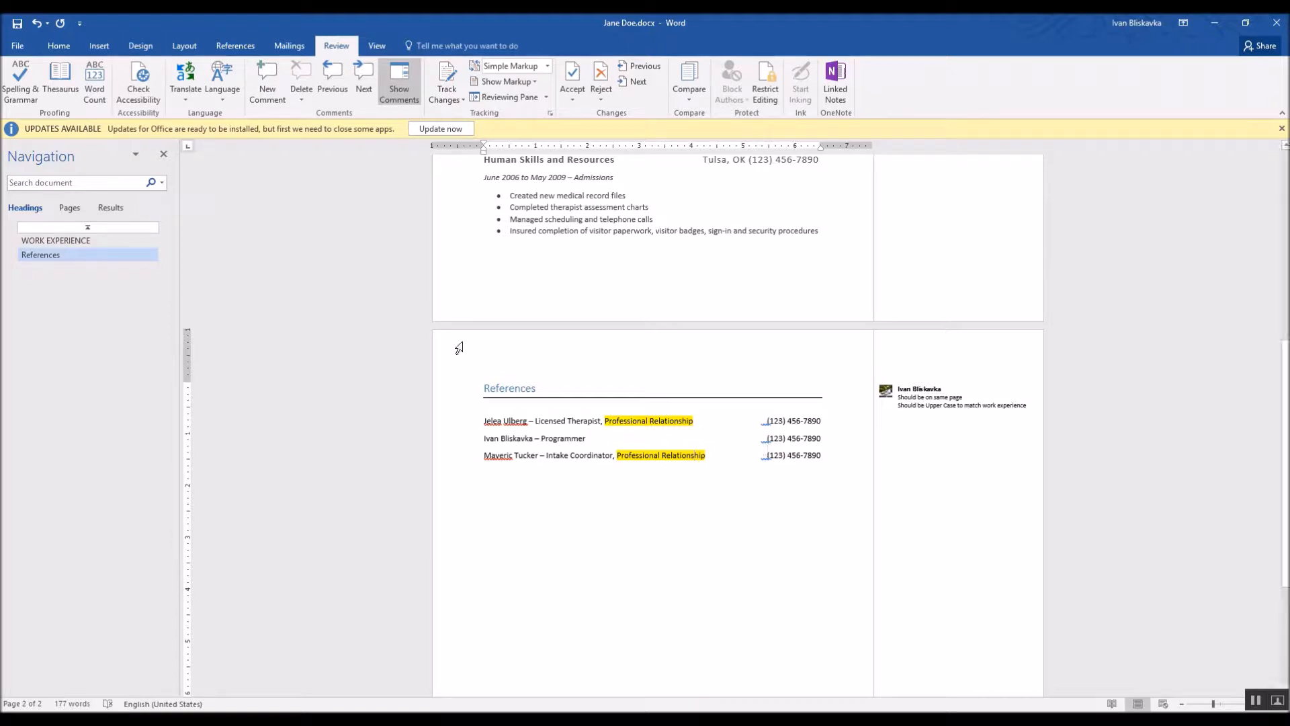
Step: Replace "Programmer" with "Software Engineer and Friend" in the second reference and realign its phone number
{"action": "double_click", "coordinate": [552, 434]}
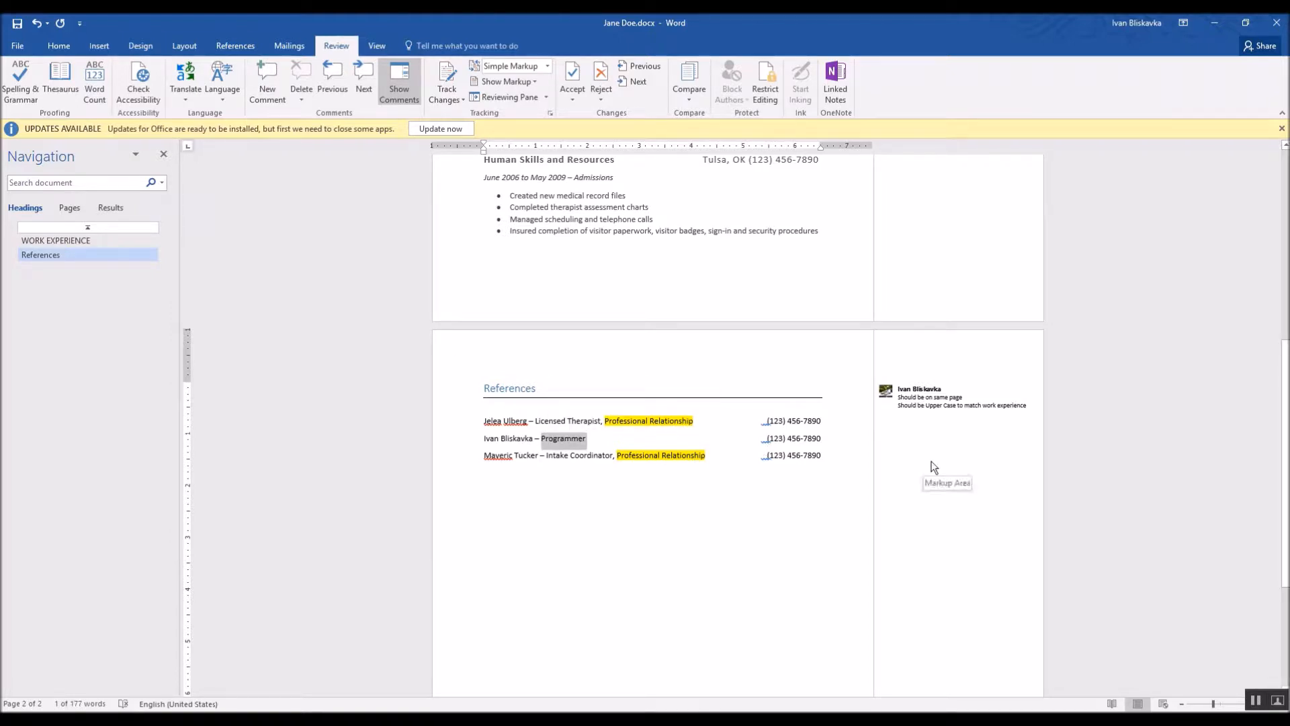
{"action": "type", "text": "Software Engineer and Friend"}
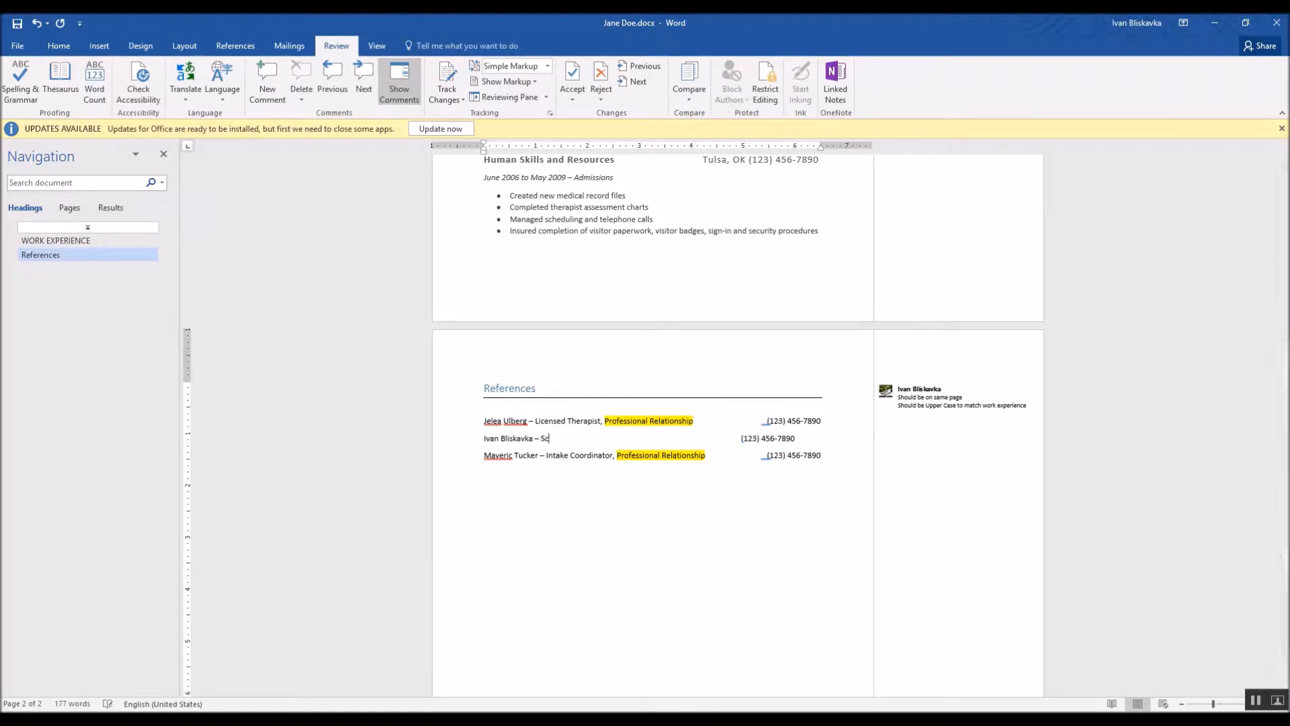
{"action": "key", "text": "Delete"}
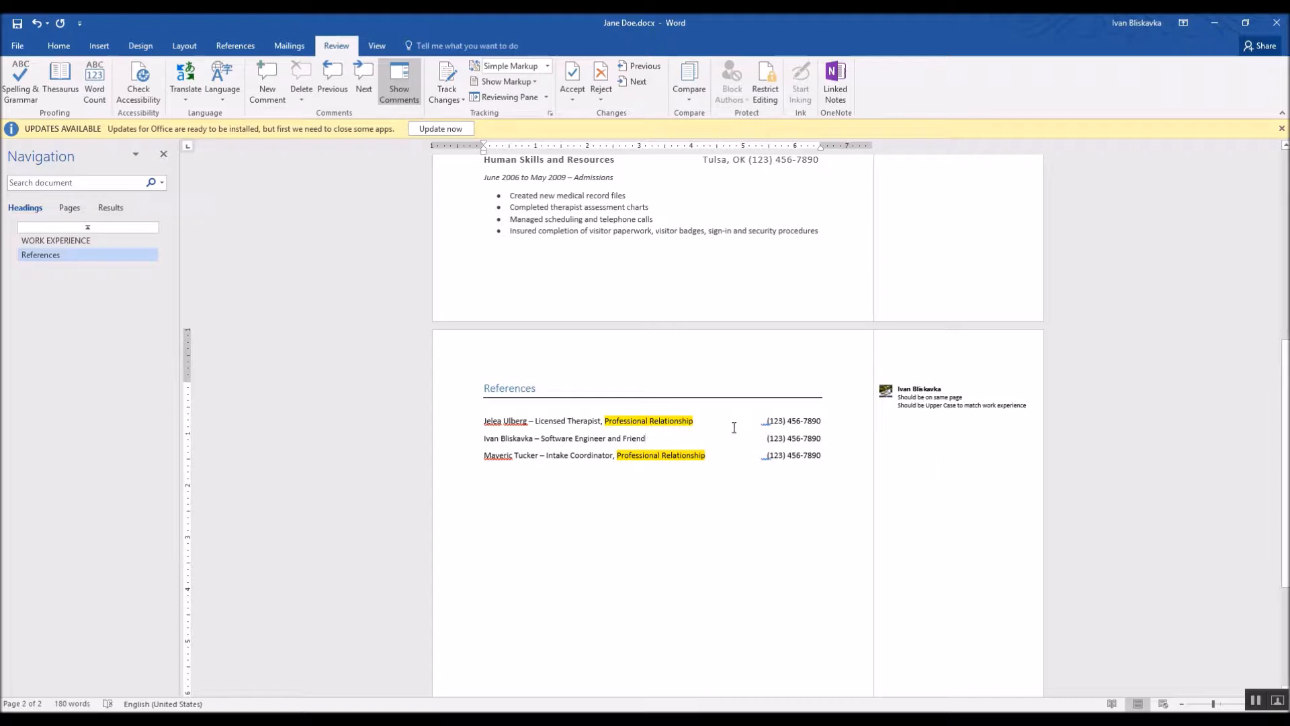
{"action": "left_click", "coordinate": [767, 421]}
{"action": "key", "text": "BackSpace"}
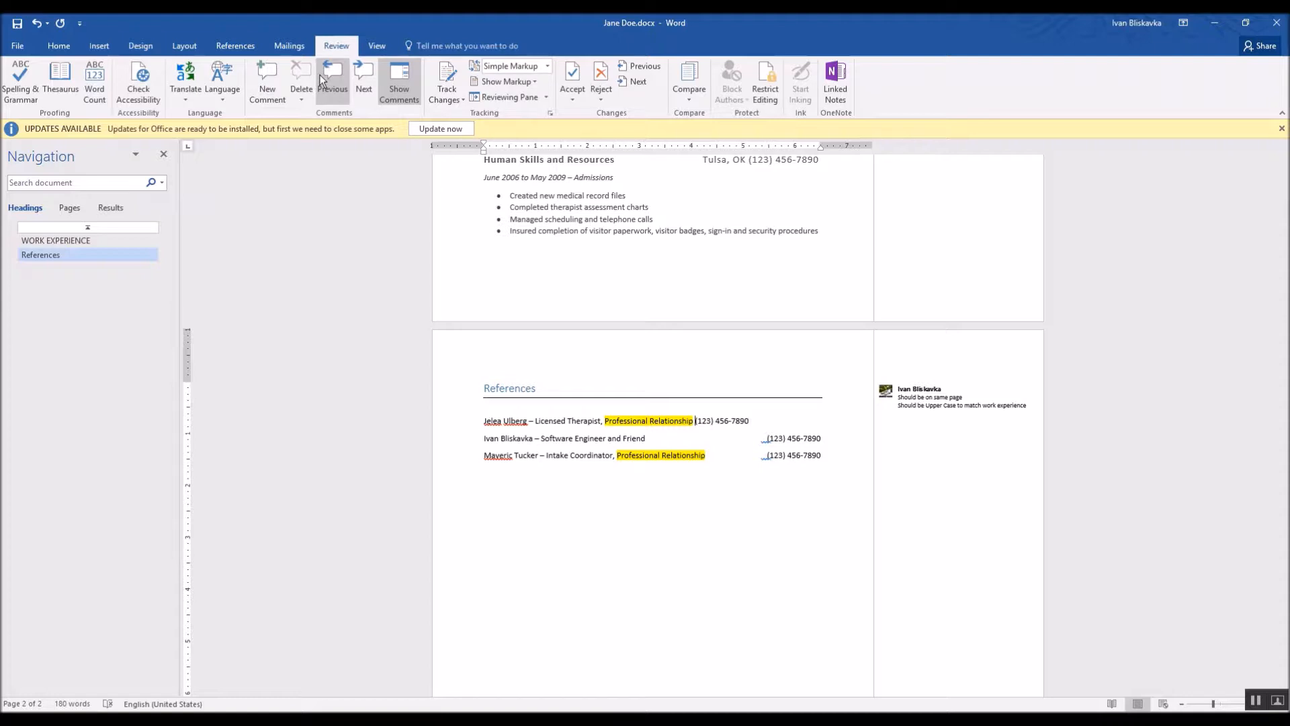
{"action": "left_click", "coordinate": [184, 46]}
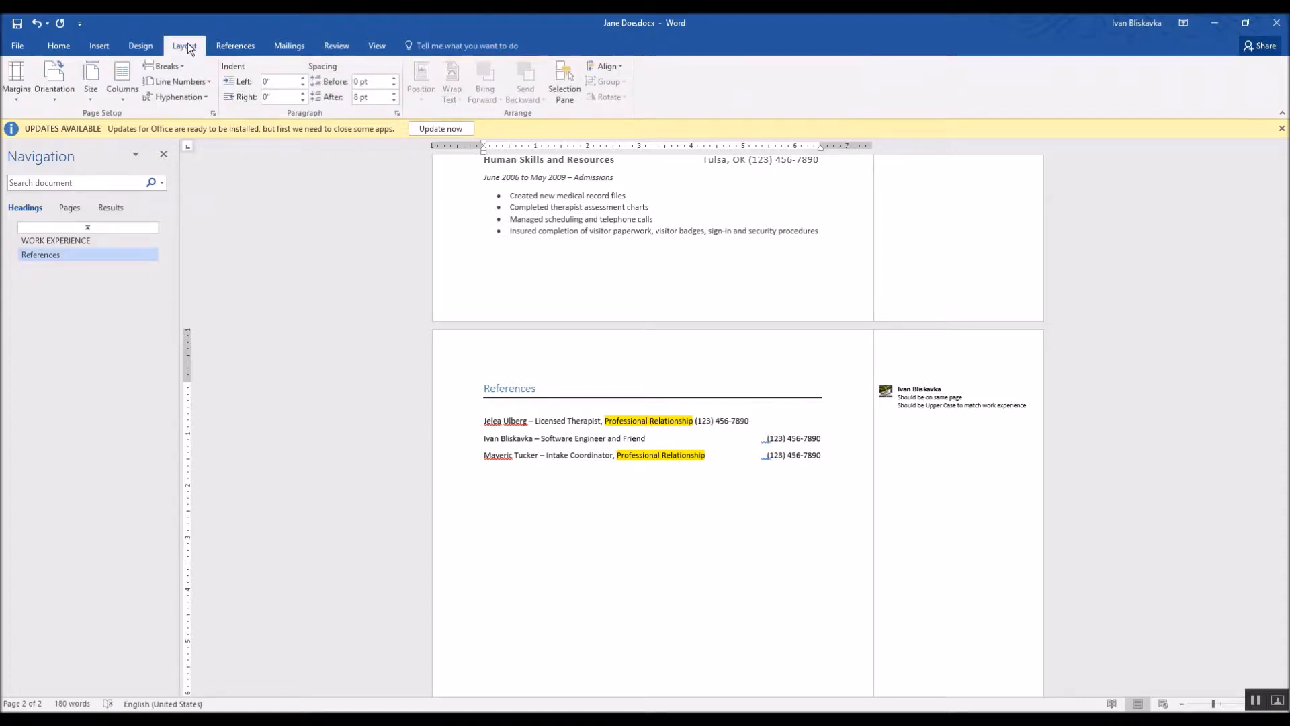
{"action": "left_click", "coordinate": [373, 45]}
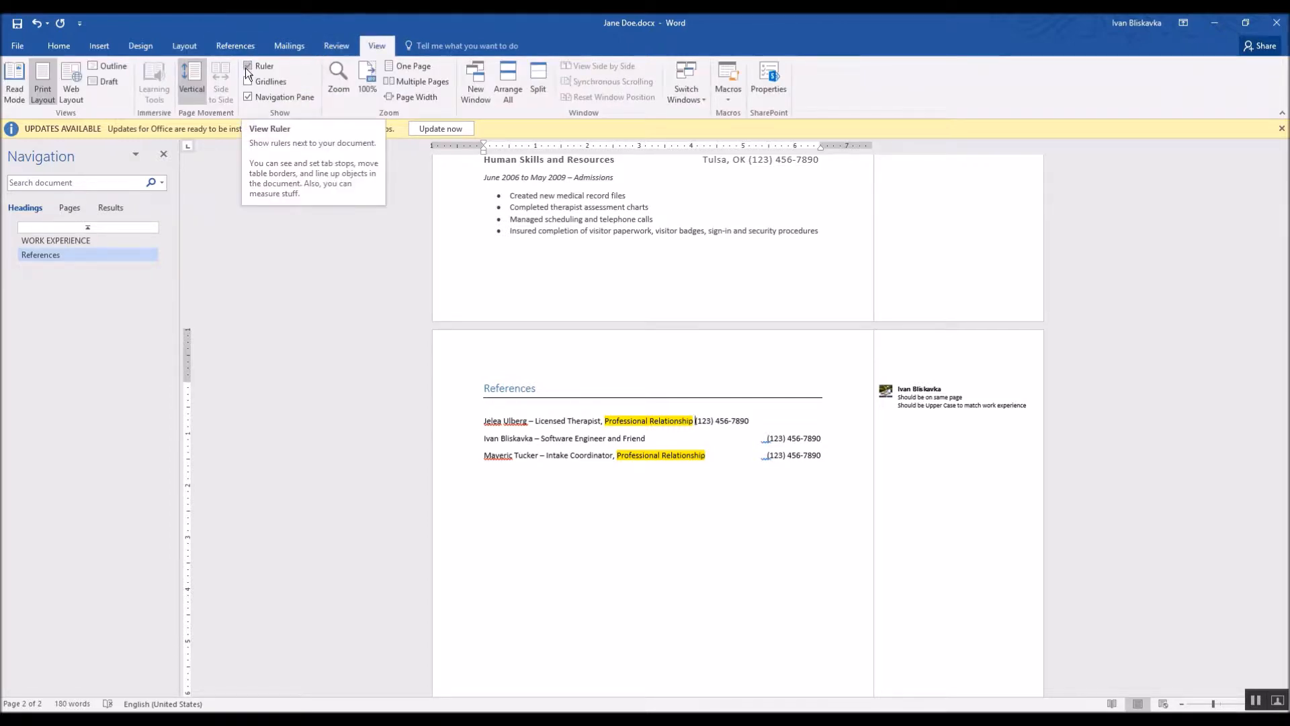
Step: Add a right-aligned tab stop to the Licensed Therapist line, move it to the right margin, and tab the phone number to it
{"action": "double_click", "coordinate": [683, 149]}
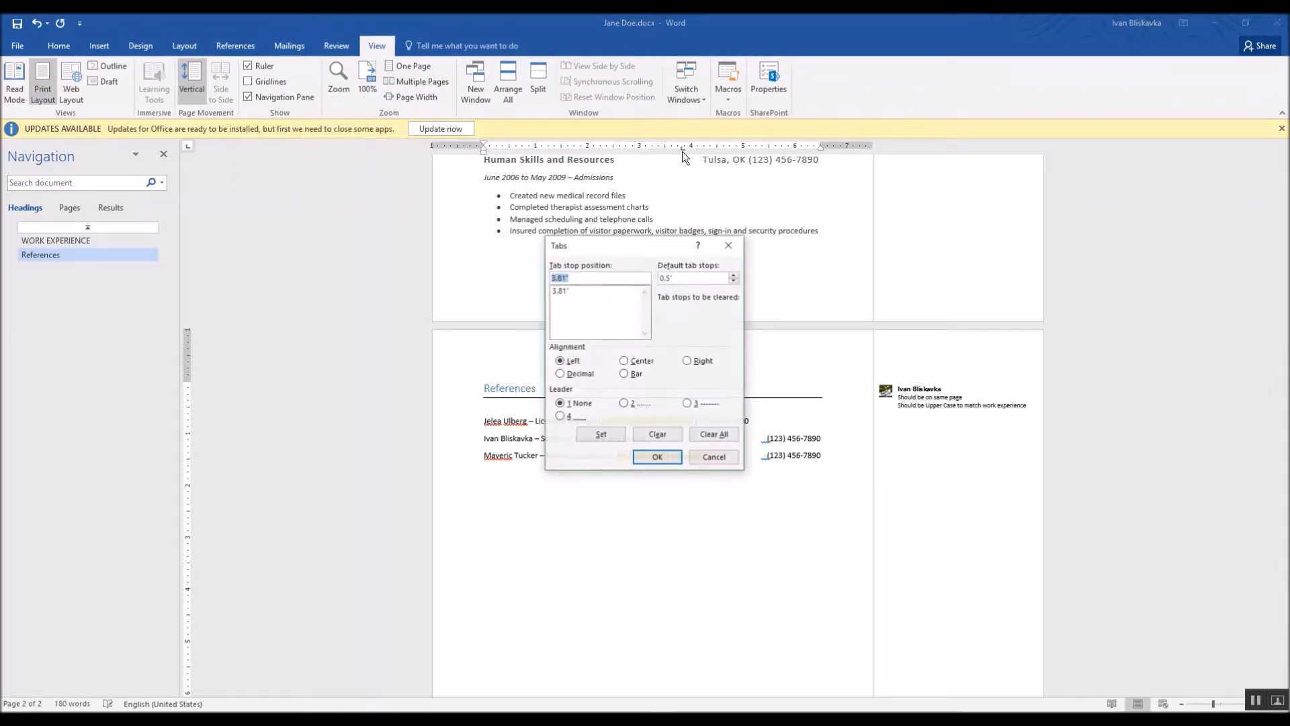
{"action": "left_click", "coordinate": [688, 363]}
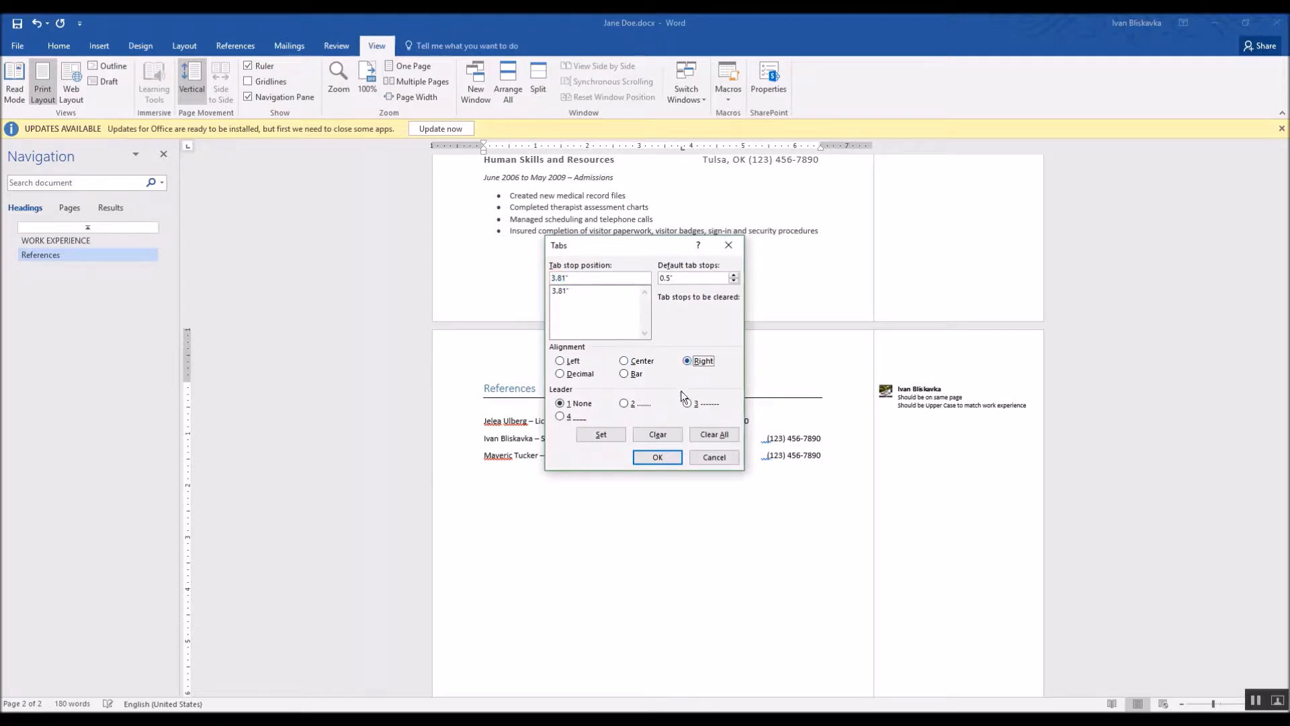
{"action": "left_click", "coordinate": [671, 463]}
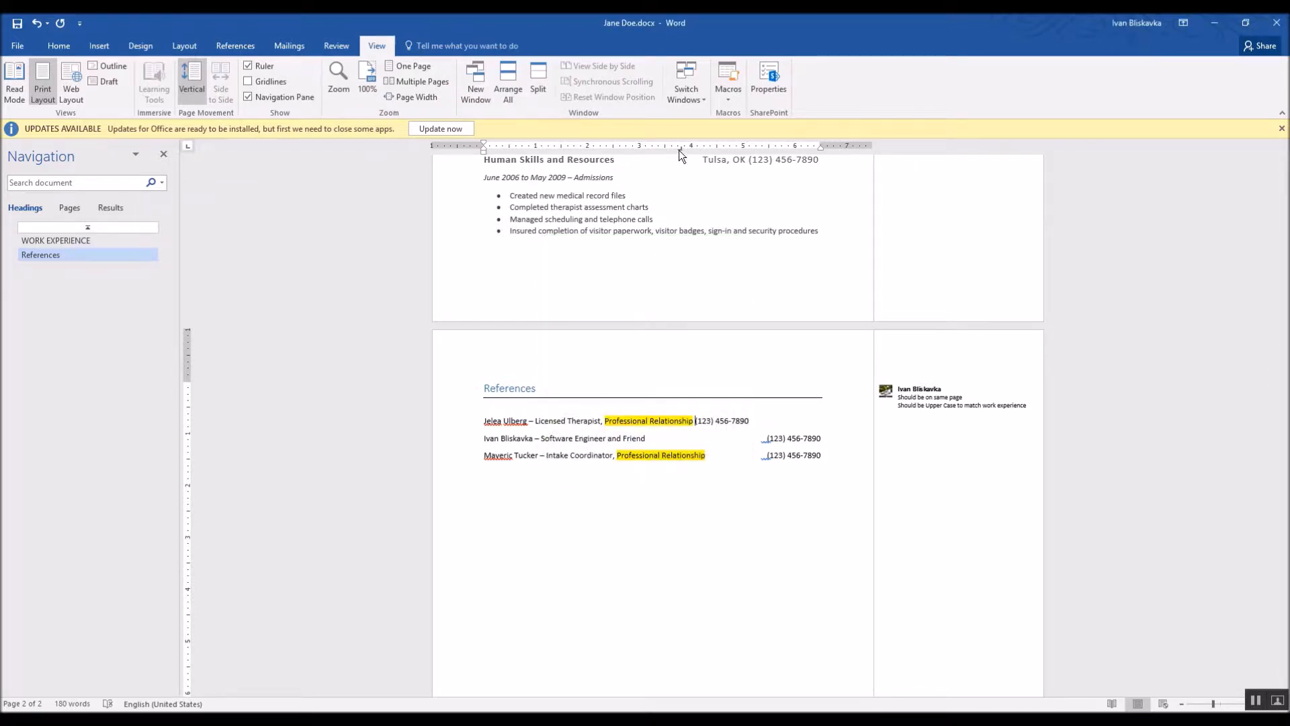
{"action": "left_click_drag", "start_coordinate": [680, 149], "coordinate": [818, 150]}
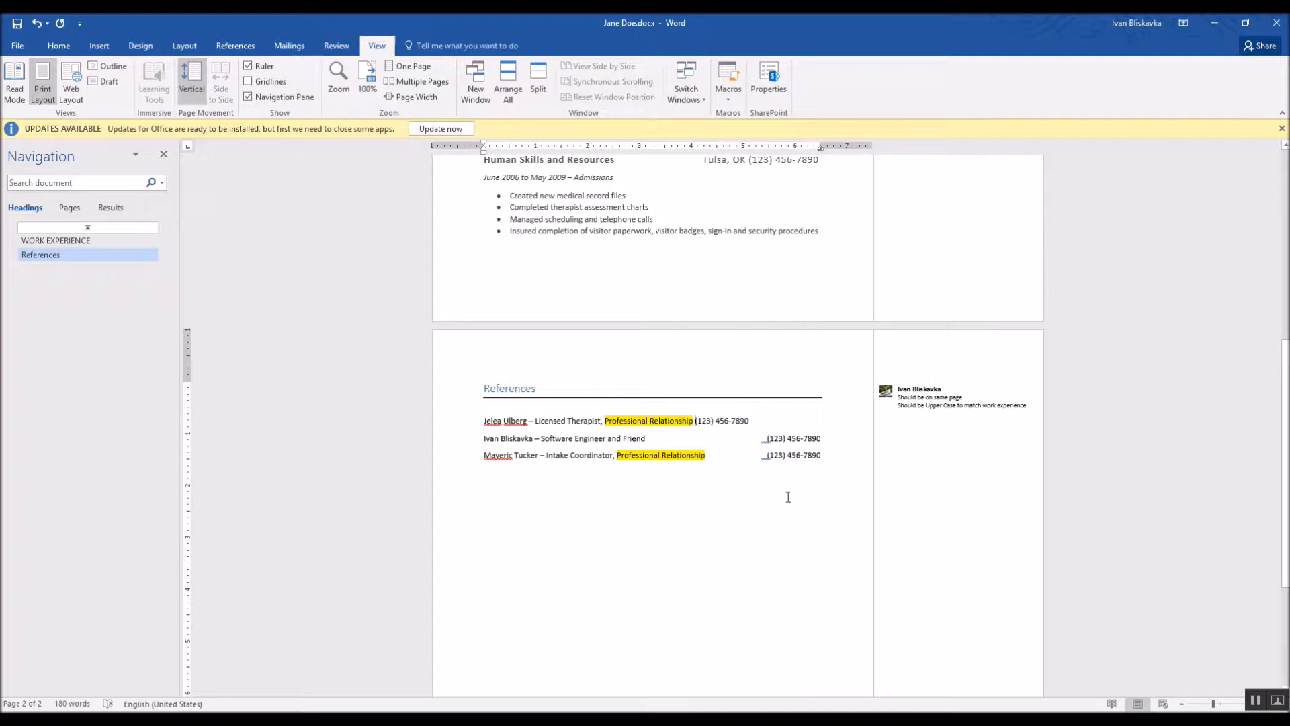
{"action": "key", "text": "Tab"}
Step: Test the phone number's alignment by adding ", asdflkjwer" after "Professional Relationship" in the Licensed Therapist line, and remove it again
{"action": "left_click", "coordinate": [688, 420]}
{"action": "type", "text": "asdflkjwer"}
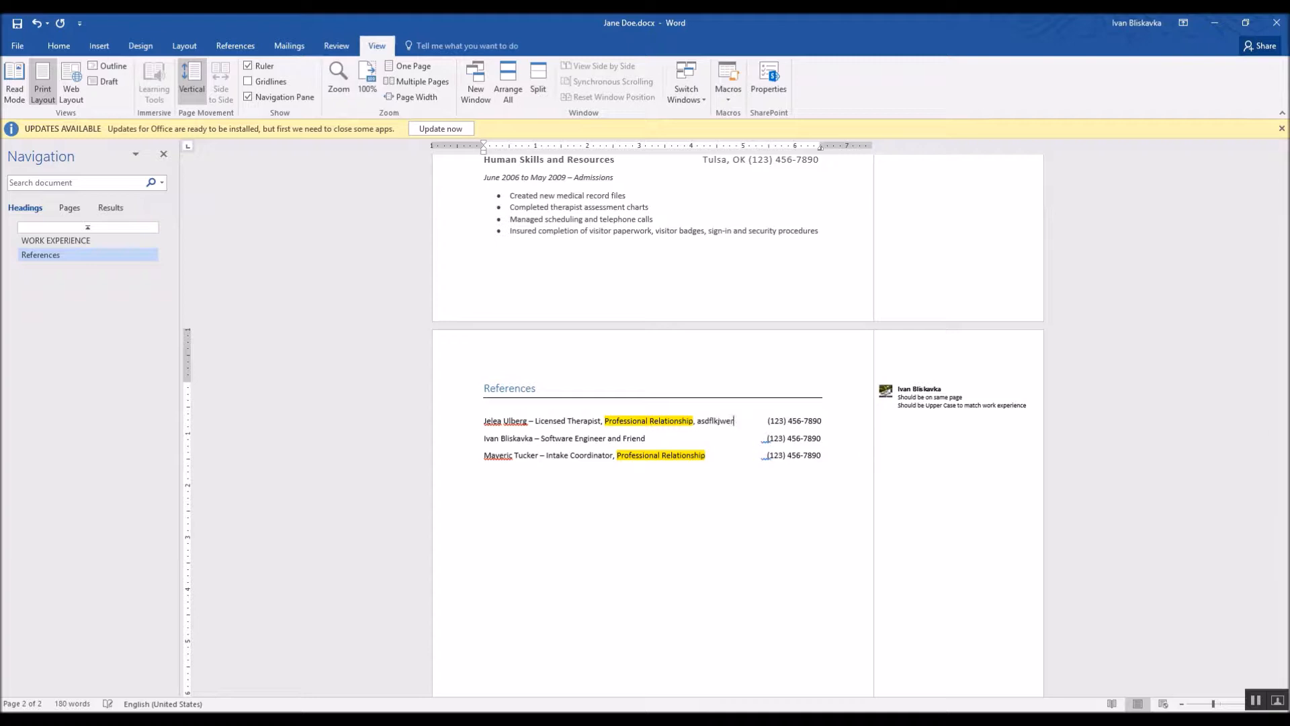
{"action": "key", "text": "ctrl+shift+Left"}
{"action": "key", "text": "BackSpace"}
{"action": "key", "text": "BackSpace"}
{"action": "key", "text": "BackSpace"}
Step: Delete the filler spacing between "Software Engineer and Friend" and the phone number in the second reference
{"action": "left_click", "coordinate": [766, 439]}
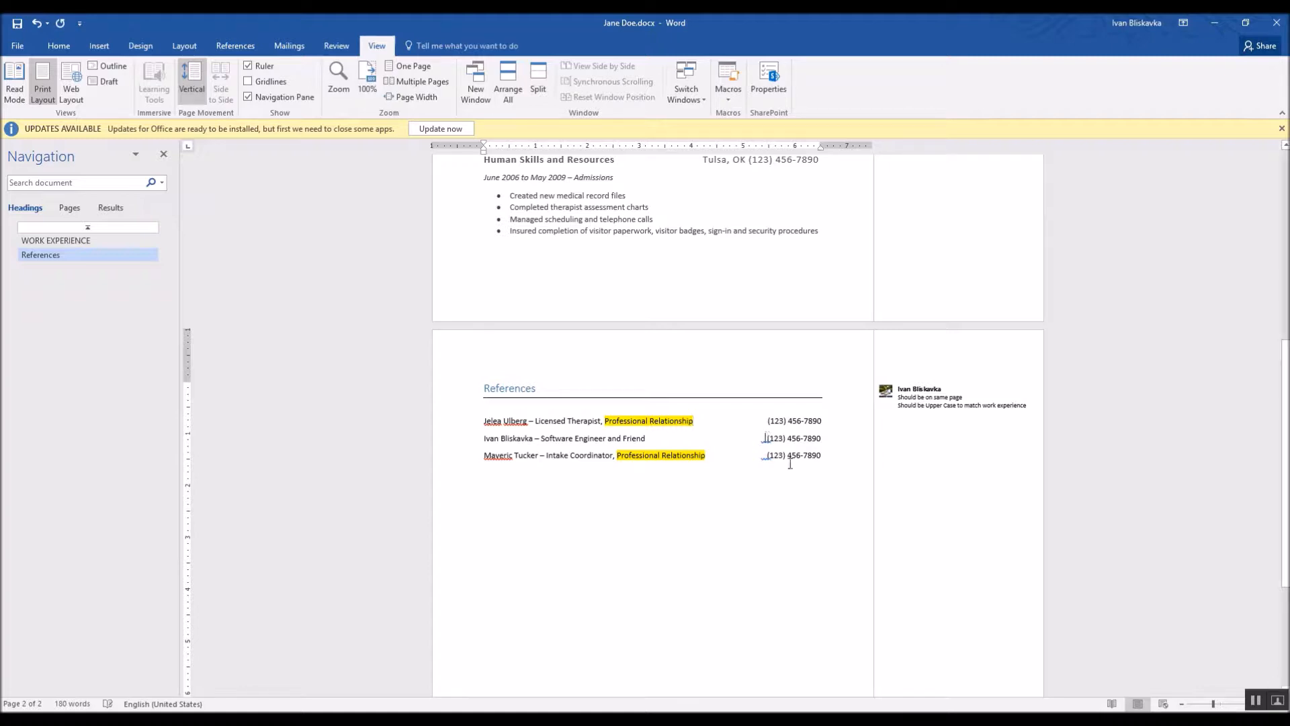
{"action": "key", "text": "ctrl+shift+Left"}
{"action": "key", "text": "shift+Left"}
{"action": "key", "text": "shift+Left"}
{"action": "key", "text": "shift+Left"}
{"action": "key", "text": "shift+Left"}
{"action": "key", "text": "shift+Left"}
{"action": "key", "text": "shift+Left"}
{"action": "key", "text": "shift+Left"}
{"action": "key", "text": "shift+Left"}
{"action": "key", "text": "shift+Left"}
{"action": "key", "text": "shift+Left"}
{"action": "key", "text": "shift+Left"}
{"action": "key", "text": "shift+Left"}
{"action": "key", "text": "shift+Left"}
{"action": "key", "text": "shift+Left"}
{"action": "key", "text": "shift+Left"}
{"action": "key", "text": "shift+Left"}
{"action": "key", "text": "shift+Left"}
{"action": "key", "text": "shift+Left"}
{"action": "key", "text": "shift+Left"}
{"action": "key", "text": "shift+Left"}
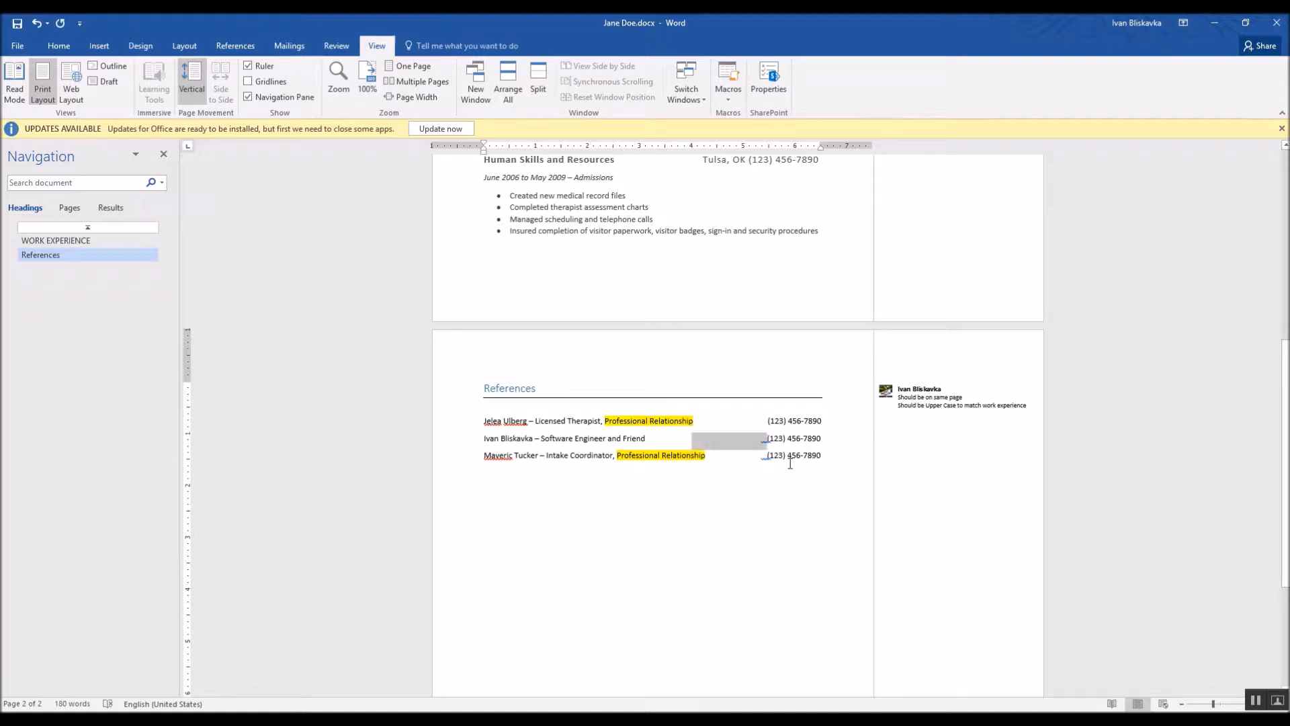
{"action": "key", "text": "Delete"}
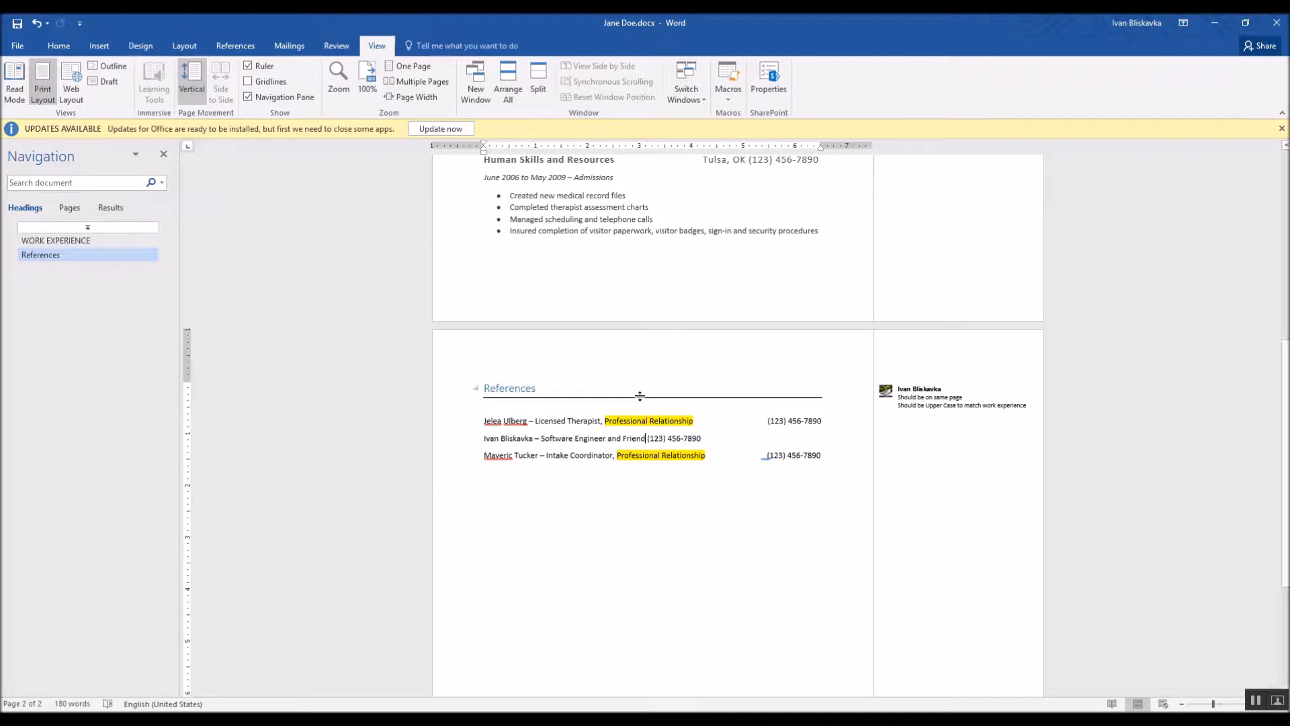
Step: Add a right-aligned tab stop at the right margin for the Software Engineer line and tab its phone number to it
{"action": "double_click", "coordinate": [632, 147]}
{"action": "left_click", "coordinate": [691, 361]}
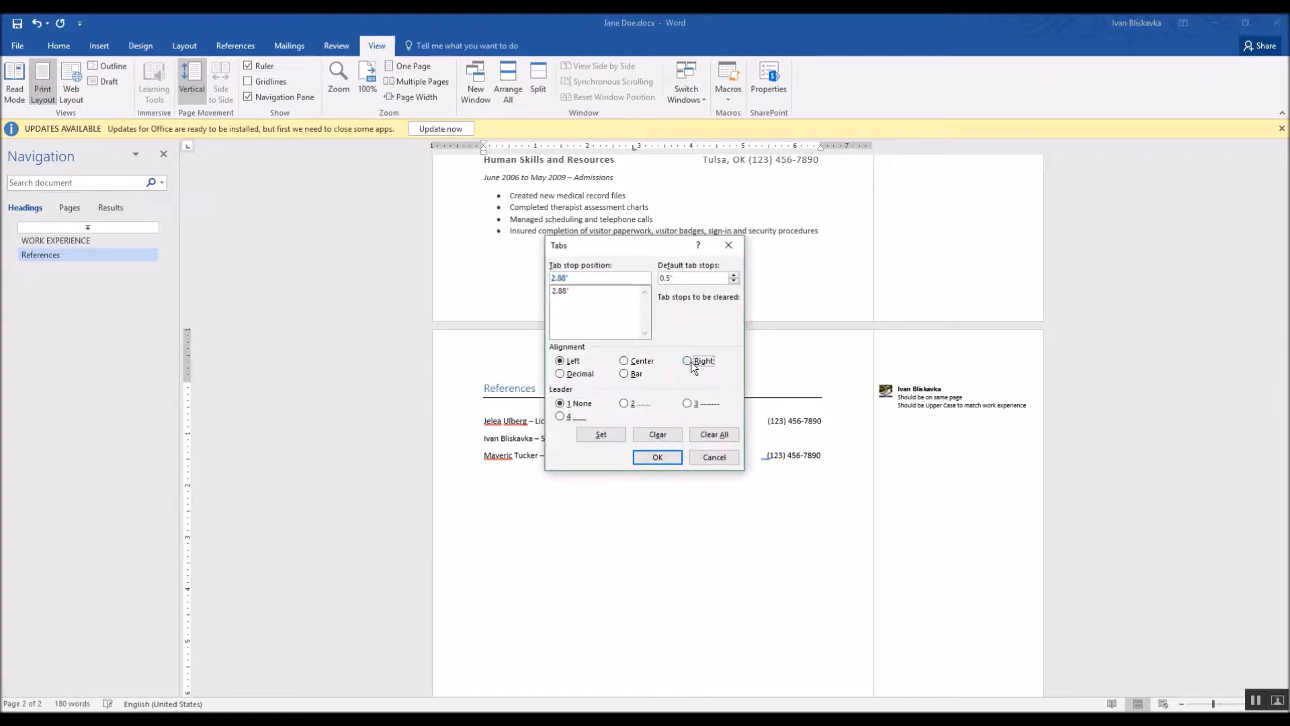
{"action": "left_click", "coordinate": [680, 458]}
{"action": "left_click_drag", "start_coordinate": [705, 164], "coordinate": [820, 152]}
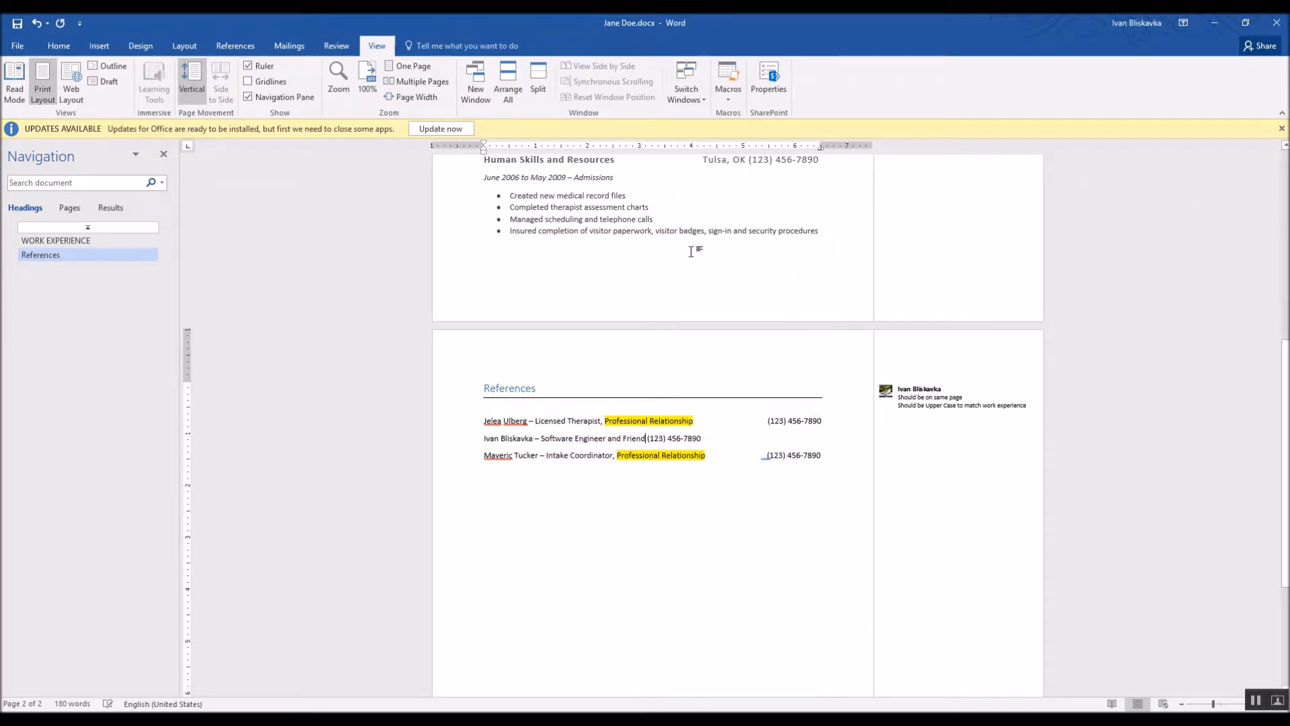
{"action": "left_click", "coordinate": [647, 438]}
{"action": "key", "text": "Tab"}
Step: Review the whole resume from the title to the References section, including its comments and highlighted notes
{"action": "key", "text": "ctrl+Home"}
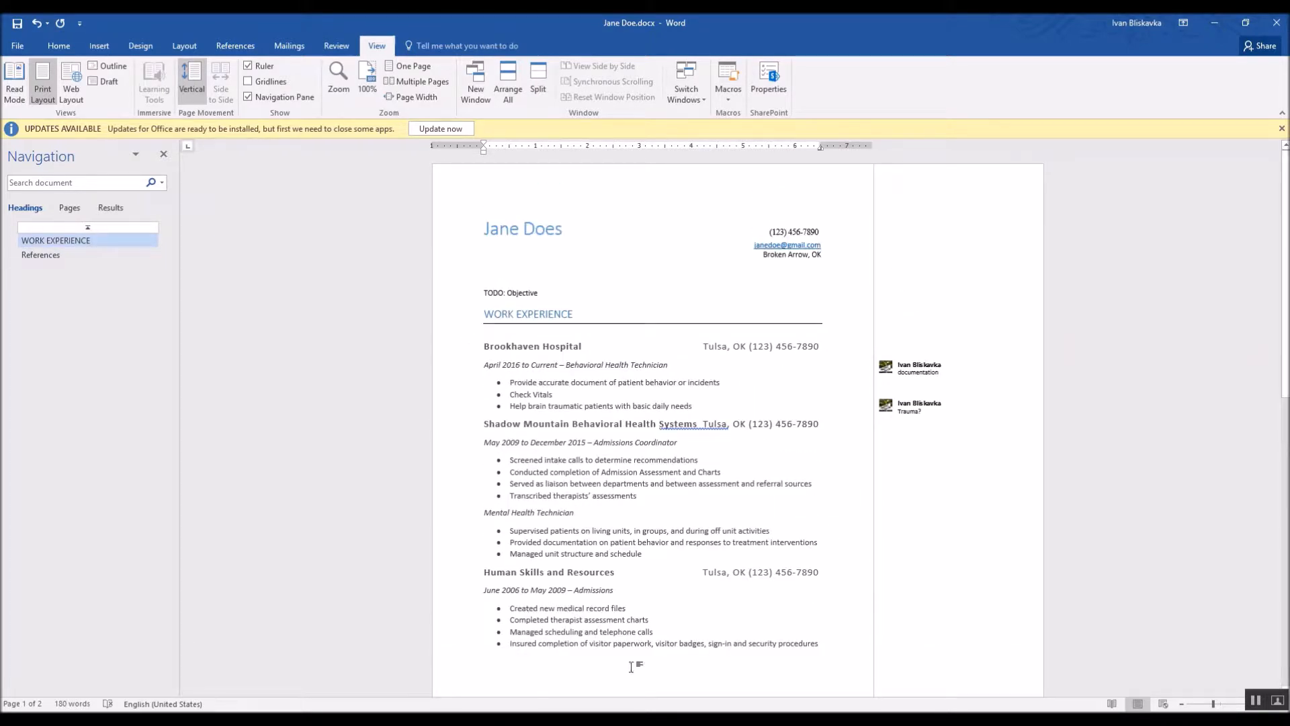
{"action": "scroll", "coordinate": [709, 655], "scroll_direction": "down", "scroll_amount": 8}
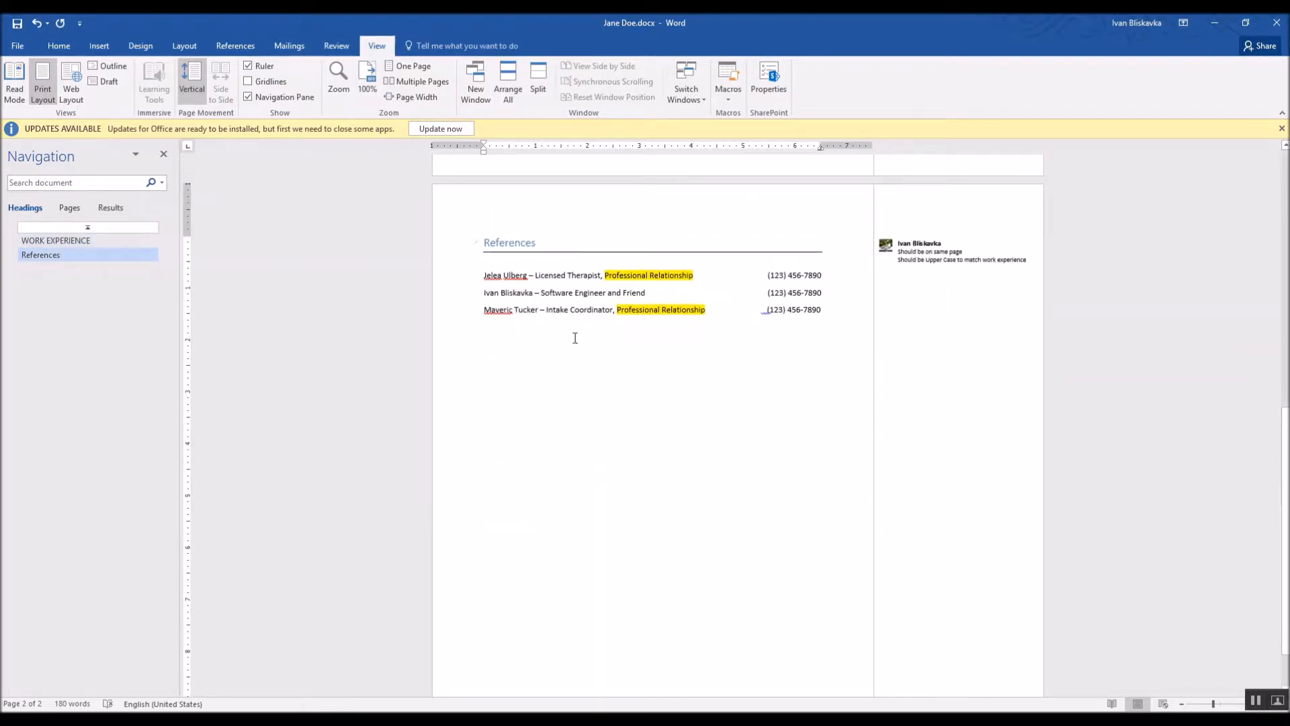
{"action": "scroll", "coordinate": [656, 470], "scroll_direction": "down", "scroll_amount": 2}
{"action": "scroll", "coordinate": [663, 541], "scroll_direction": "up", "scroll_amount": 6}
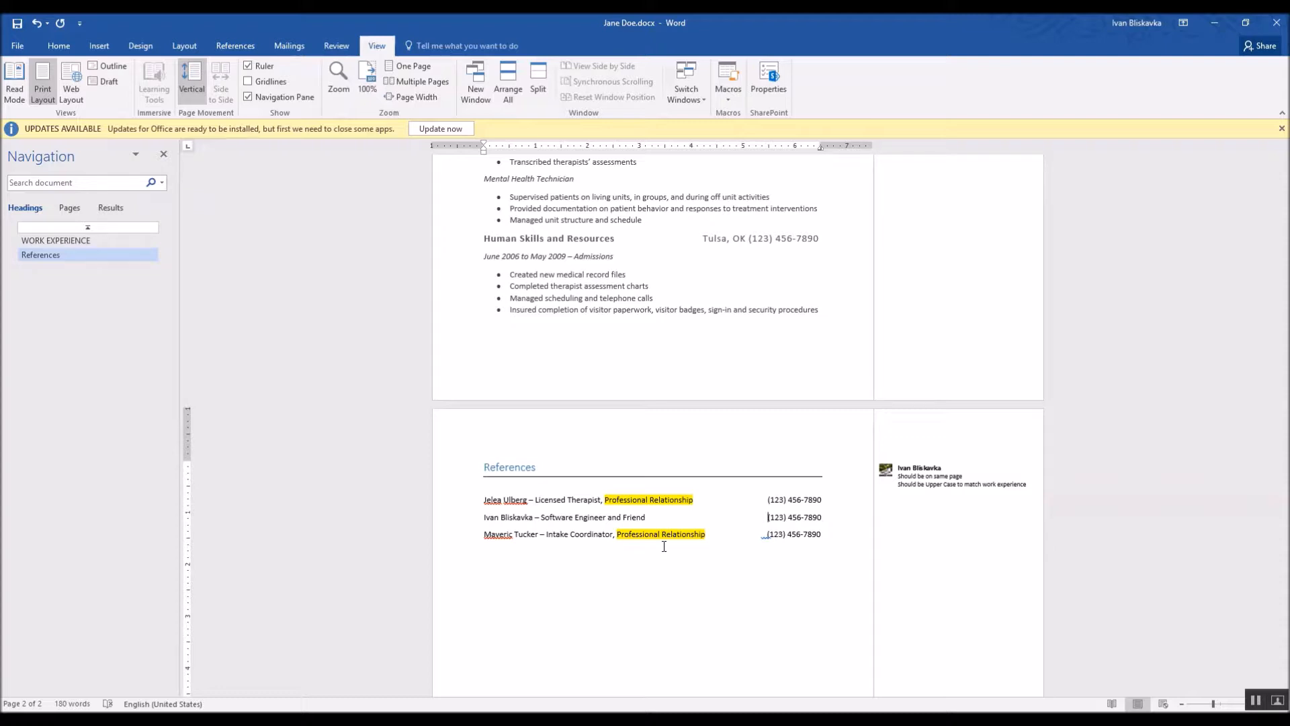
{"action": "scroll", "coordinate": [565, 404], "scroll_direction": "up", "scroll_amount": 5}
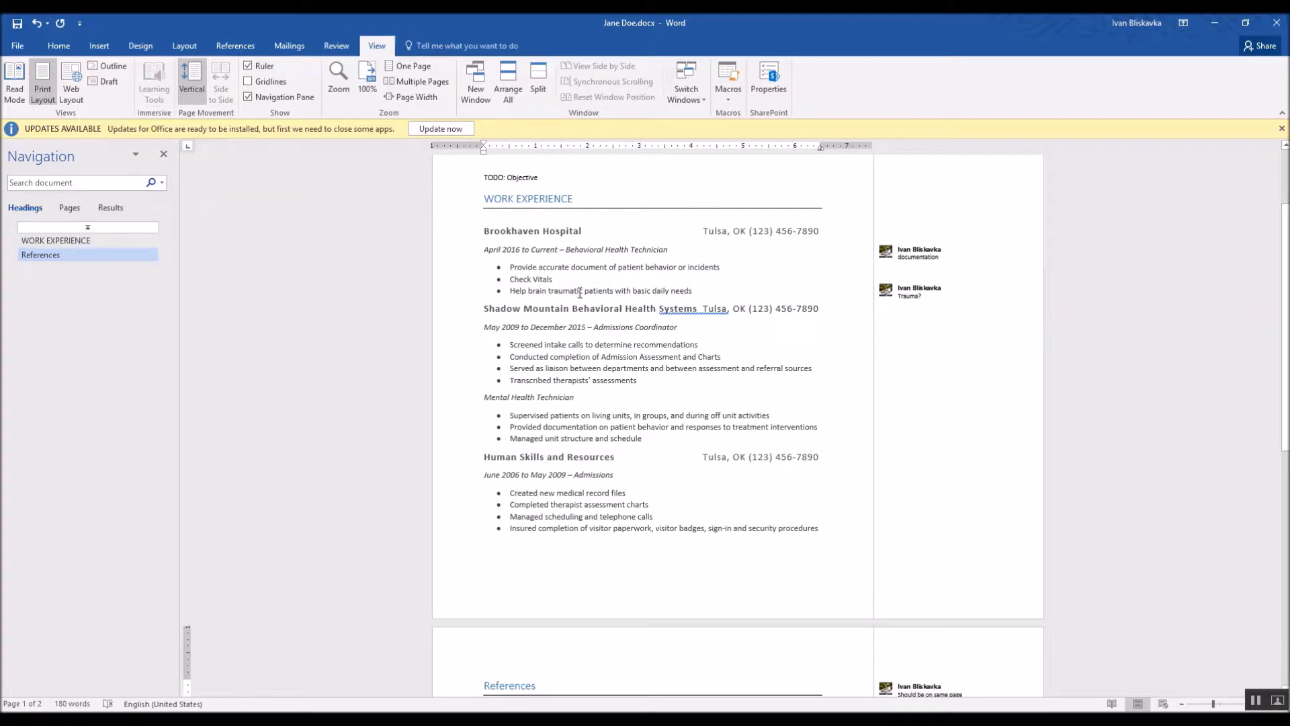
{"action": "mouse_move", "coordinate": [581, 303]}
{"action": "scroll", "coordinate": [532, 503], "scroll_direction": "up", "scroll_amount": 3}
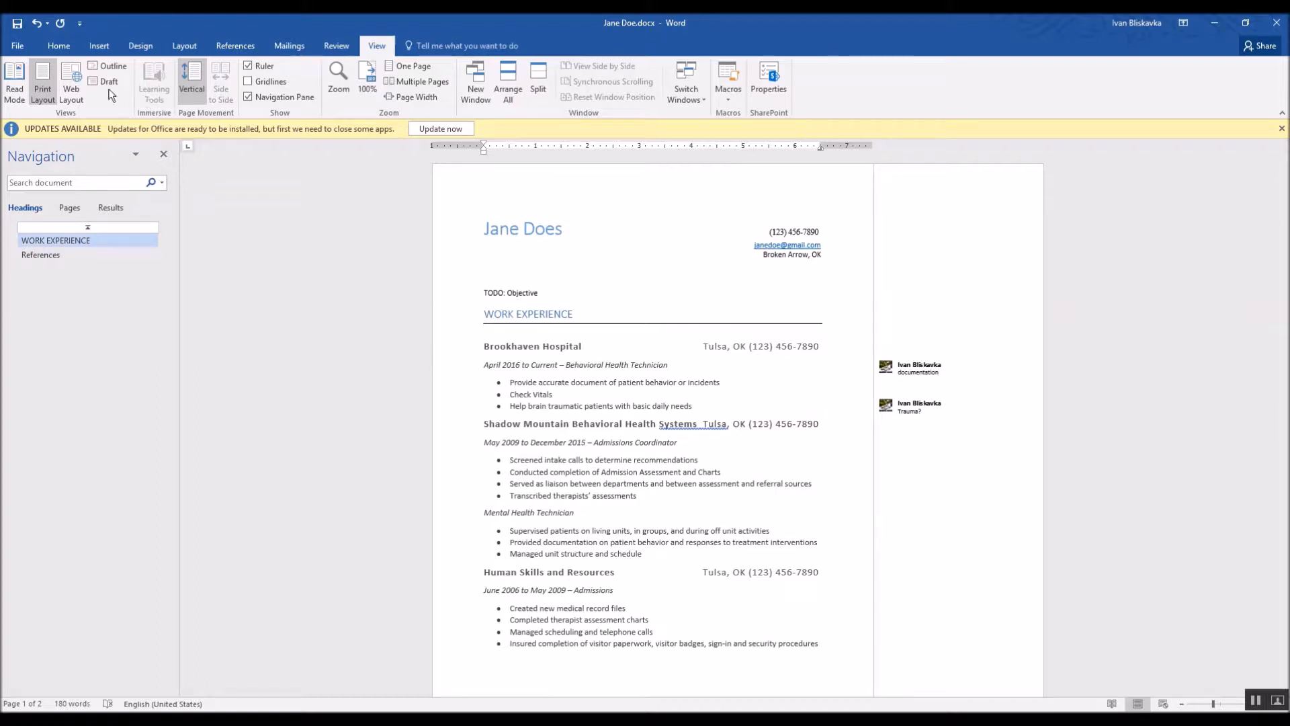
Step: Apply the Narrow margin preset with 0.5" margins on all sides of the resume
{"action": "left_click", "coordinate": [180, 47]}
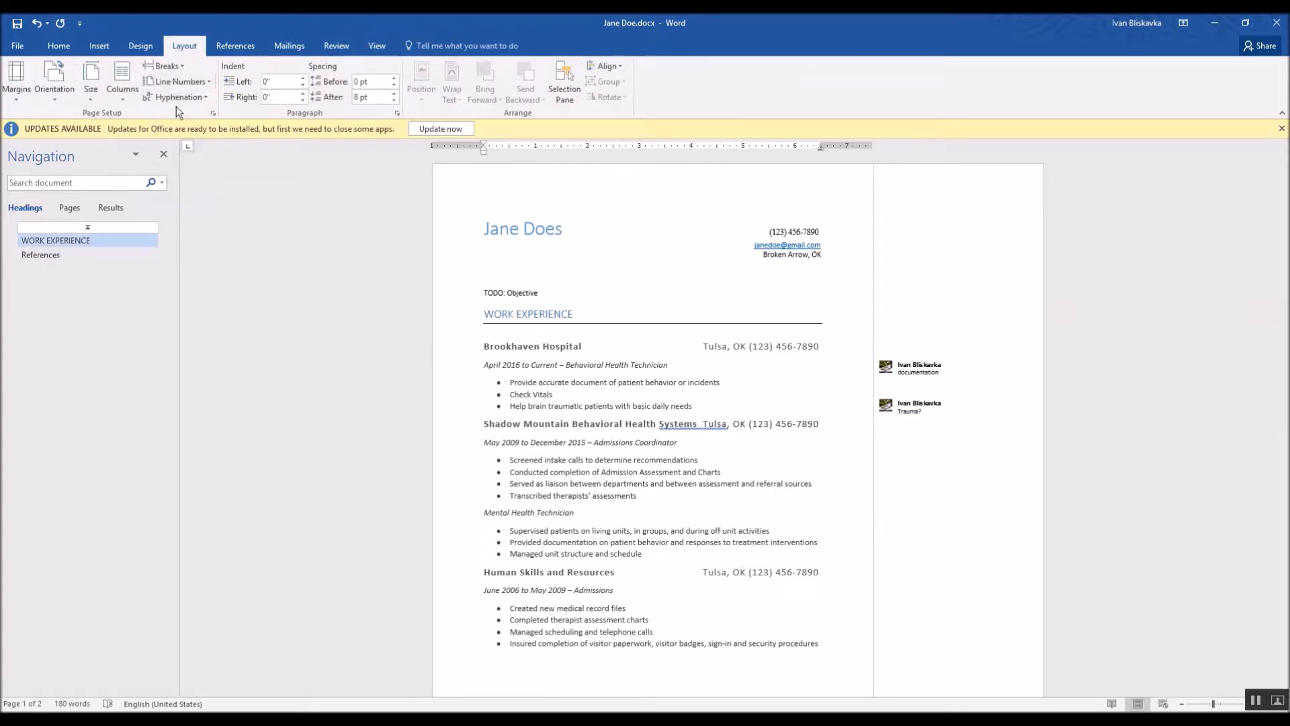
{"action": "left_click", "coordinate": [16, 84]}
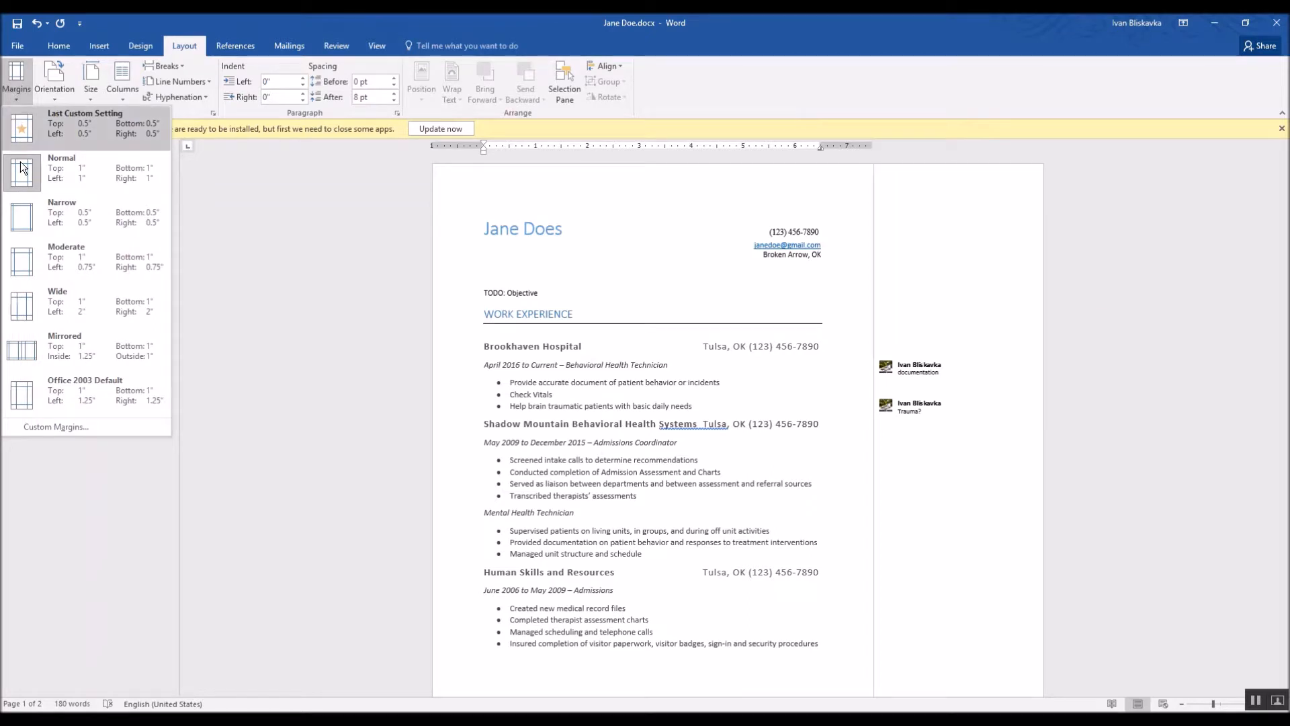
{"action": "left_click", "coordinate": [38, 208]}
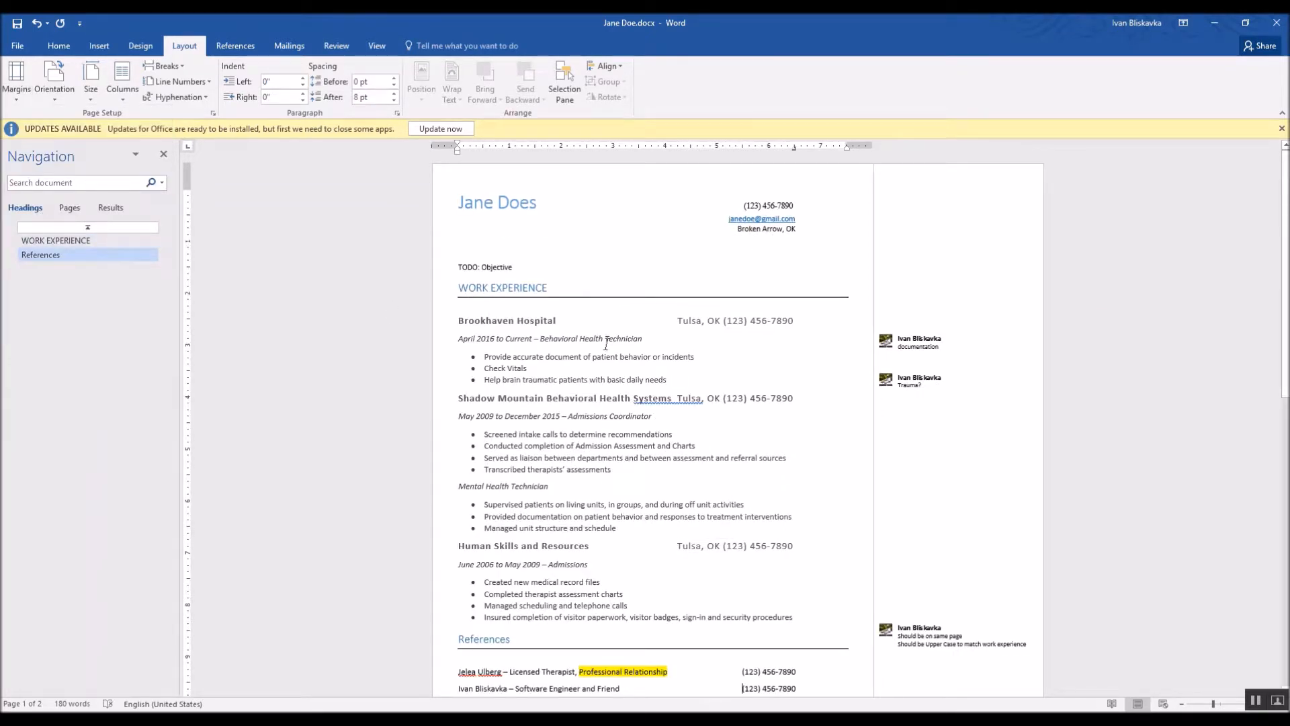
Step: Move the tab stops of the Licensed Therapist and Software Engineer reference lines out to the new right margin
{"action": "scroll", "coordinate": [718, 438], "scroll_direction": "down", "scroll_amount": 5}
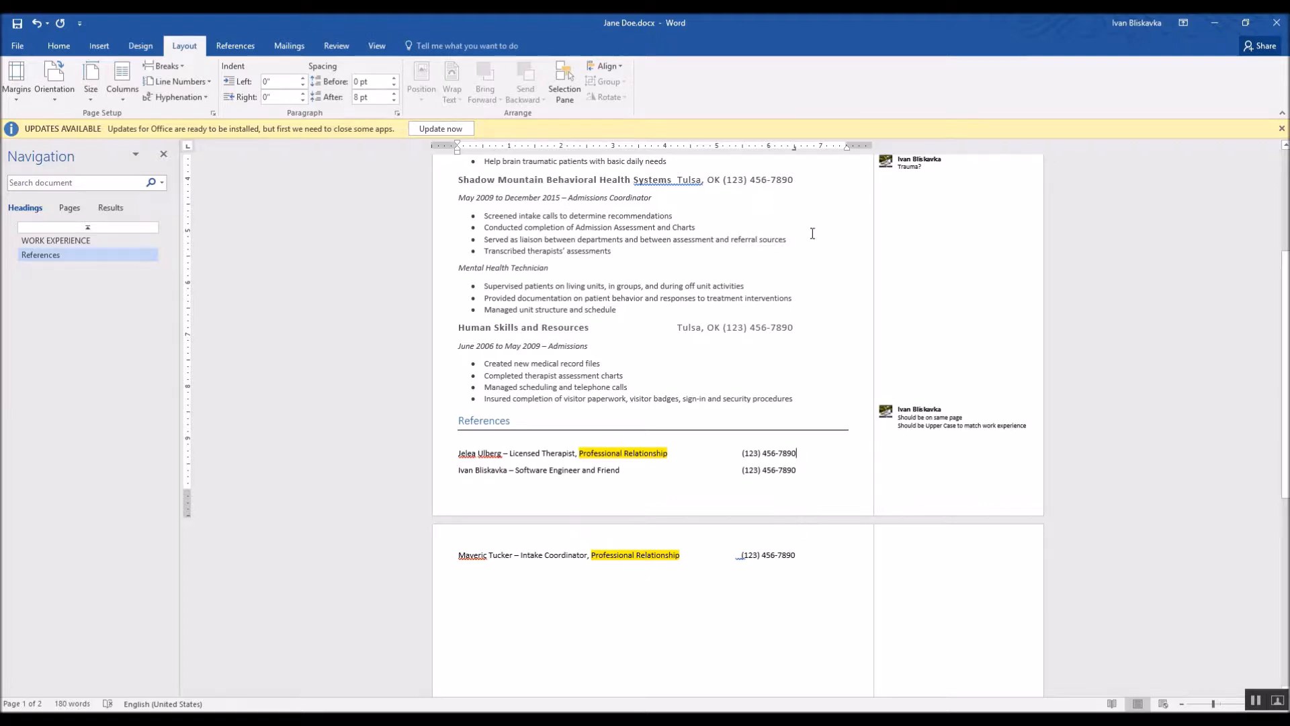
{"action": "left_click_drag", "start_coordinate": [795, 148], "coordinate": [846, 151]}
{"action": "left_click_drag", "start_coordinate": [794, 148], "coordinate": [847, 150]}
Step: Delete the filler spacing between "Professional Relationship" and the phone number in the Intake Coordinator reference
{"action": "left_click", "coordinate": [743, 559]}
{"action": "key", "text": "shift+Left"}
{"action": "key", "text": "shift+Left"}
{"action": "key", "text": "shift+Left"}
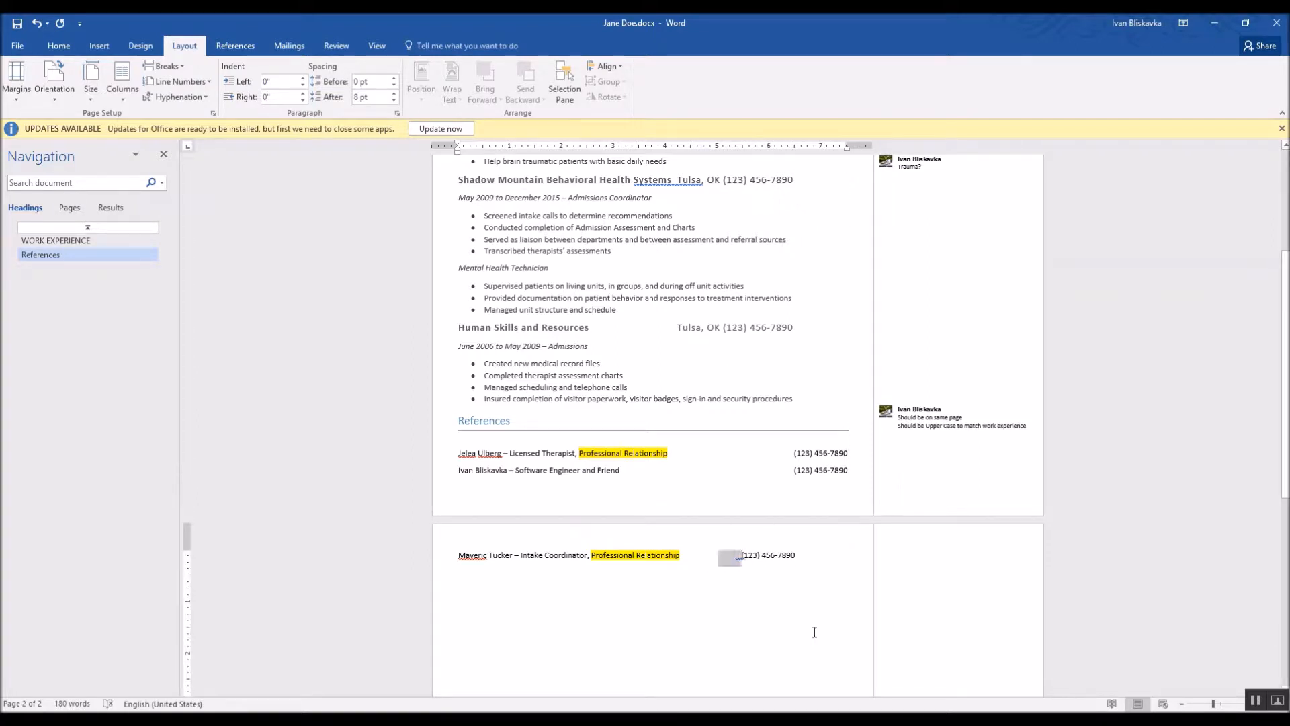
{"action": "key", "text": "BackSpace"}
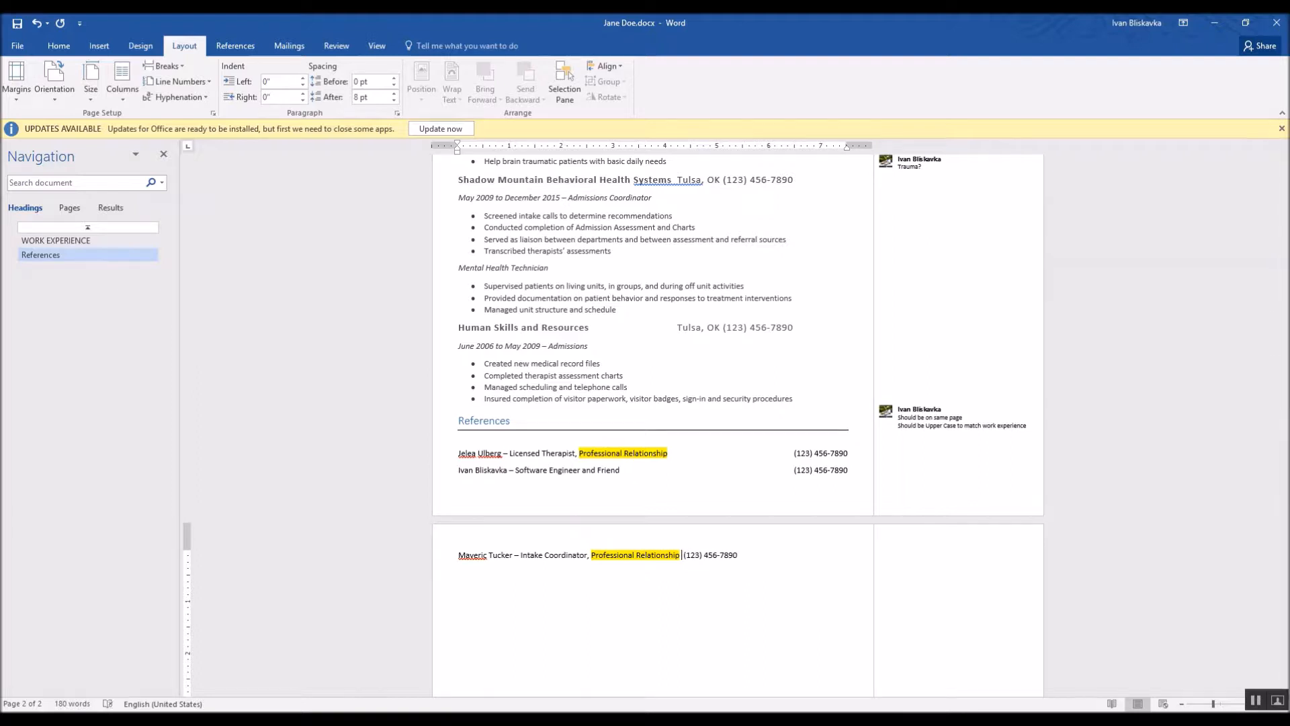
{"action": "key", "text": "BackSpace"}
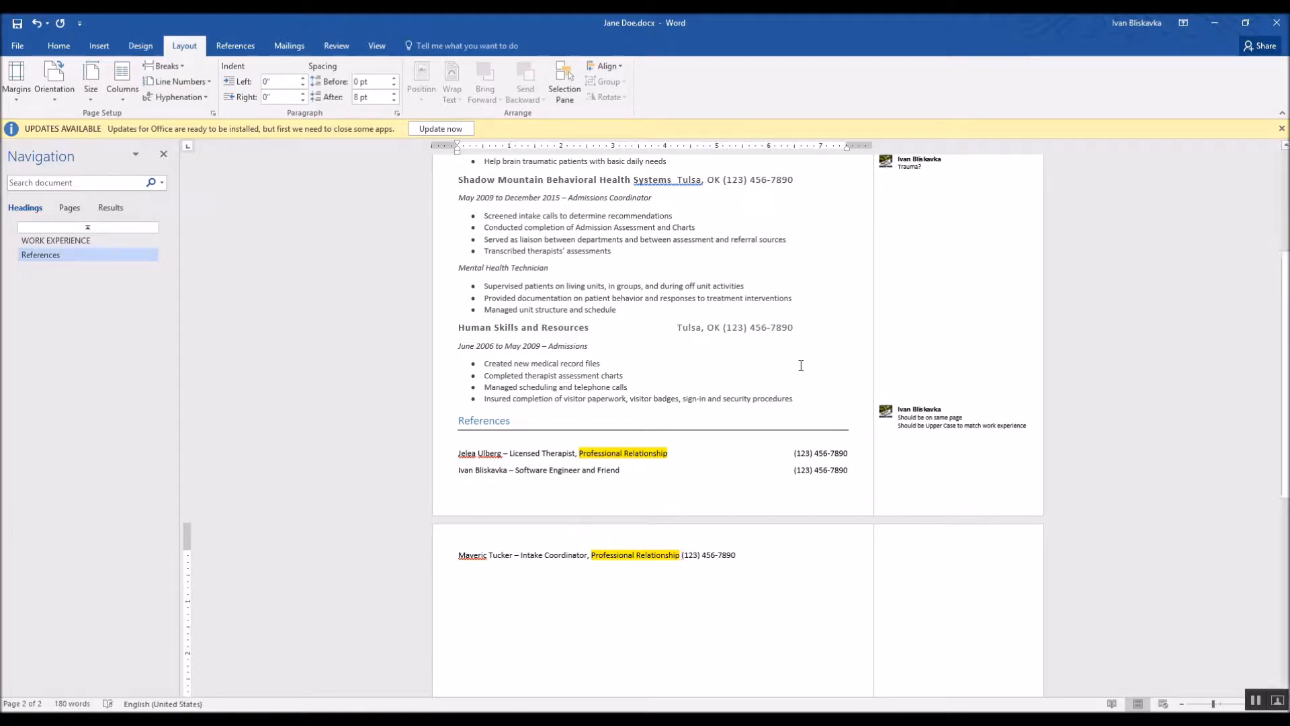
Step: Add a right-aligned tab stop at the right margin for the Intake Coordinator line and tab its phone number to it
{"action": "double_click", "coordinate": [815, 146]}
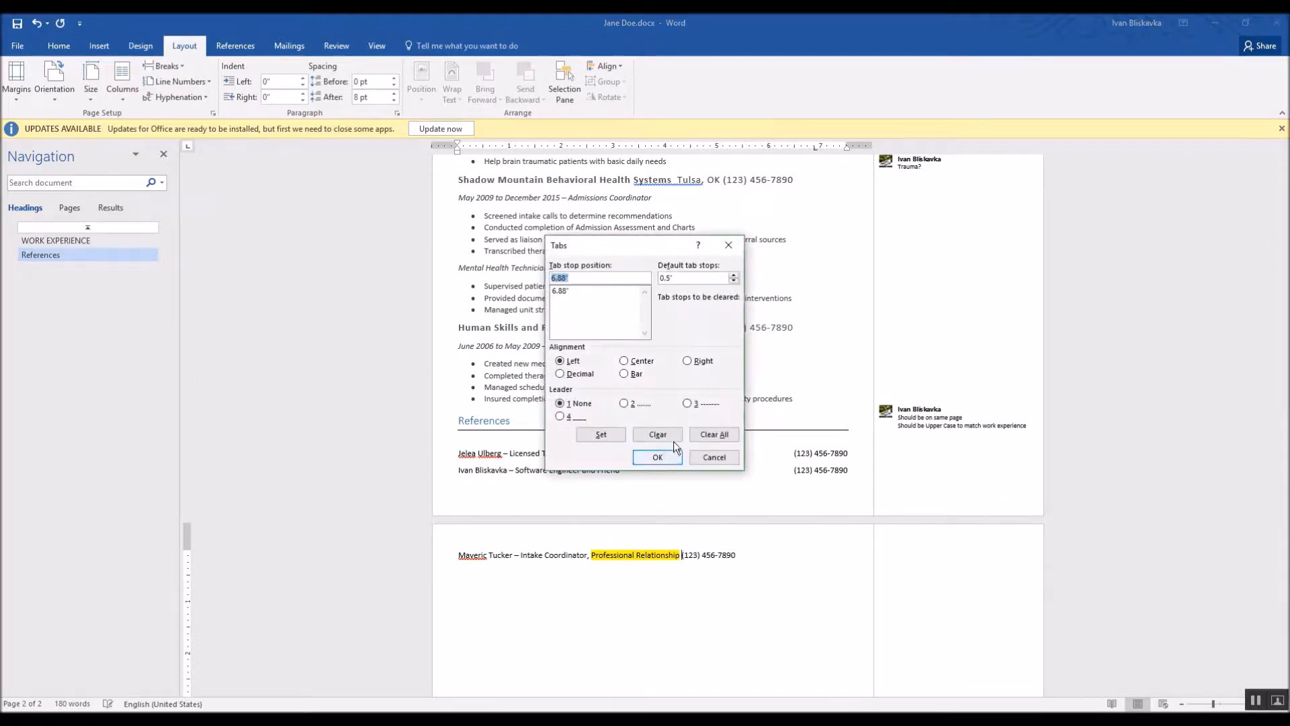
{"action": "left_click", "coordinate": [689, 362]}
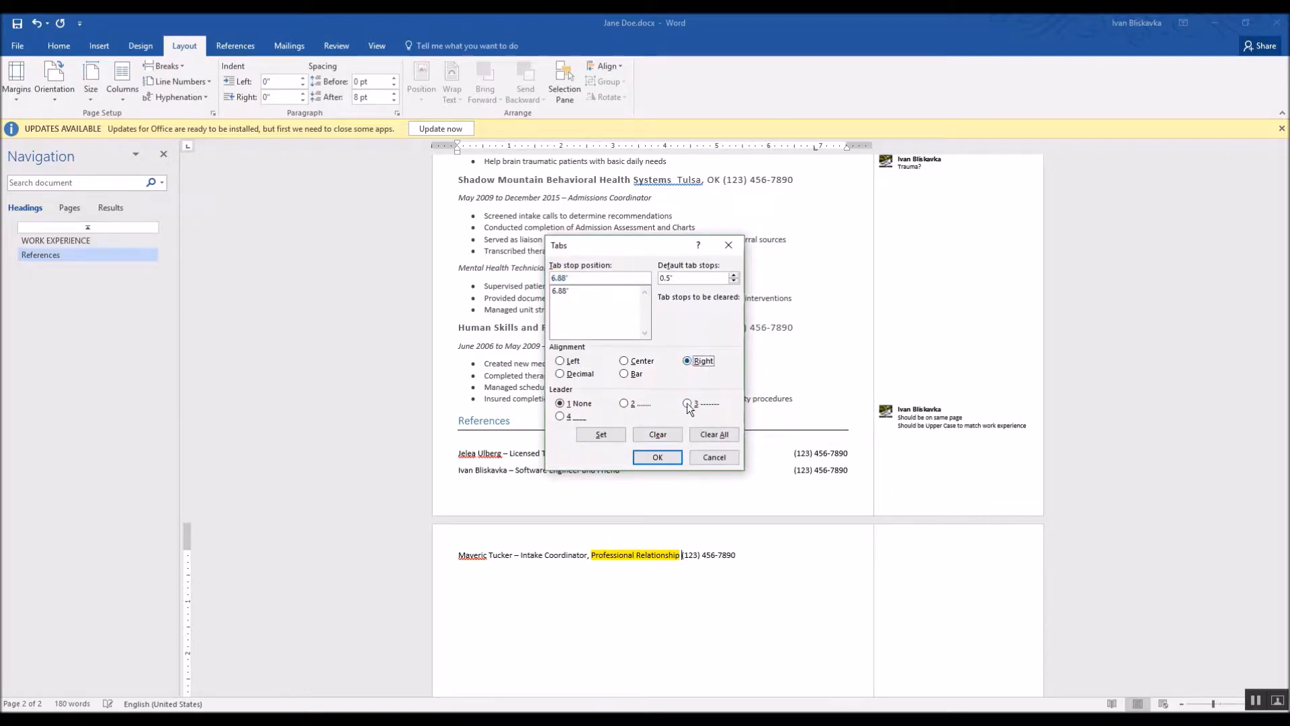
{"action": "left_click", "coordinate": [674, 461]}
{"action": "left_click_drag", "start_coordinate": [814, 149], "coordinate": [845, 150]}
{"action": "key", "text": "Tab"}
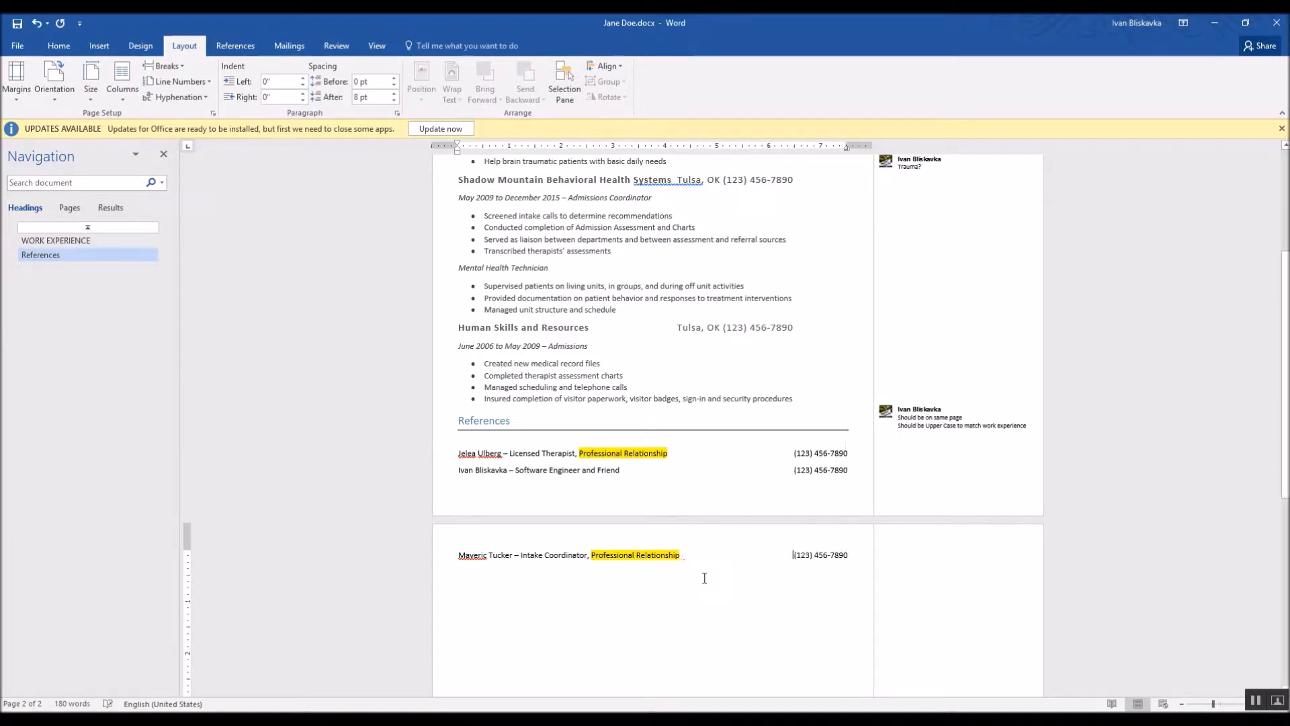
Step: Check the style used by the WORK EXPERIENCE heading and apply Heading 1 to the References heading
{"action": "scroll", "coordinate": [740, 477], "scroll_direction": "up", "scroll_amount": 1}
{"action": "scroll", "coordinate": [614, 456], "scroll_direction": "up", "scroll_amount": 5}
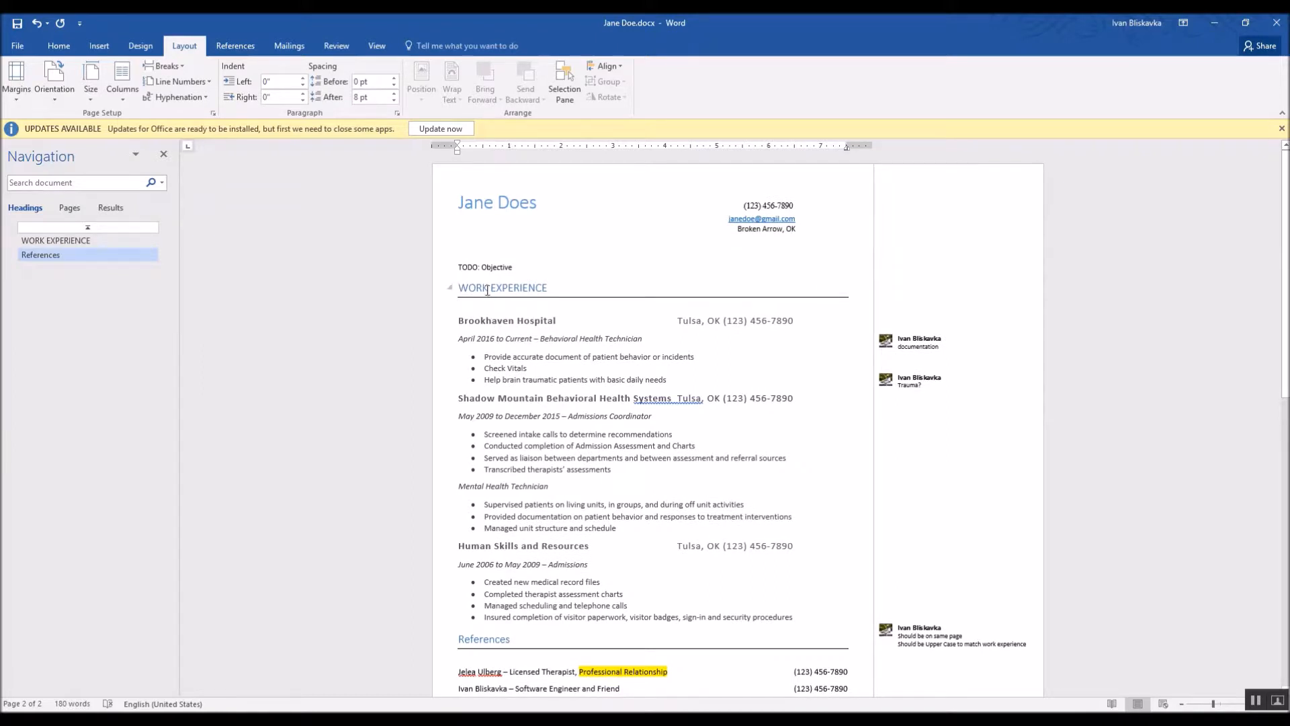
{"action": "left_click", "coordinate": [490, 289]}
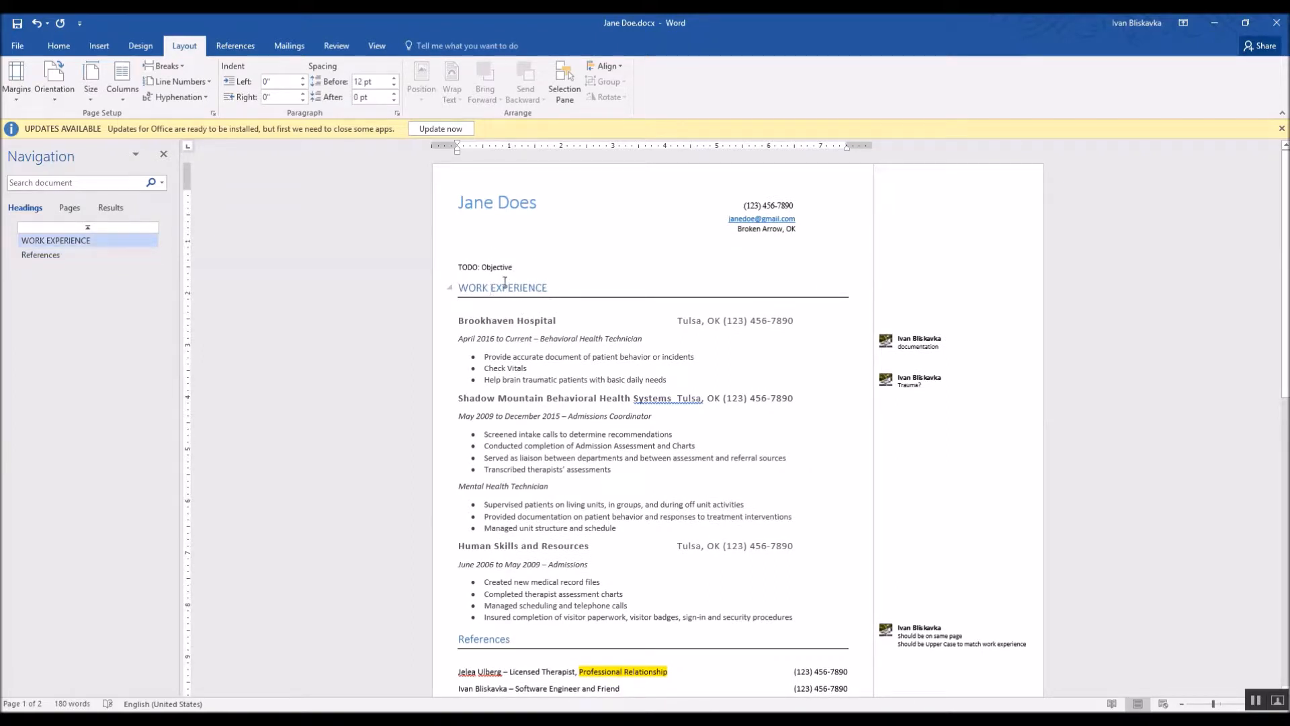
{"action": "left_click", "coordinate": [67, 44]}
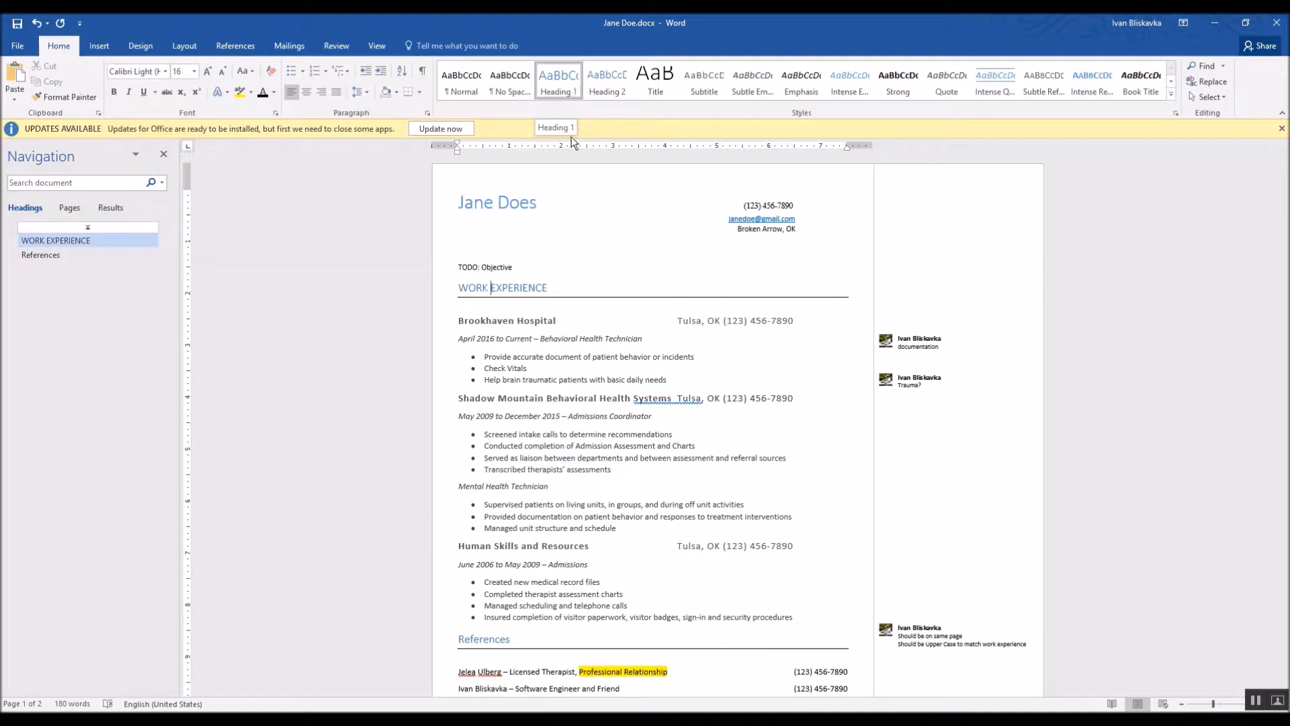
{"action": "left_click", "coordinate": [489, 640]}
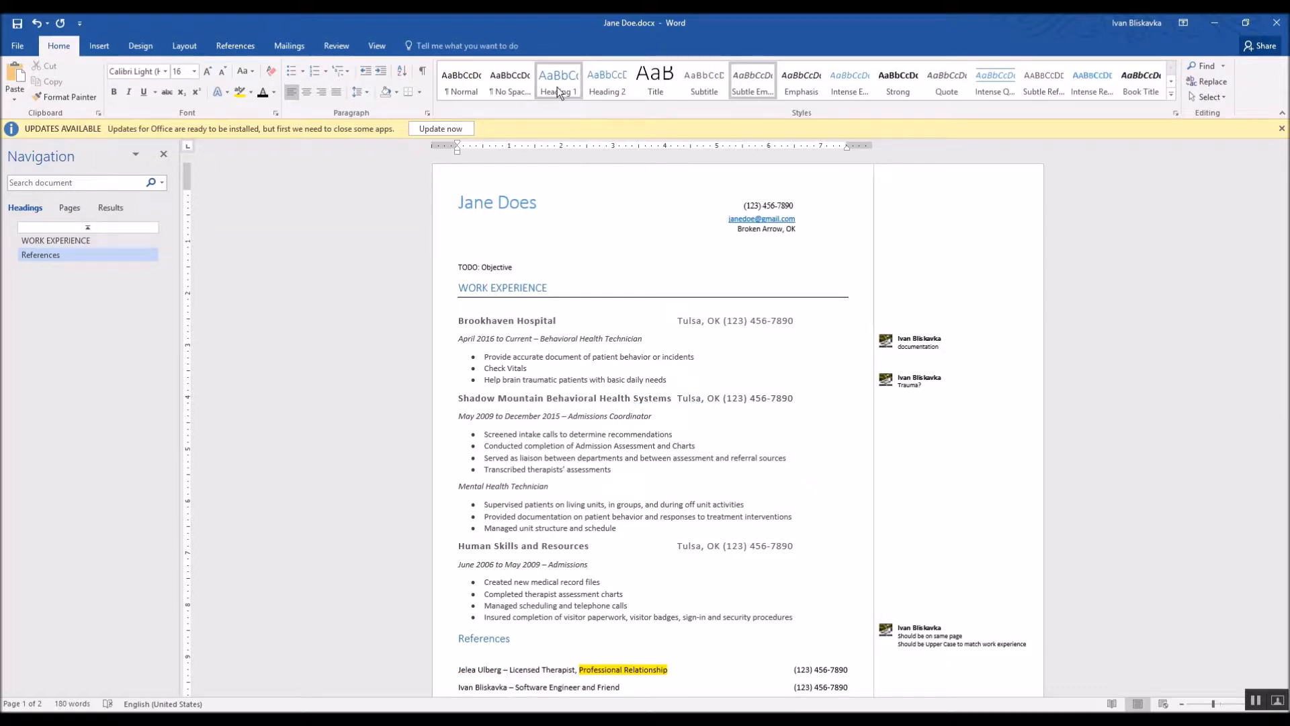
Step: Update the Heading 1 style to match the formatting of the underlined WORK EXPERIENCE heading
{"action": "left_click", "coordinate": [565, 300]}
{"action": "key", "text": "Return"}
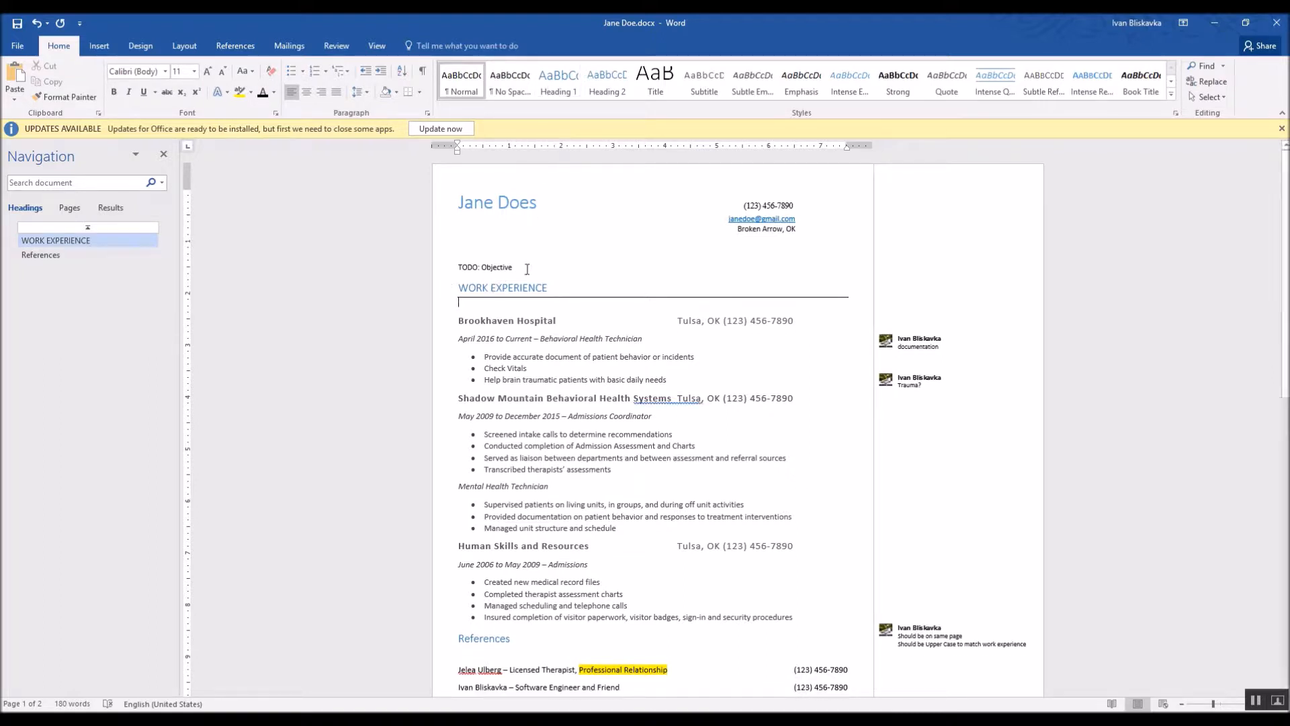
{"action": "left_click", "coordinate": [523, 288]}
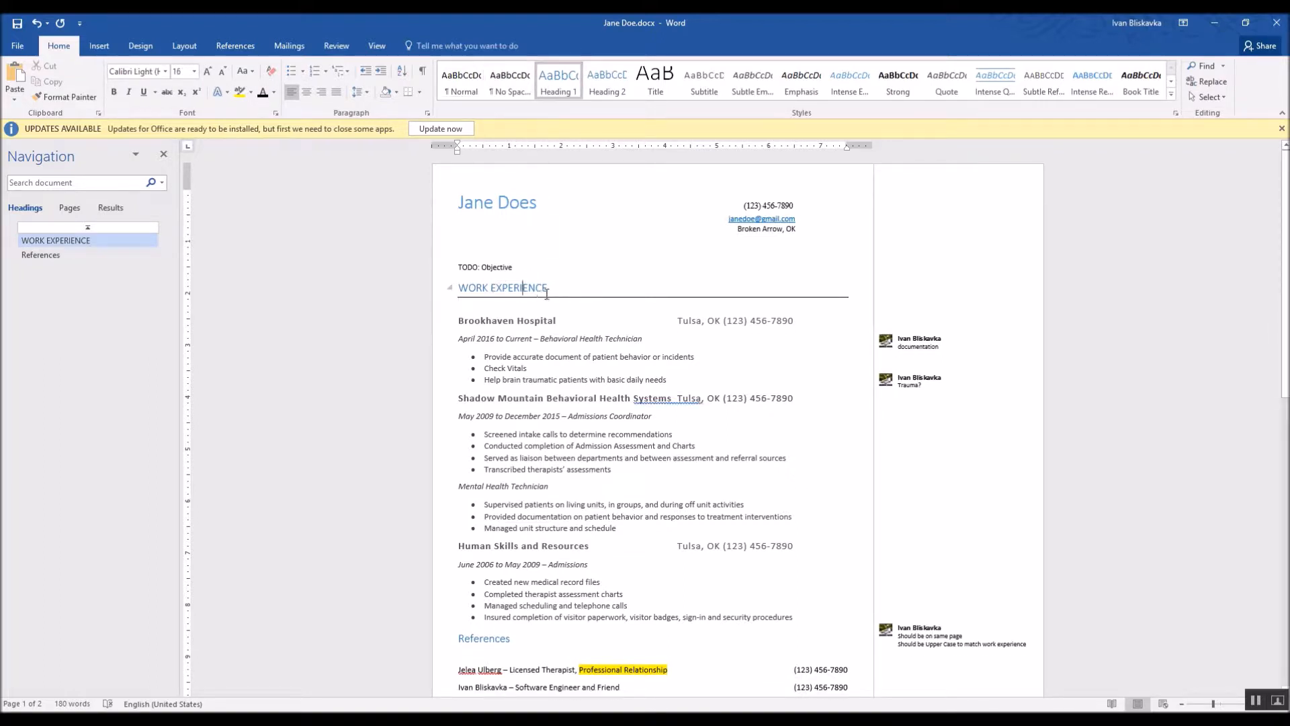
{"action": "left_click_drag", "start_coordinate": [548, 289], "coordinate": [459, 289]}
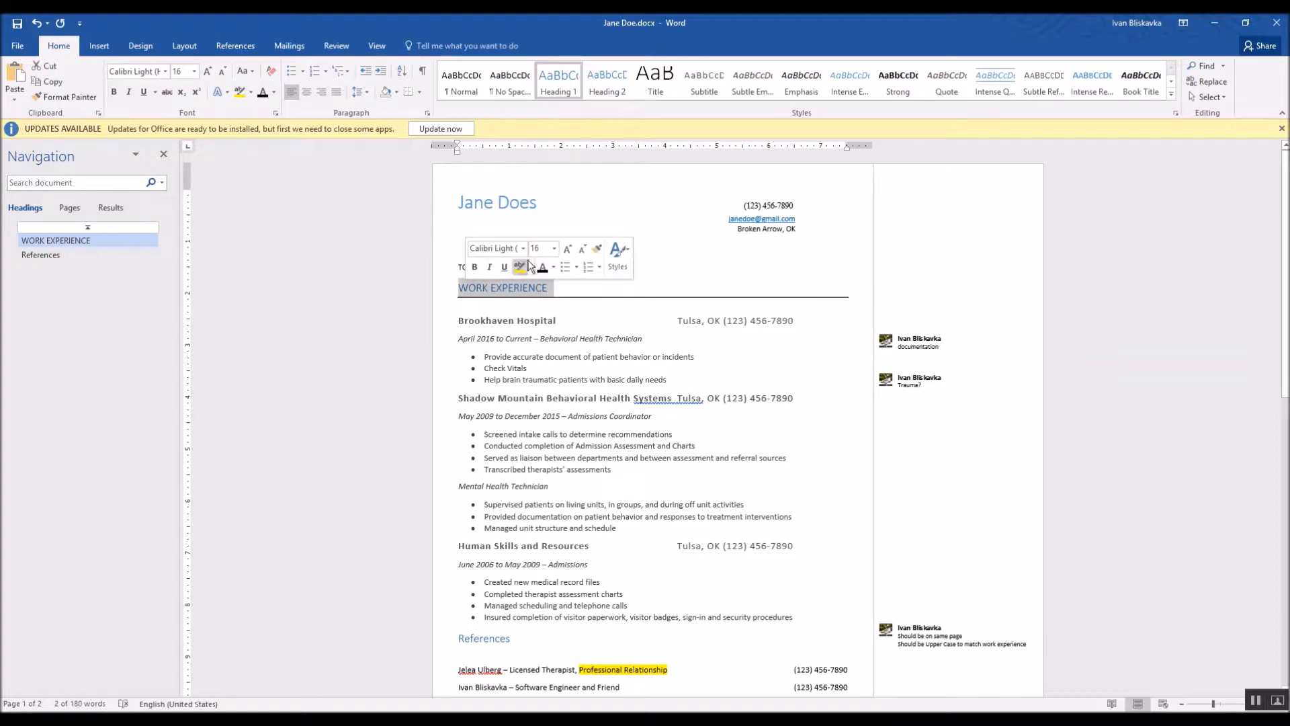
{"action": "right_click", "coordinate": [557, 76]}
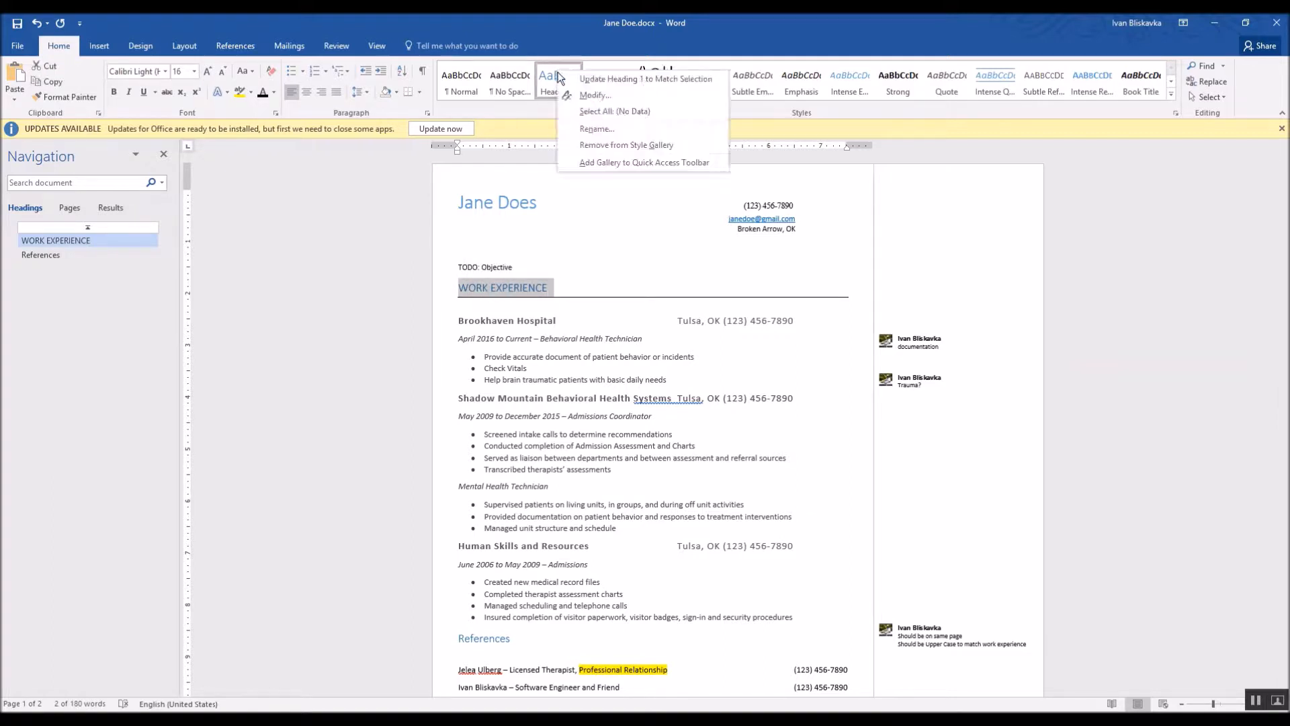
{"action": "left_click", "coordinate": [595, 77]}
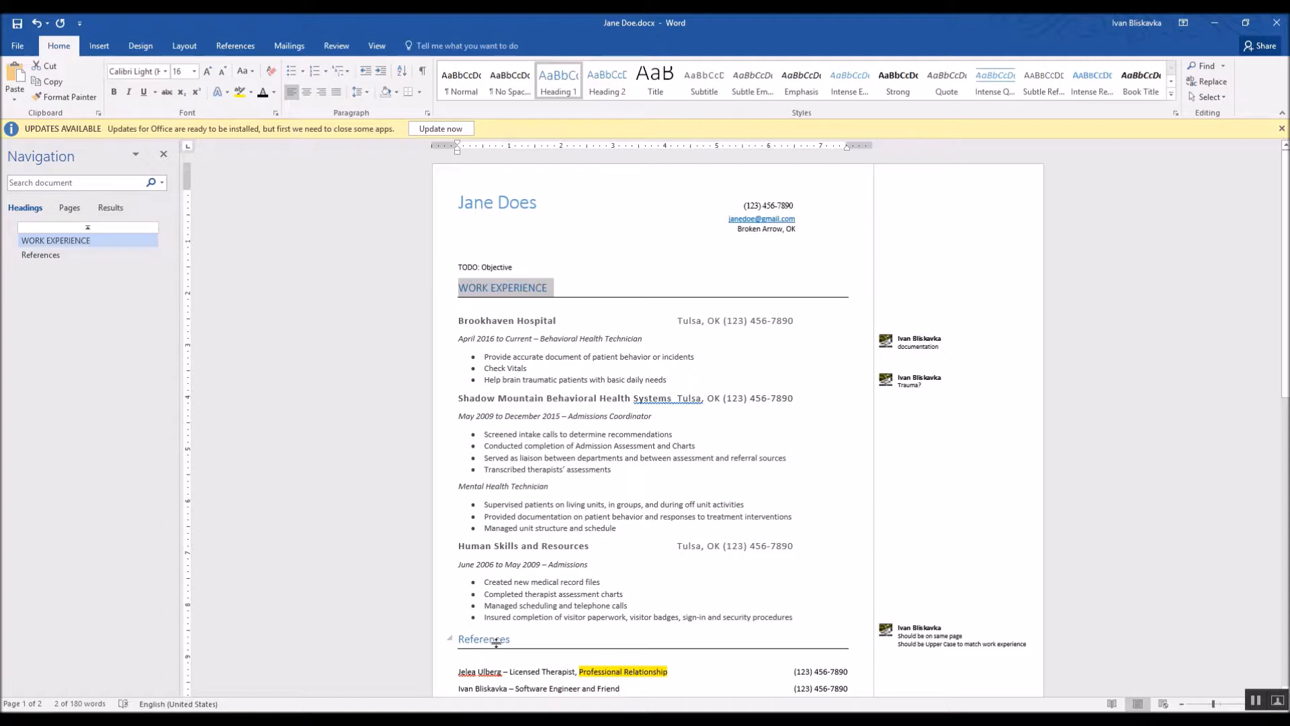
Step: Modify the Heading 1 style's font to use the All caps effect
{"action": "mouse_move", "coordinate": [506, 643]}
{"action": "left_click", "coordinate": [496, 637]}
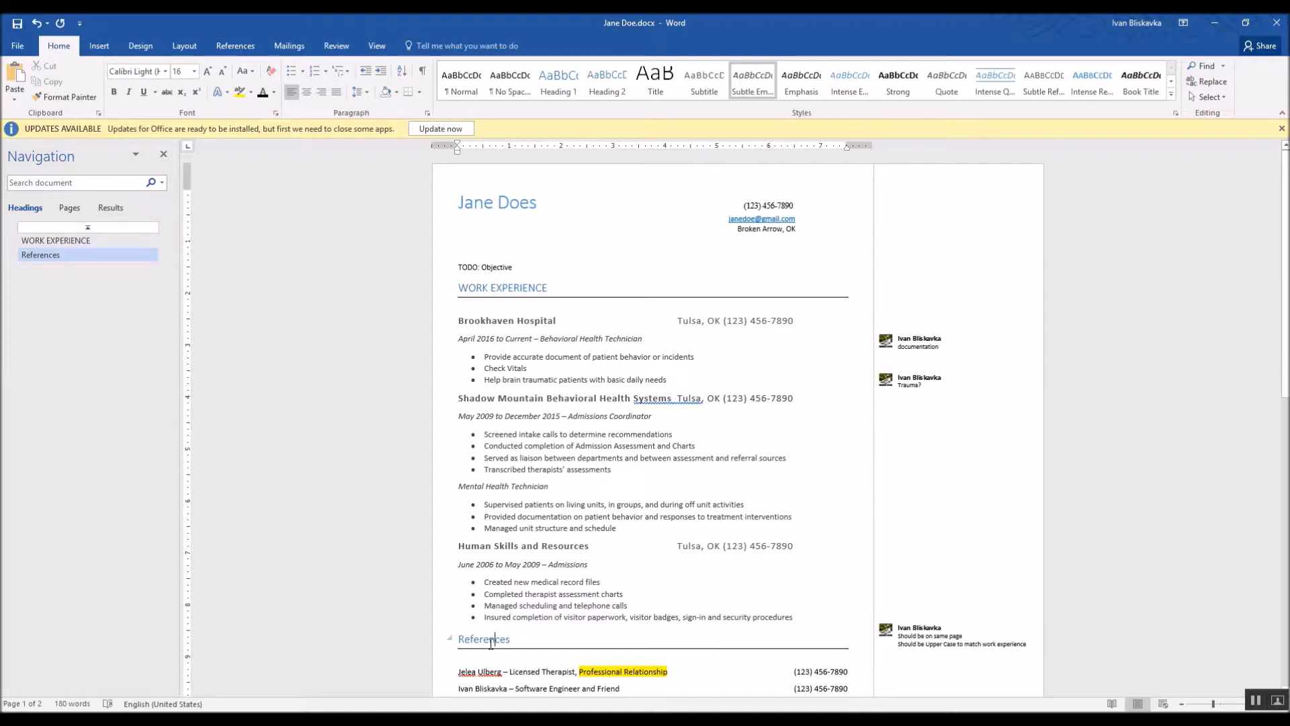
{"action": "left_click", "coordinate": [502, 288]}
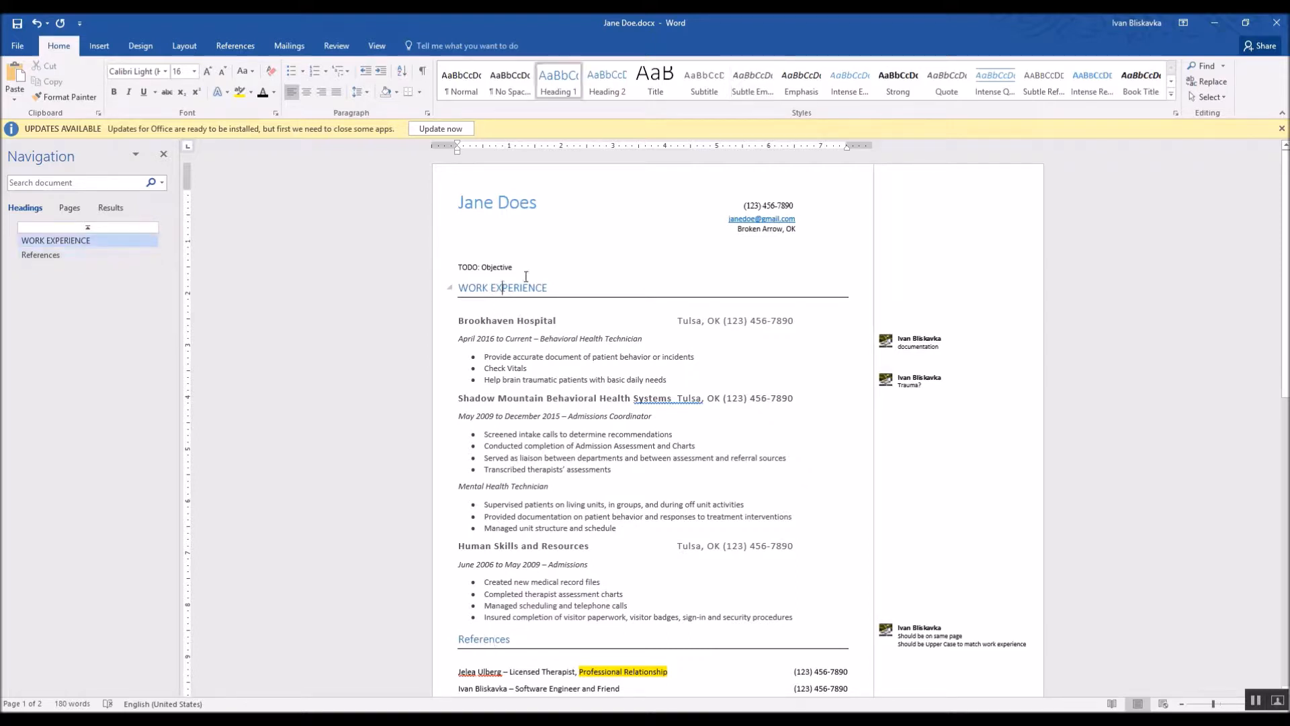
{"action": "right_click", "coordinate": [555, 80]}
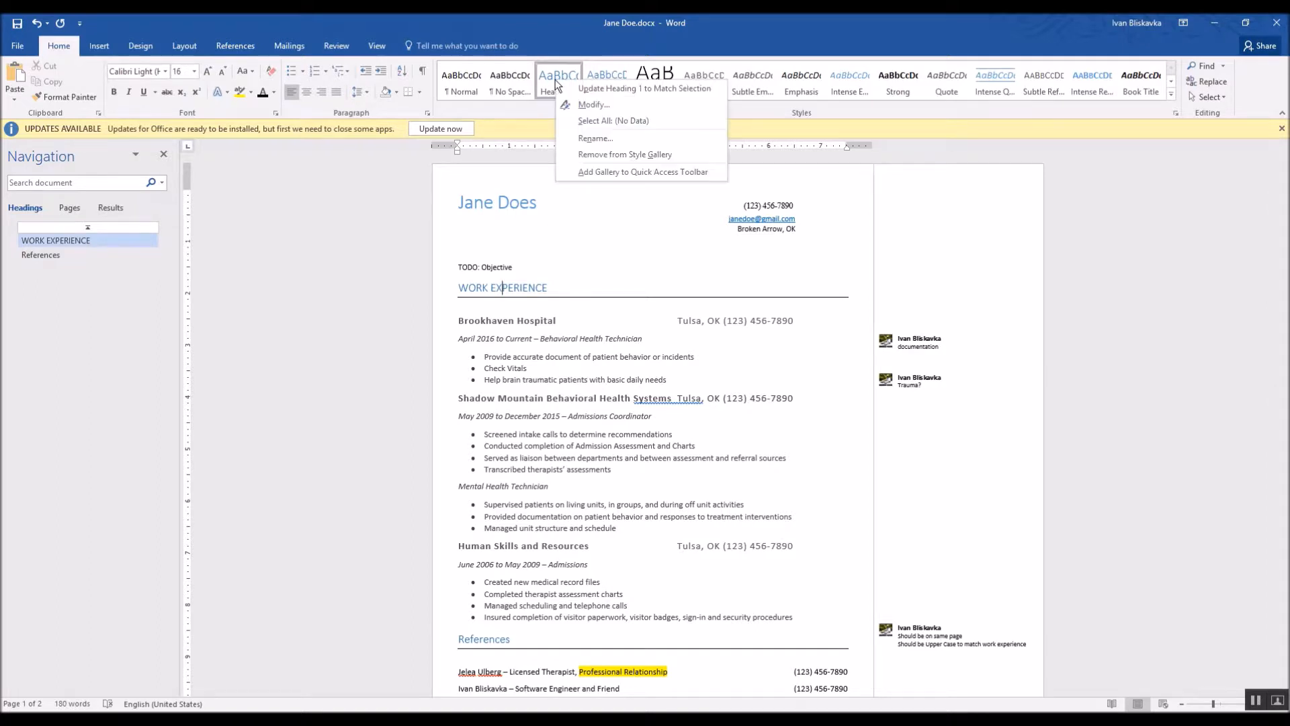
{"action": "left_click", "coordinate": [582, 105]}
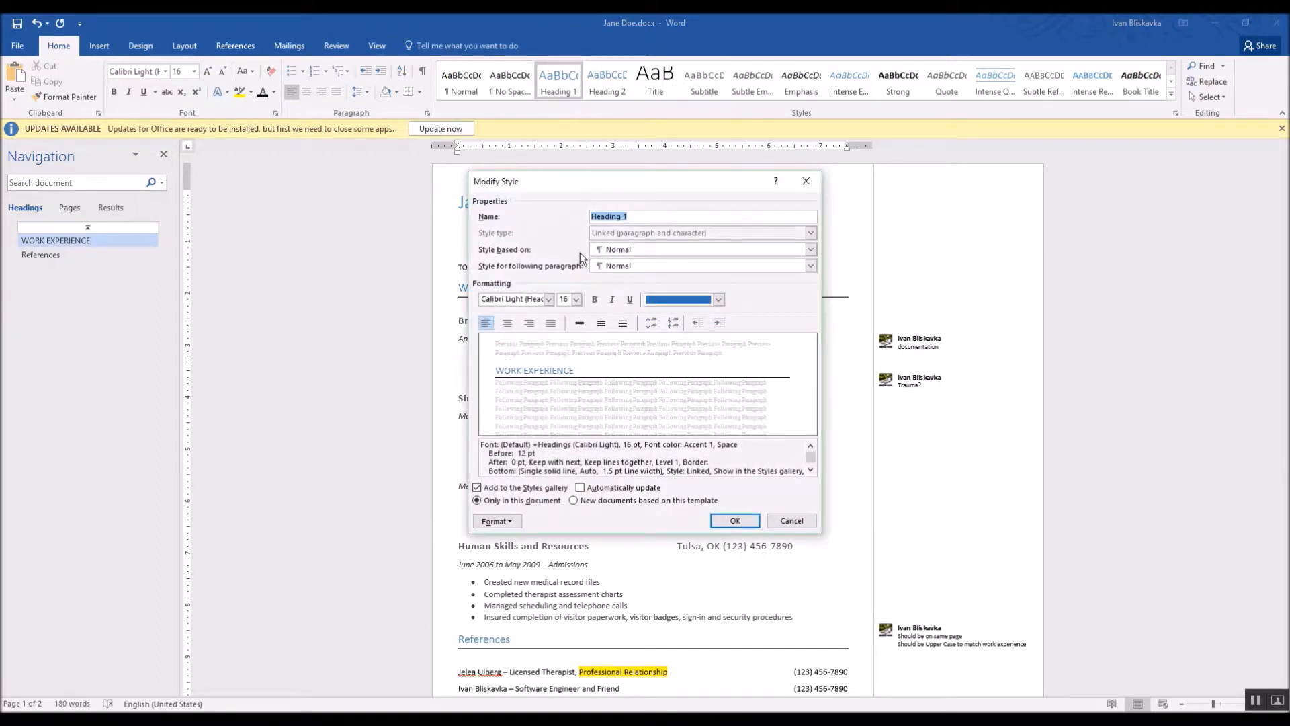
{"action": "key", "text": "Tab"}
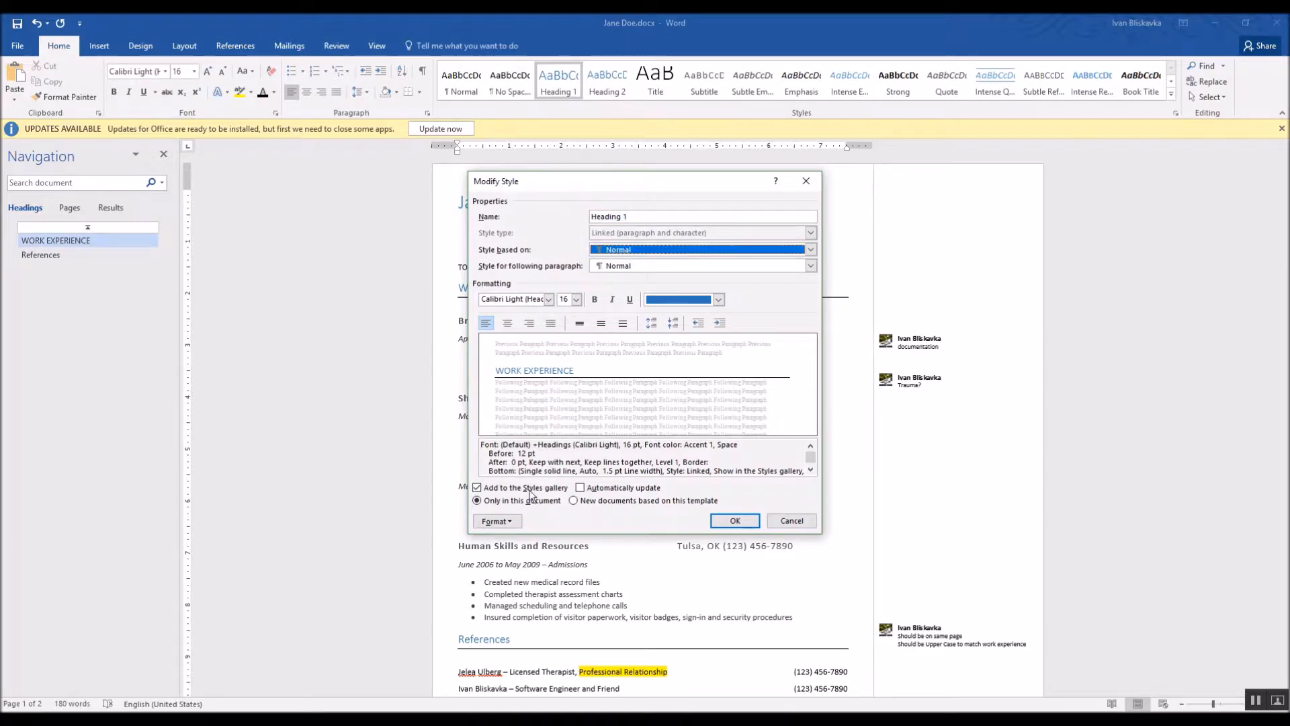
{"action": "left_click", "coordinate": [506, 522]}
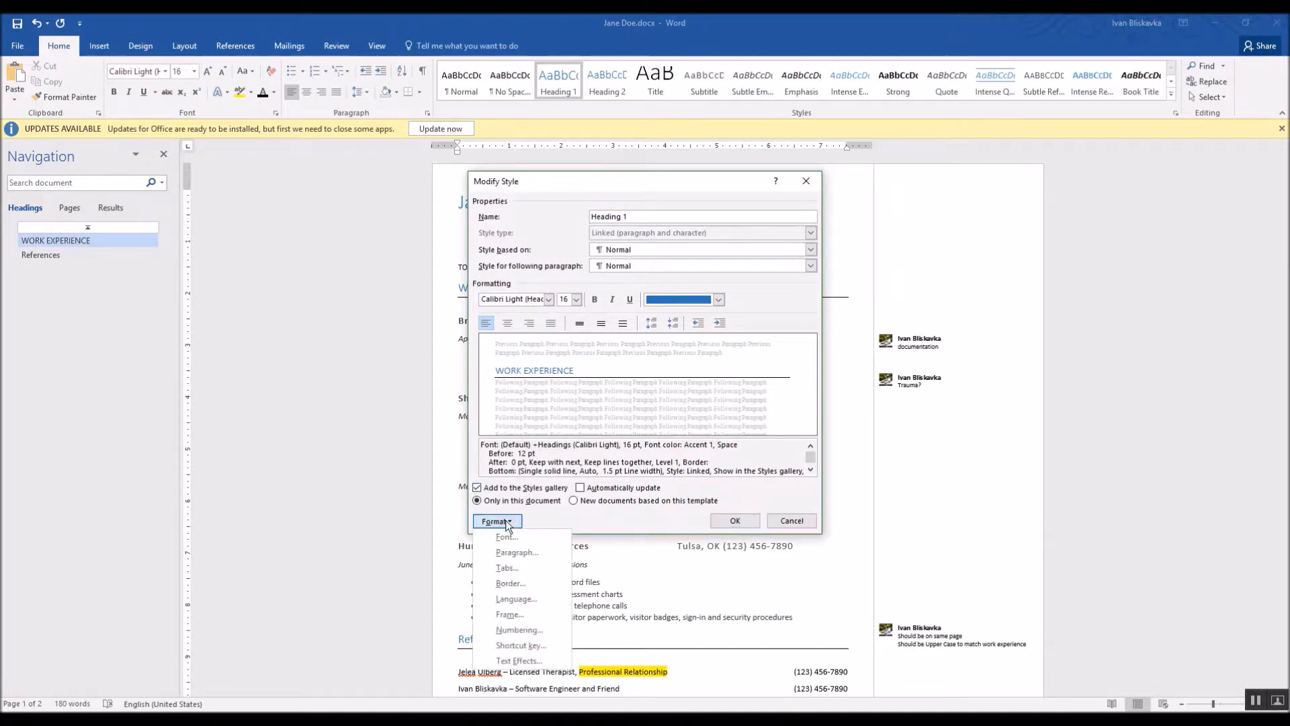
{"action": "left_click", "coordinate": [511, 545]}
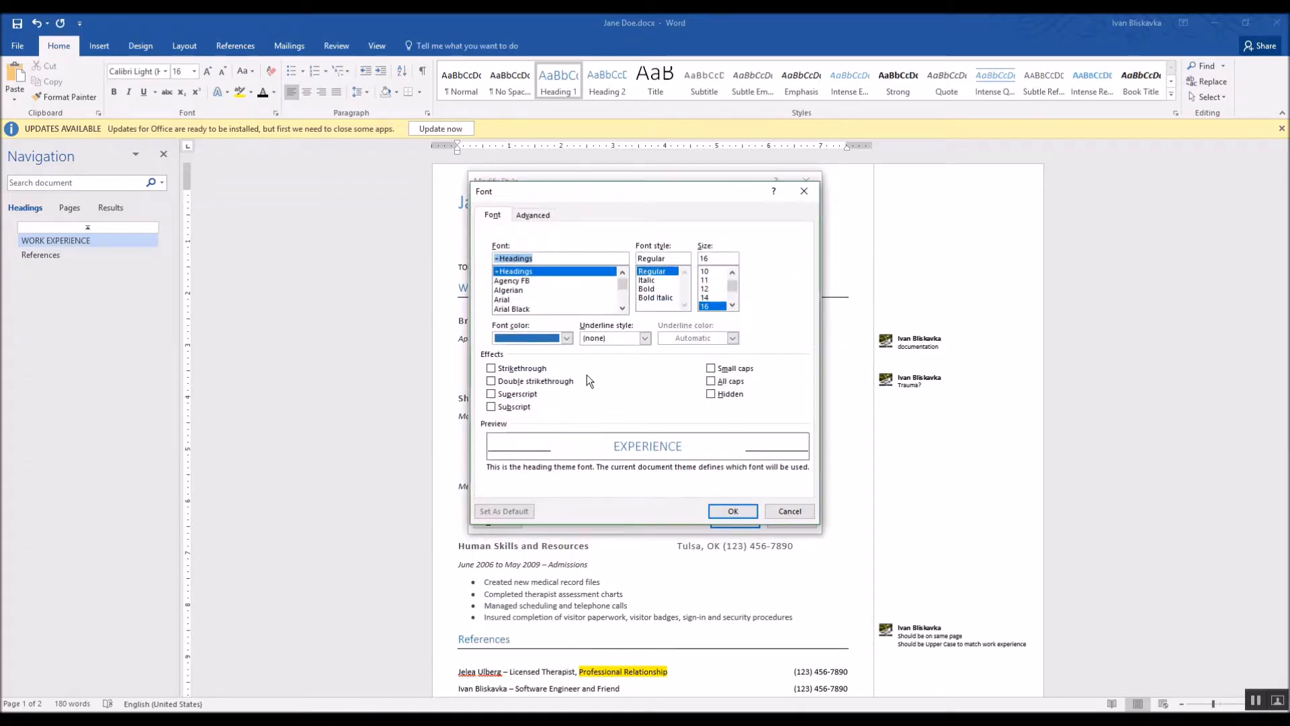
{"action": "left_click", "coordinate": [712, 382]}
{"action": "left_click", "coordinate": [733, 509]}
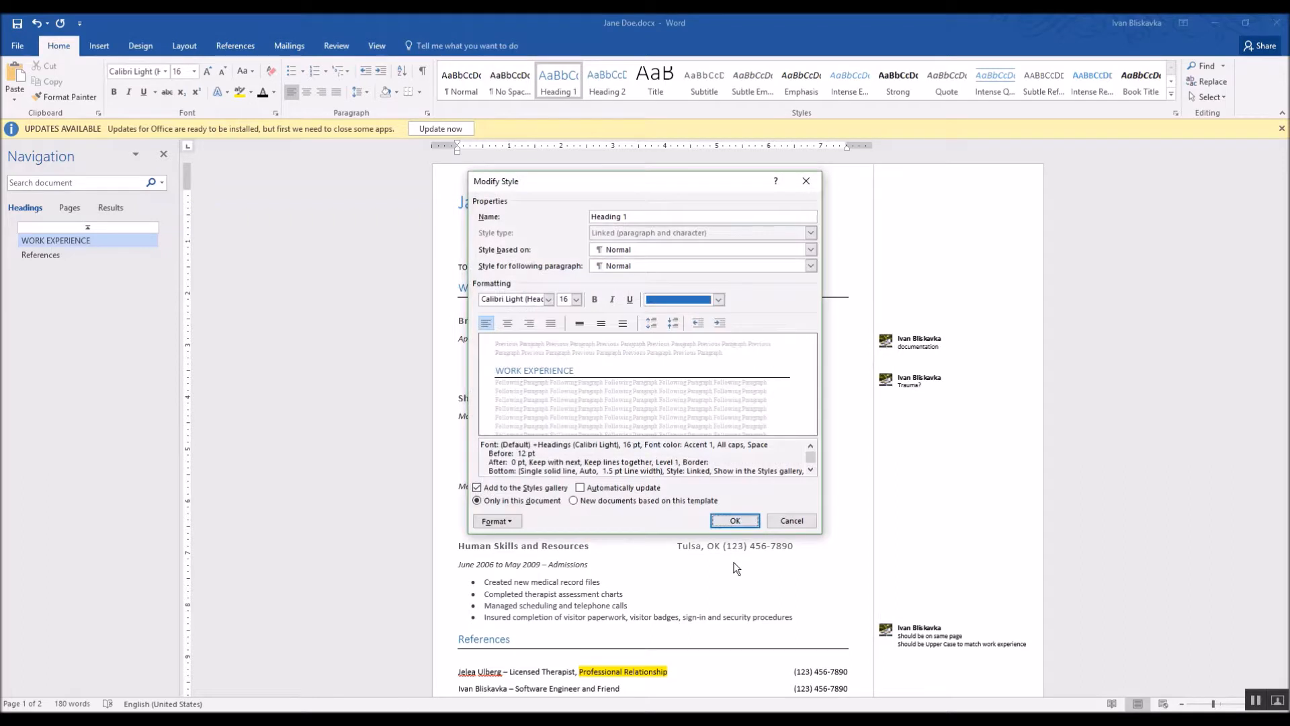
{"action": "left_click", "coordinate": [735, 521]}
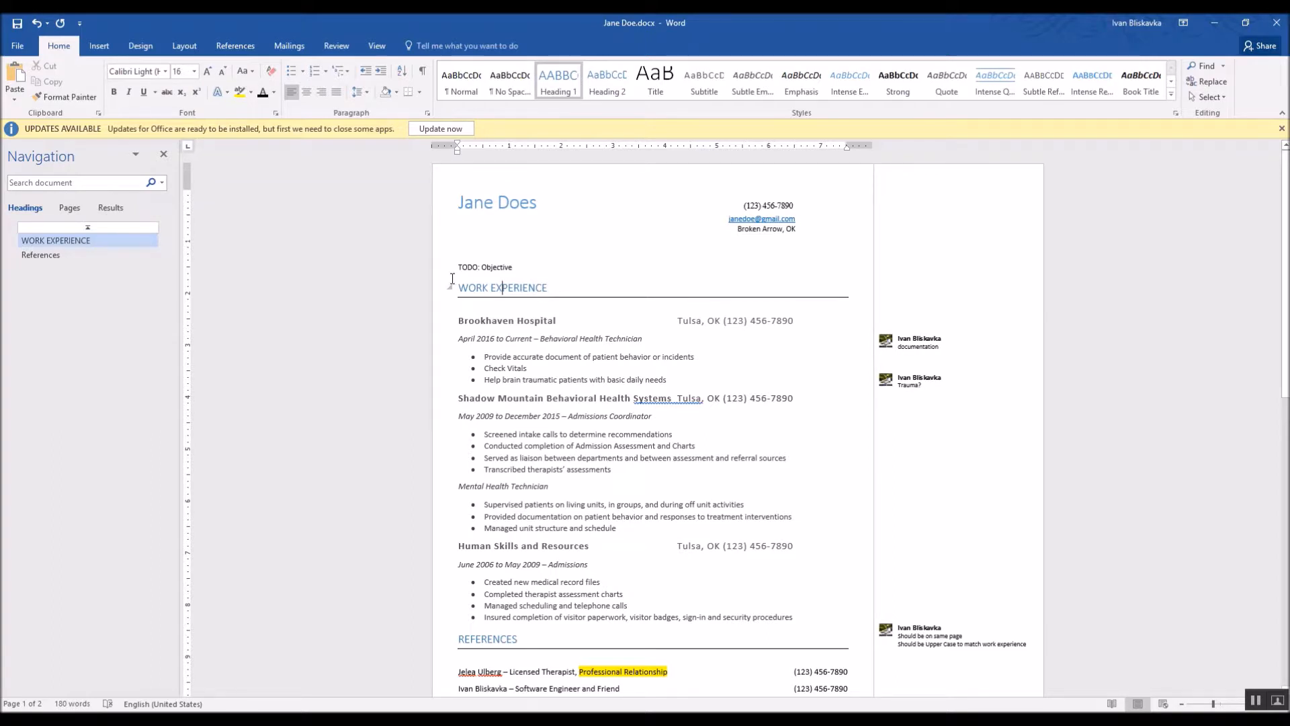
Step: Update the Heading 2 style to match the formatting of the "Brookhaven Hospital" employer name
{"action": "scroll", "coordinate": [480, 434], "scroll_direction": "down", "scroll_amount": 3}
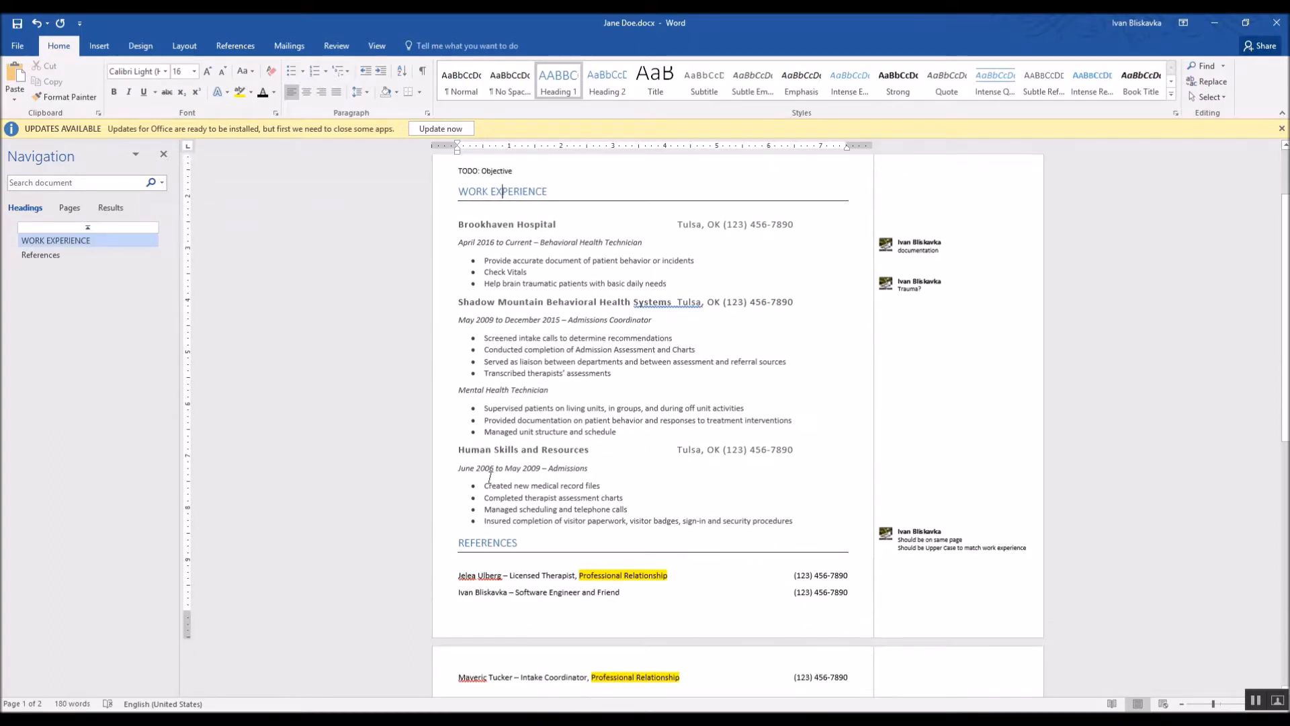
{"action": "scroll", "coordinate": [547, 553], "scroll_direction": "up", "scroll_amount": 3}
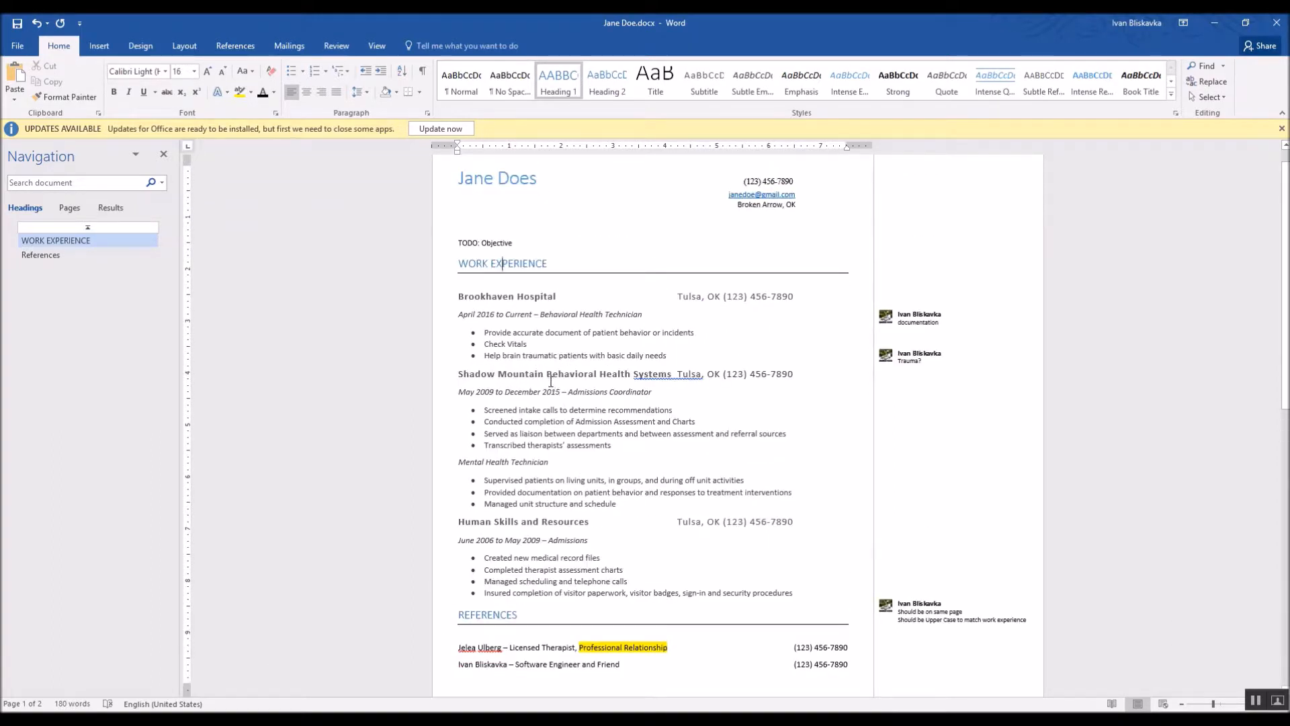
{"action": "left_click", "coordinate": [487, 296]}
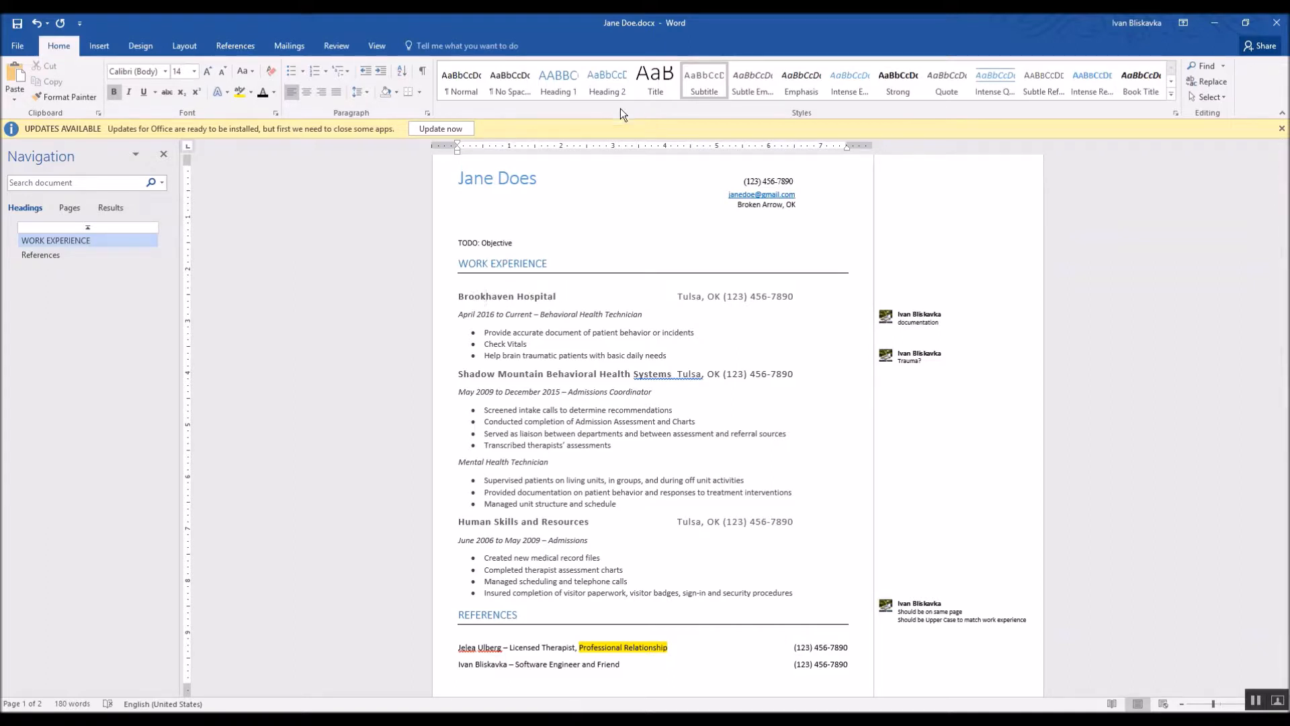
{"action": "left_click_drag", "start_coordinate": [555, 298], "coordinate": [458, 297]}
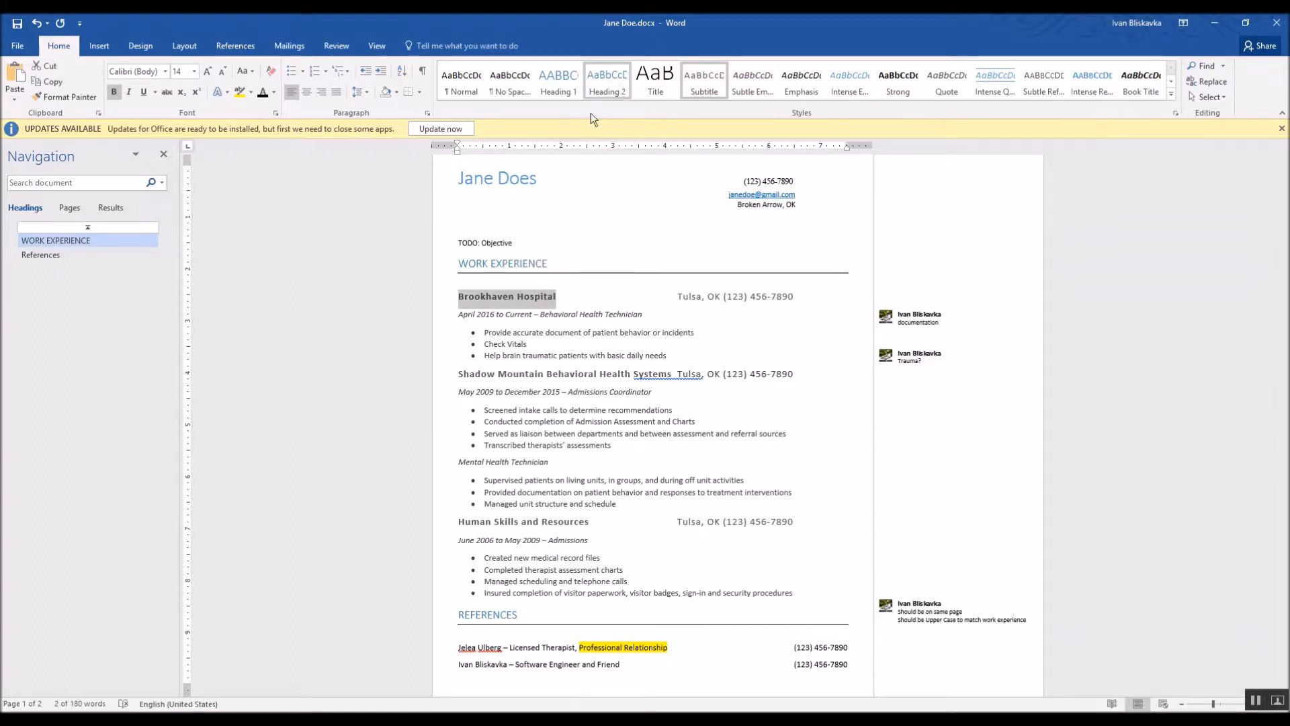
{"action": "right_click", "coordinate": [608, 72]}
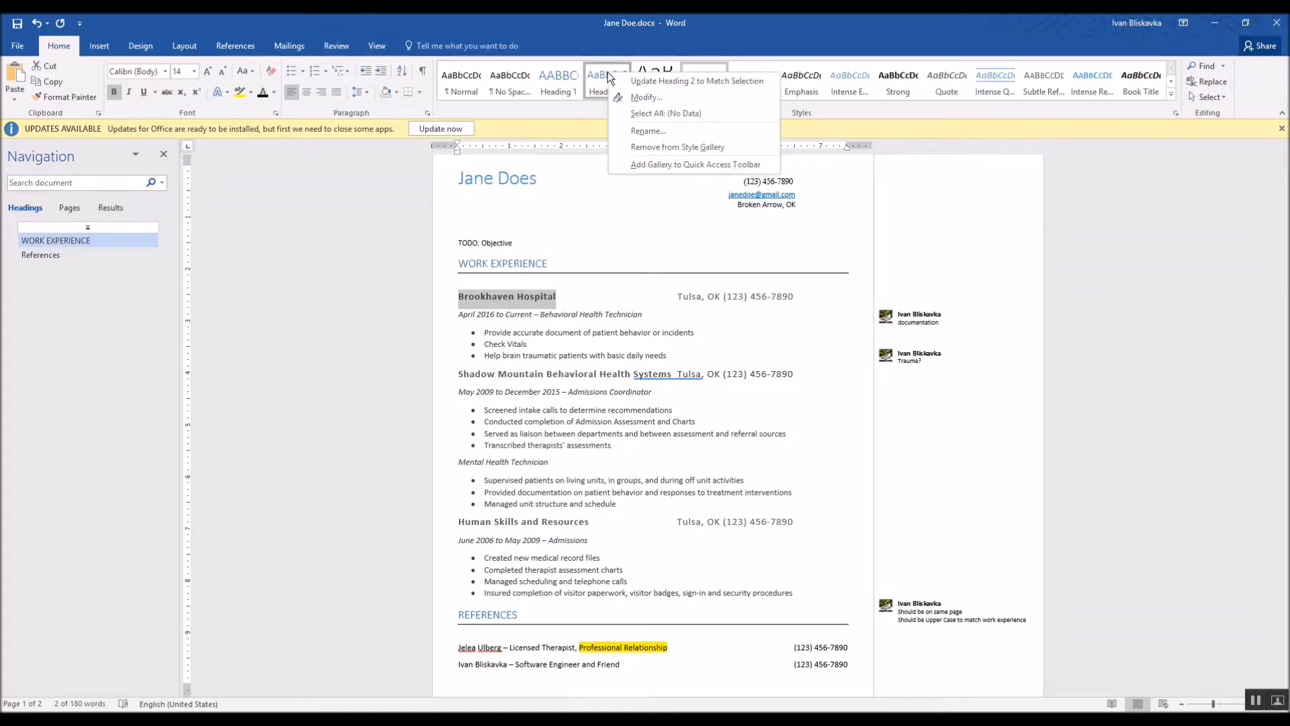
{"action": "left_click", "coordinate": [645, 81]}
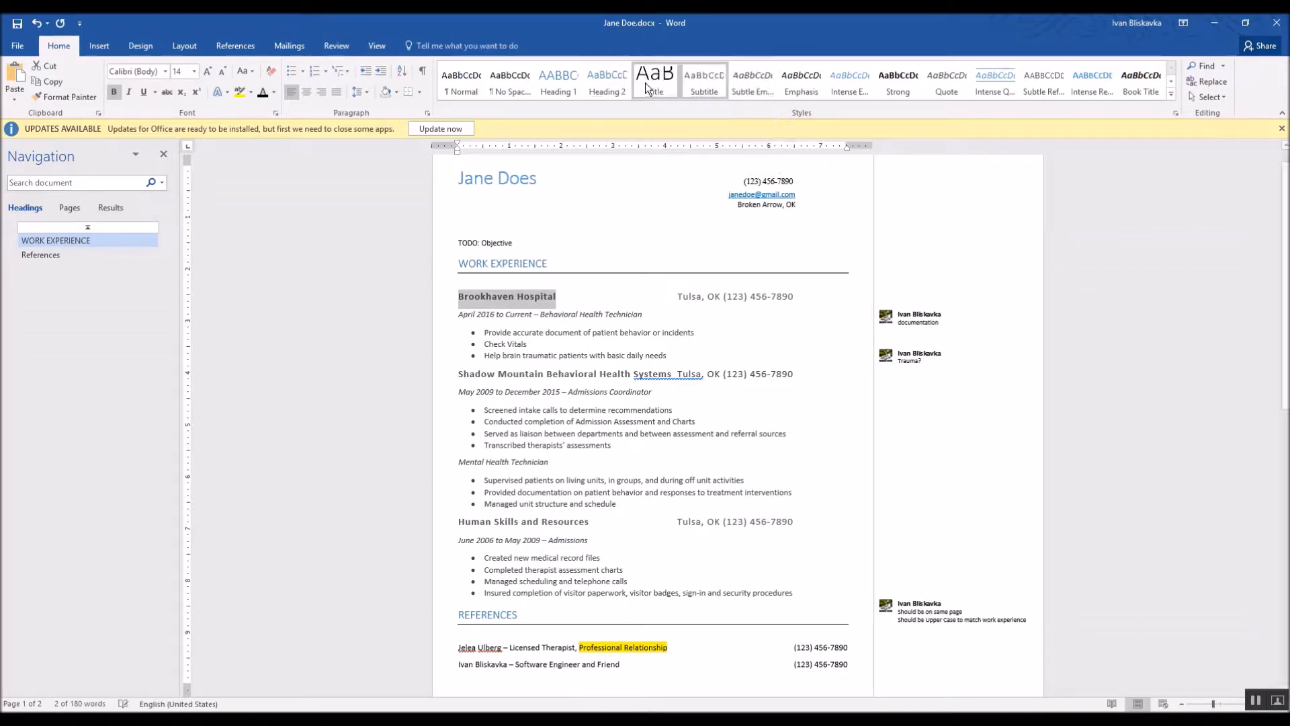
{"action": "left_click", "coordinate": [548, 298]}
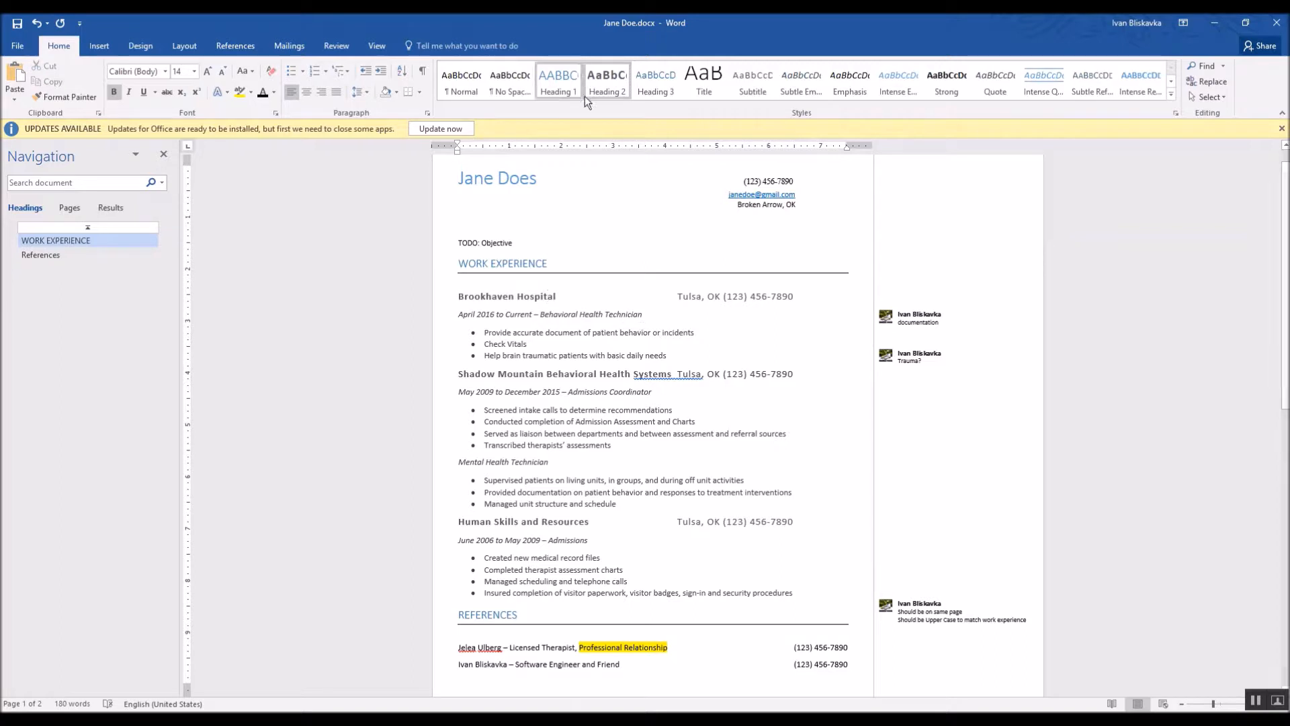
Step: Apply Heading 2 to the Brookhaven Hospital, Shadow Mountain Behavioral Health Systems and Human Skills and Resources employer lines
{"action": "left_click", "coordinate": [604, 88]}
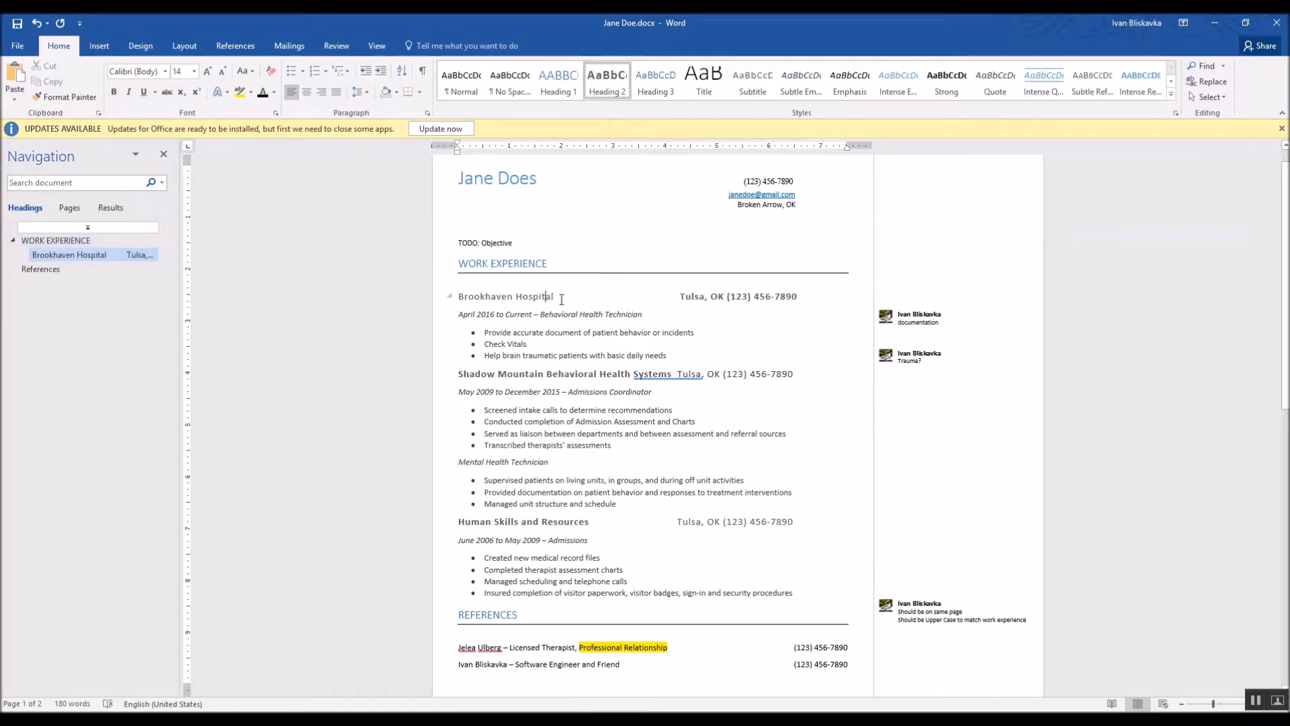
{"action": "left_click", "coordinate": [753, 81]}
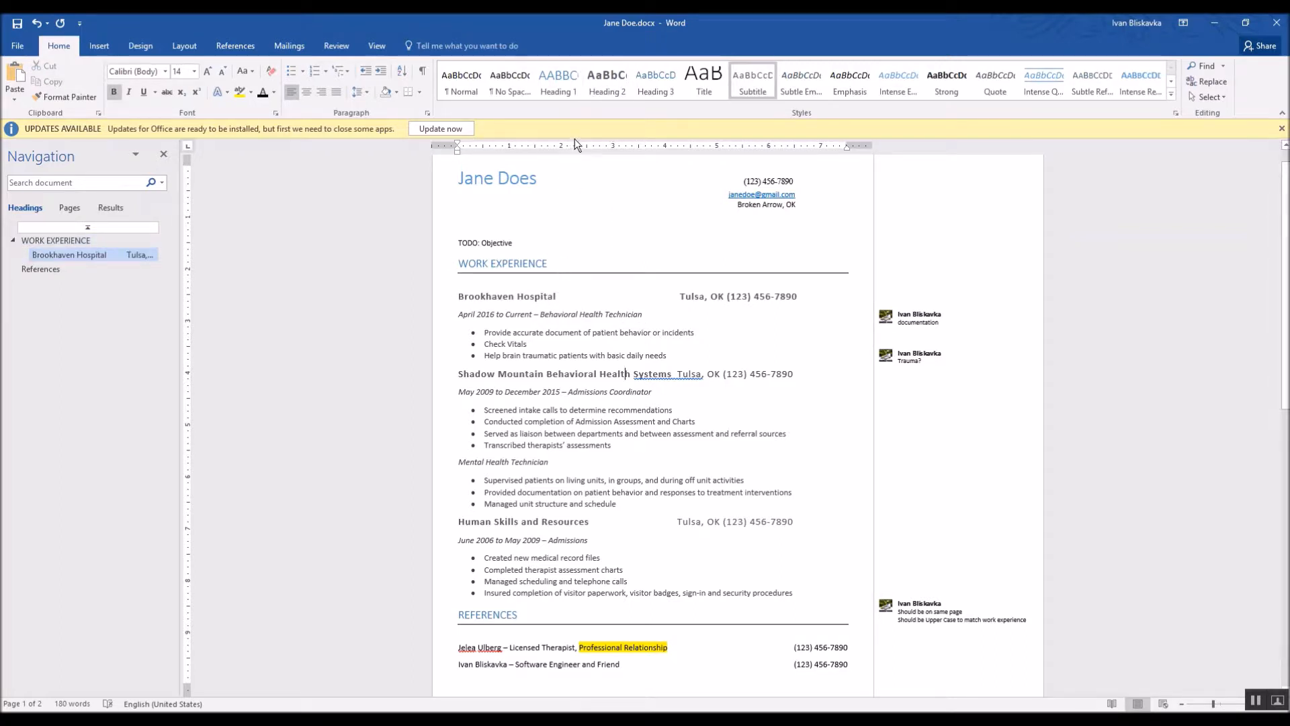
{"action": "left_click", "coordinate": [603, 87]}
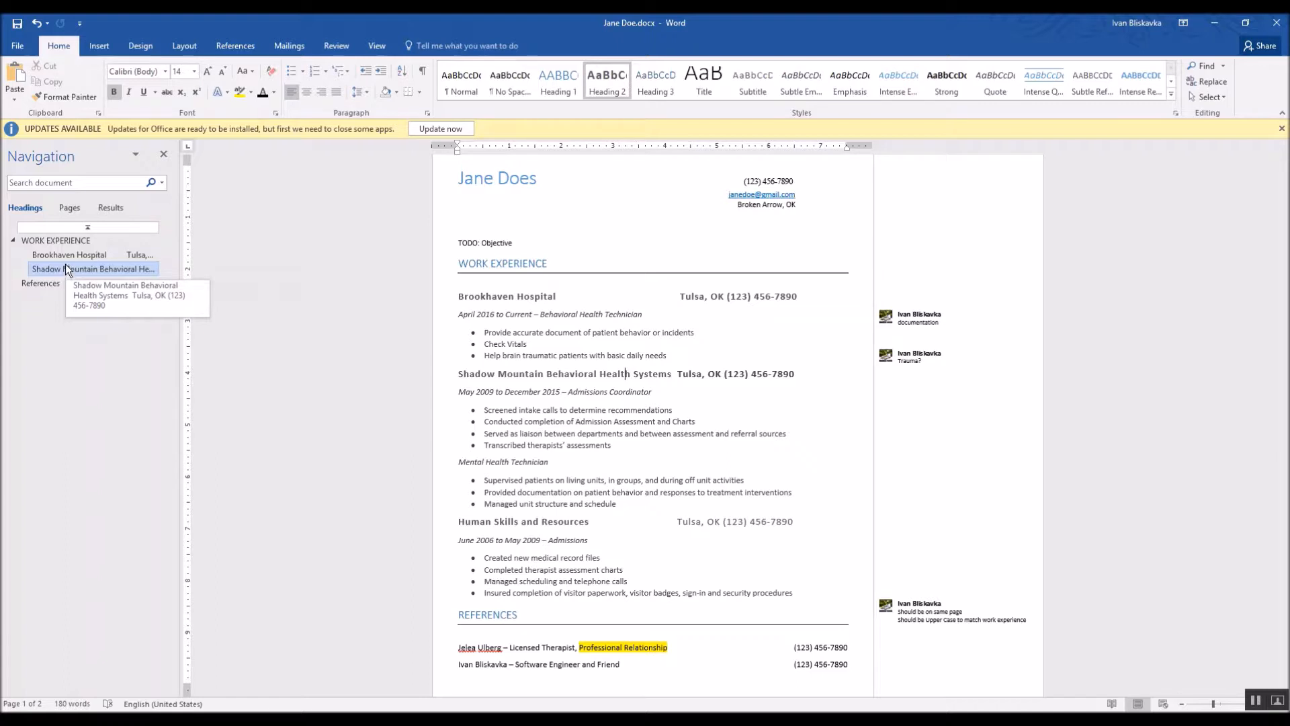
{"action": "left_click", "coordinate": [547, 521]}
{"action": "left_click", "coordinate": [611, 90]}
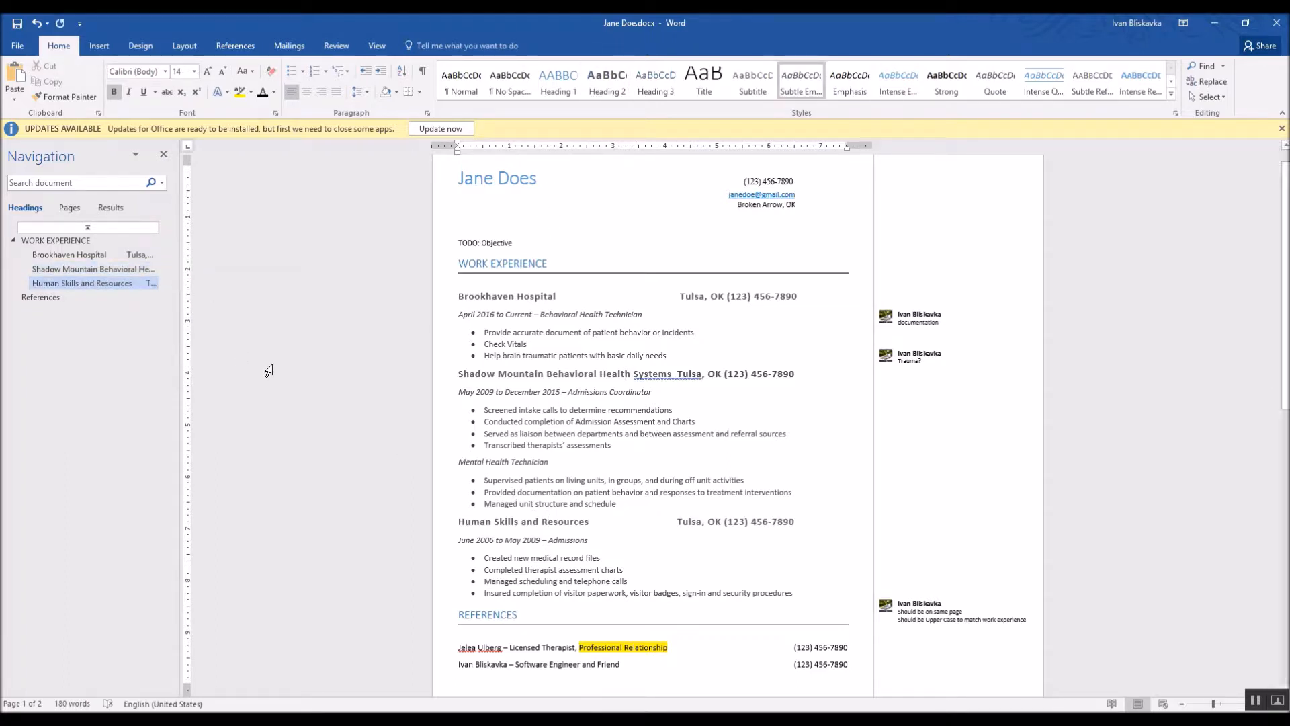
Step: Update the Heading 3 style to match the italic date and job title line under Brookhaven Hospital
{"action": "left_click", "coordinate": [649, 314]}
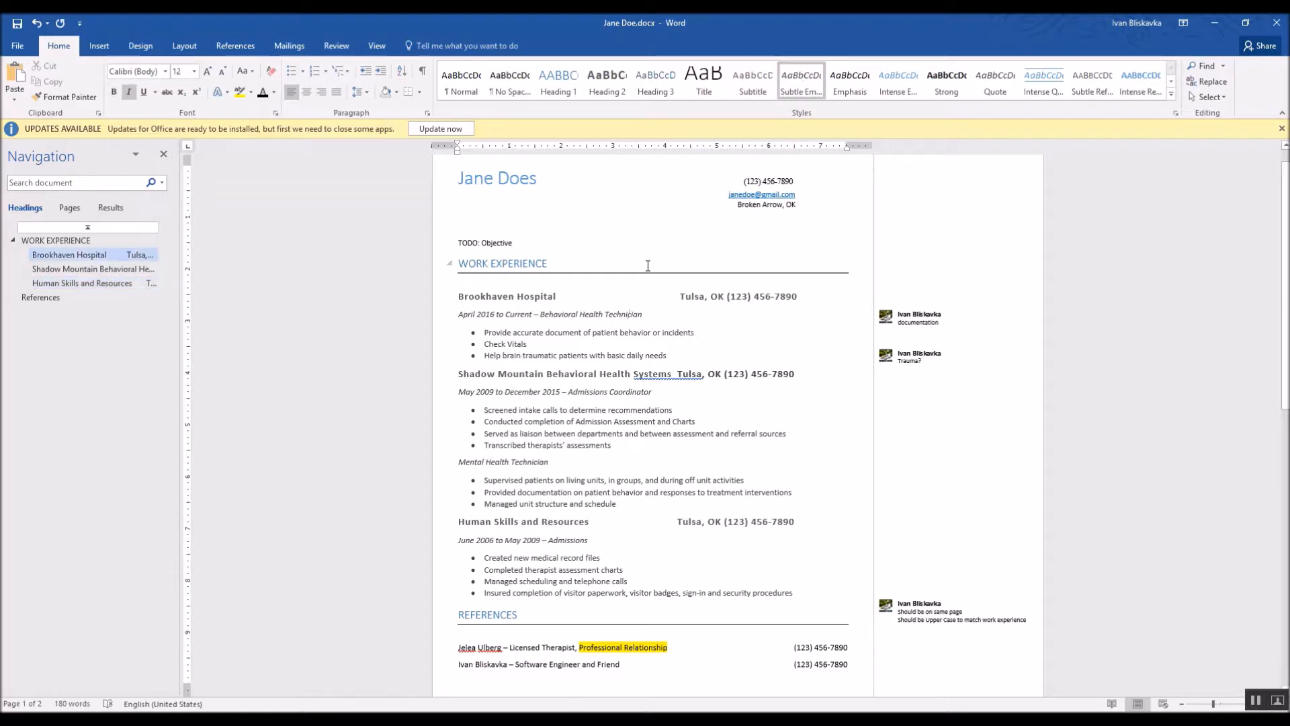
{"action": "left_click_drag", "start_coordinate": [642, 315], "coordinate": [467, 317]}
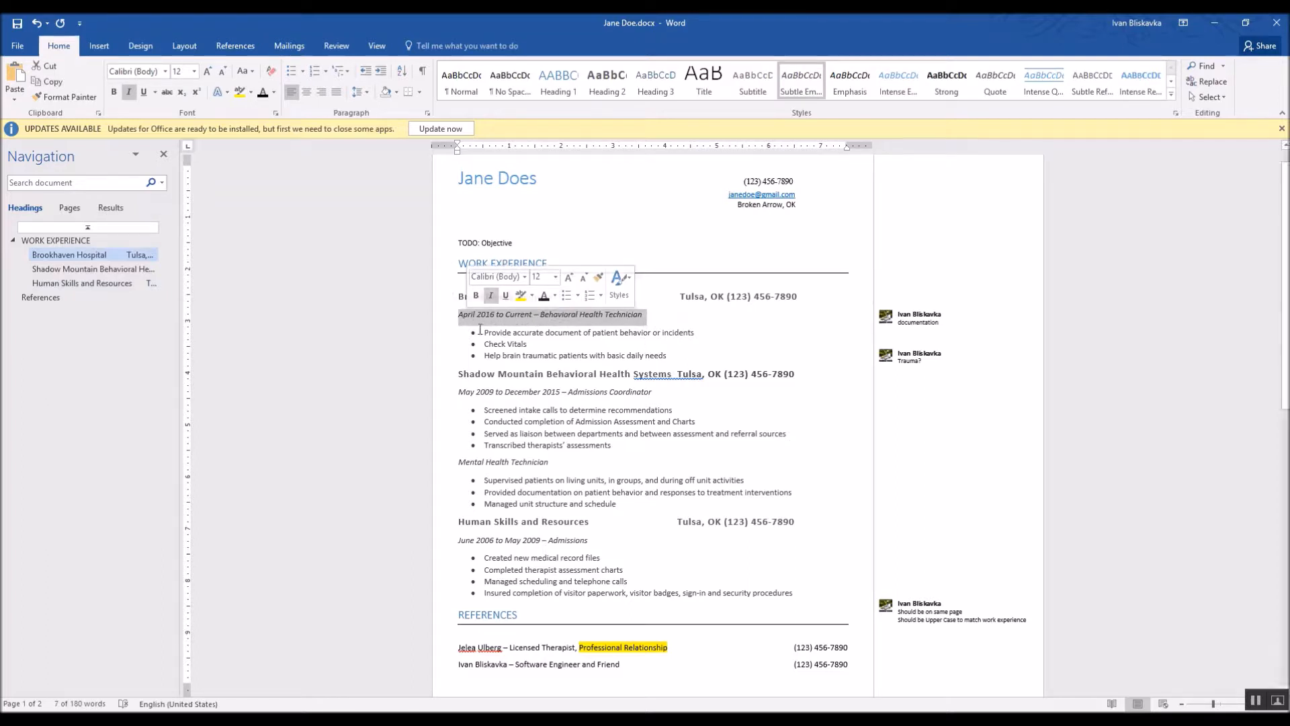
{"action": "right_click", "coordinate": [651, 94]}
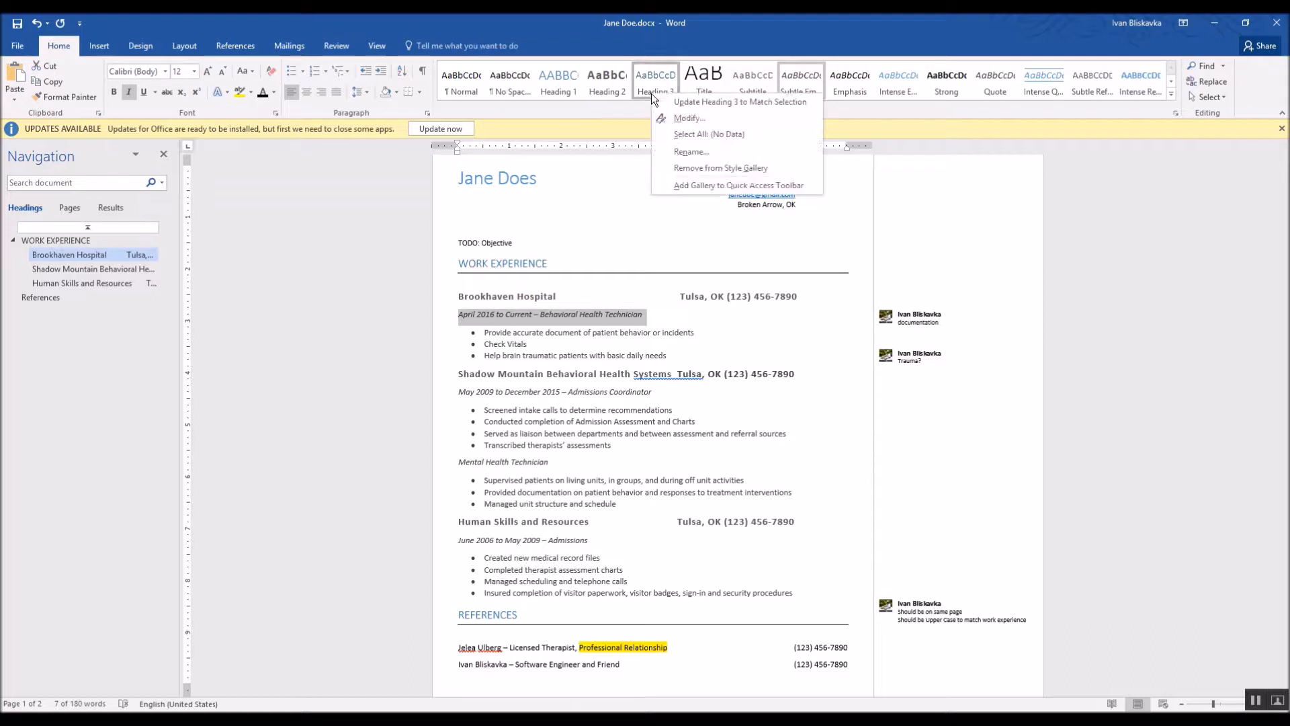
{"action": "left_click", "coordinate": [675, 102]}
Step: Modify the Heading 3 style to use italic text
{"action": "right_click", "coordinate": [652, 87]}
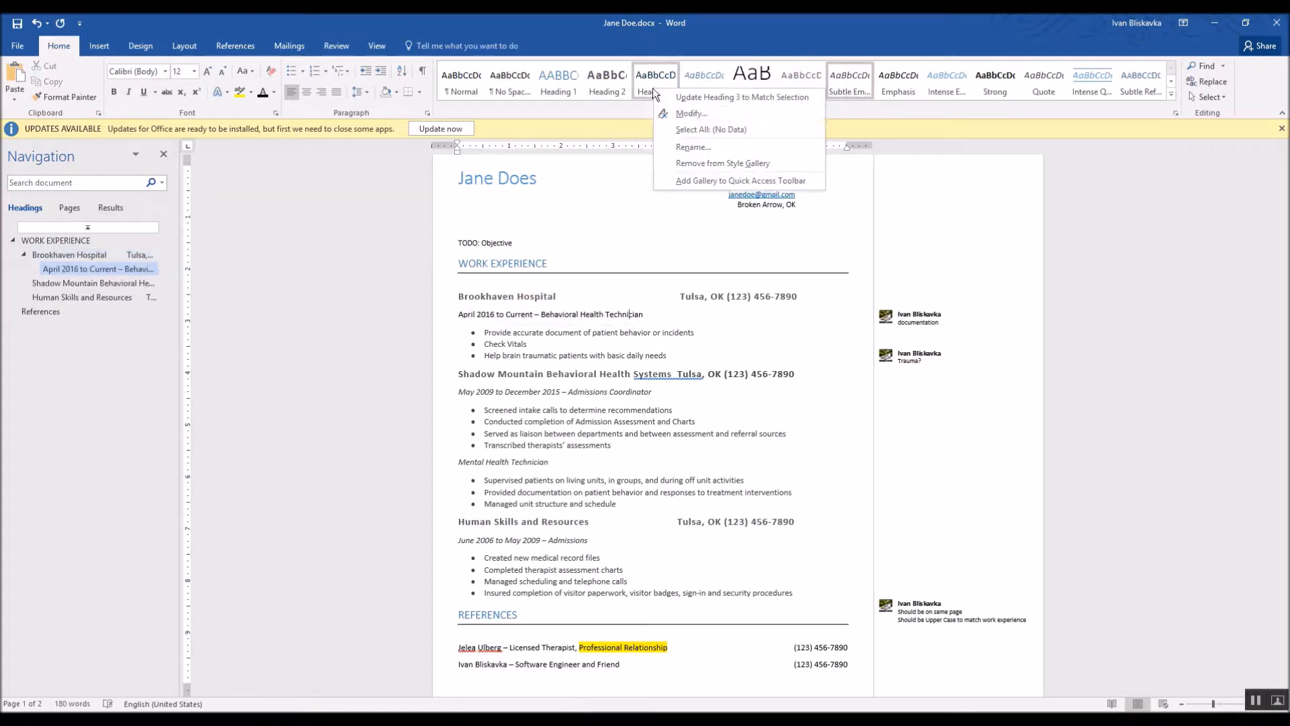
{"action": "left_click", "coordinate": [692, 106]}
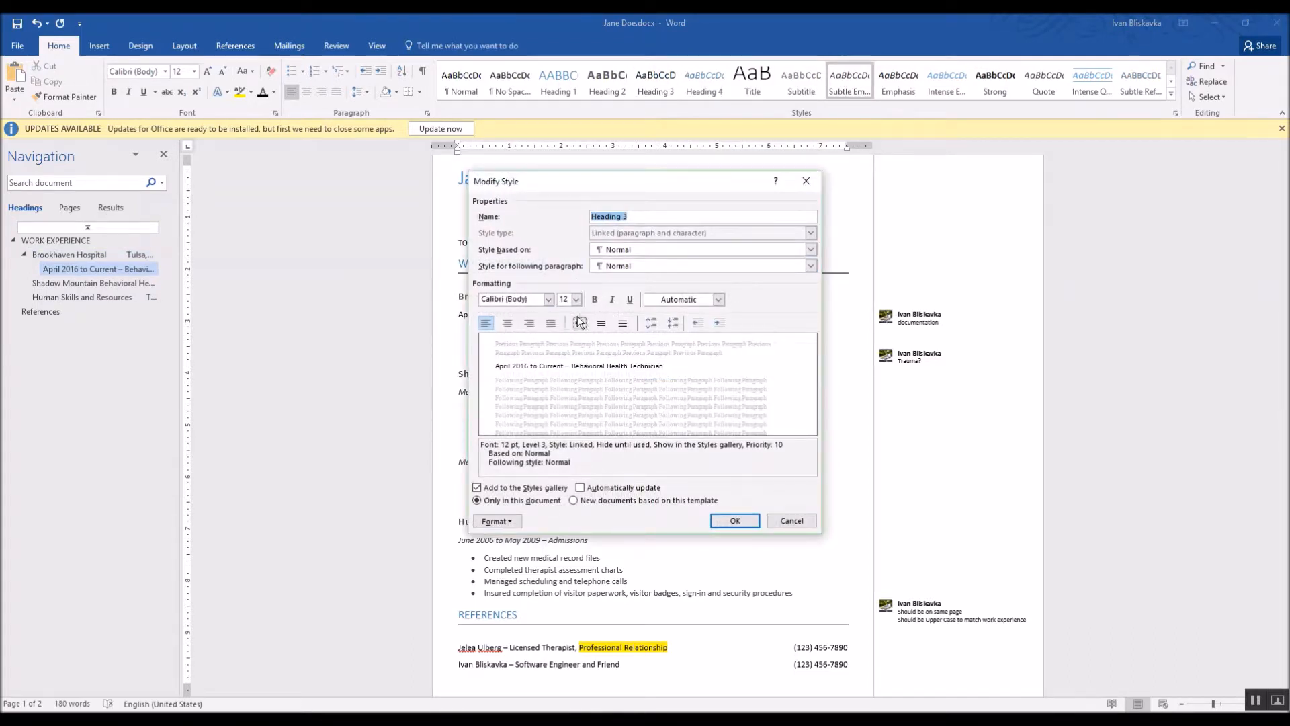
{"action": "left_click", "coordinate": [611, 300]}
{"action": "left_click", "coordinate": [735, 521]}
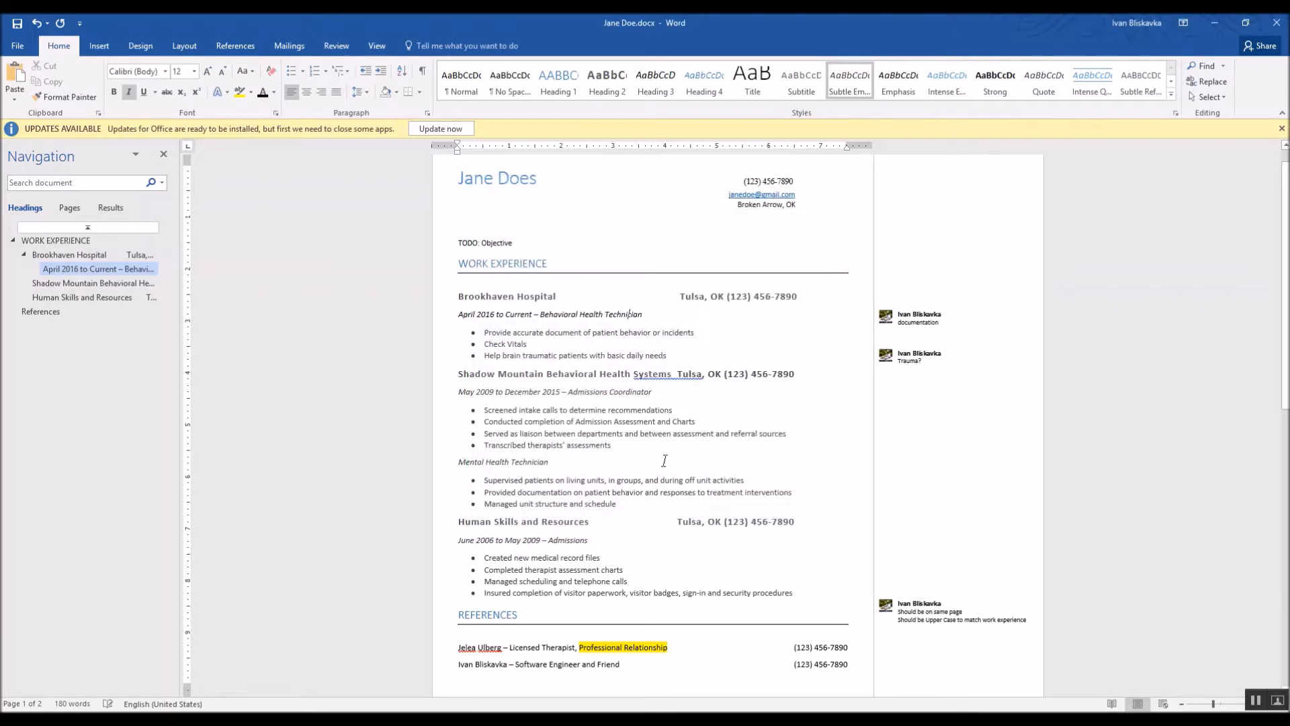
Step: Apply Heading 3 to the Mental Health Technician line and the "June 2006 to May 2009 – Admissions" line
{"action": "left_click", "coordinate": [531, 464]}
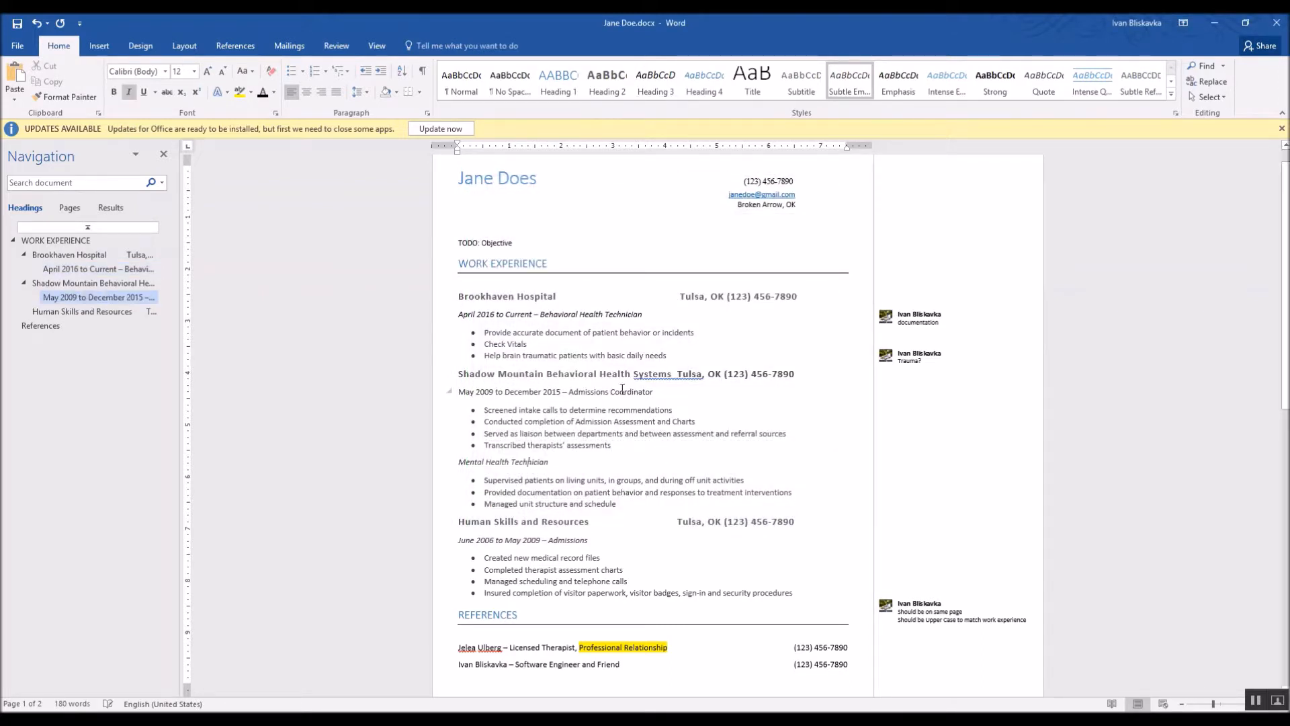
{"action": "left_click", "coordinate": [662, 93]}
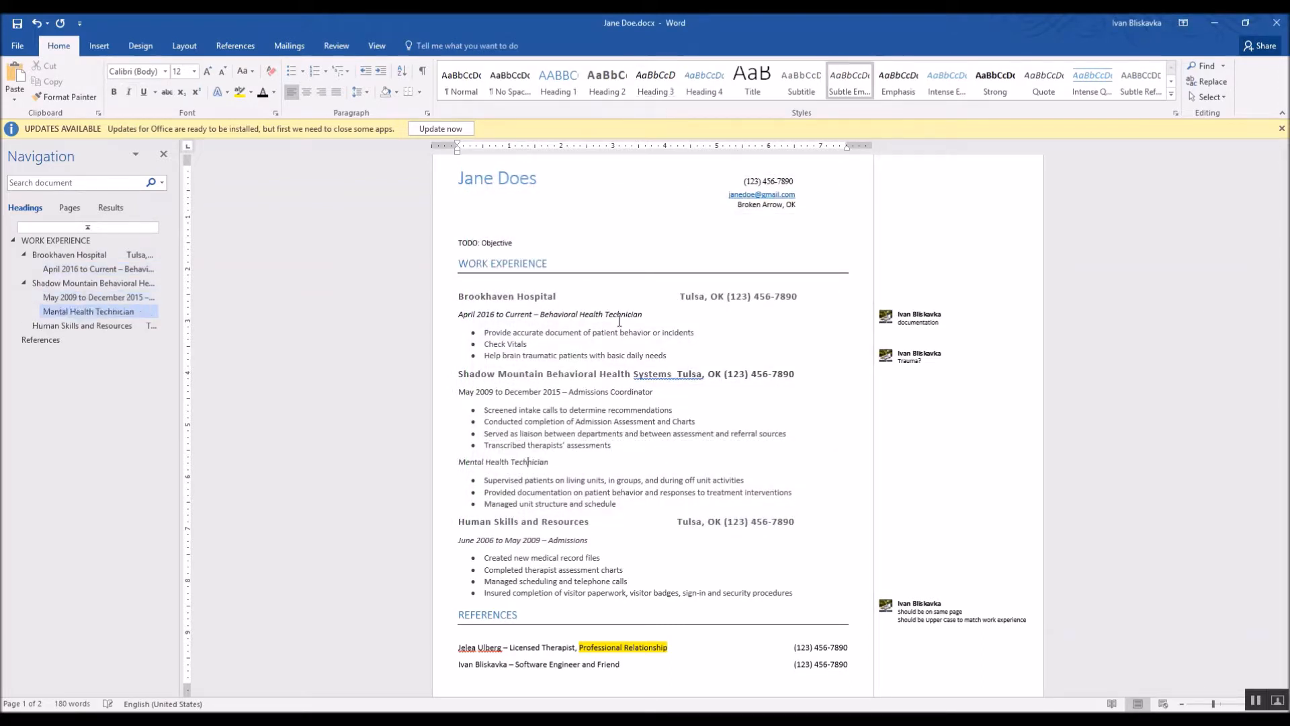
{"action": "left_click", "coordinate": [516, 541]}
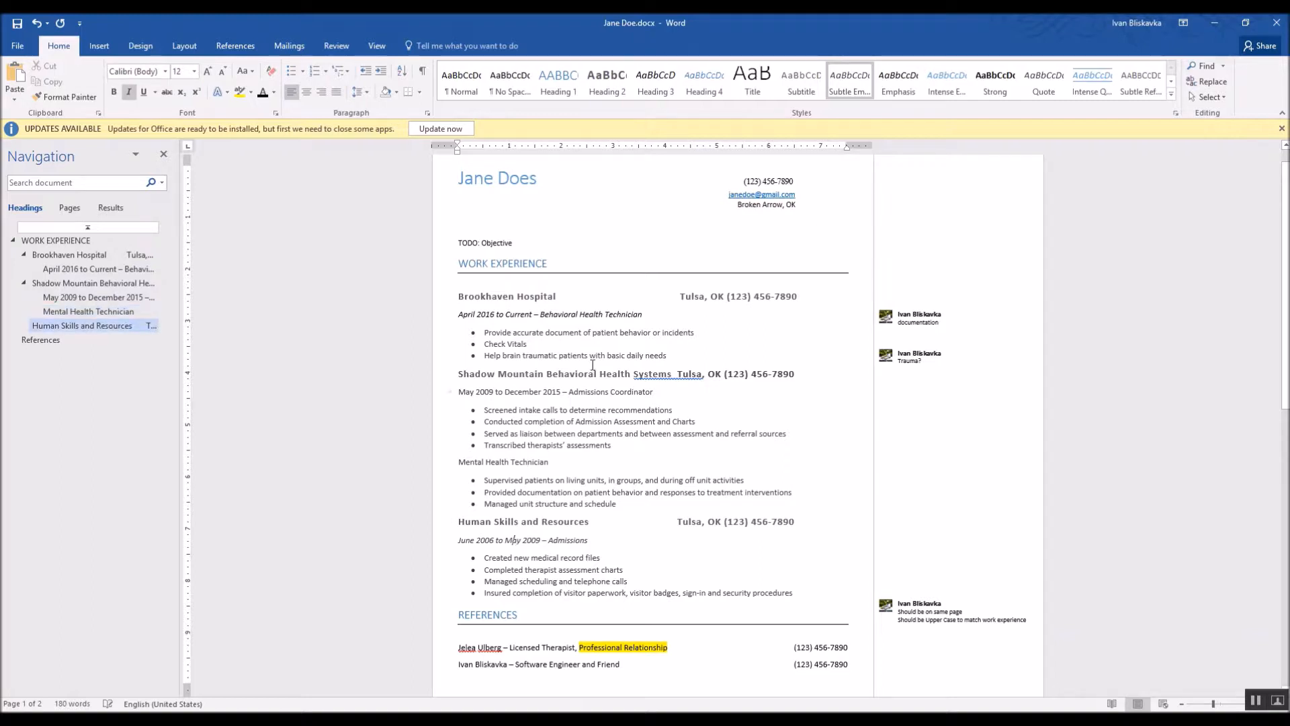
{"action": "left_click", "coordinate": [664, 87]}
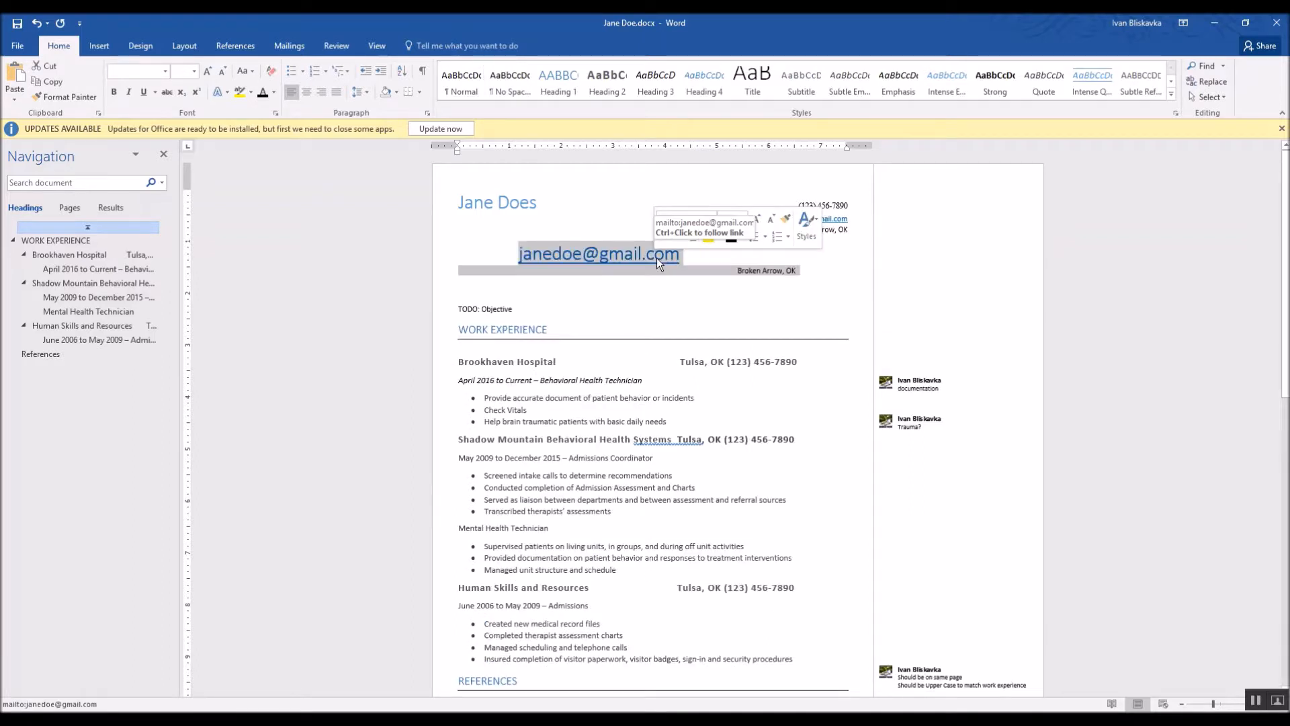
Step: Delete the leftover contact text, the blank lines and the "TODO: Objective" note between the contact details and WORK EXPERIENCE
{"action": "key", "text": "BackSpace"}
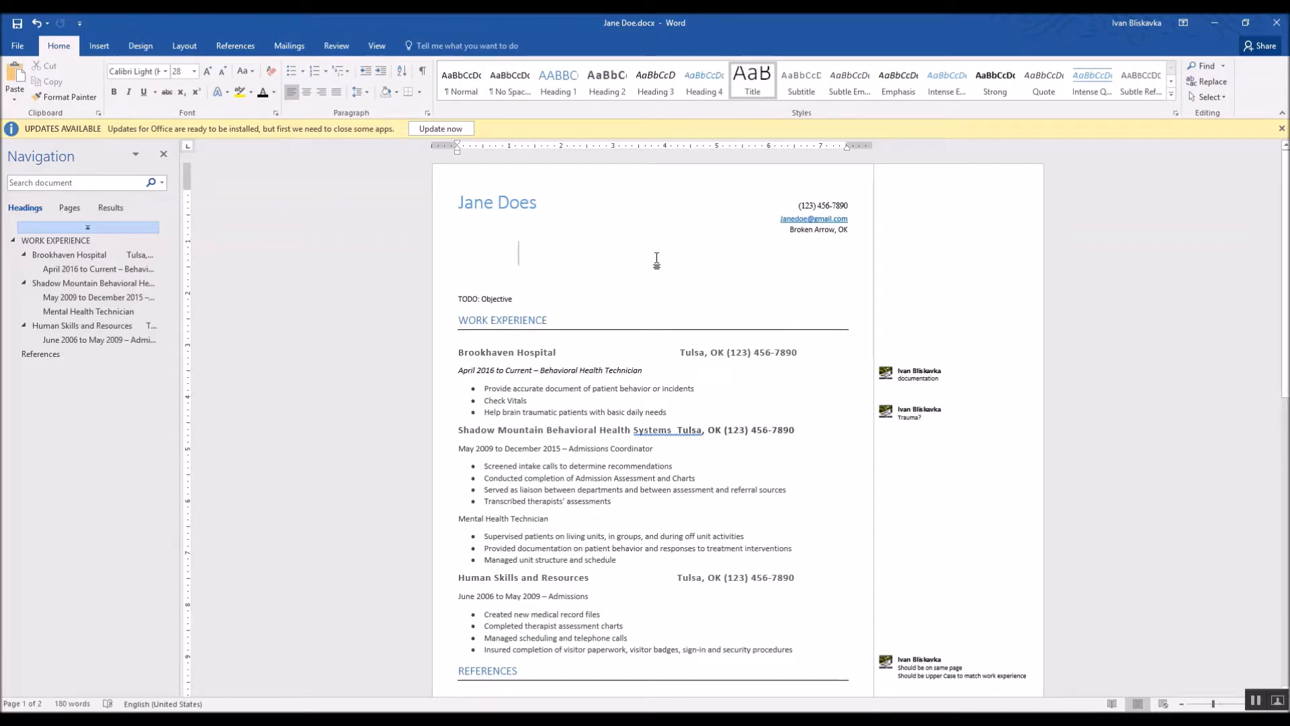
{"action": "left_click", "coordinate": [461, 82]}
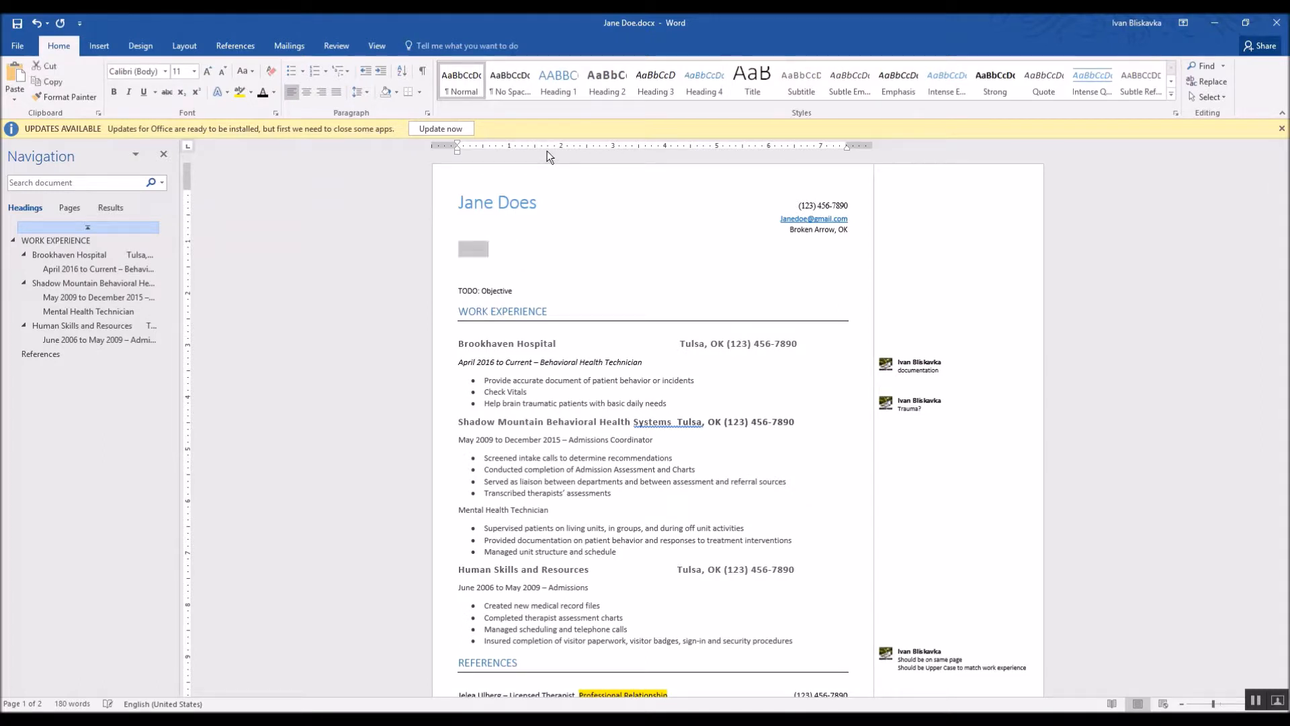
{"action": "key", "text": "BackSpace"}
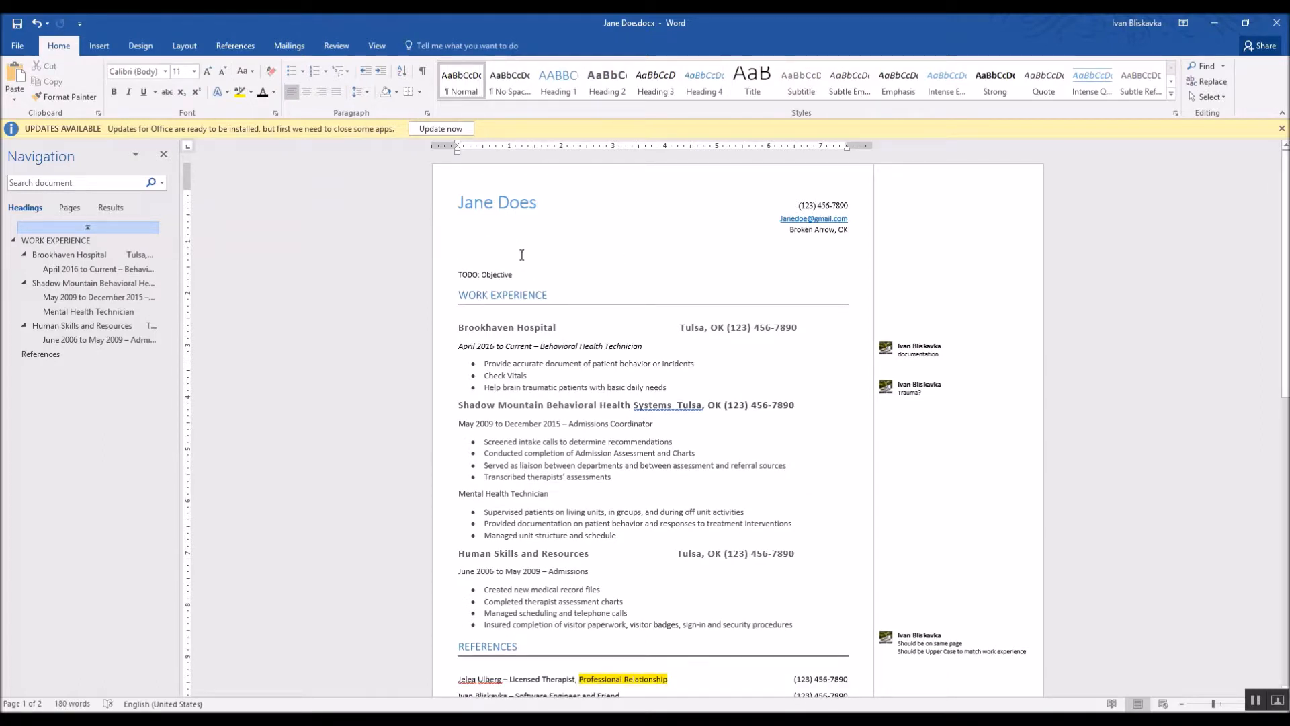
{"action": "left_click_drag", "start_coordinate": [522, 274], "coordinate": [466, 238]}
{"action": "key", "text": "BackSpace"}
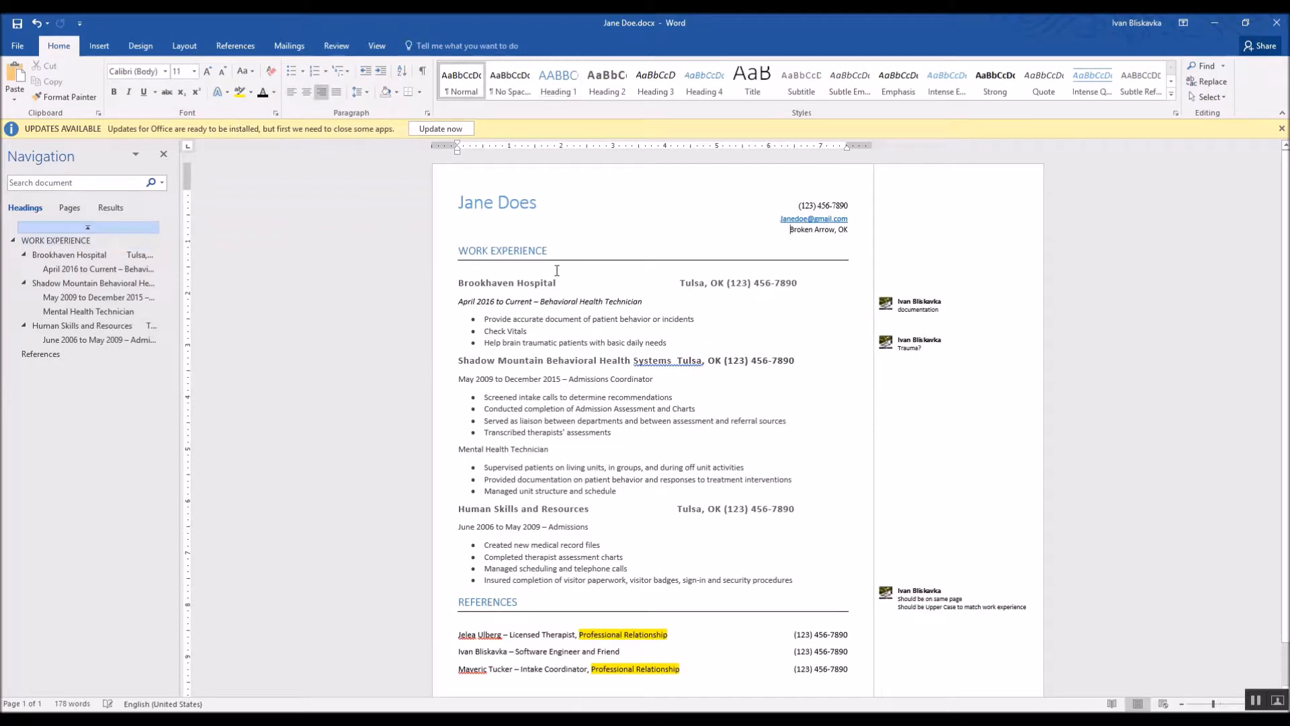
Step: Add a new left-aligned line after the city and state line in the contact details
{"action": "key", "text": "Down"}
{"action": "key", "text": "Up"}
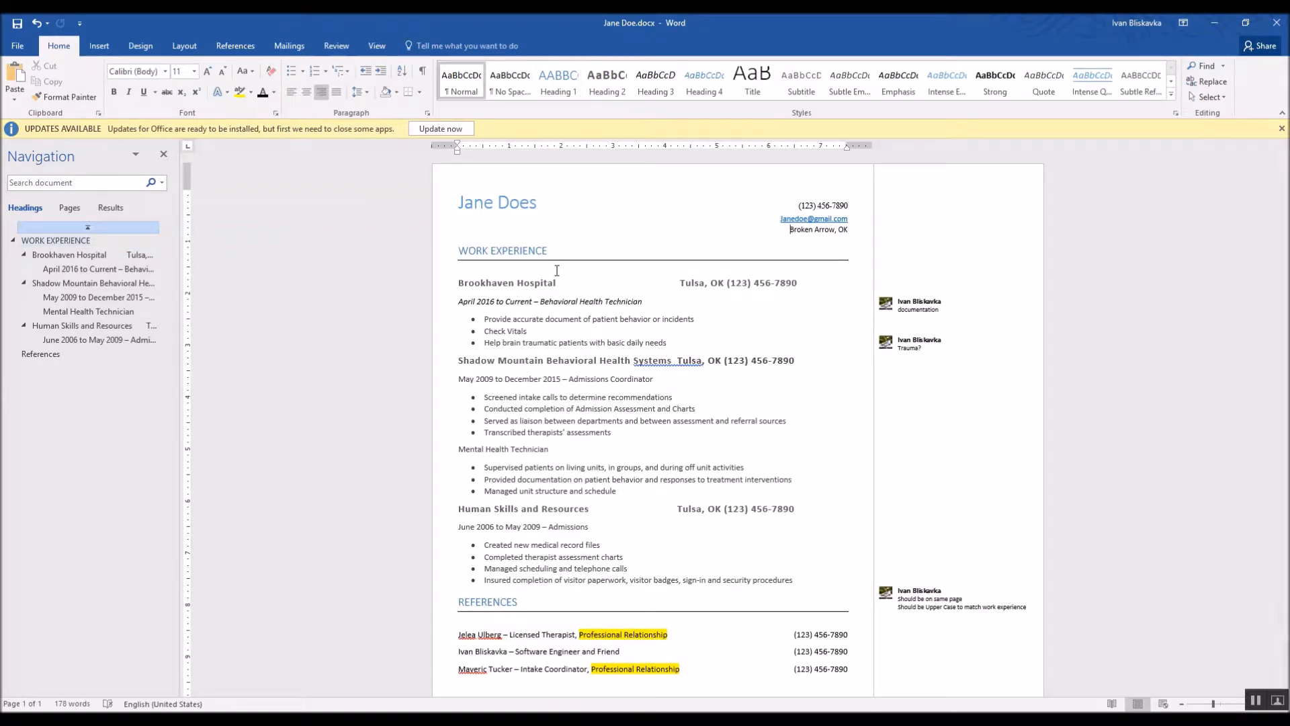
{"action": "key", "text": "Right"}
{"action": "key", "text": "Right"}
{"action": "key", "text": "Right"}
{"action": "key", "text": "Right"}
{"action": "key", "text": "Right"}
{"action": "key", "text": "Right"}
{"action": "key", "text": "Right"}
{"action": "key", "text": "Right"}
{"action": "key", "text": "Right"}
{"action": "key", "text": "Right"}
{"action": "key", "text": "Right"}
{"action": "key", "text": "Right"}
{"action": "key", "text": "Right"}
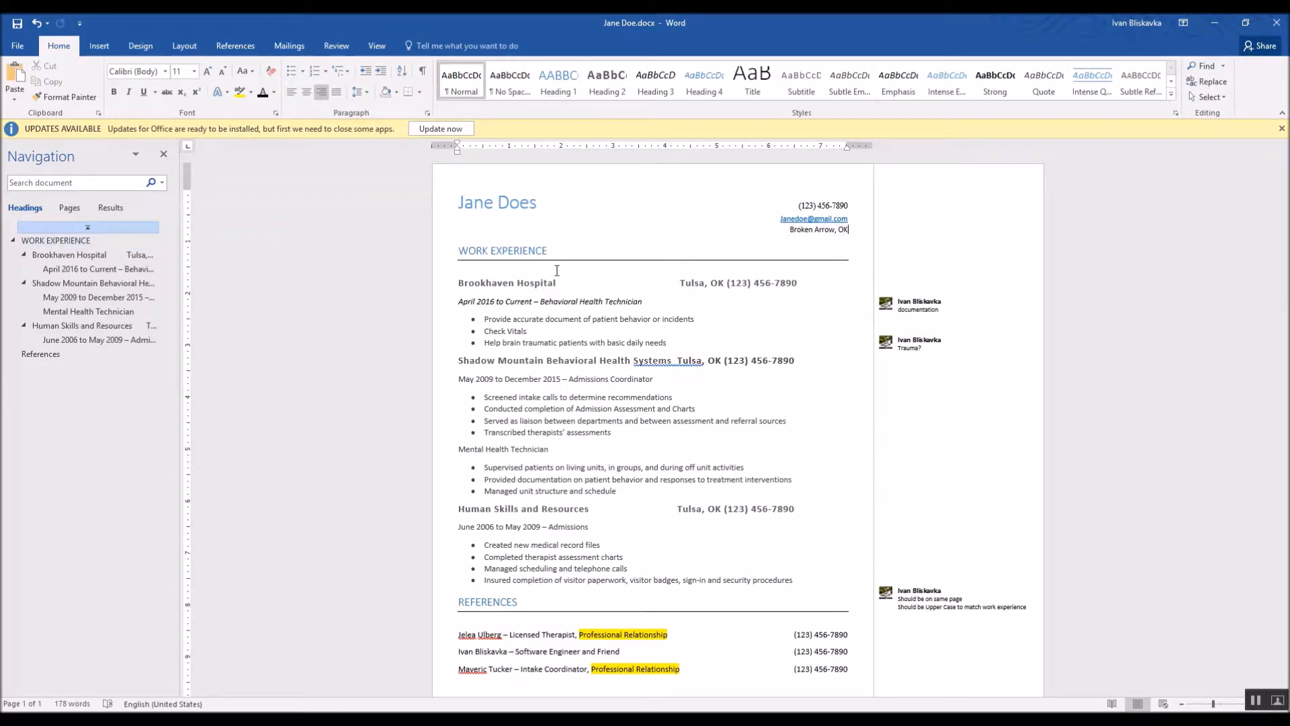
{"action": "key", "text": "Return"}
{"action": "key", "text": "ctrl+l"}
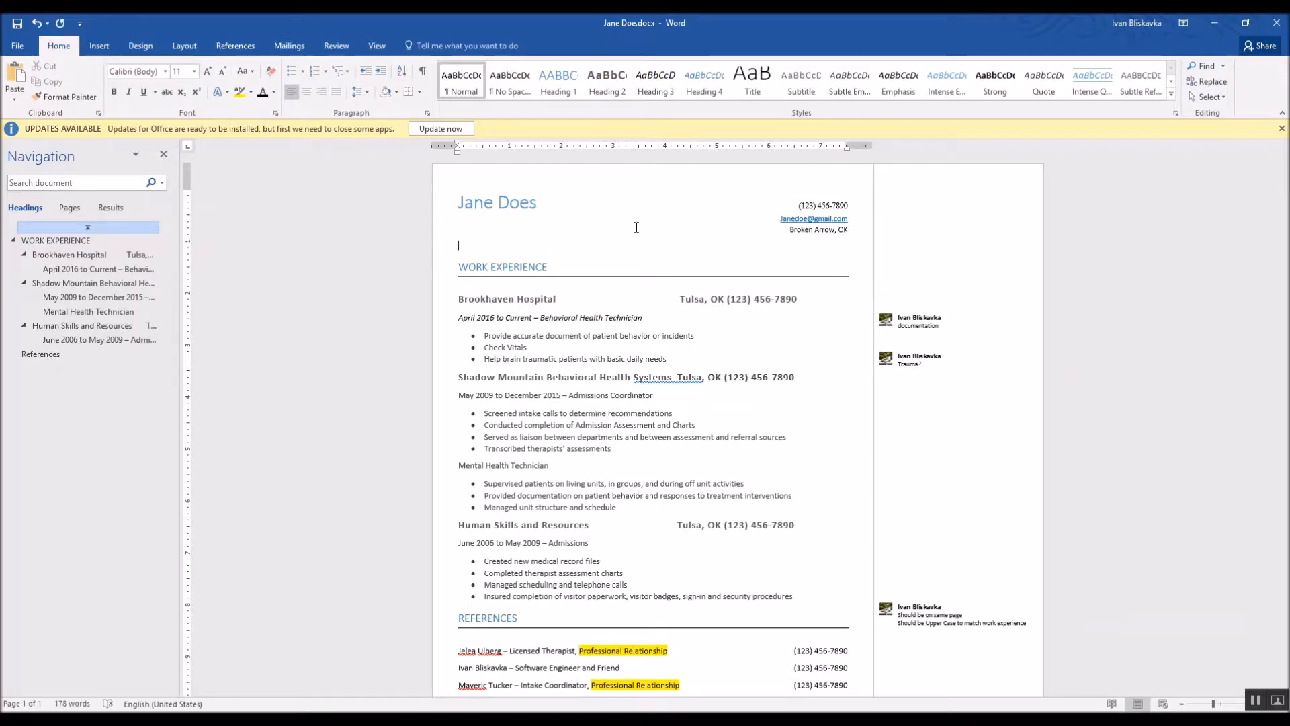
Step: Enter "Objective" above WORK EXPERIENCE, with an empty line beneath it, and format it as Heading 1
{"action": "type", "text": "Objective"}
{"action": "key", "text": "Return"}
{"action": "key", "text": "Up"}
{"action": "left_click", "coordinate": [553, 92]}
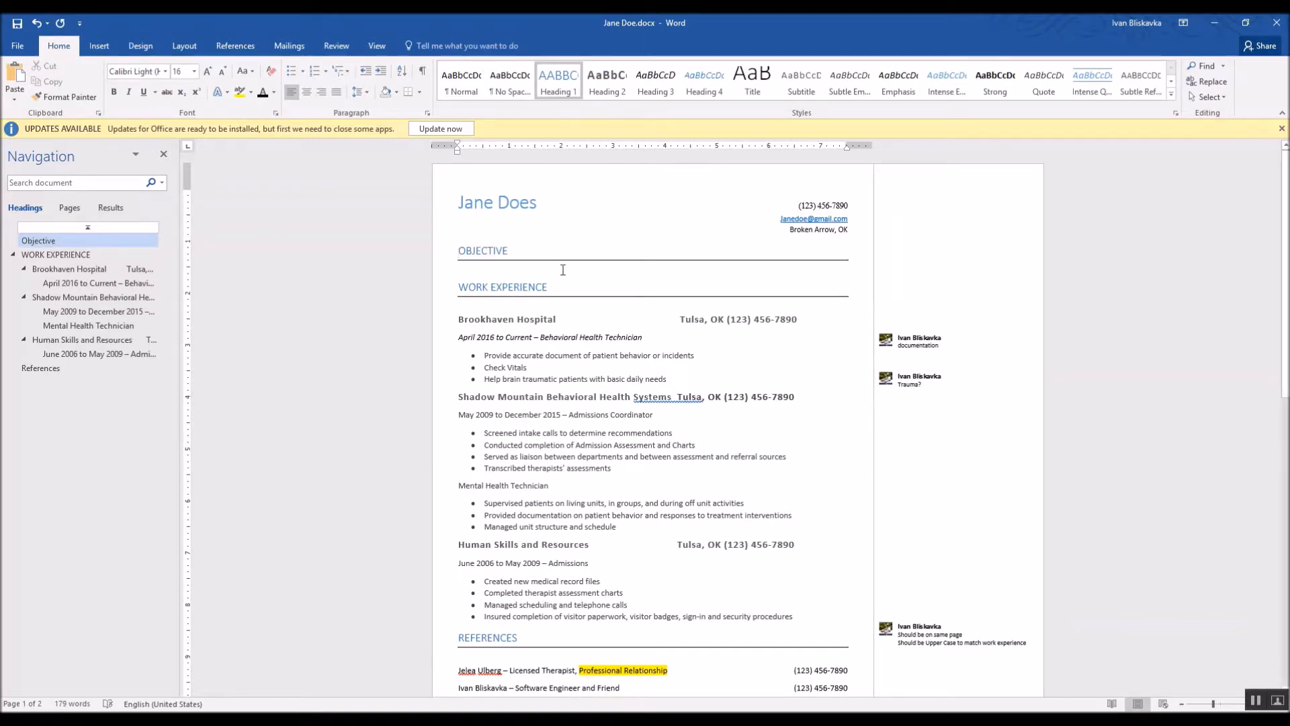
{"action": "left_click", "coordinate": [478, 266]}
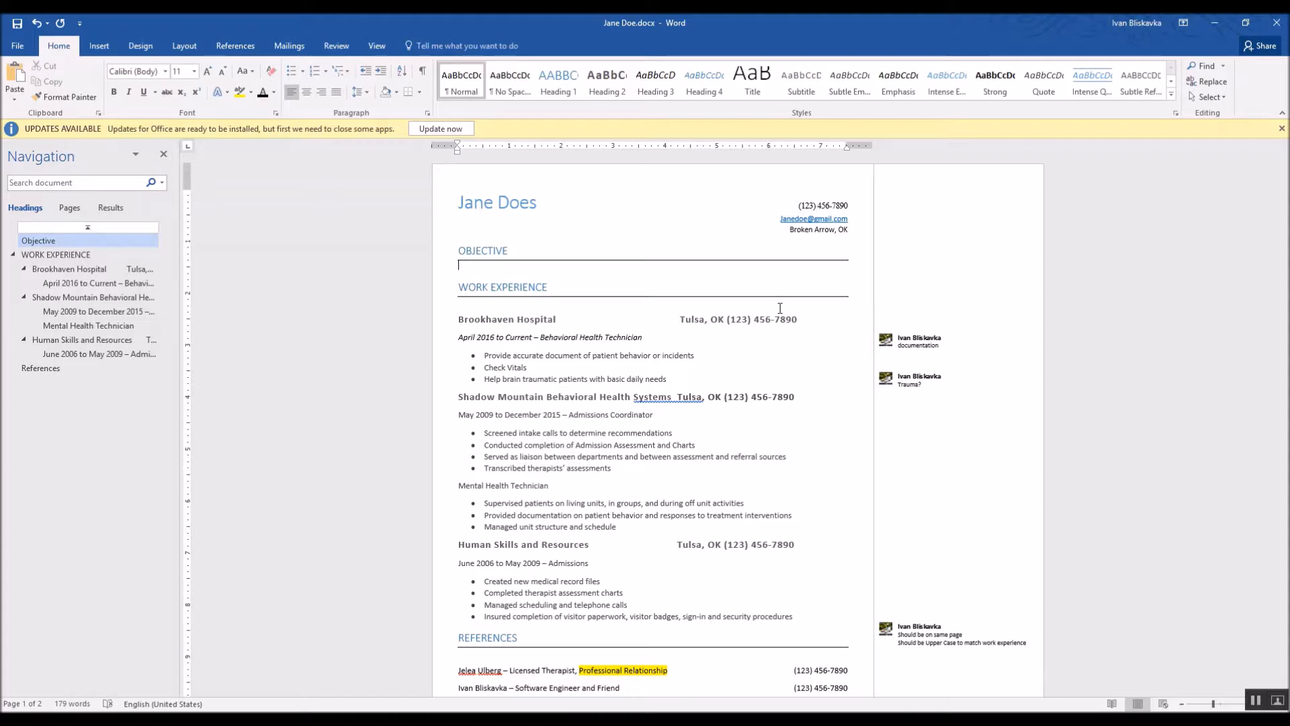
{"action": "type", "text": "I am a social and customer service focused person"}
{"action": "left_click_drag", "start_coordinate": [616, 469], "coordinate": [501, 469]}
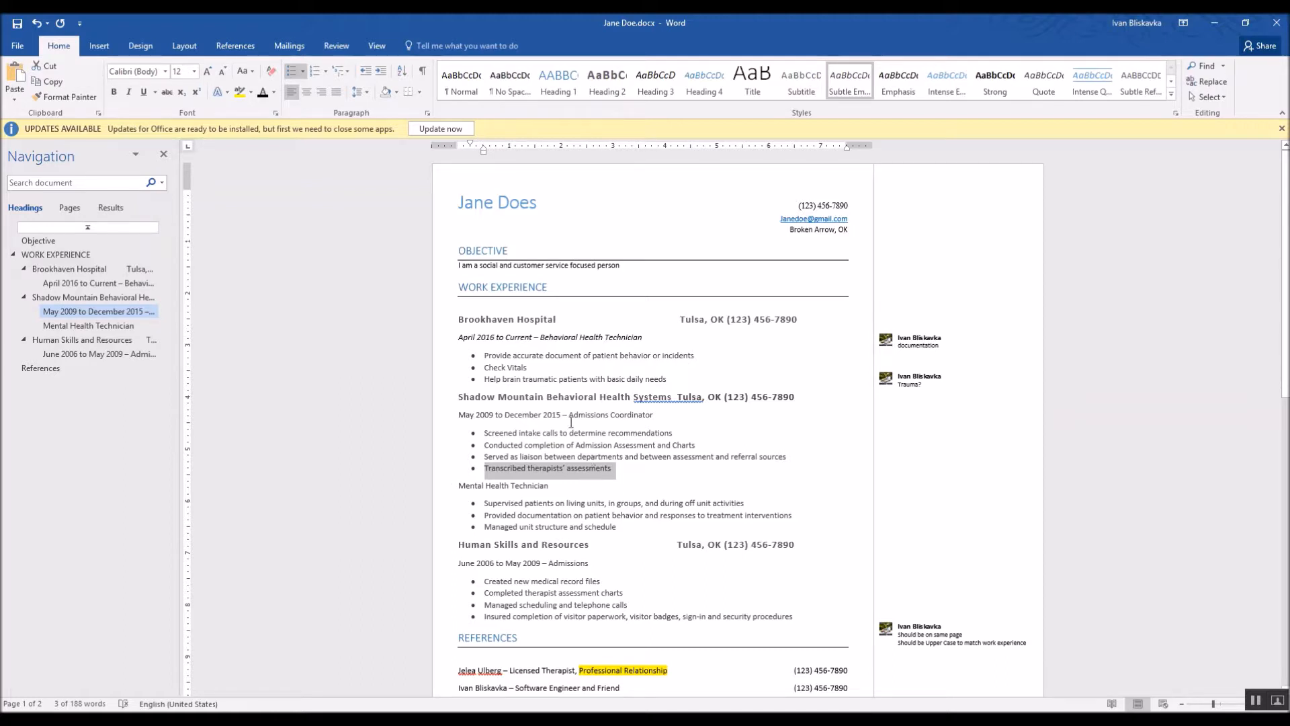
{"action": "left_click_drag", "start_coordinate": [459, 267], "coordinate": [623, 268]}
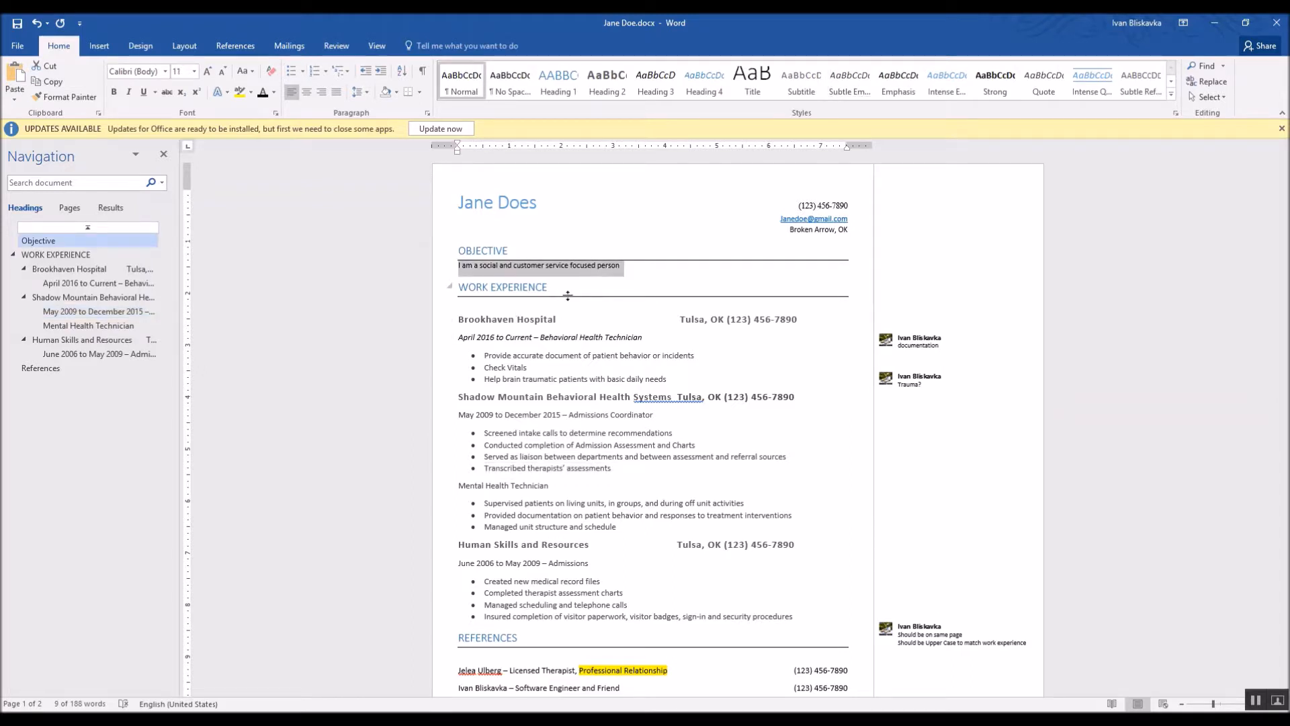
{"action": "key", "text": "Delete"}
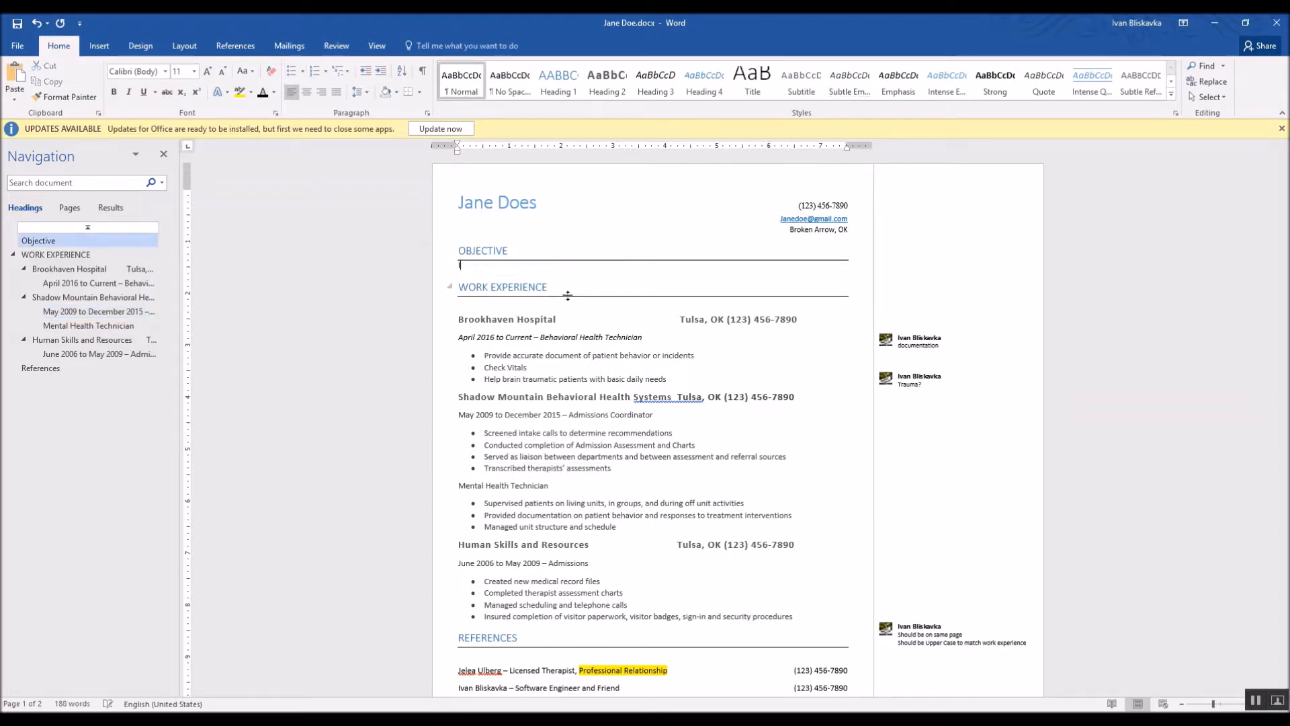
Step: Write the objective text "I am a social person and understand that both internal and external customer service if vital to a companies and inter-department success."
{"action": "type", "text": "I am a social person and unserstand that both inte"}
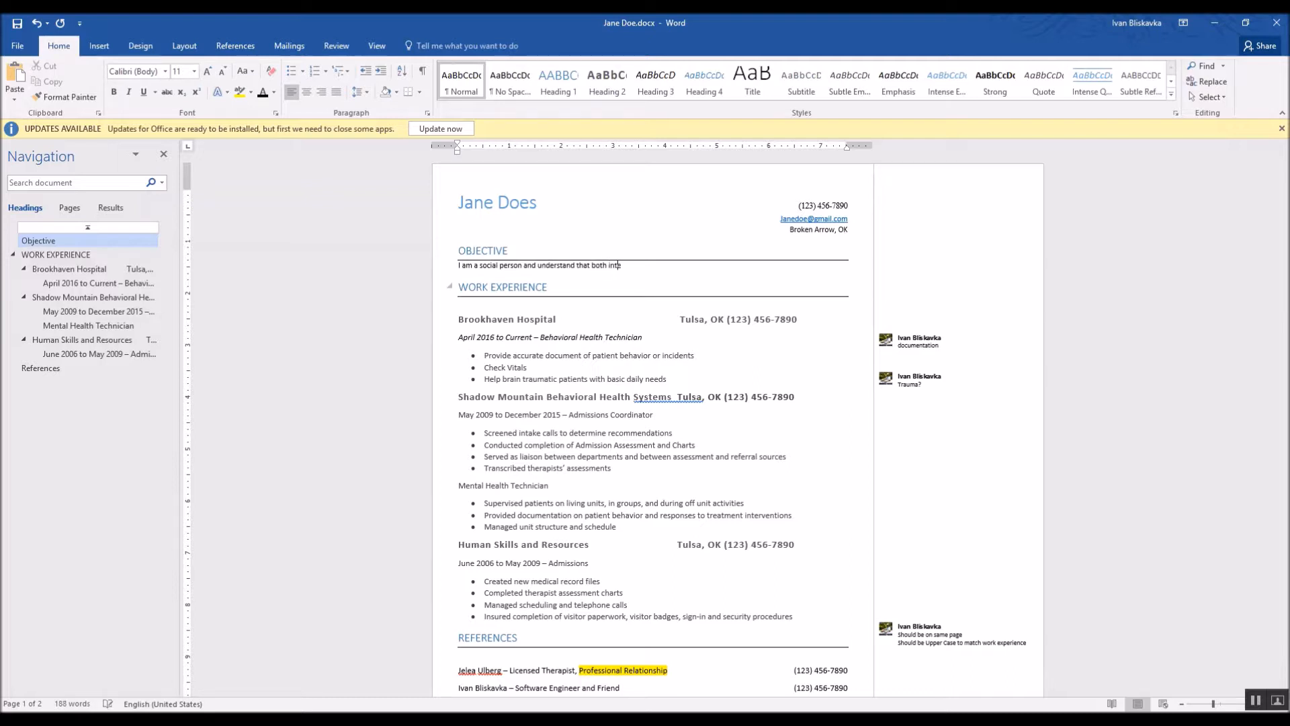
{"action": "type", "text": "rnal and external customer service ifbital to a comp"}
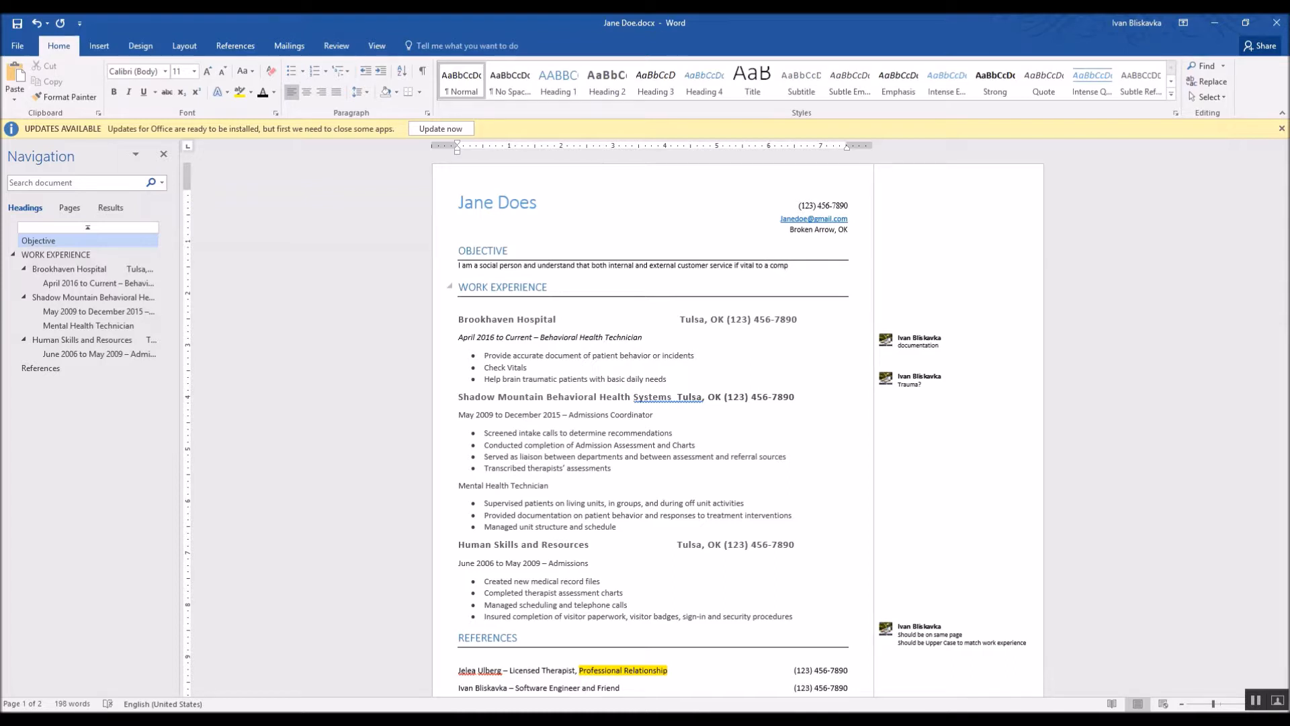
{"action": "type", "text": "anies and inter-depar"}
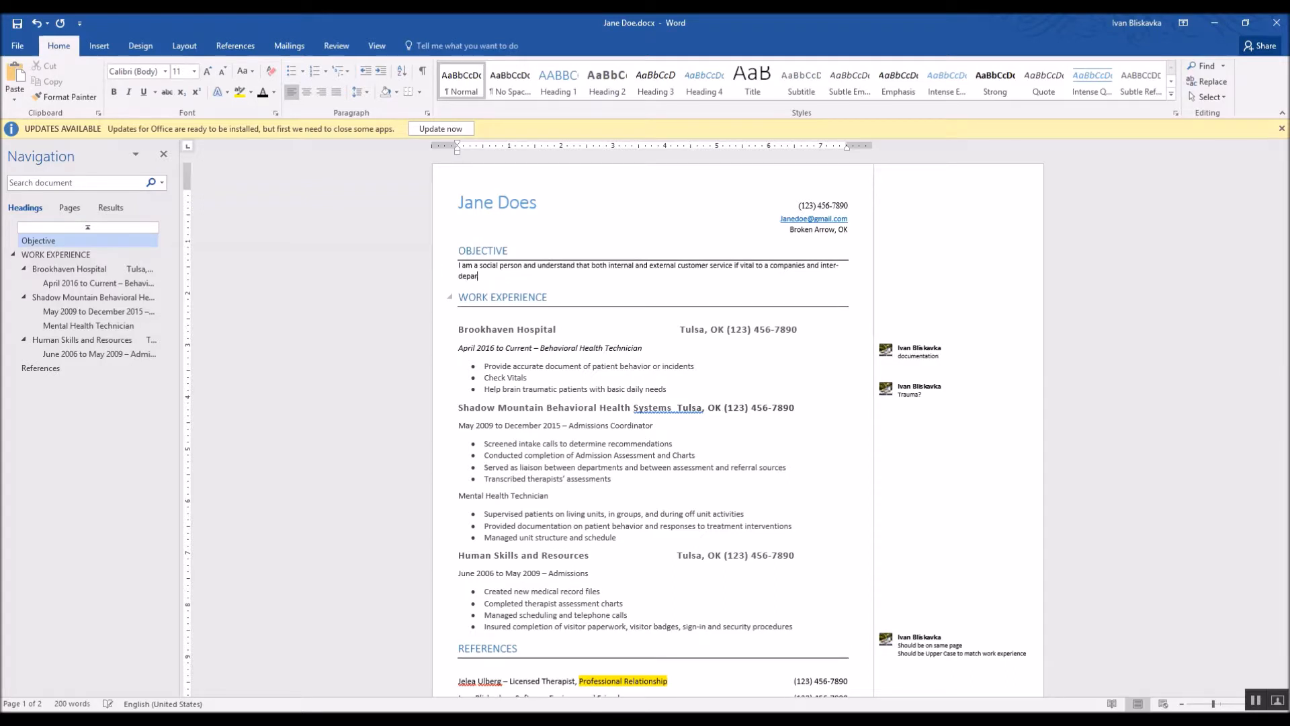
{"action": "type", "text": "tment success"}
Step: In the objective sentence, replace "understand" with "believe" and "companies" with "company's"
{"action": "key", "text": "Up"}
{"action": "key", "text": "Up"}
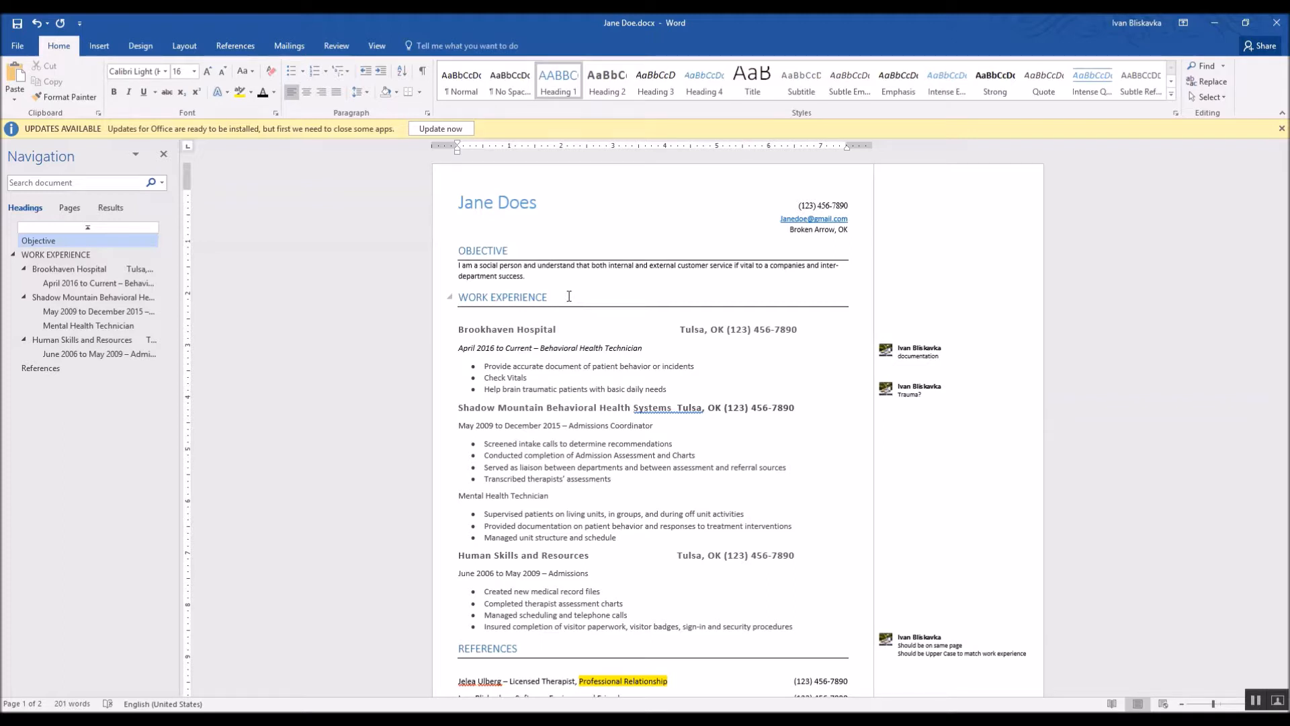
{"action": "key", "text": "Down"}
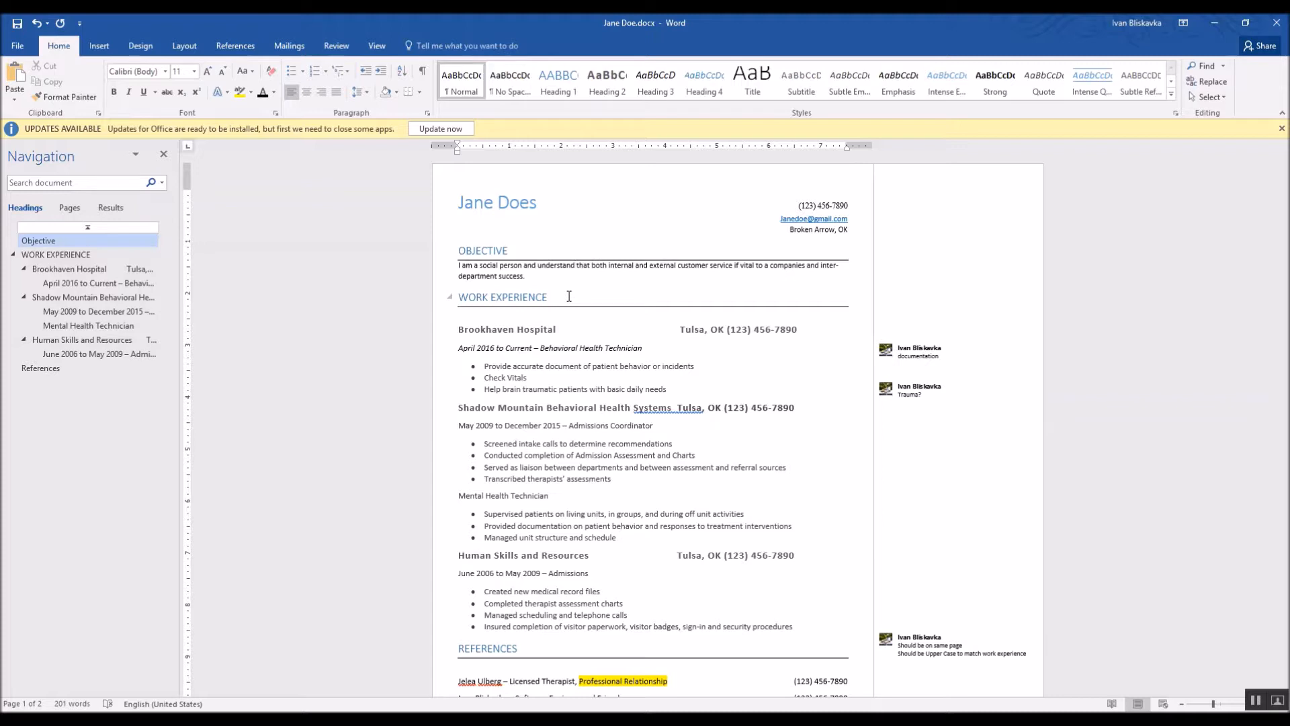
{"action": "key", "text": "ctrl+shift+Left"}
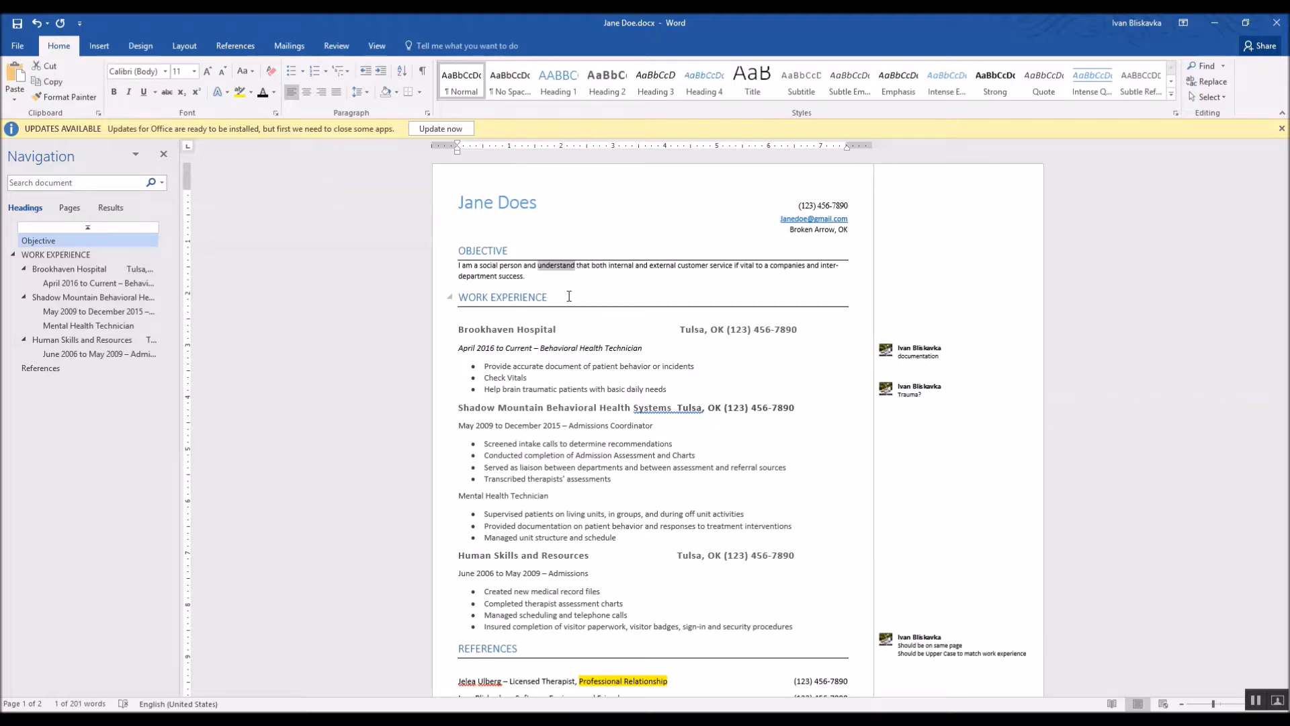
{"action": "type", "text": "believe"}
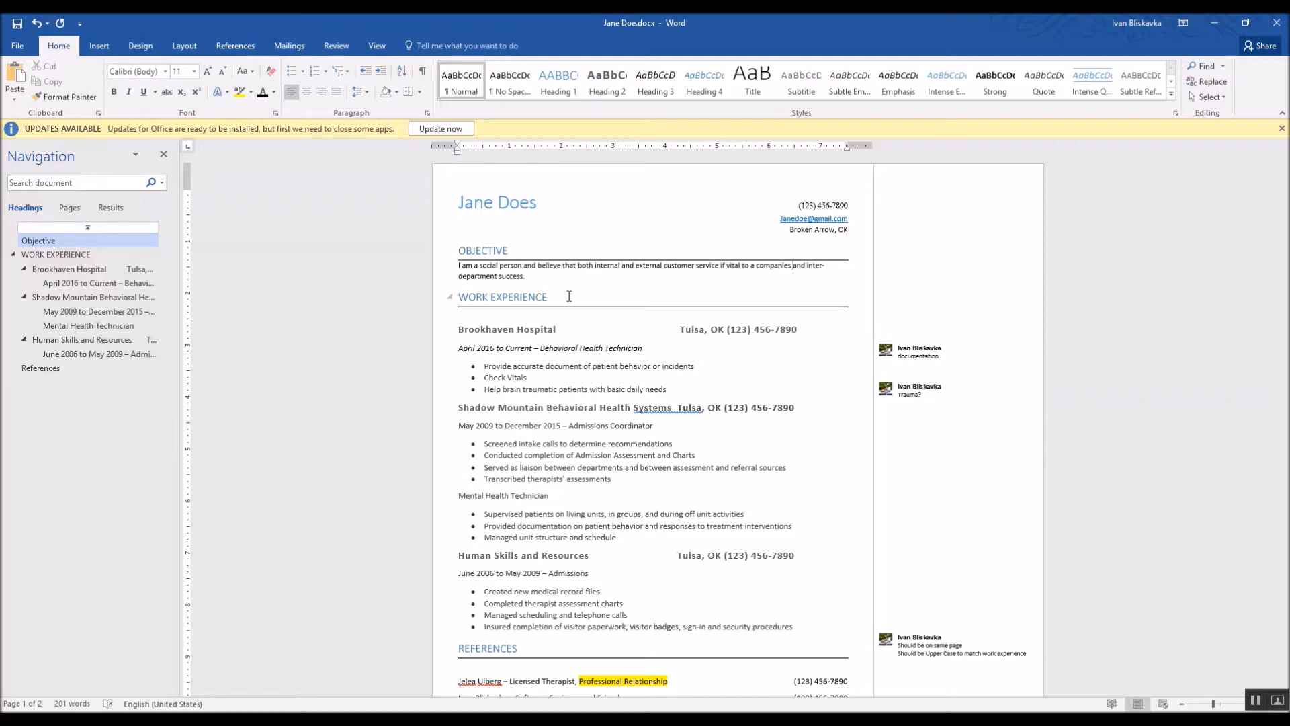
{"action": "key", "text": "BackSpace"}
{"action": "key", "text": "BackSpace"}
{"action": "key", "text": "BackSpace"}
{"action": "type", "text": "y's"}
Step: Delete "and inter-department" from the objective sentence
{"action": "key", "text": "shift+Down"}
{"action": "key", "text": "ctrl+shift+Left"}
{"action": "key", "text": "ctrl+shift+Left"}
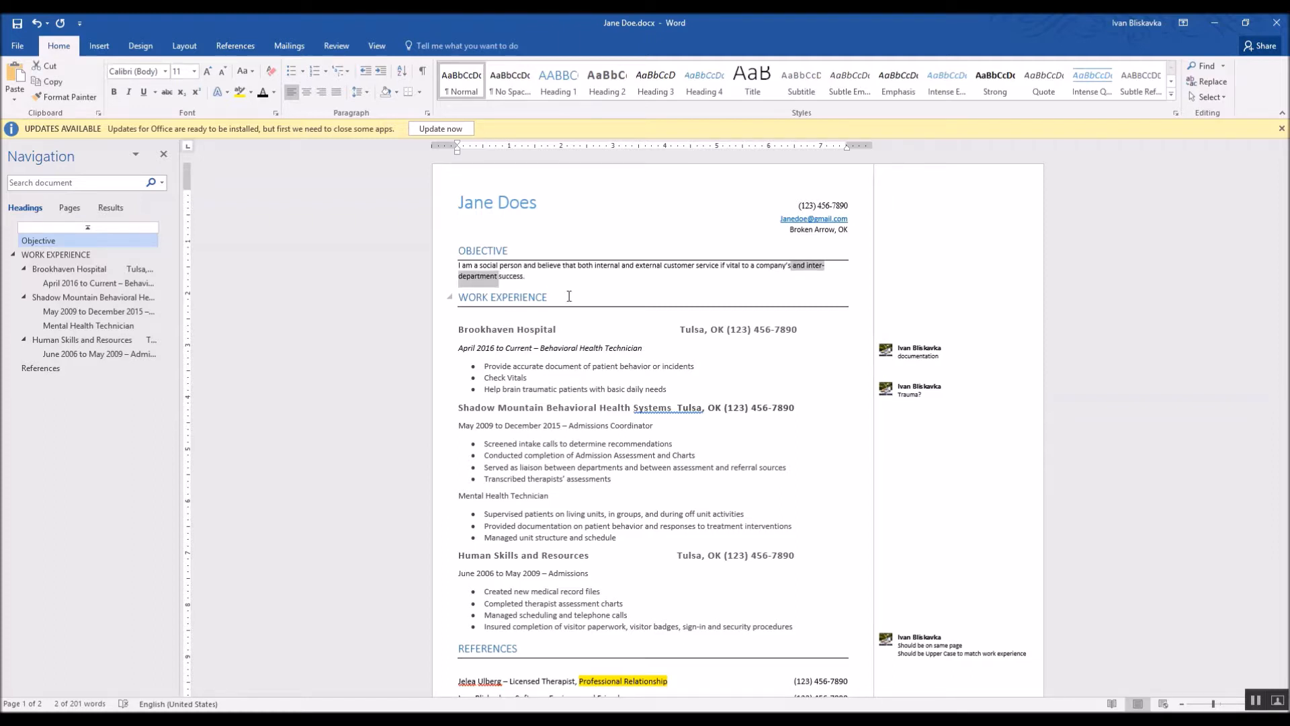
{"action": "key", "text": "Delete"}
Step: Append "I am diligent and hard-working and my goal is to be the best admissions person on your staff." to the objective text
{"action": "key", "text": "End"}
{"action": "type", "text": "I am diligent"}
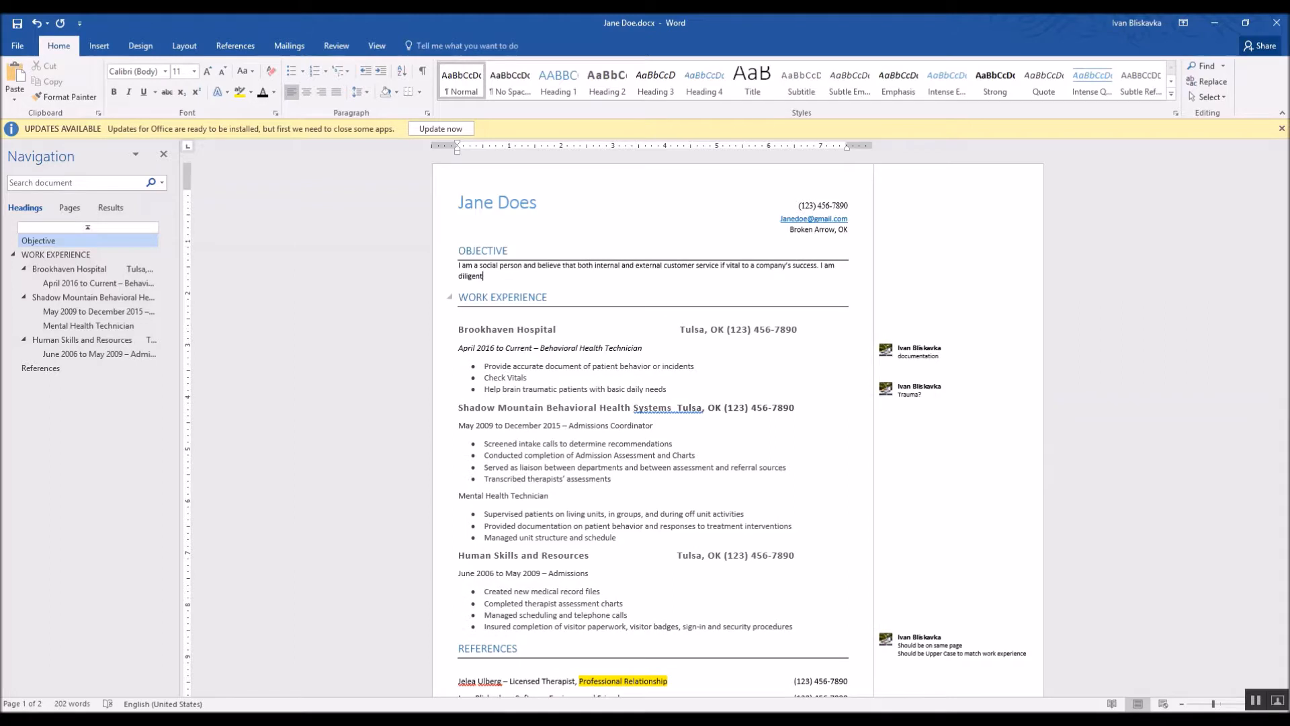
{"action": "type", "text": ","}
{"action": "key", "text": "BackSpace"}
{"action": "key", "text": "BackSpace"}
{"action": "type", "text": "and hard working and my goal is to be the "}
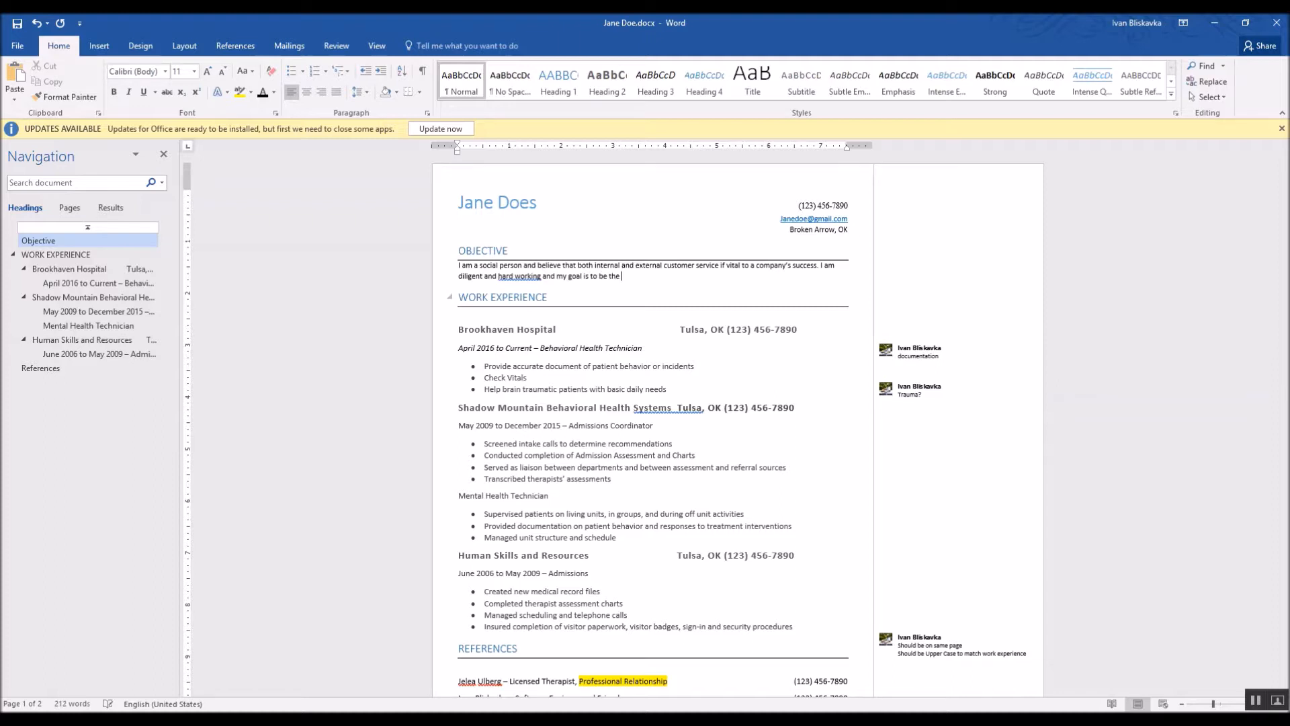
{"action": "type", "text": "best admin"}
{"action": "type", "text": "issions"}
{"action": "type", "text": " person on your staff."}
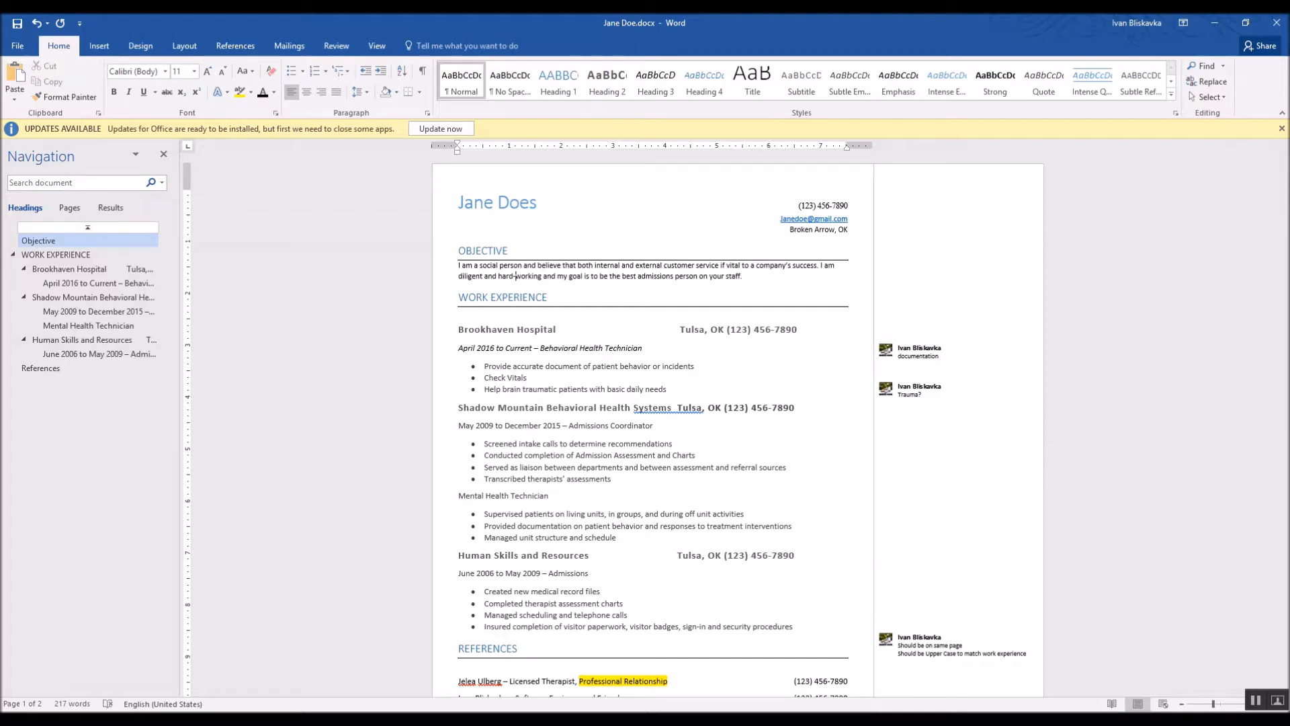
Step: Remove the empty lines directly beneath the WORK EXPERIENCE and REFERENCES headings
{"action": "left_click", "coordinate": [489, 314]}
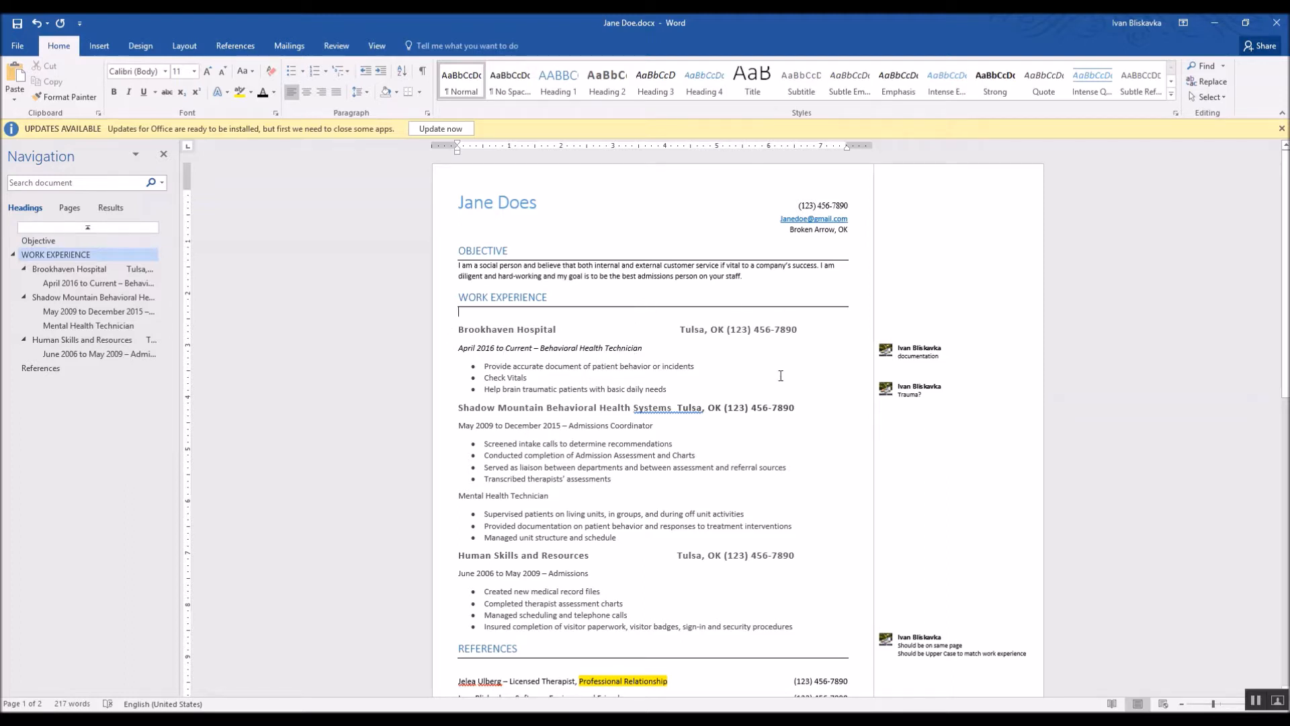
{"action": "key", "text": "BackSpace"}
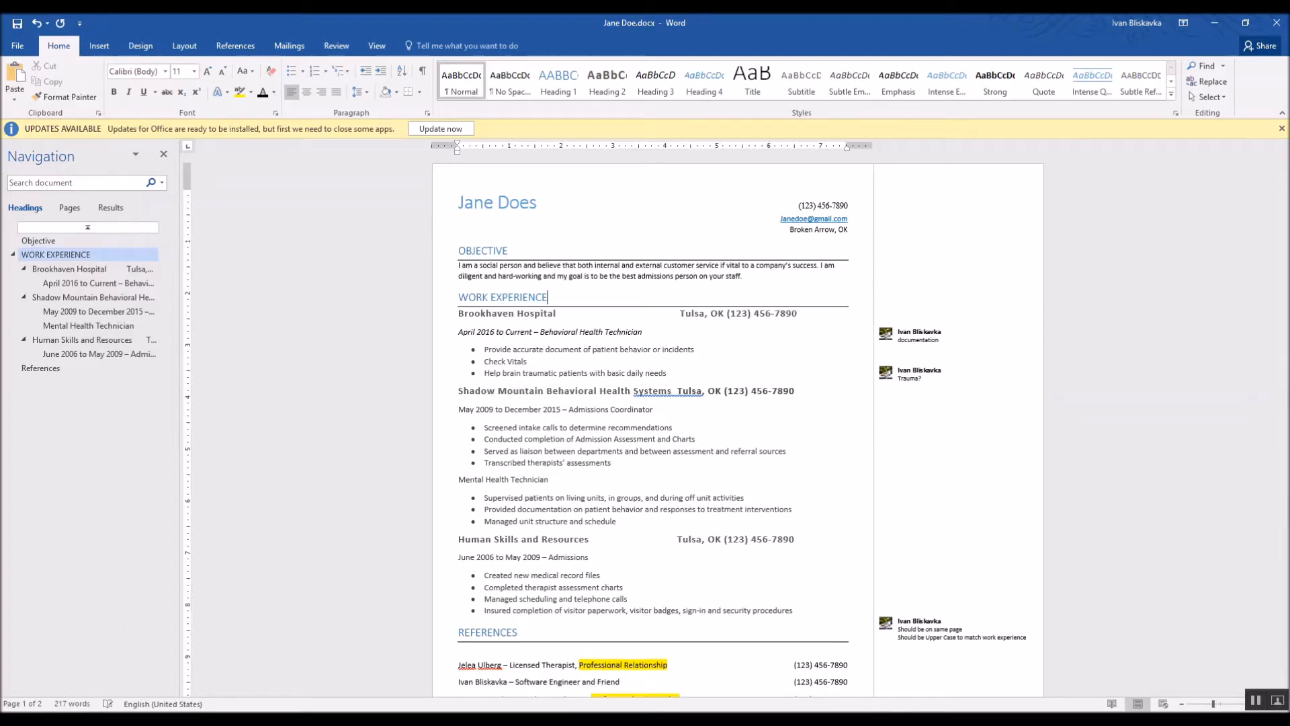
{"action": "left_click", "coordinate": [494, 408]}
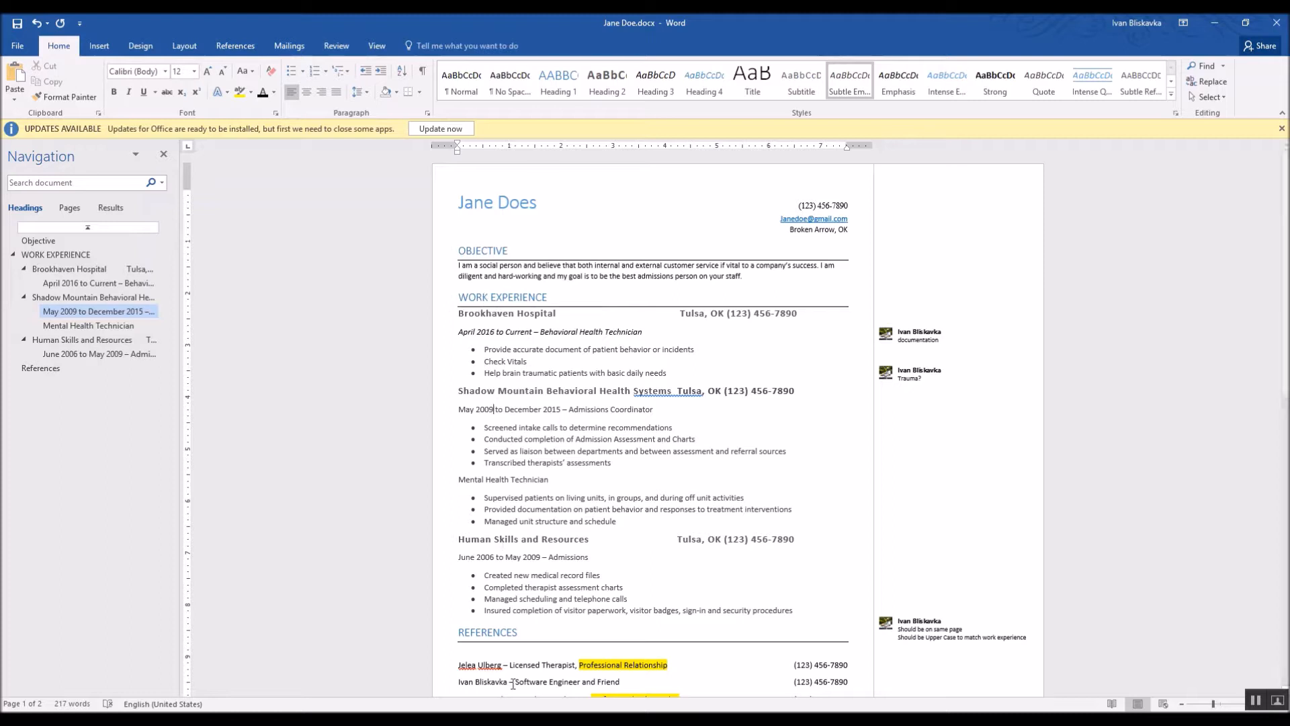
{"action": "left_click", "coordinate": [500, 649]}
{"action": "key", "text": "BackSpace"}
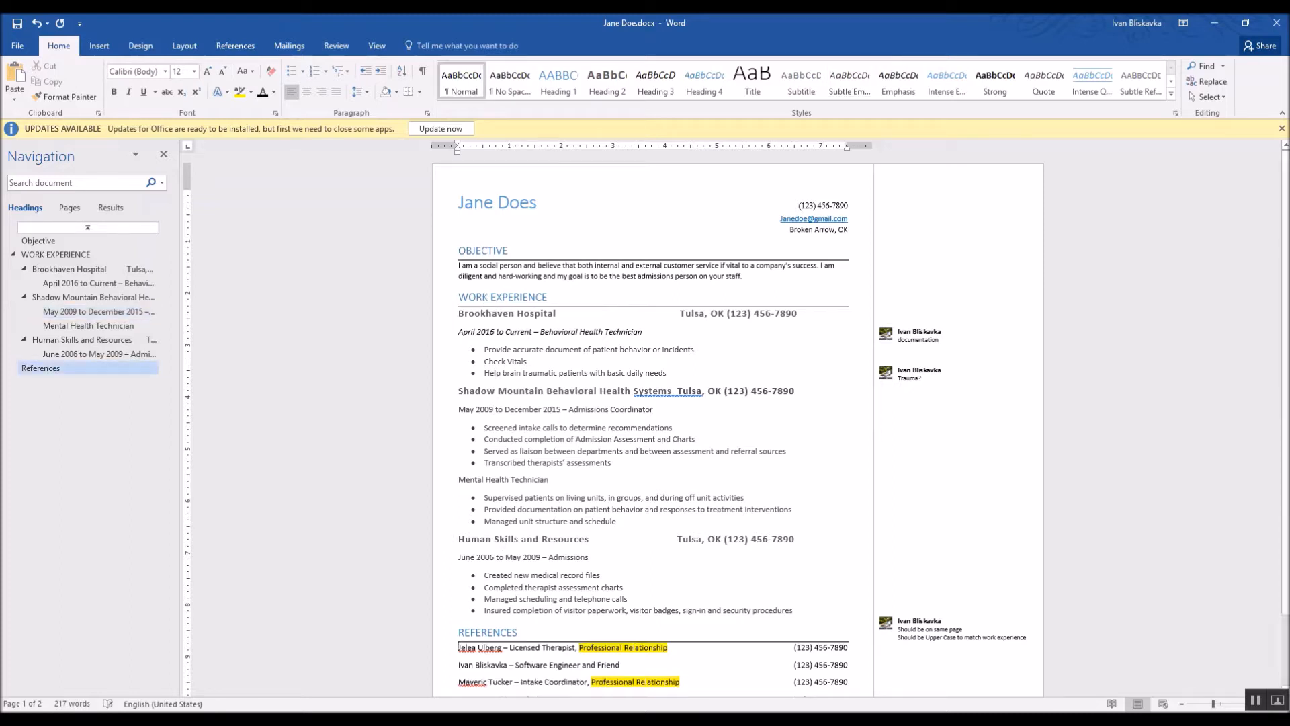
{"action": "scroll", "coordinate": [651, 573], "scroll_direction": "down", "scroll_amount": 1}
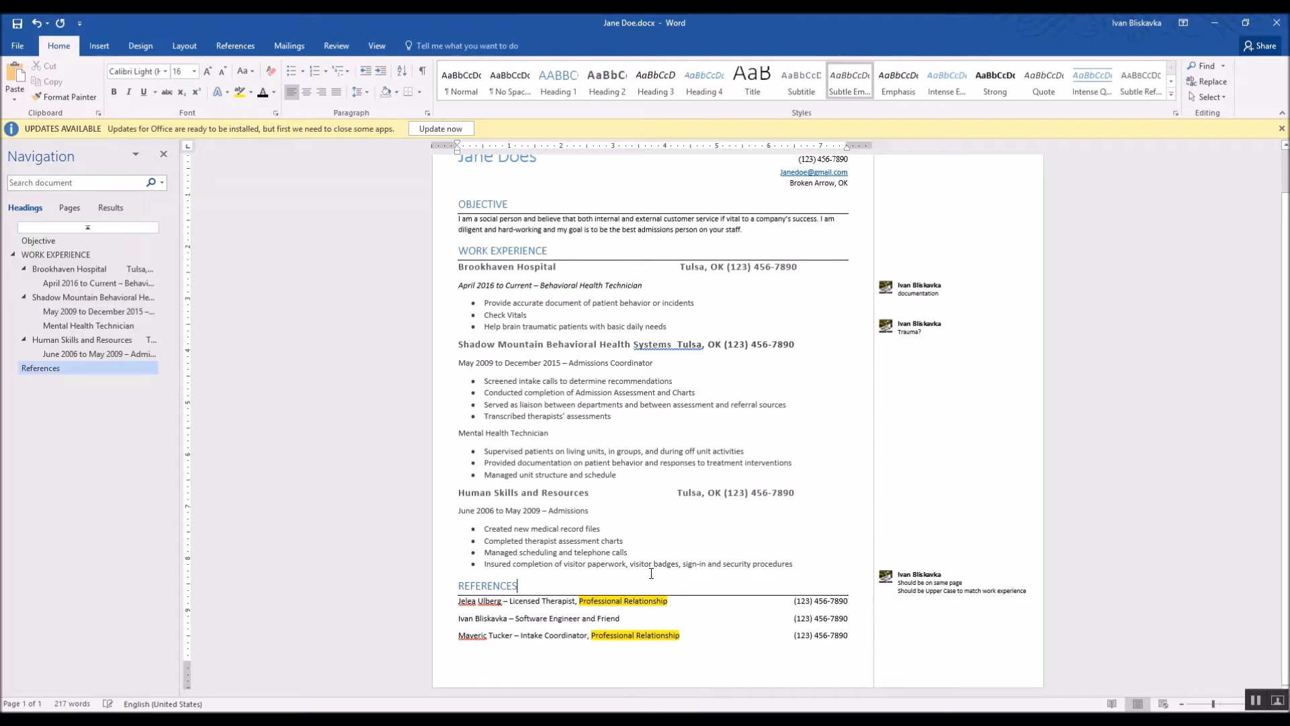
{"action": "scroll", "coordinate": [597, 608], "scroll_direction": "up", "scroll_amount": 1}
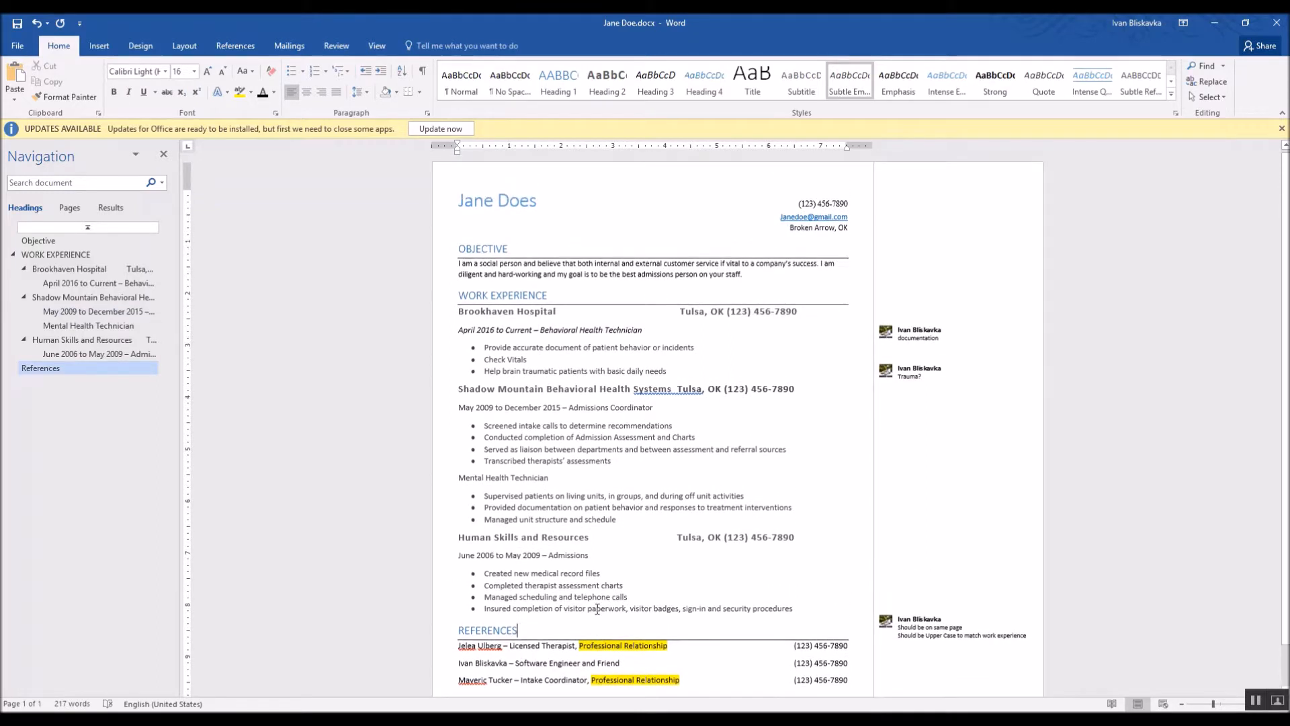
Step: Modify the Heading 1 style so its paragraph spacing after is 6 pt
{"action": "left_click", "coordinate": [547, 539]}
{"action": "right_click", "coordinate": [549, 82]}
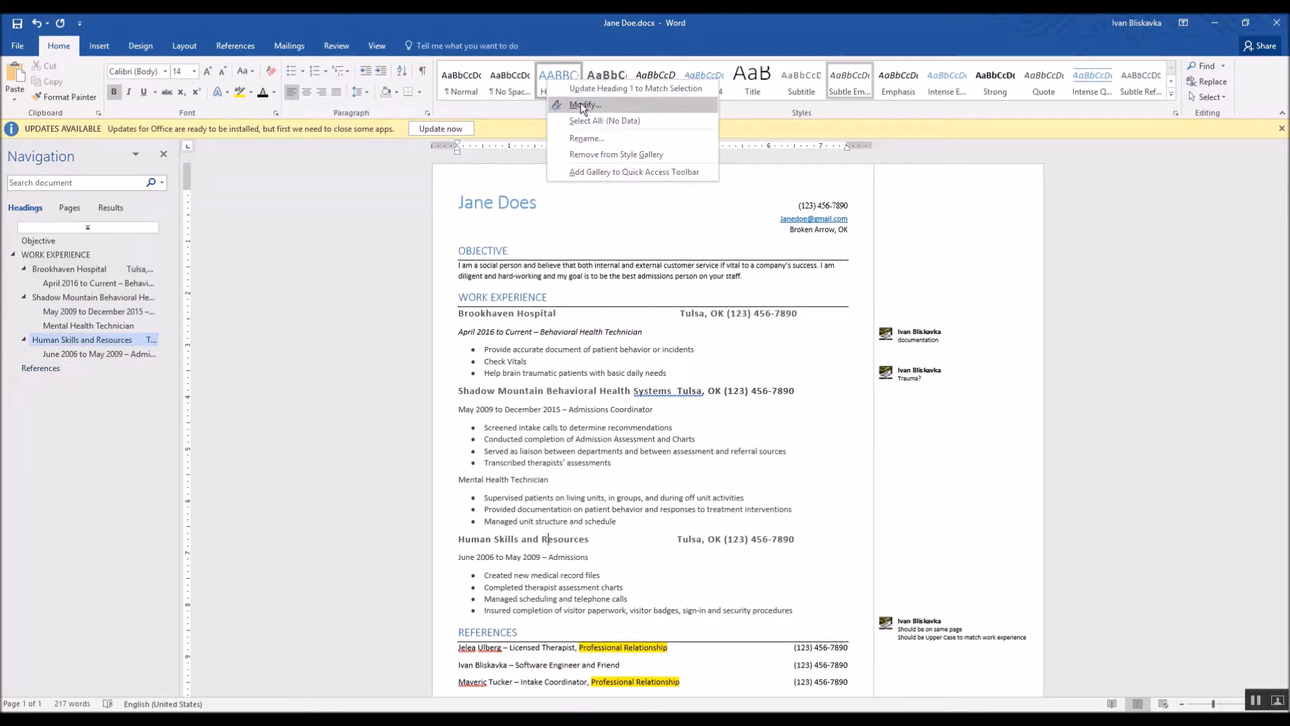
{"action": "left_click", "coordinate": [582, 104]}
{"action": "left_click", "coordinate": [496, 520]}
{"action": "left_click", "coordinate": [519, 551]}
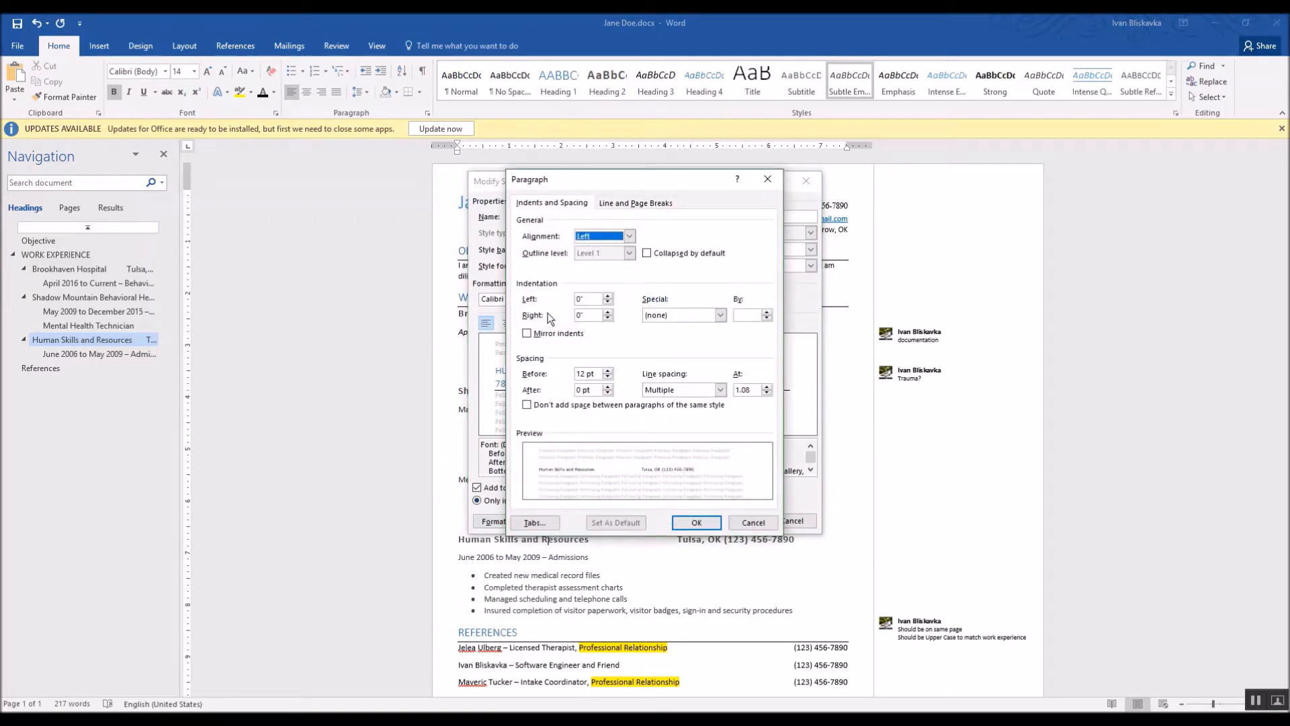
{"action": "left_click", "coordinate": [608, 387]}
{"action": "left_click", "coordinate": [698, 521]}
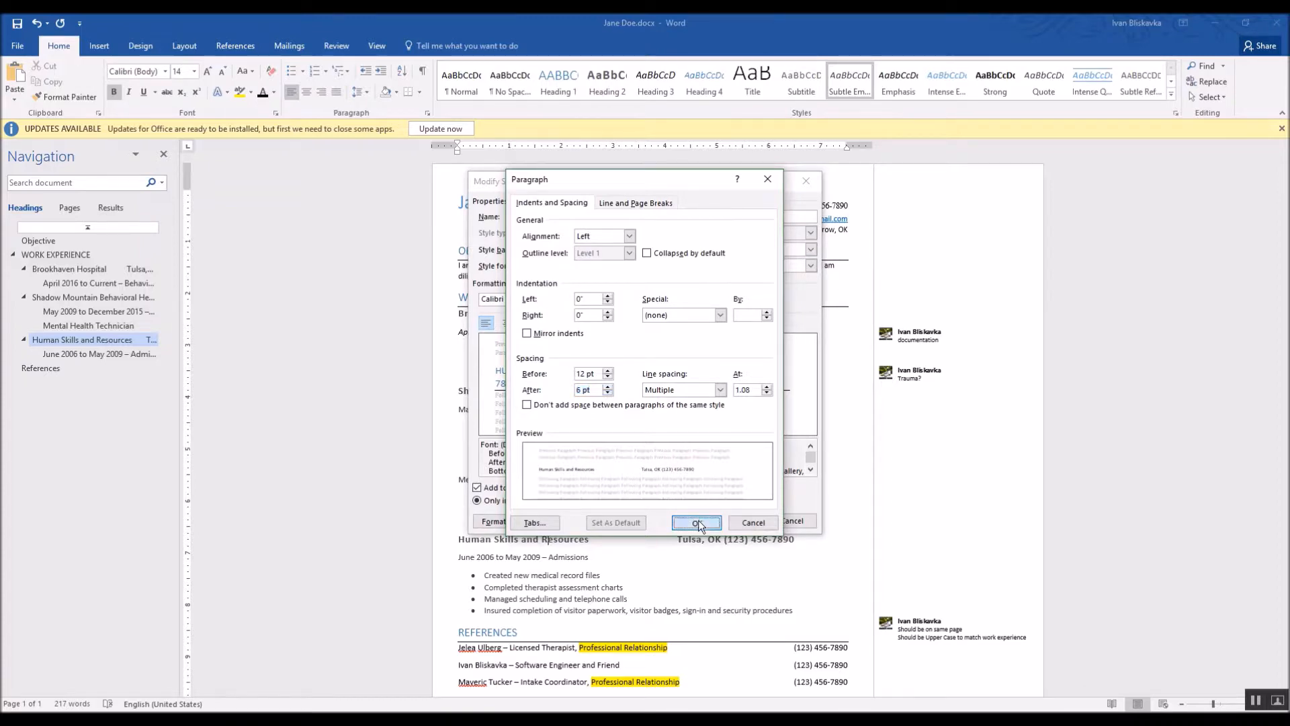
{"action": "left_click", "coordinate": [716, 519]}
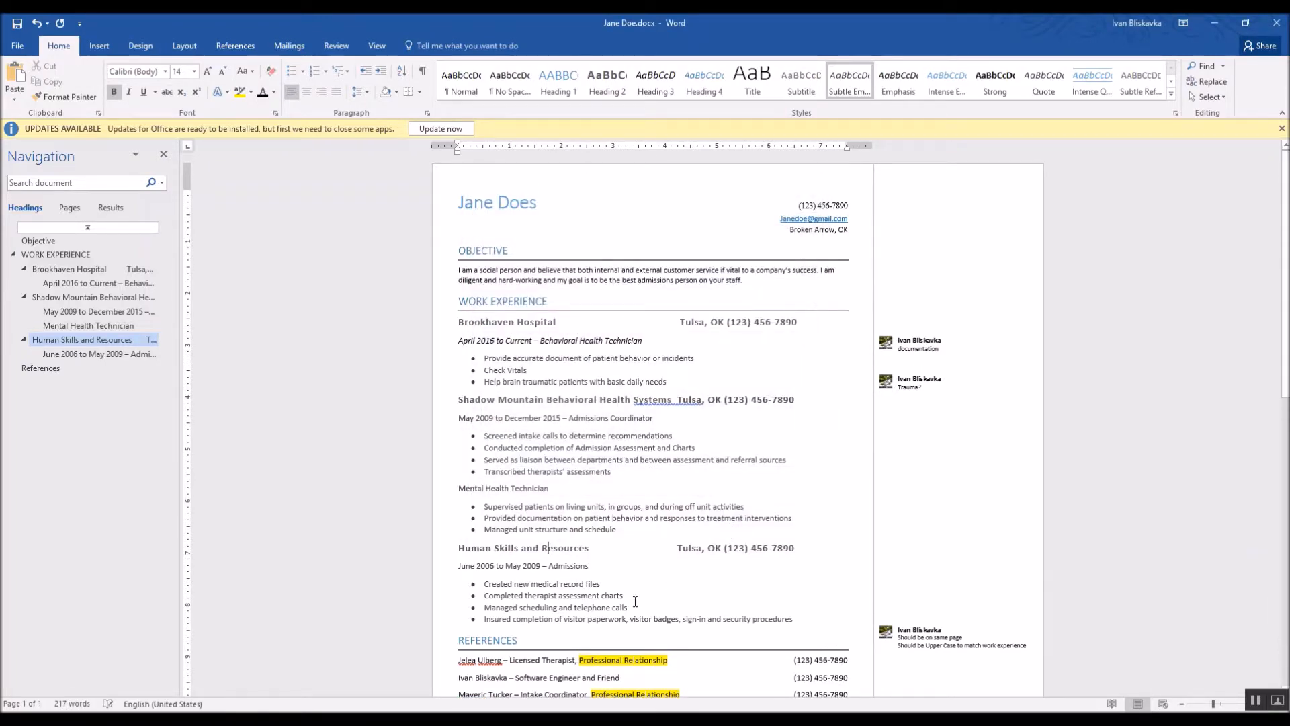
Step: Delete the empty paragraph on the second page, after the last reference
{"action": "scroll", "coordinate": [498, 613], "scroll_direction": "down", "scroll_amount": 3}
{"action": "left_click", "coordinate": [581, 655]}
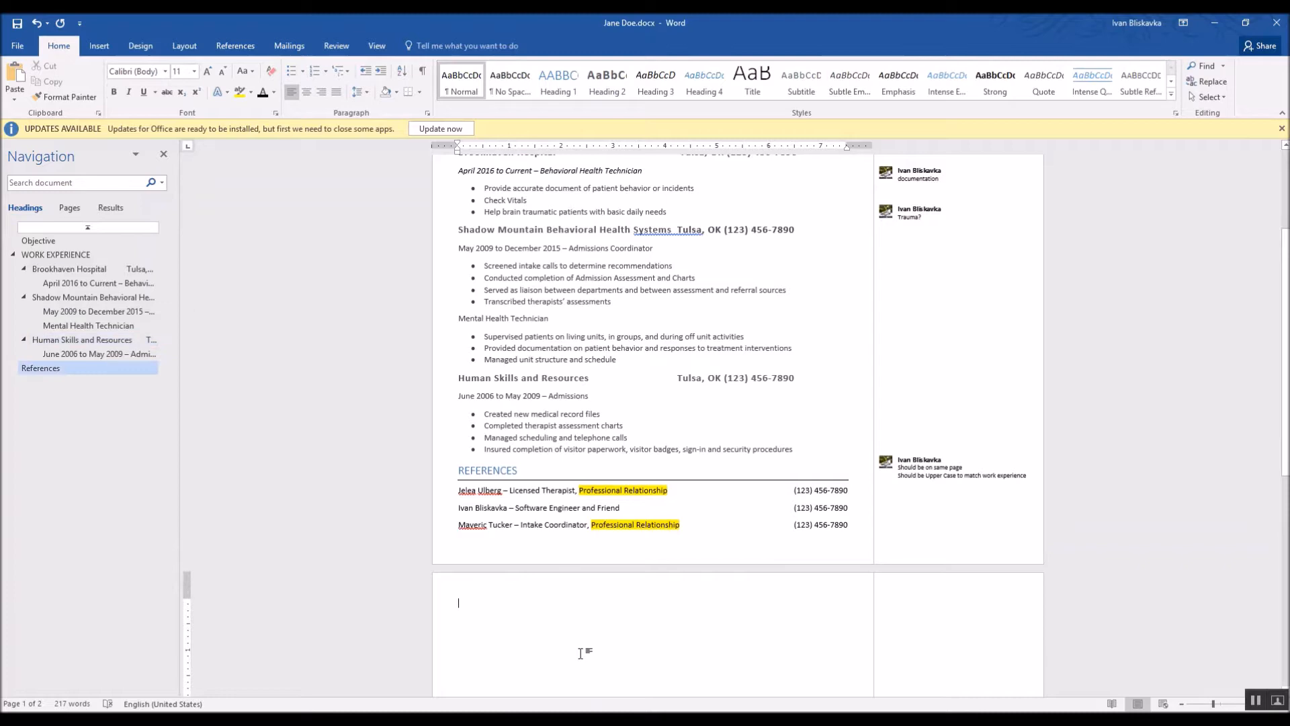
{"action": "key", "text": "BackSpace"}
{"action": "scroll", "coordinate": [546, 586], "scroll_direction": "up", "scroll_amount": 1}
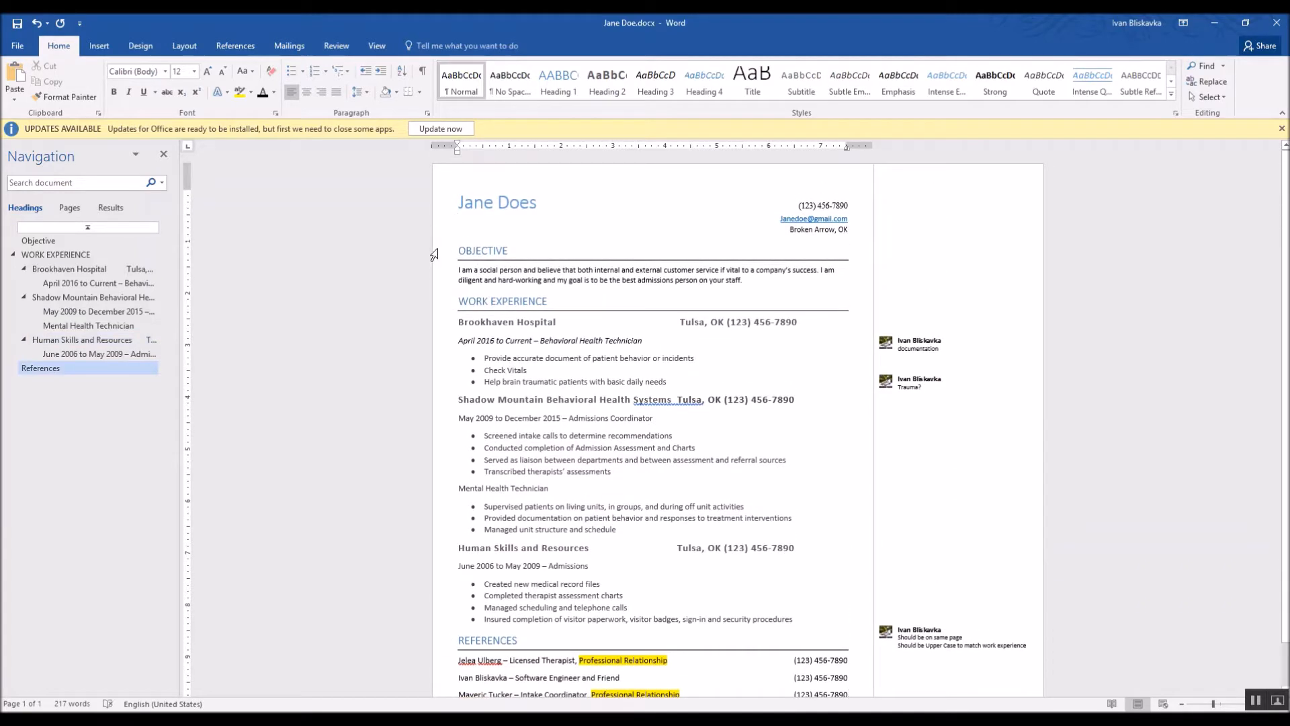
Step: Modify the Heading 2 style so its paragraph spacing after is 0 pt
{"action": "right_click", "coordinate": [479, 329]}
{"action": "right_click", "coordinate": [611, 80]}
{"action": "left_click", "coordinate": [650, 105]}
{"action": "left_click", "coordinate": [492, 520]}
{"action": "left_click", "coordinate": [521, 560]}
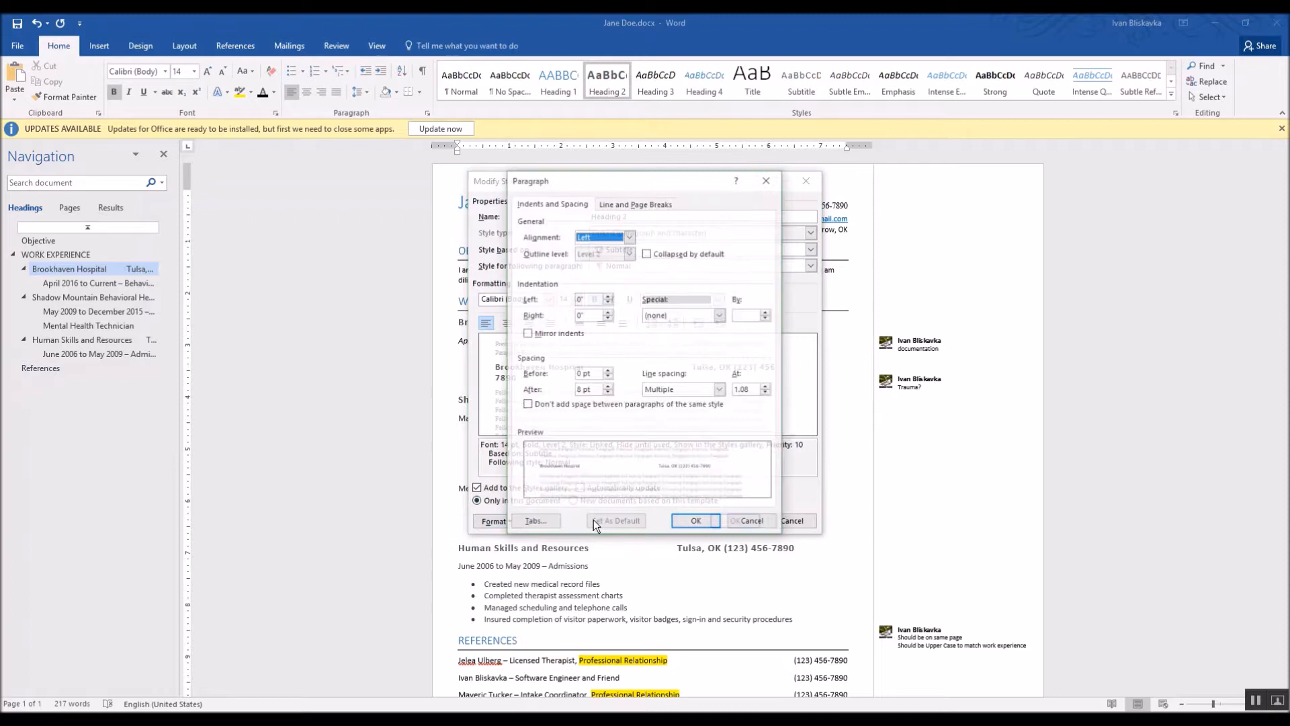
{"action": "left_click", "coordinate": [608, 386]}
{"action": "type", "text": "3"}
{"action": "key", "text": "BackSpace"}
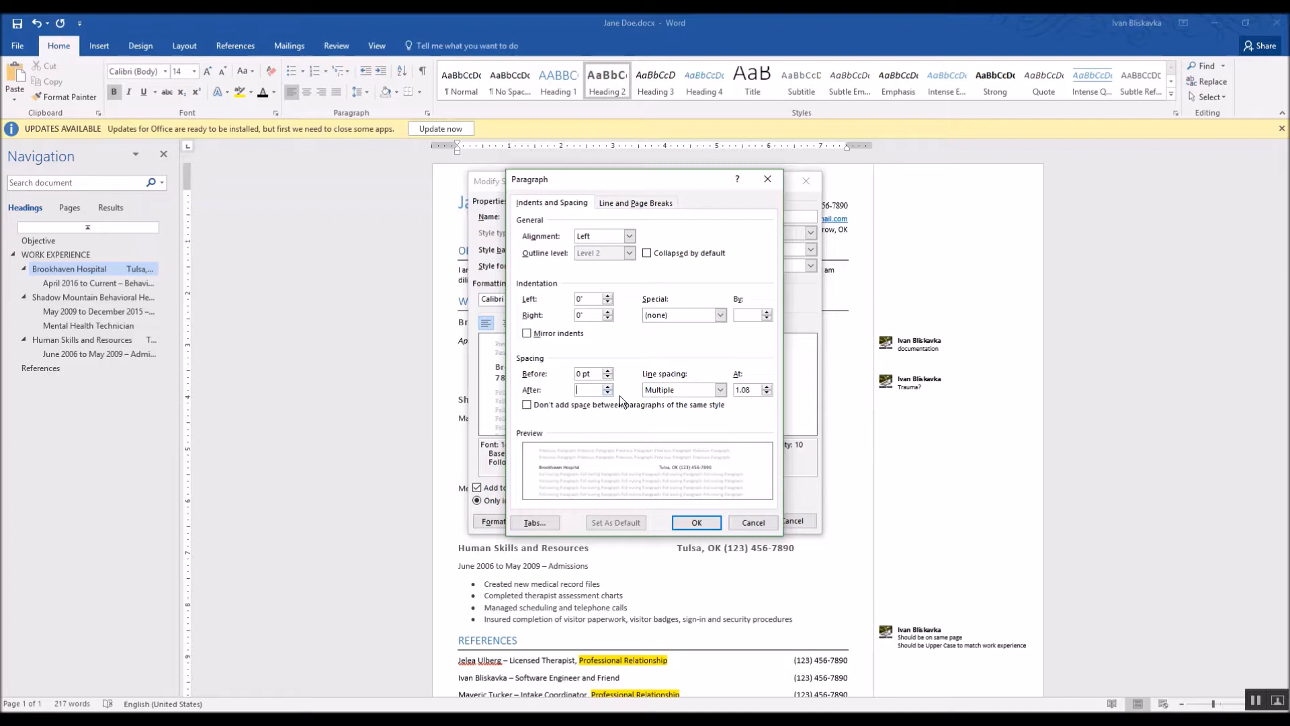
{"action": "type", "text": "0"}
{"action": "left_click", "coordinate": [692, 524]}
{"action": "left_click", "coordinate": [732, 523]}
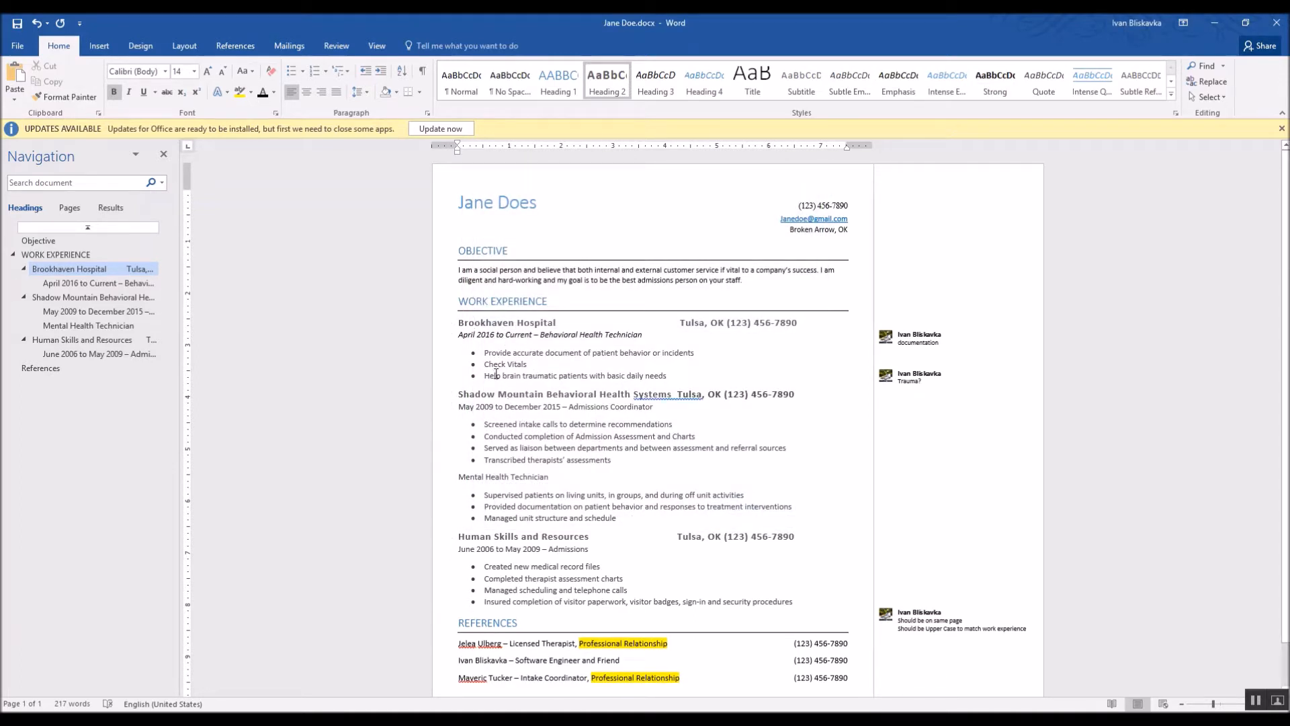
Step: Delete the blank spacing between "Brookhaven Hospital" and its location in the heading line
{"action": "scroll", "coordinate": [518, 424], "scroll_direction": "down", "scroll_amount": 2}
{"action": "scroll", "coordinate": [520, 428], "scroll_direction": "up", "scroll_amount": 2}
{"action": "left_click", "coordinate": [678, 323]}
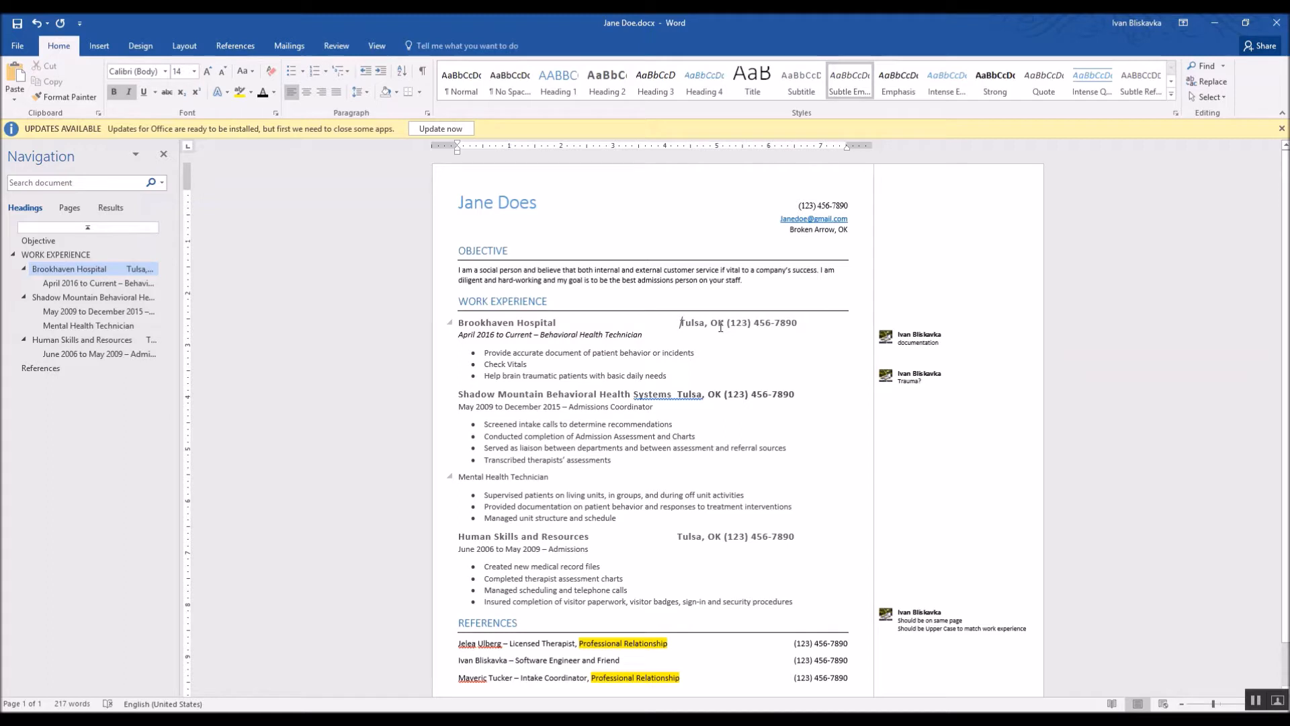
{"action": "key", "text": "shift+Left"}
{"action": "key", "text": "shift+Left"}
{"action": "key", "text": "shift+Left"}
{"action": "key", "text": "shift+Left"}
{"action": "key", "text": "shift+Left"}
{"action": "key", "text": "Delete"}
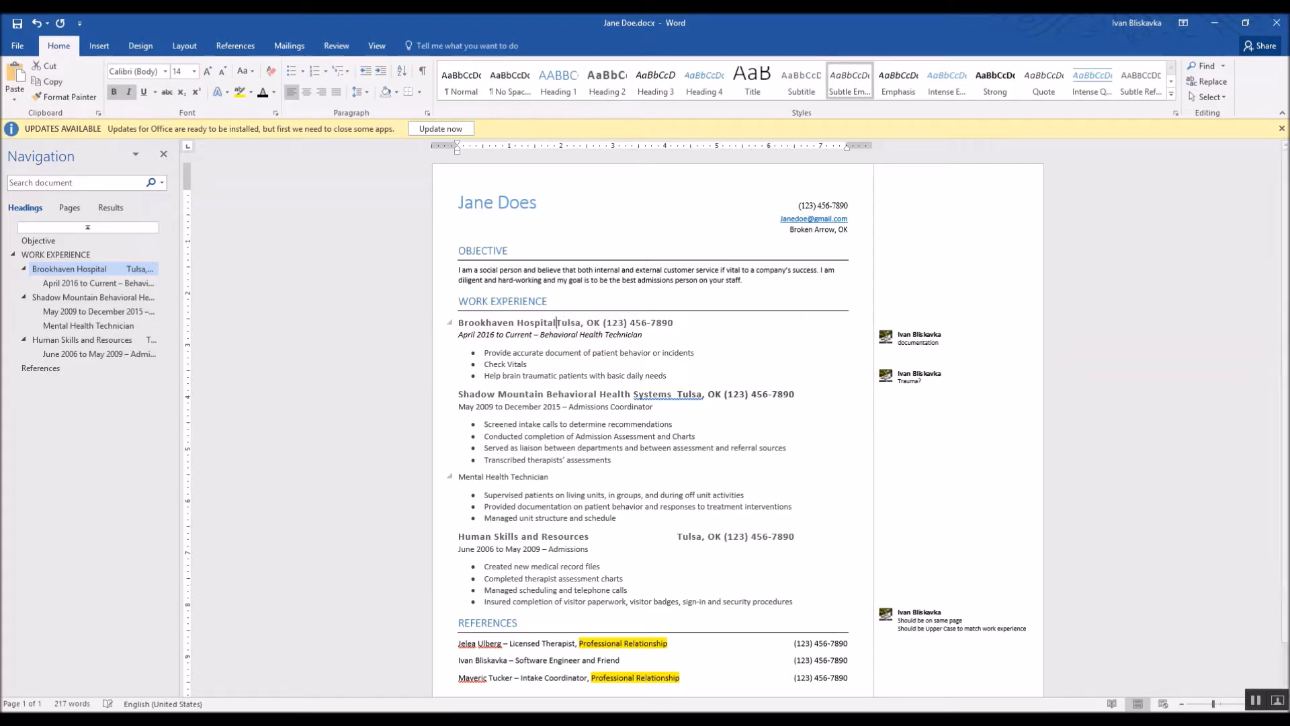
Step: Add a right tab stop at the right margin for the Brookhaven Hospital heading and tab its location and phone number to it
{"action": "double_click", "coordinate": [685, 151]}
{"action": "left_click", "coordinate": [697, 363]}
{"action": "left_click", "coordinate": [678, 460]}
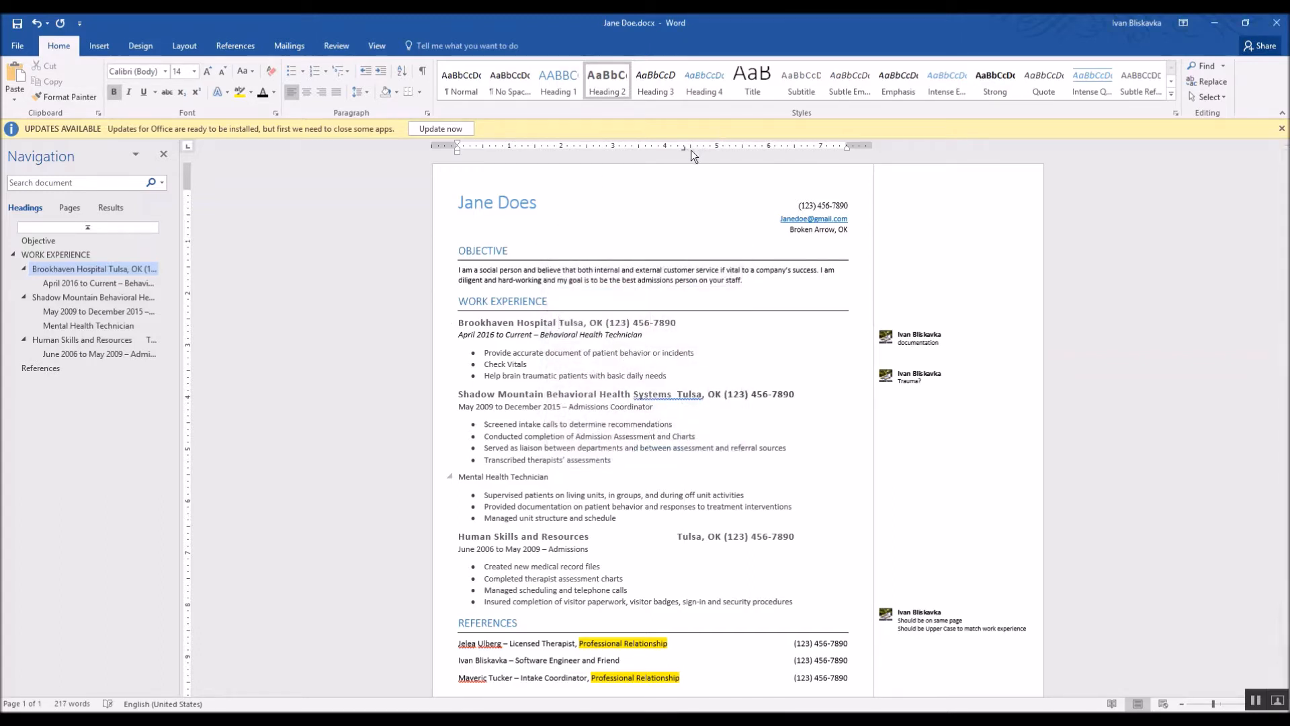
{"action": "left_click_drag", "start_coordinate": [684, 149], "coordinate": [845, 147]}
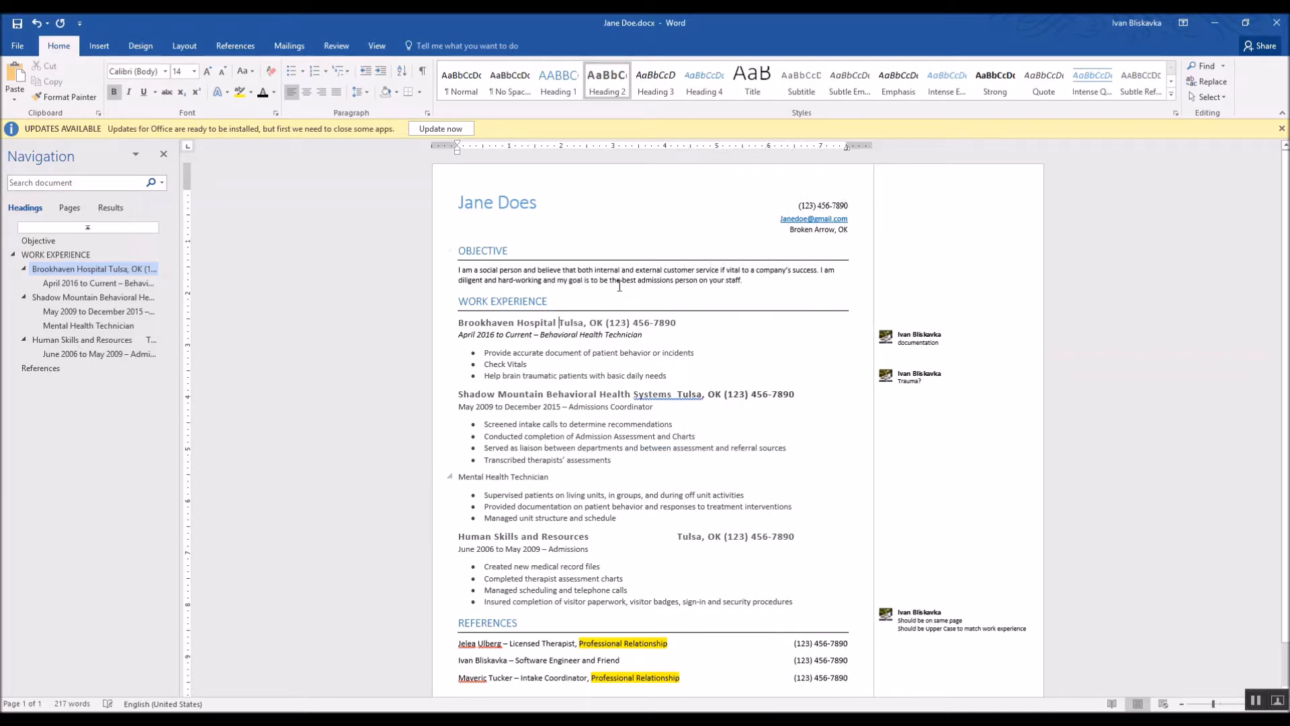
{"action": "key", "text": "Tab"}
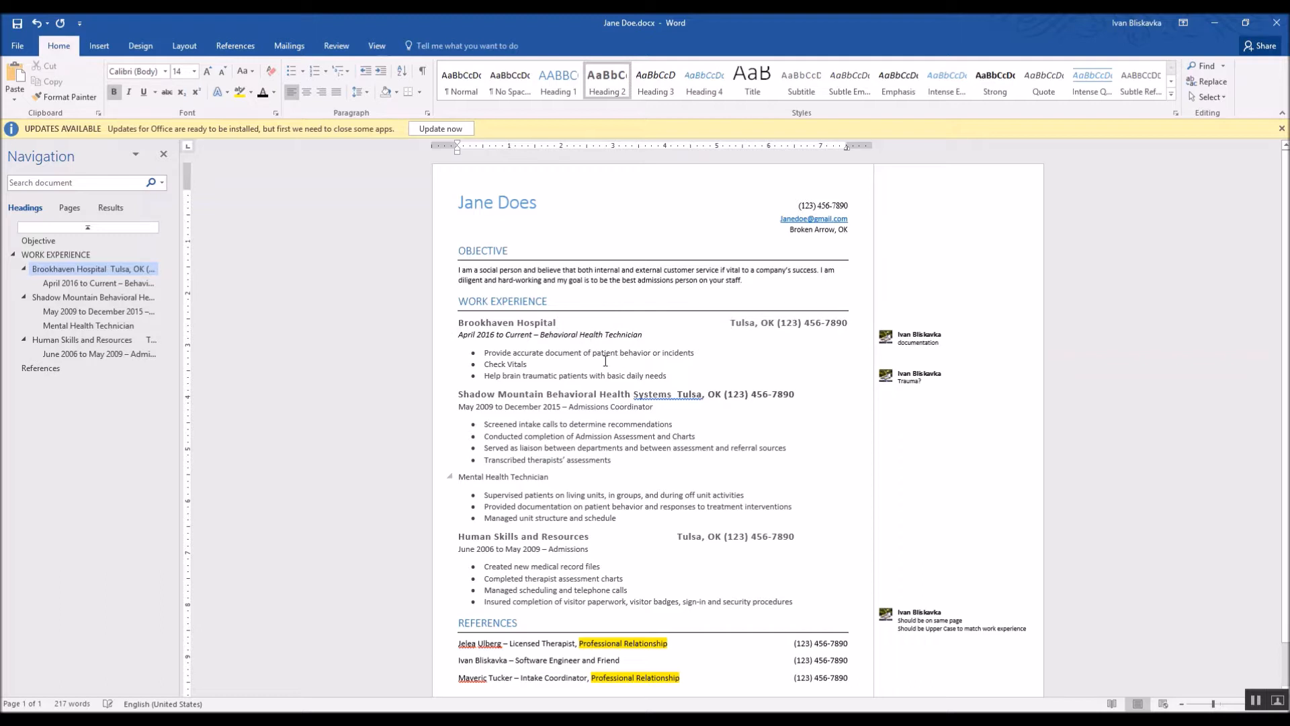
Step: Right-align the location and phone number in the Shadow Mountain heading using a tab stop at the right margin
{"action": "left_click", "coordinate": [677, 394]}
{"action": "key", "text": "BackSpace"}
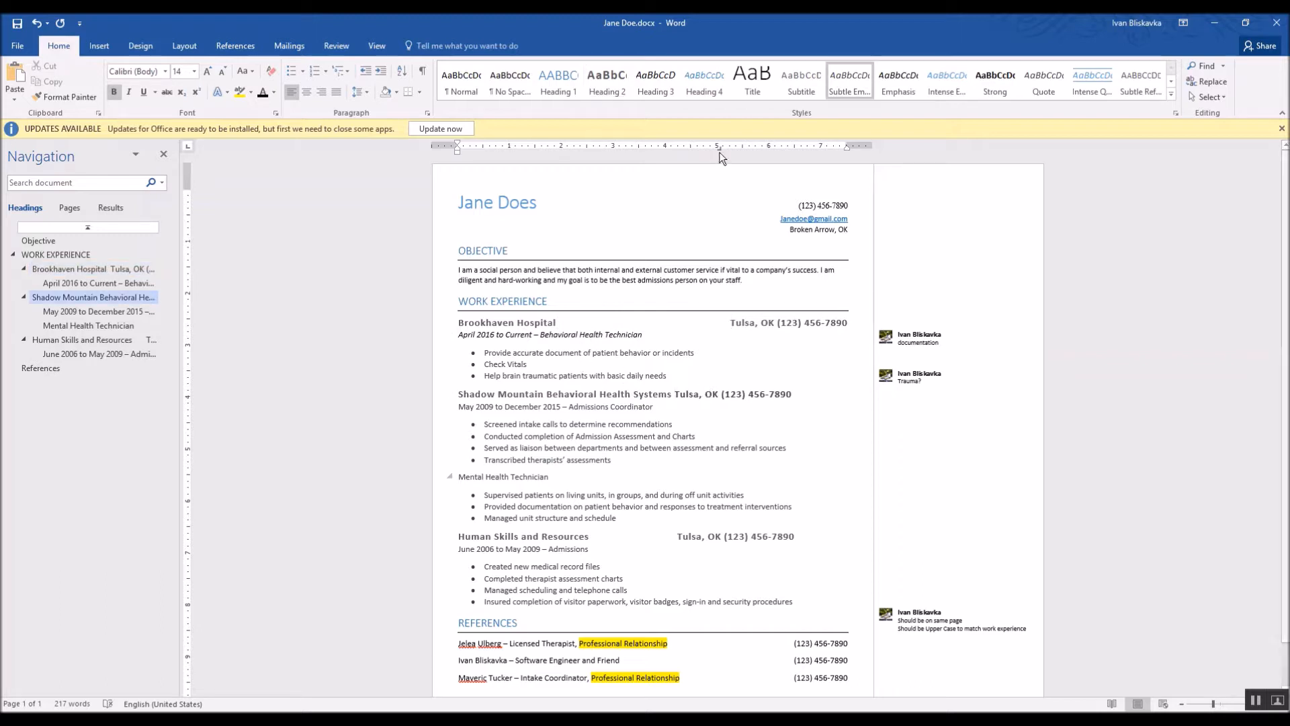
{"action": "left_click_drag", "start_coordinate": [720, 148], "coordinate": [846, 150]}
{"action": "left_click", "coordinate": [675, 394]}
{"action": "key", "text": "Tab"}
Step: Delete the blank spacing between "Human Skills and Resources" and its location in the heading line
{"action": "left_click", "coordinate": [676, 536]}
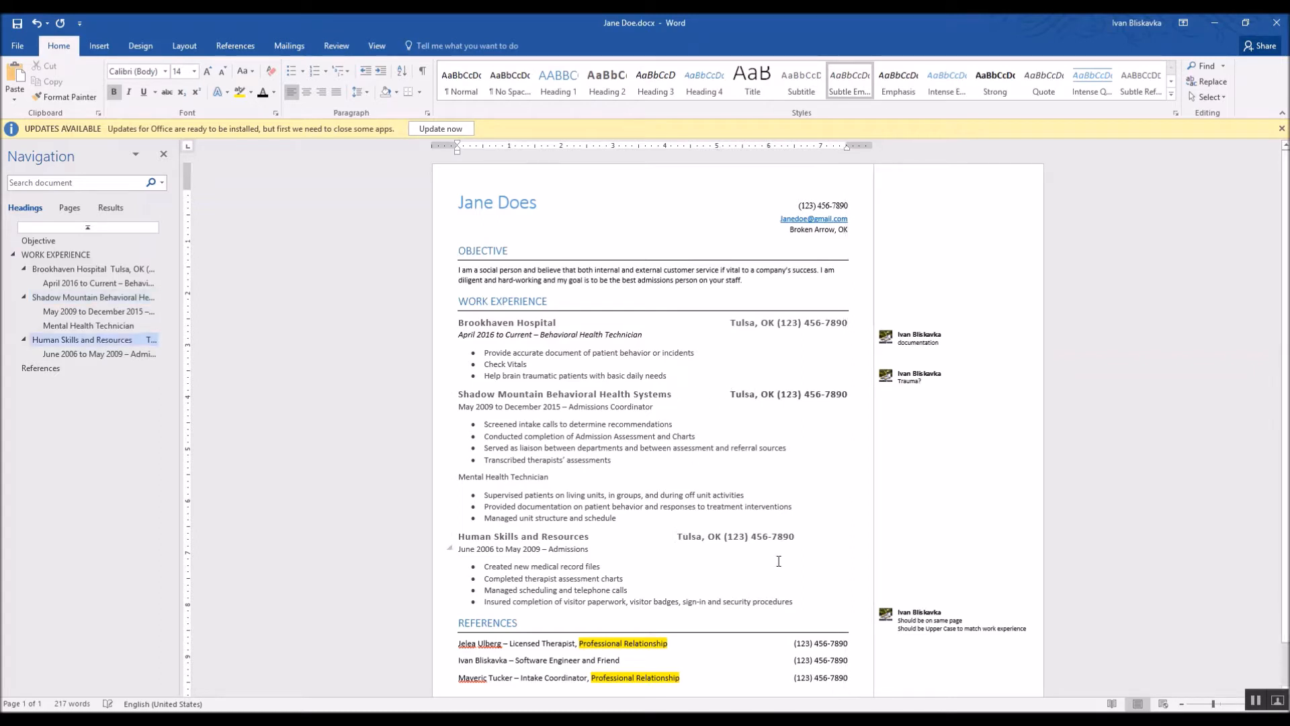
{"action": "key", "text": "shift+Left"}
{"action": "key", "text": "shift+Left"}
{"action": "key", "text": "shift+Left"}
{"action": "key", "text": "shift+Left"}
{"action": "key", "text": "shift+Left"}
{"action": "key", "text": "shift+Left"}
{"action": "key", "text": "shift+Left"}
{"action": "key", "text": "shift+Left"}
{"action": "key", "text": "shift+Left"}
{"action": "key", "text": "shift+Left"}
{"action": "key", "text": "shift+Left"}
{"action": "key", "text": "shift+Left"}
{"action": "key", "text": "shift+Left"}
{"action": "key", "text": "shift+Left"}
{"action": "key", "text": "shift+Left"}
{"action": "key", "text": "shift+Left"}
{"action": "key", "text": "shift+Left"}
{"action": "key", "text": "shift+Left"}
{"action": "key", "text": "shift+Left"}
{"action": "key", "text": "shift+Left"}
{"action": "key", "text": "BackSpace"}
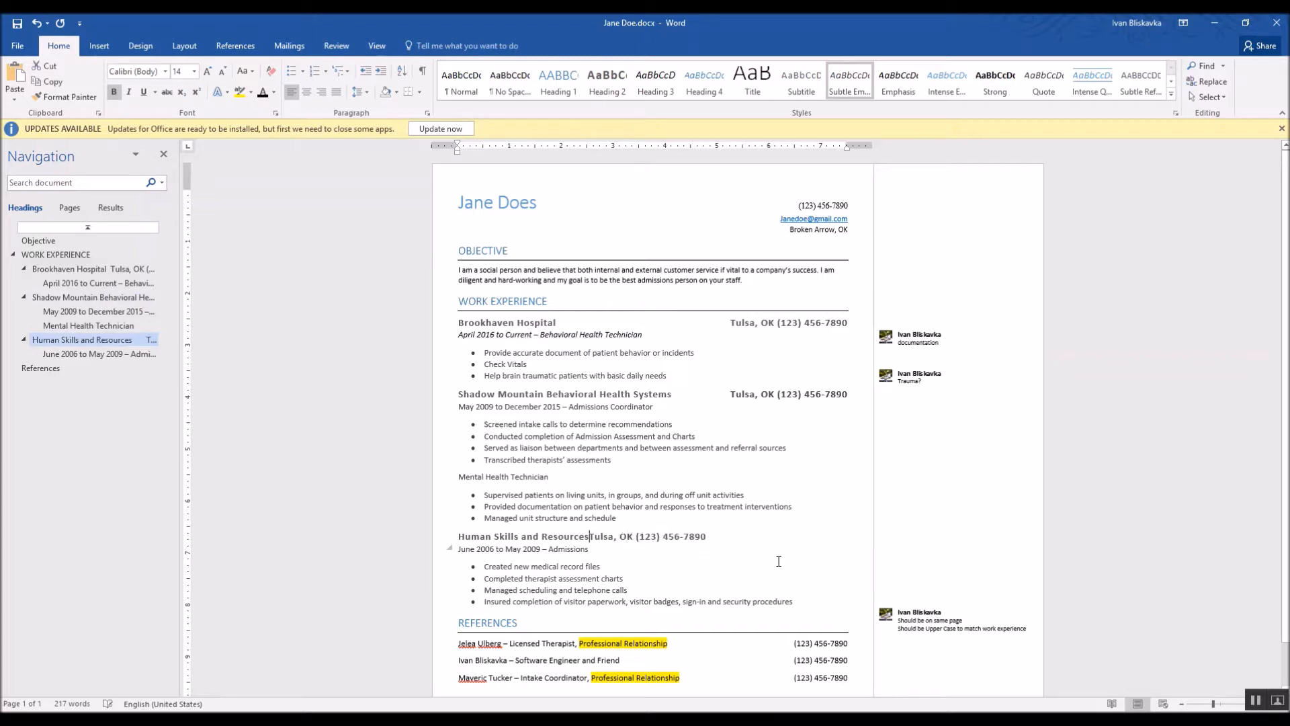
Step: Set a right tab stop at the right margin for the Human Skills and Resources heading and tab its location and phone number to it
{"action": "double_click", "coordinate": [623, 151]}
{"action": "left_click", "coordinate": [692, 360]}
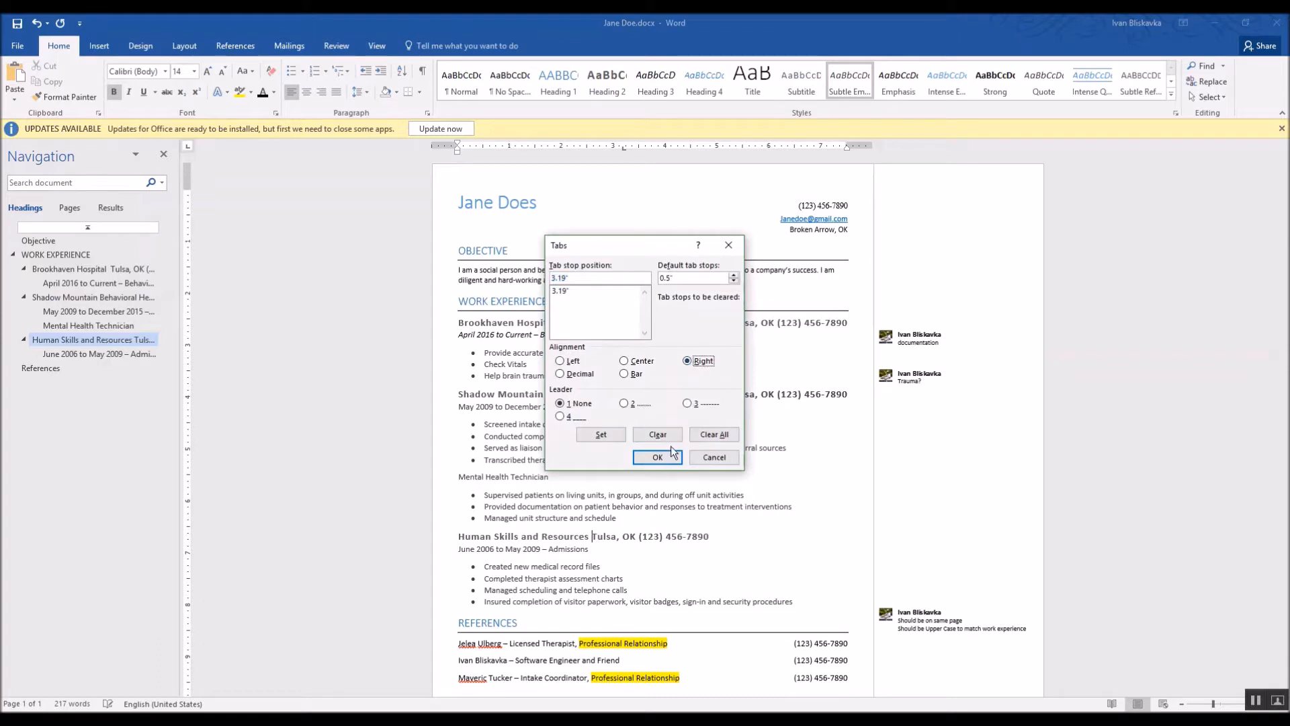
{"action": "left_click", "coordinate": [669, 457]}
{"action": "left_click_drag", "start_coordinate": [622, 150], "coordinate": [847, 147]}
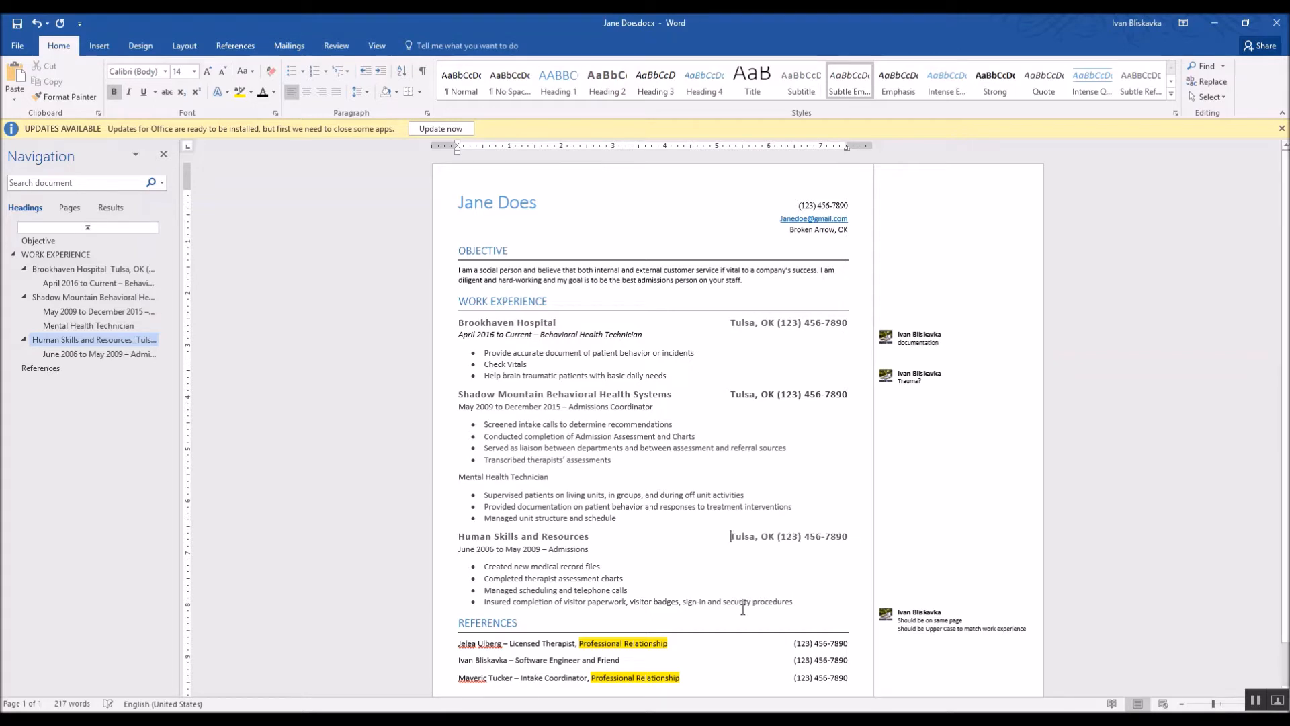
Step: Review the comment on the REFERENCES heading, the reference entries, and the name and contact details at the start of the resume
{"action": "scroll", "coordinate": [624, 535], "scroll_direction": "down", "scroll_amount": 1}
{"action": "left_click", "coordinate": [907, 577]}
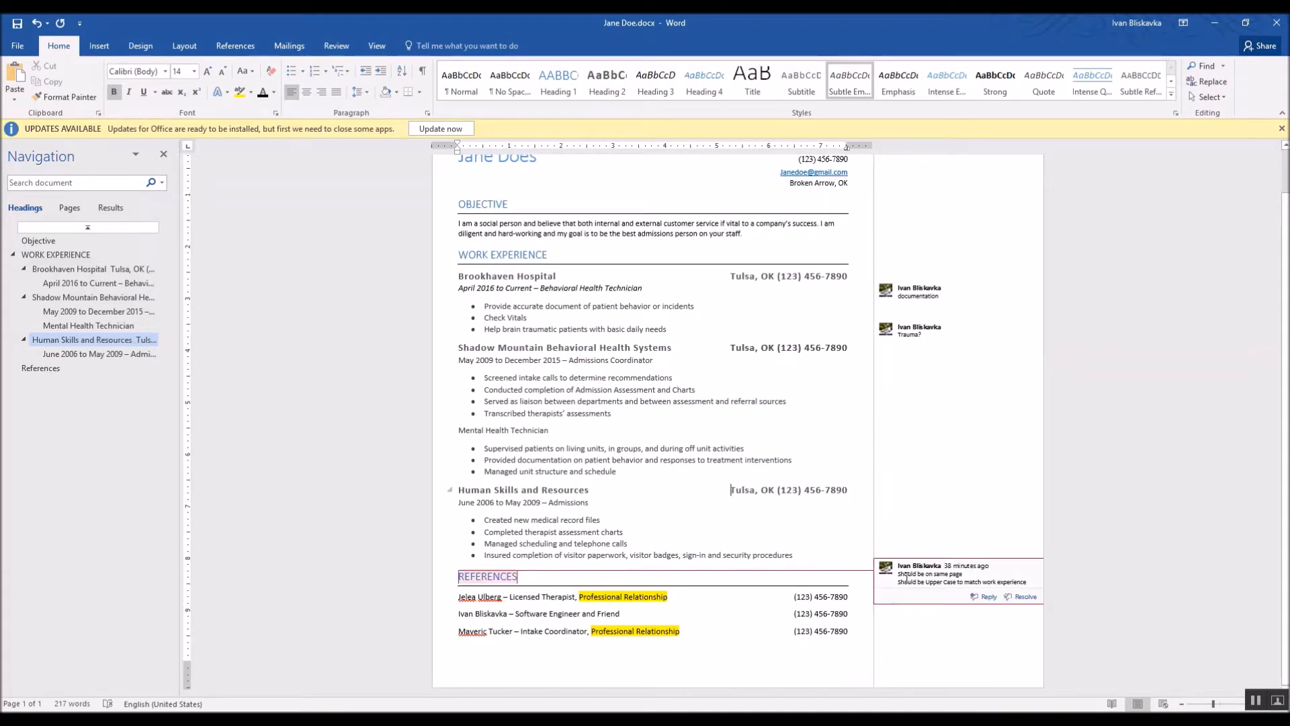
{"action": "key", "text": "Escape"}
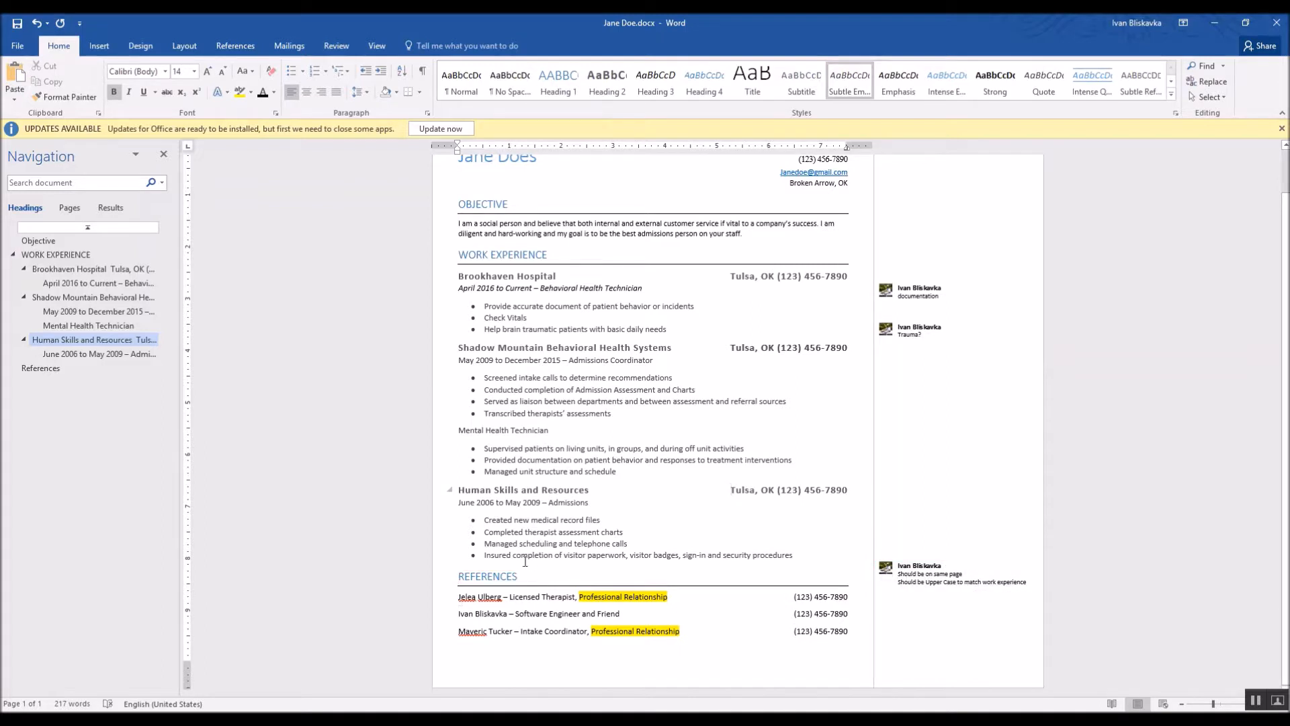
{"action": "left_click", "coordinate": [531, 604]}
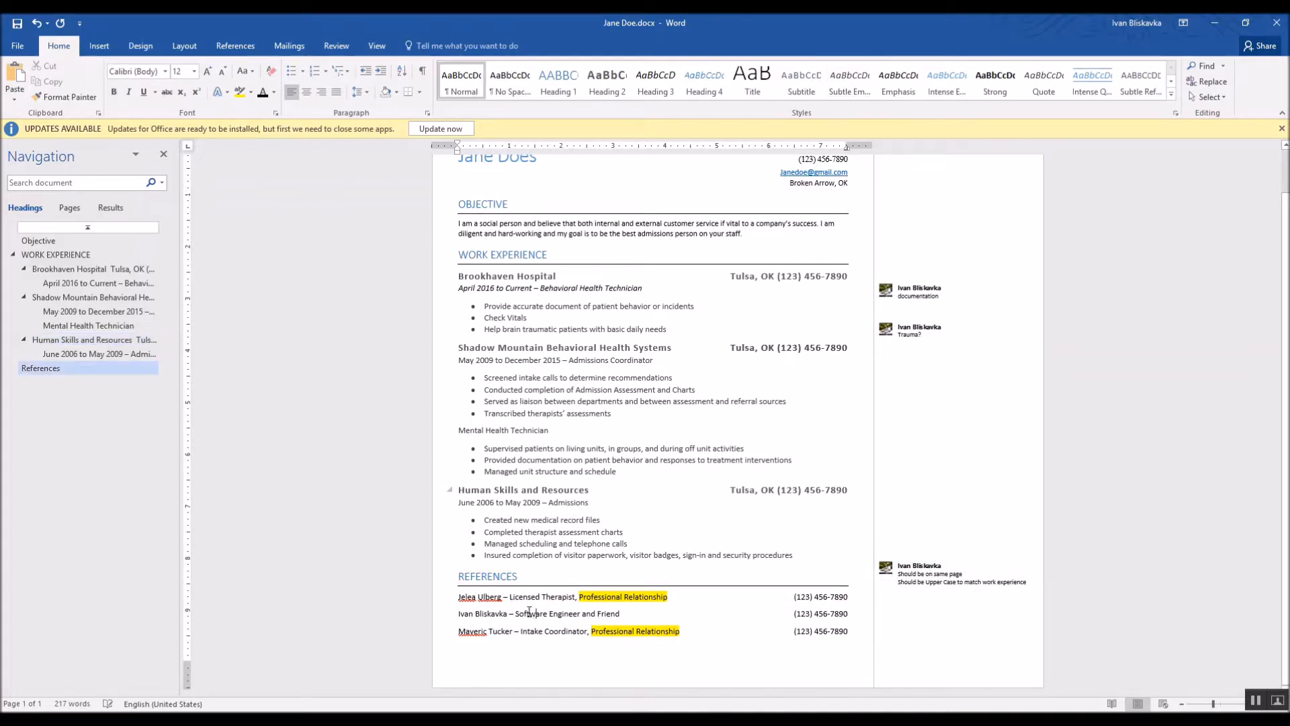
{"action": "left_click", "coordinate": [459, 612]}
{"action": "scroll", "coordinate": [592, 459], "scroll_direction": "up", "scroll_amount": 2}
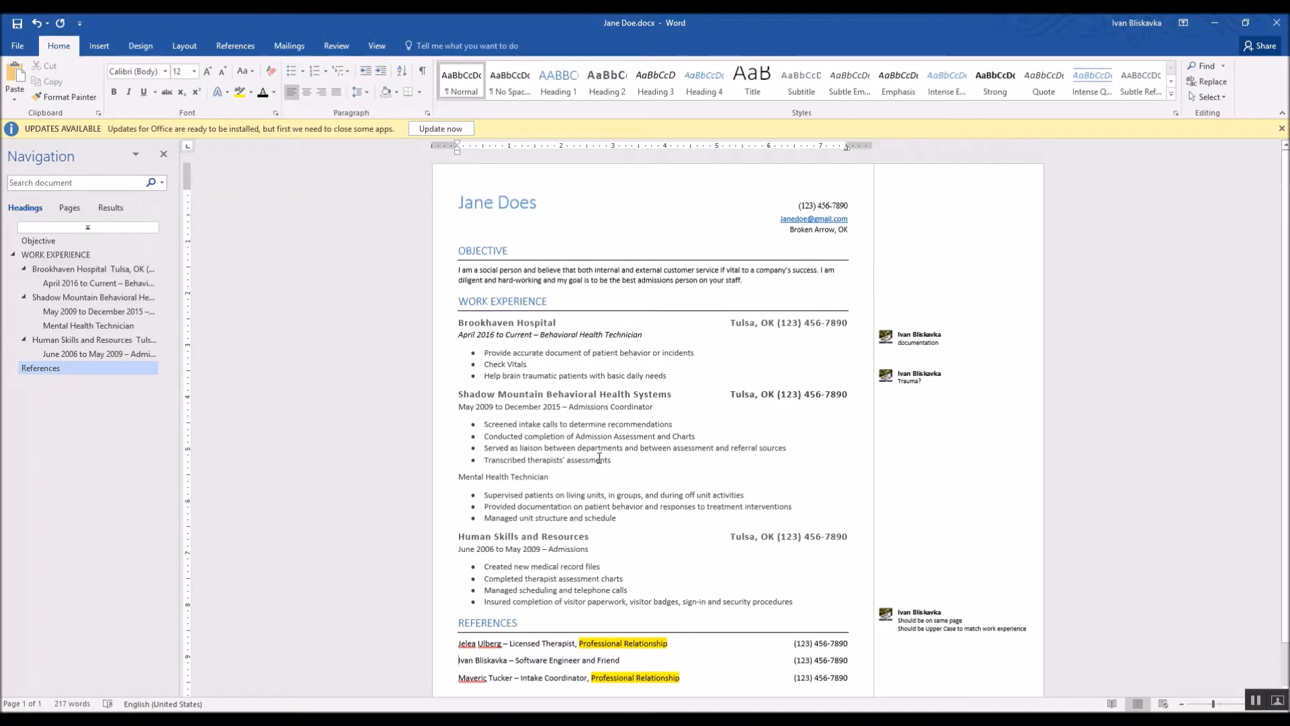
{"action": "left_click", "coordinate": [760, 197]}
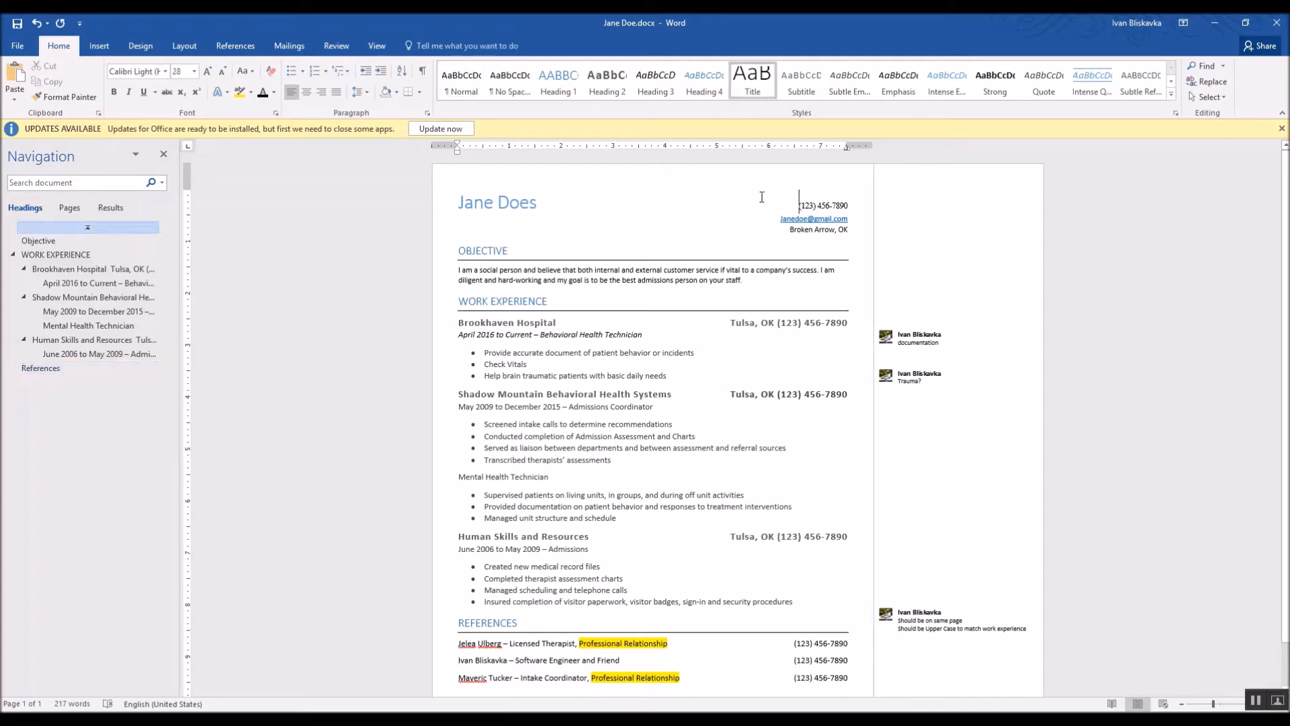
{"action": "left_click", "coordinate": [486, 200]}
{"action": "left_click", "coordinate": [541, 203]}
{"action": "left_click", "coordinate": [800, 203]}
{"action": "key", "text": "Down"}
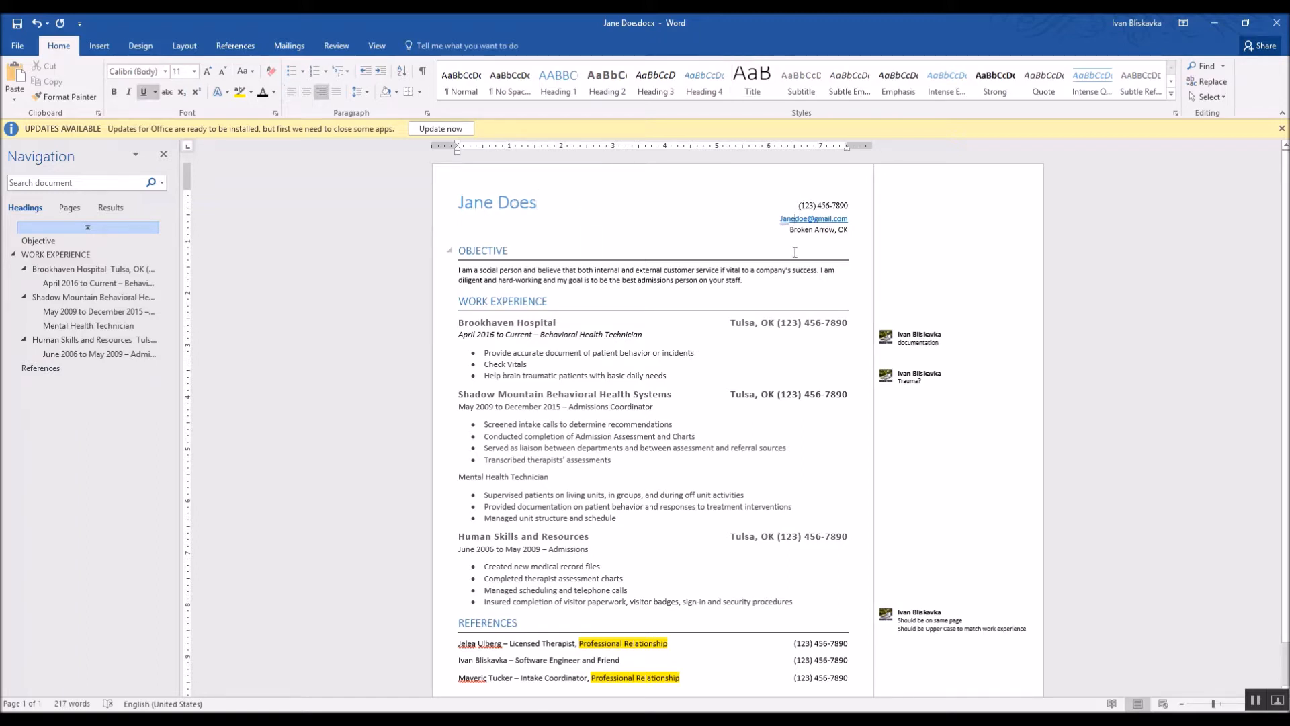
Step: Join the phone number, e-mail and location onto the name line and apply the Title style to the whole line
{"action": "key", "text": "Home"}
{"action": "key", "text": "BackSpace"}
{"action": "key", "text": "BackSpace"}
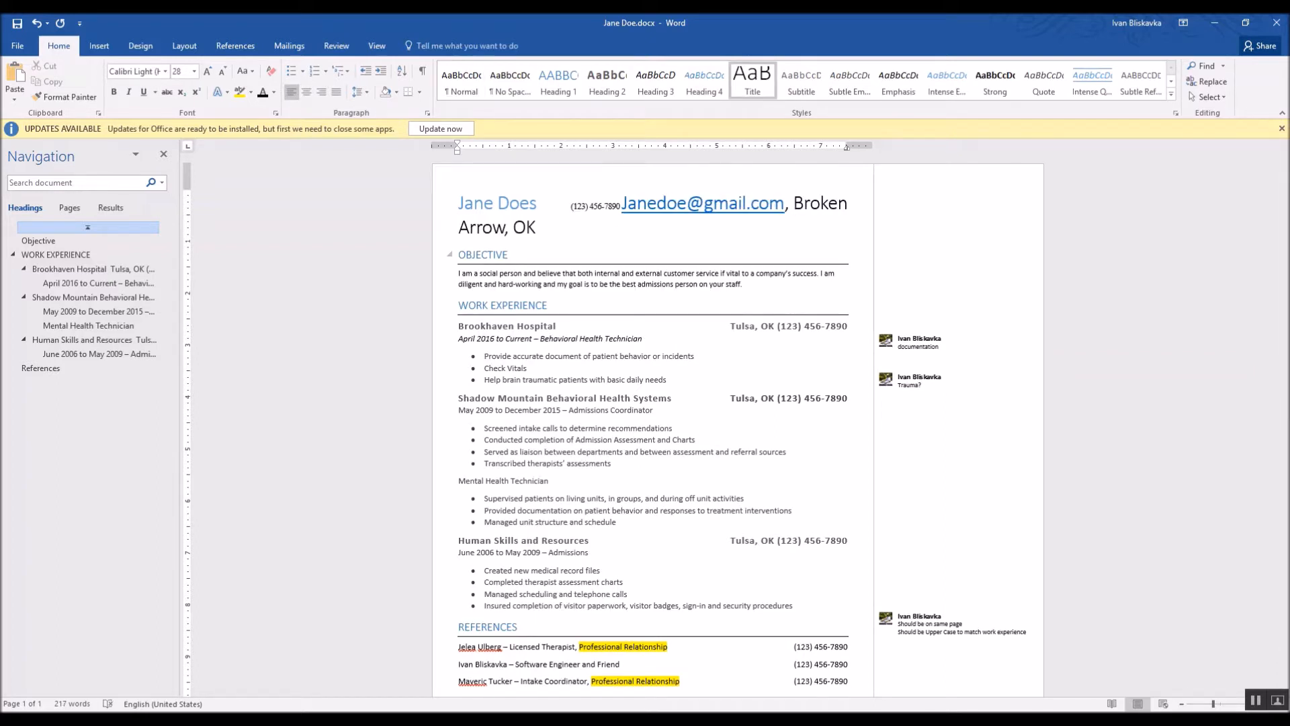
{"action": "key", "text": "ctrl+Left"}
{"action": "key", "text": "ctrl+Left"}
{"action": "key", "text": "ctrl+Left"}
{"action": "key", "text": "ctrl+Left"}
{"action": "key", "text": "ctrl+Left"}
{"action": "key", "text": "ctrl+Left"}
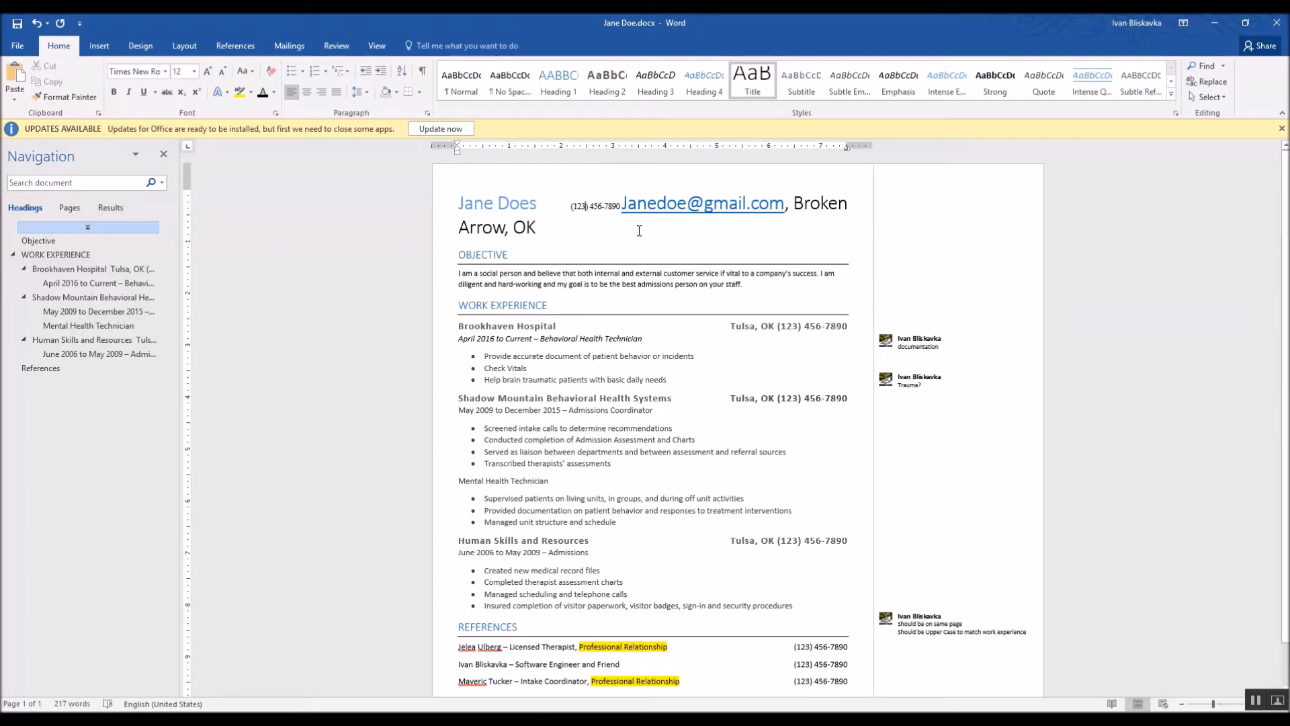
{"action": "left_click_drag", "start_coordinate": [544, 227], "coordinate": [457, 210]}
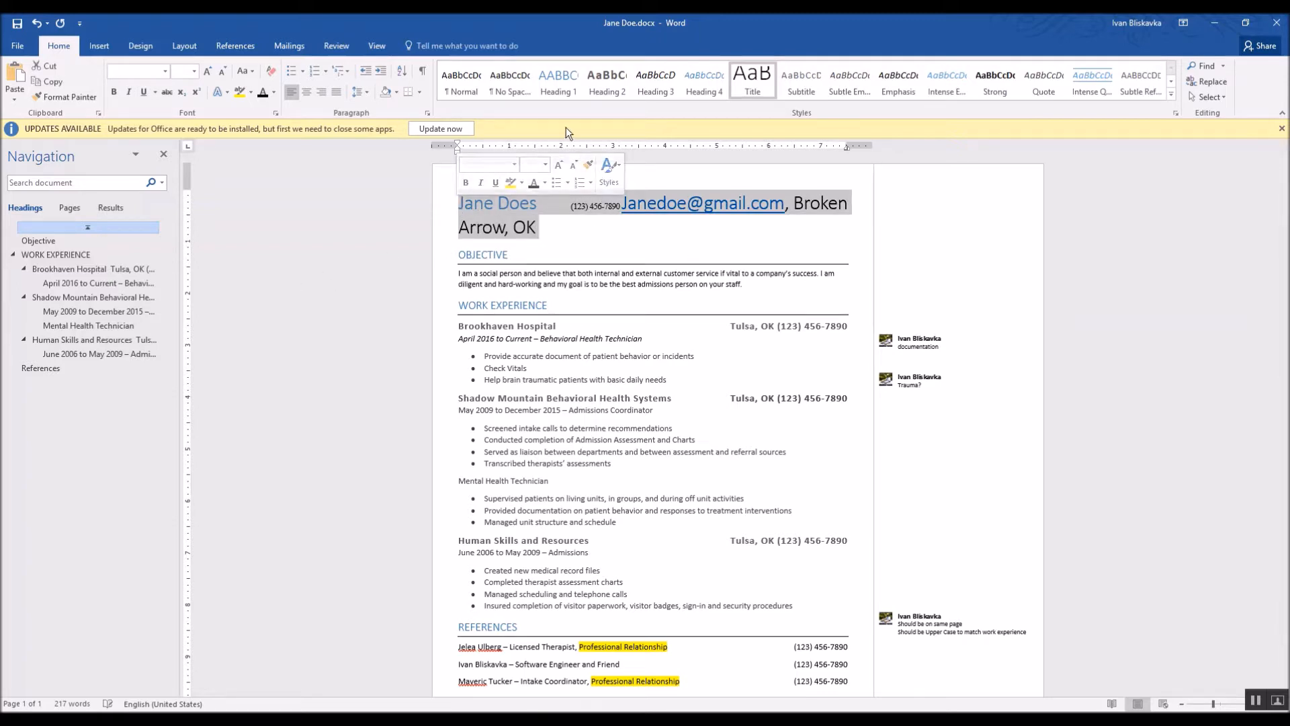
{"action": "left_click", "coordinate": [742, 90]}
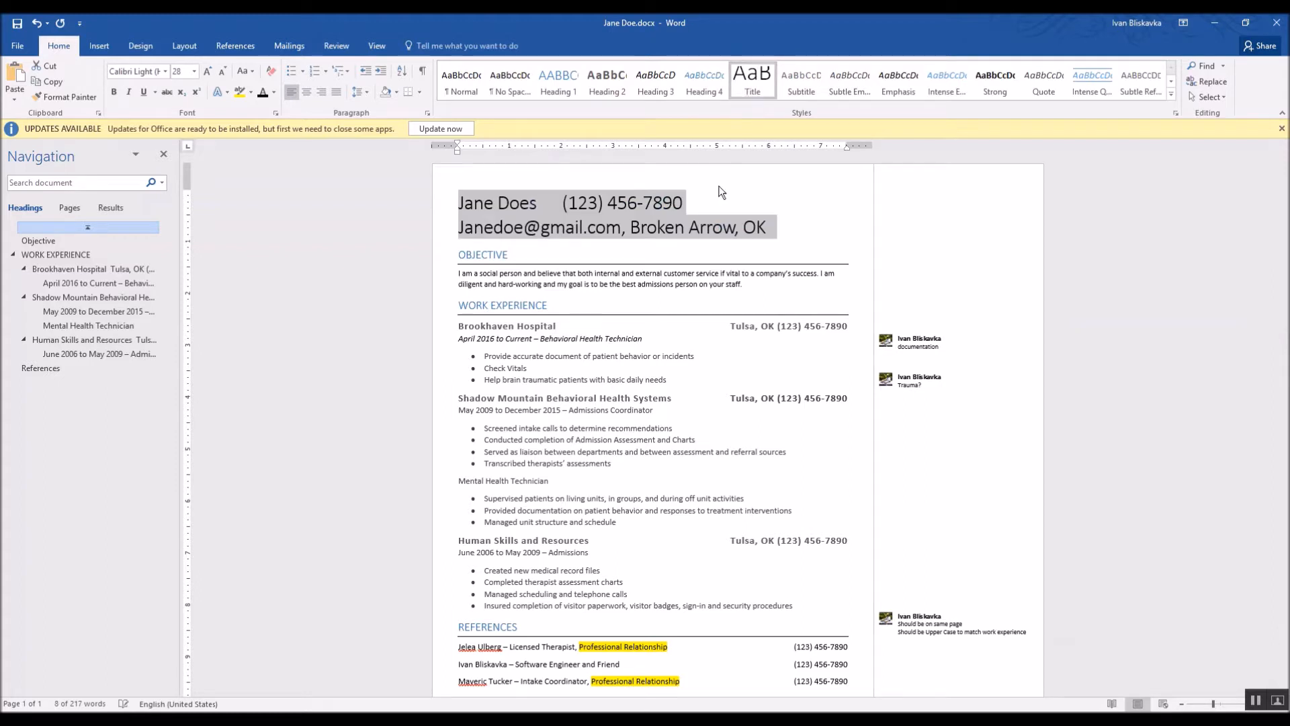
Step: Correct the name's ending, replace the tab after it with a space, and put a comma between the phone number and the lowercase e-mail
{"action": "left_click", "coordinate": [645, 217]}
{"action": "key", "text": "BackSpace"}
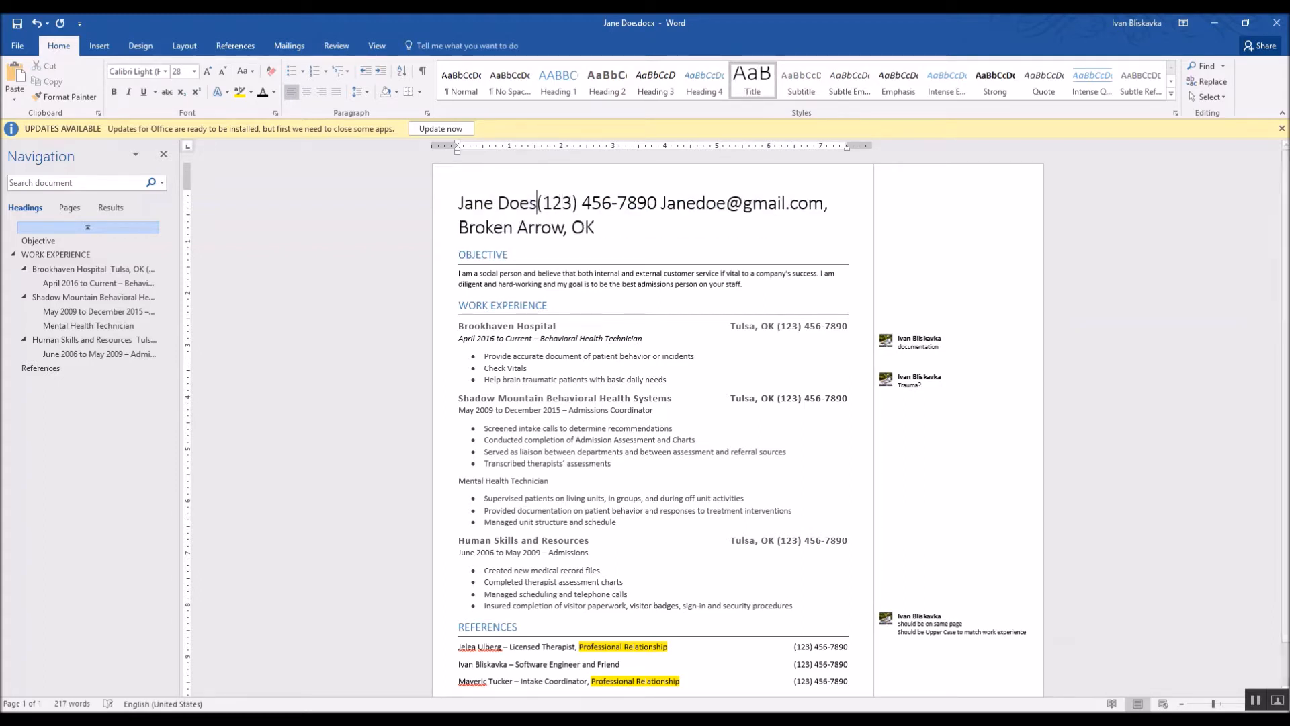
{"action": "key", "text": "BackSpace"}
{"action": "left_click", "coordinate": [654, 203]}
{"action": "type", "text": ","}
{"action": "key", "text": "Right"}
{"action": "key", "text": "ctrl+shift+Right"}
{"action": "key", "text": "ctrl+shift+Right"}
{"action": "key", "text": "ctrl+shift+Right"}
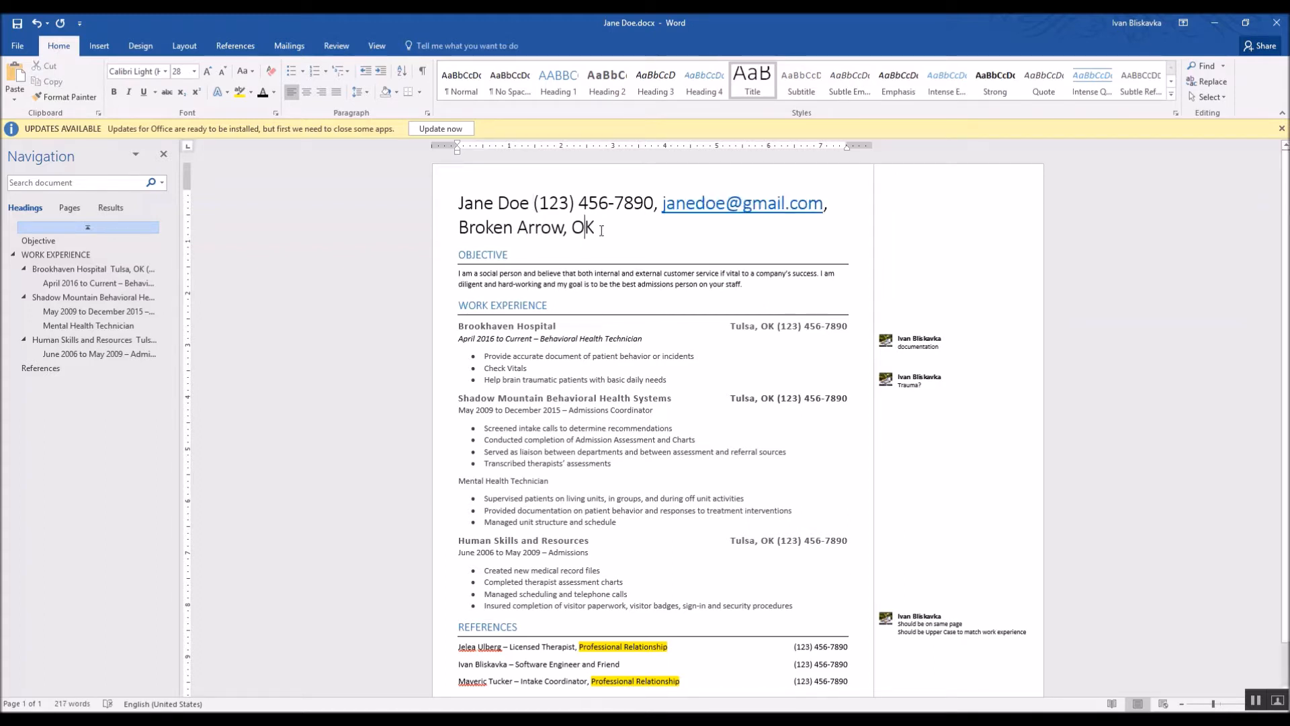
Step: Reduce the font size of the phone number, e-mail and location in the title line to 18 pt
{"action": "left_click_drag", "start_coordinate": [603, 229], "coordinate": [533, 207]}
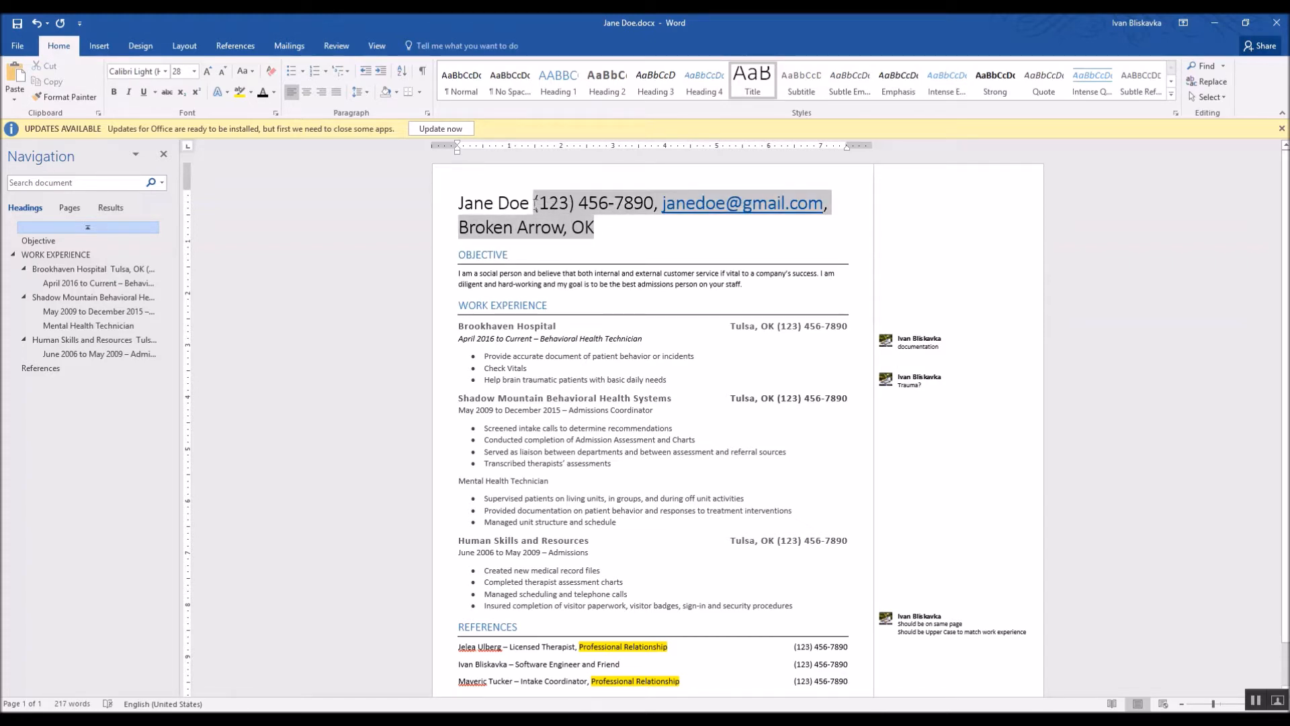
{"action": "left_click", "coordinate": [222, 74]}
{"action": "left_click", "coordinate": [222, 74]}
{"action": "left_click", "coordinate": [222, 74]}
{"action": "left_click", "coordinate": [221, 73]}
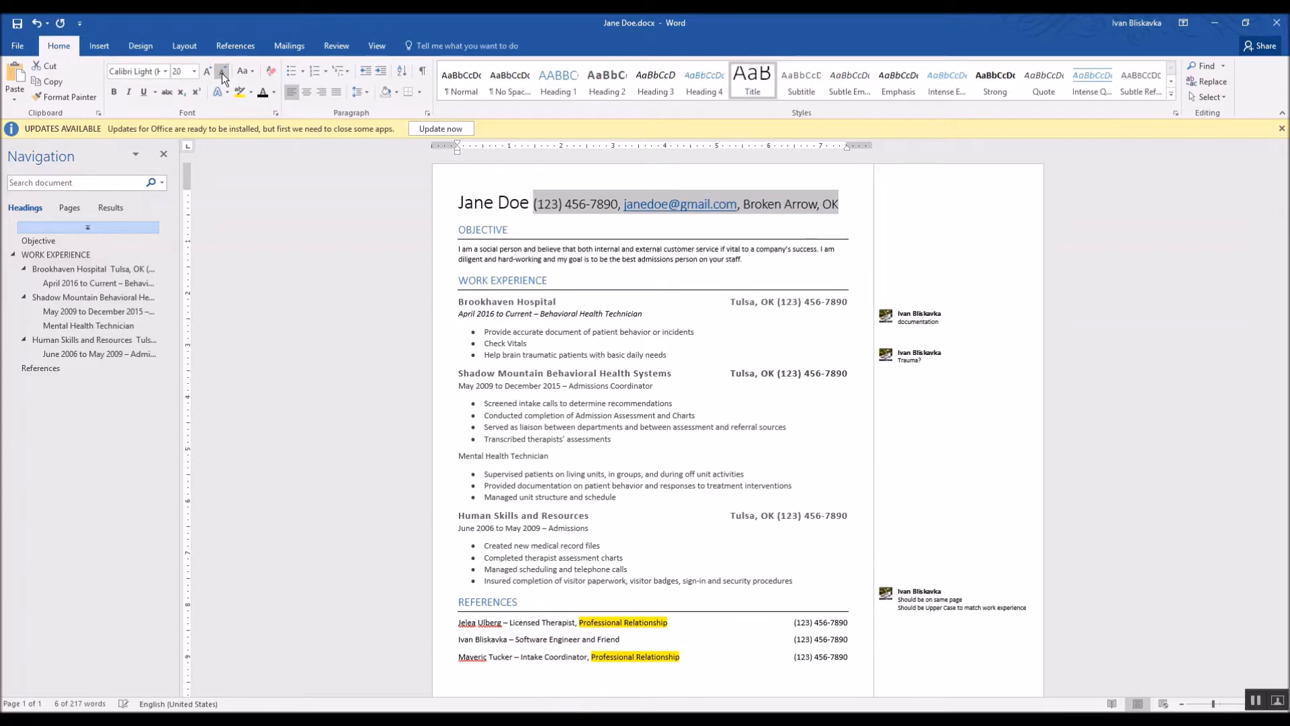
{"action": "left_click", "coordinate": [222, 74]}
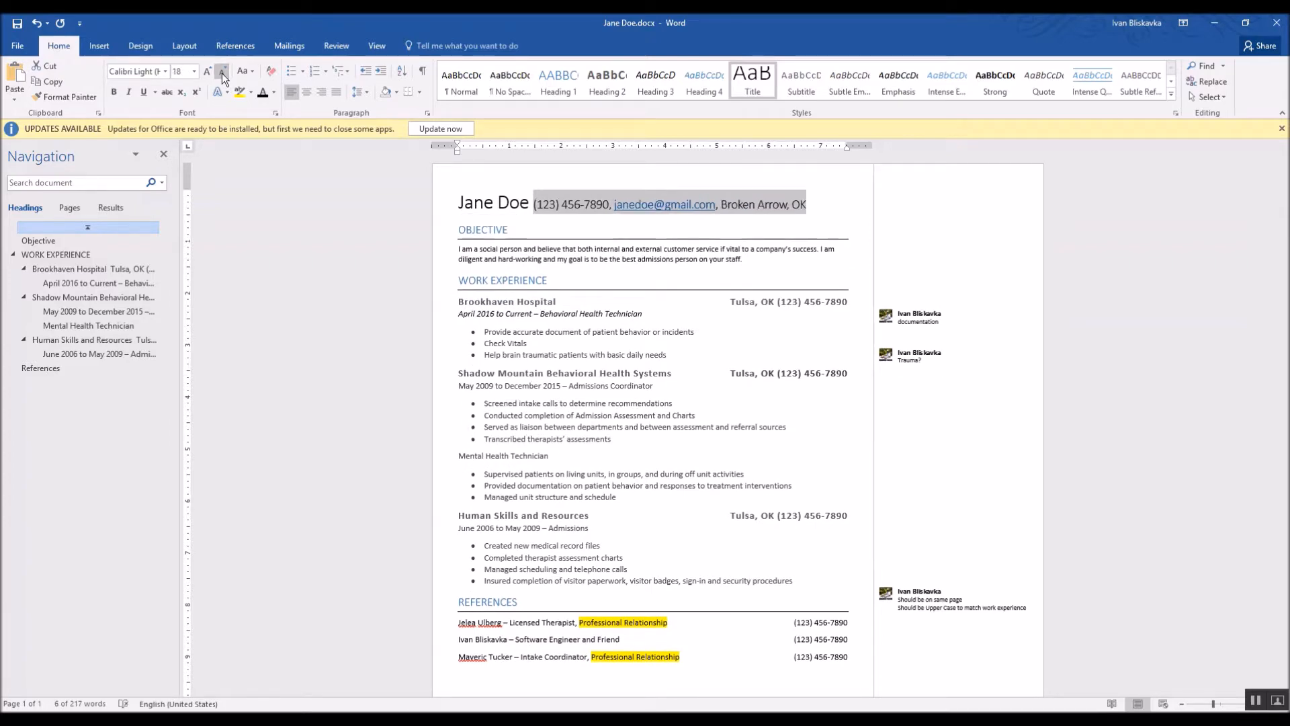
Step: Modify the Title style so its font color is the blue theme color
{"action": "left_click", "coordinate": [532, 205]}
{"action": "right_click", "coordinate": [748, 84]}
{"action": "left_click", "coordinate": [785, 107]}
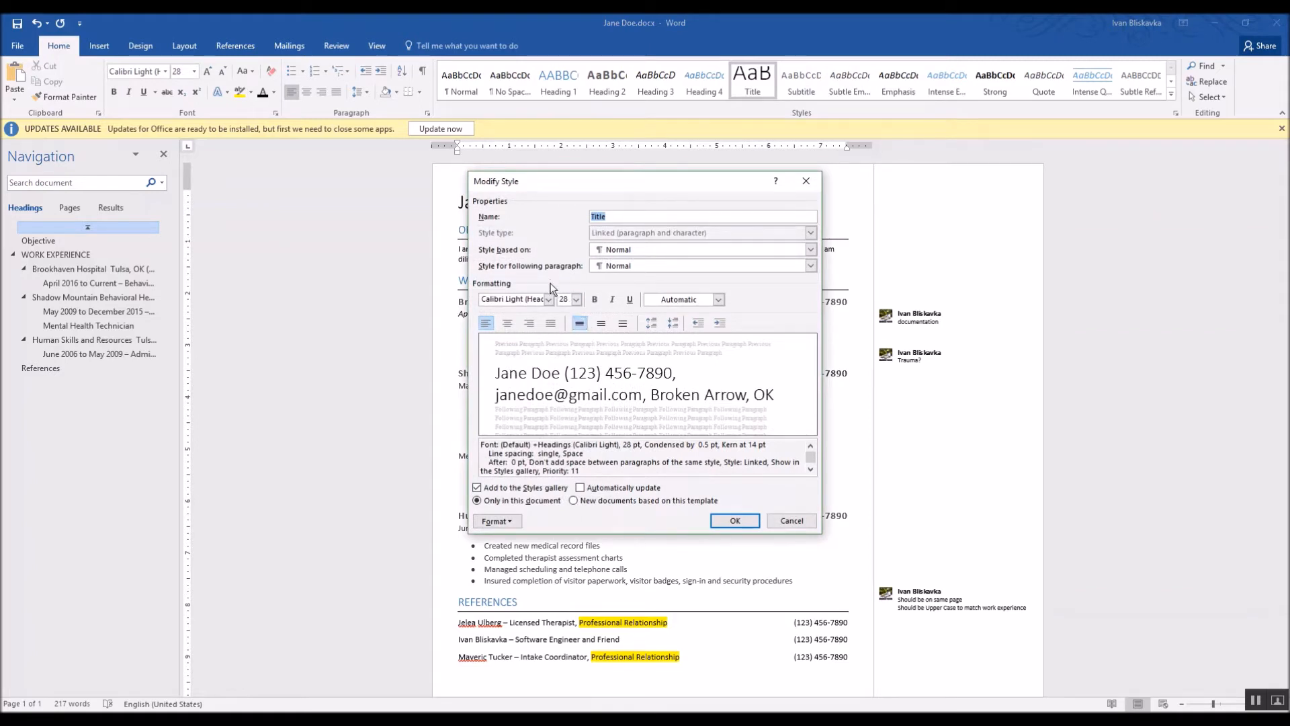
{"action": "left_click", "coordinate": [697, 300]}
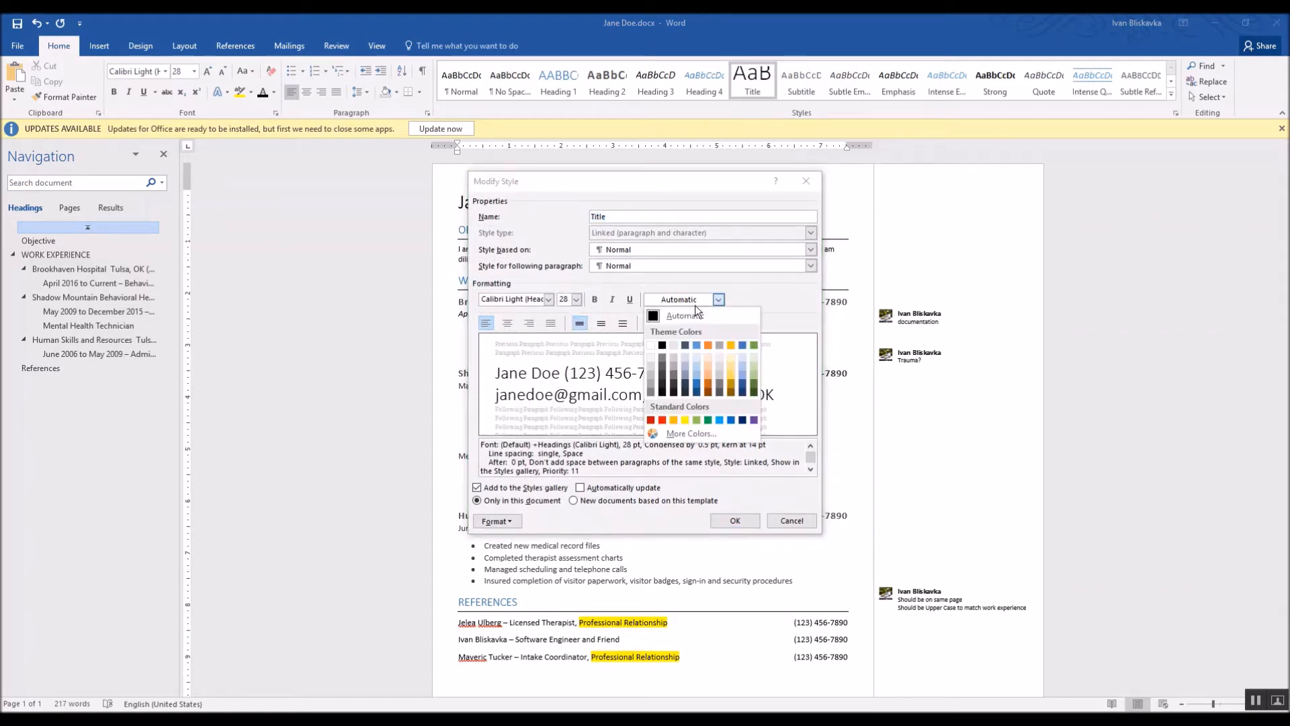
{"action": "left_click", "coordinate": [699, 346]}
{"action": "left_click", "coordinate": [739, 522]}
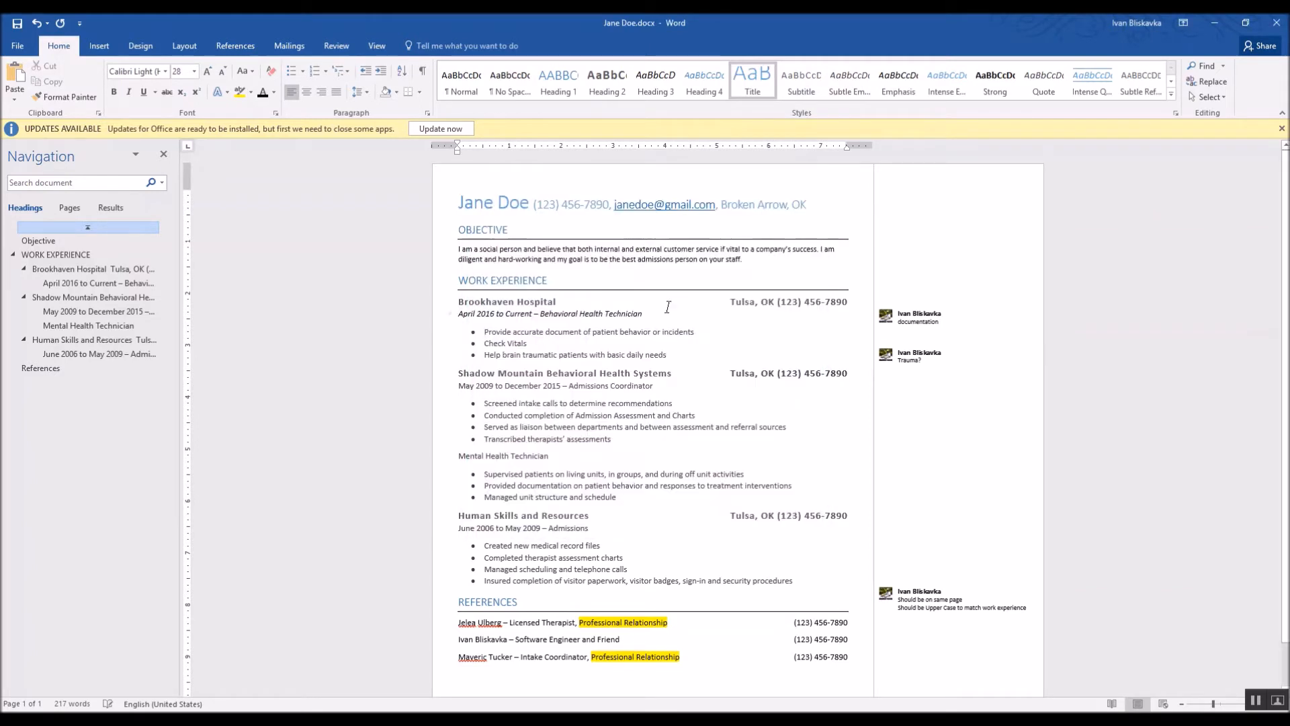
Step: Remove the hyperlink from the e-mail address in the title line
{"action": "key", "text": "End"}
{"action": "right_click", "coordinate": [655, 206]}
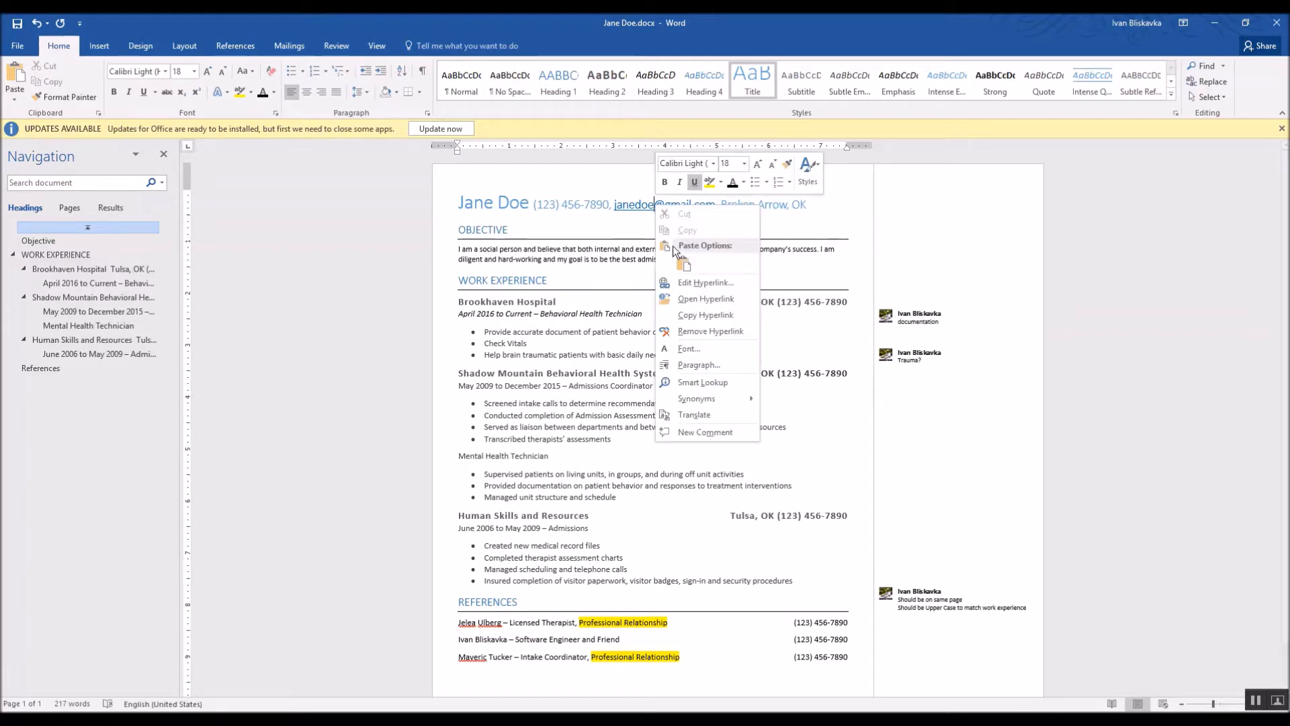
{"action": "left_click", "coordinate": [699, 329]}
Step: Set a right tab stop at the right margin for the title line and tab the contact details to it
{"action": "left_click", "coordinate": [731, 147]}
{"action": "double_click", "coordinate": [732, 147]}
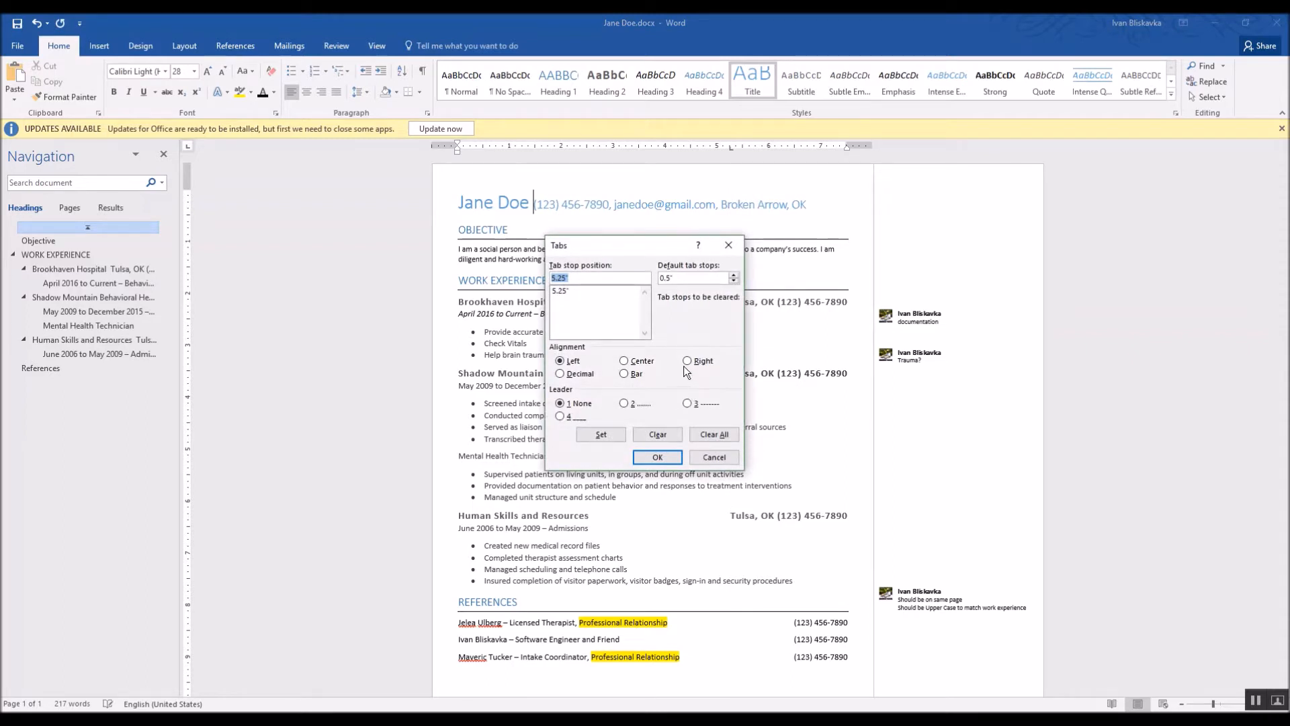
{"action": "left_click", "coordinate": [668, 457]}
{"action": "left_click_drag", "start_coordinate": [731, 147], "coordinate": [848, 147]}
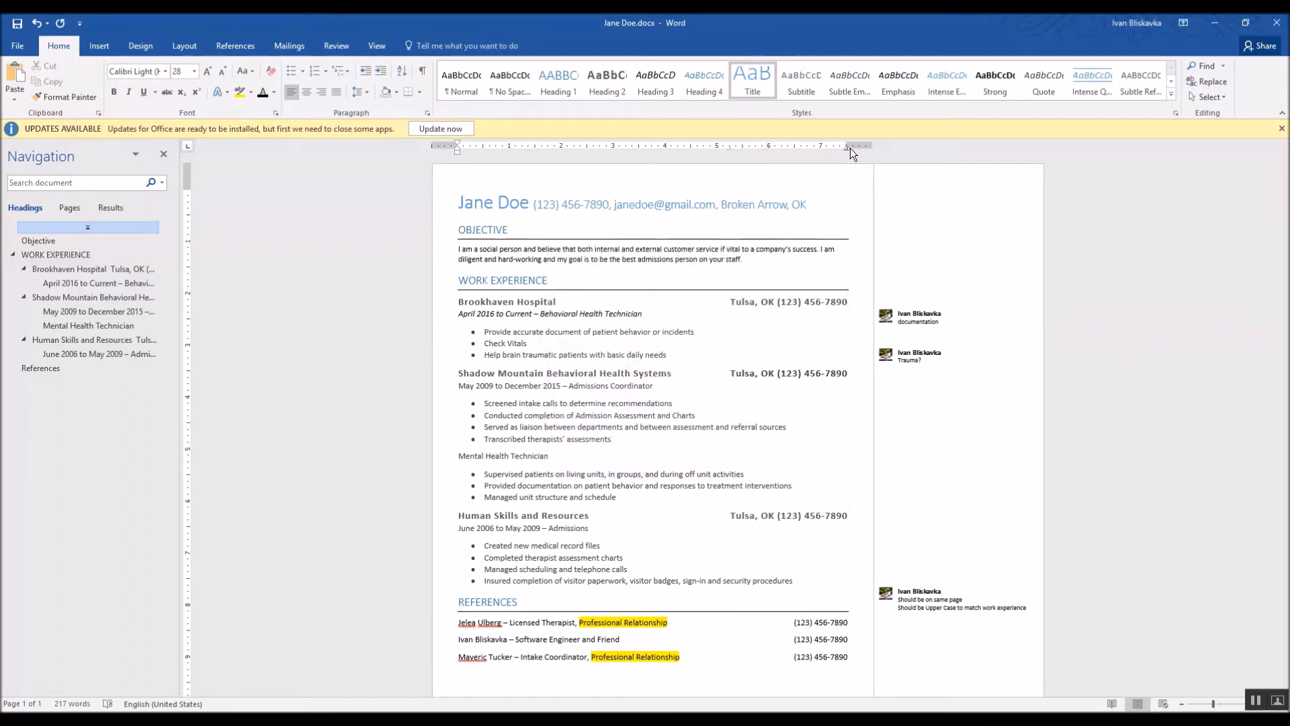
{"action": "key", "text": "Tab"}
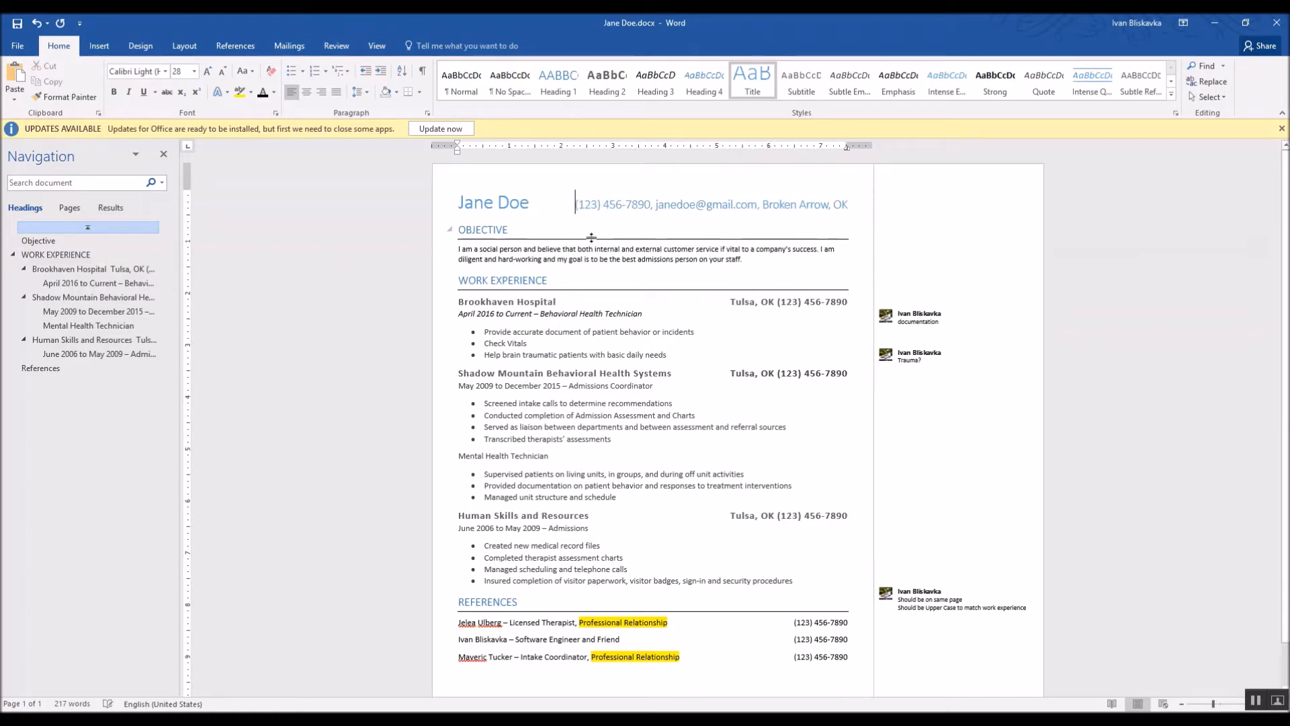
Step: Replace the paragraph breaks between the three reference entries with line breaks to close the gaps
{"action": "left_click", "coordinate": [515, 231]}
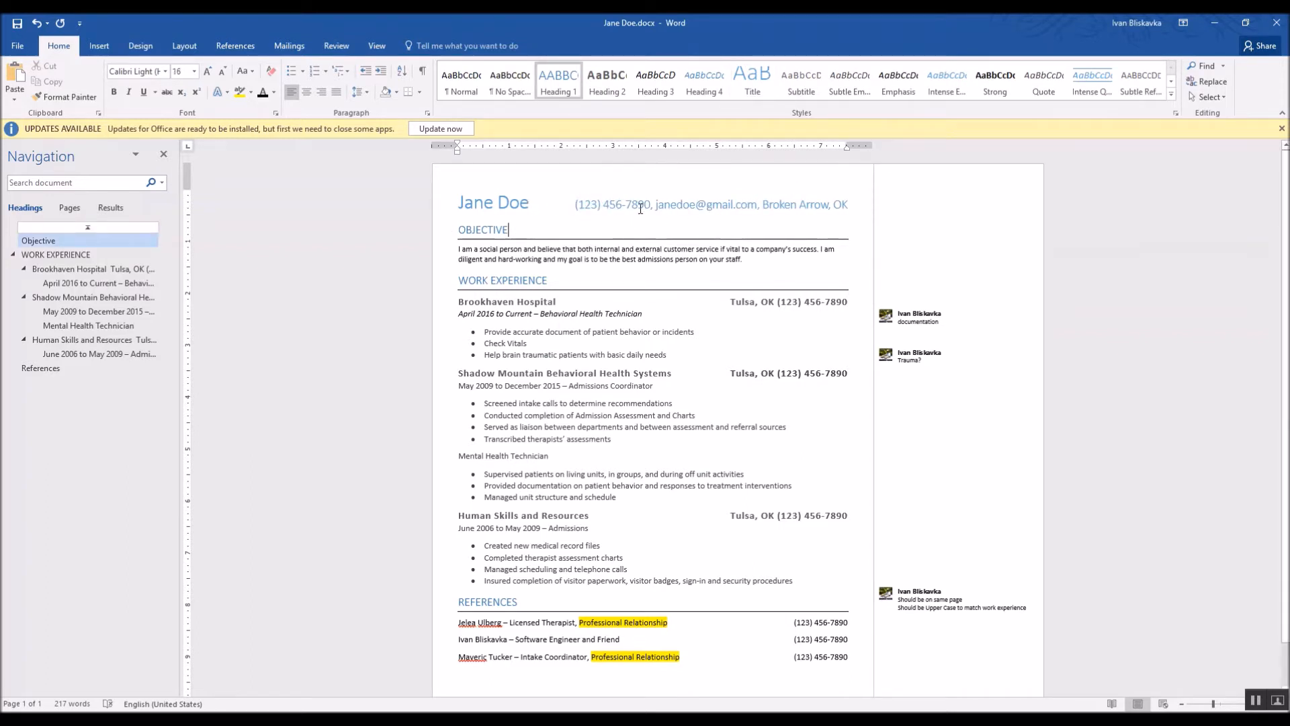
{"action": "key", "text": "Right"}
{"action": "scroll", "coordinate": [629, 607], "scroll_direction": "down", "scroll_amount": 1}
{"action": "left_click", "coordinate": [682, 595]}
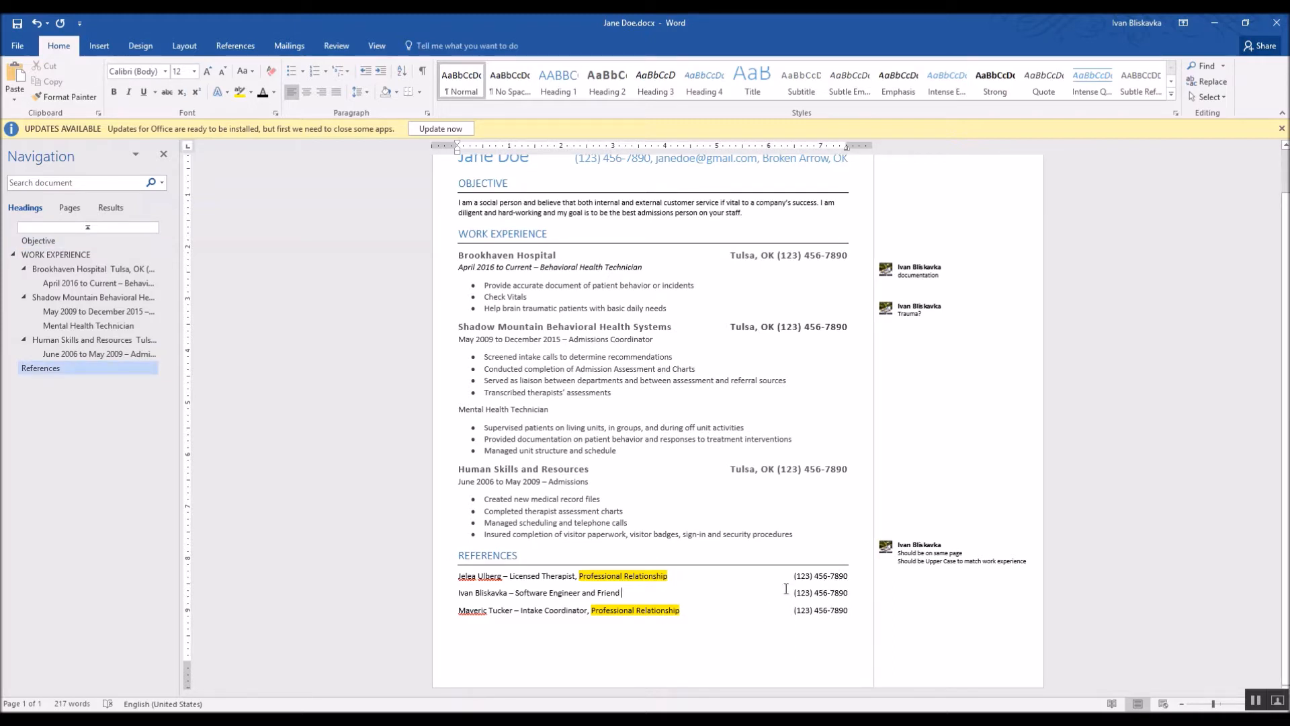
{"action": "left_click", "coordinate": [459, 592]}
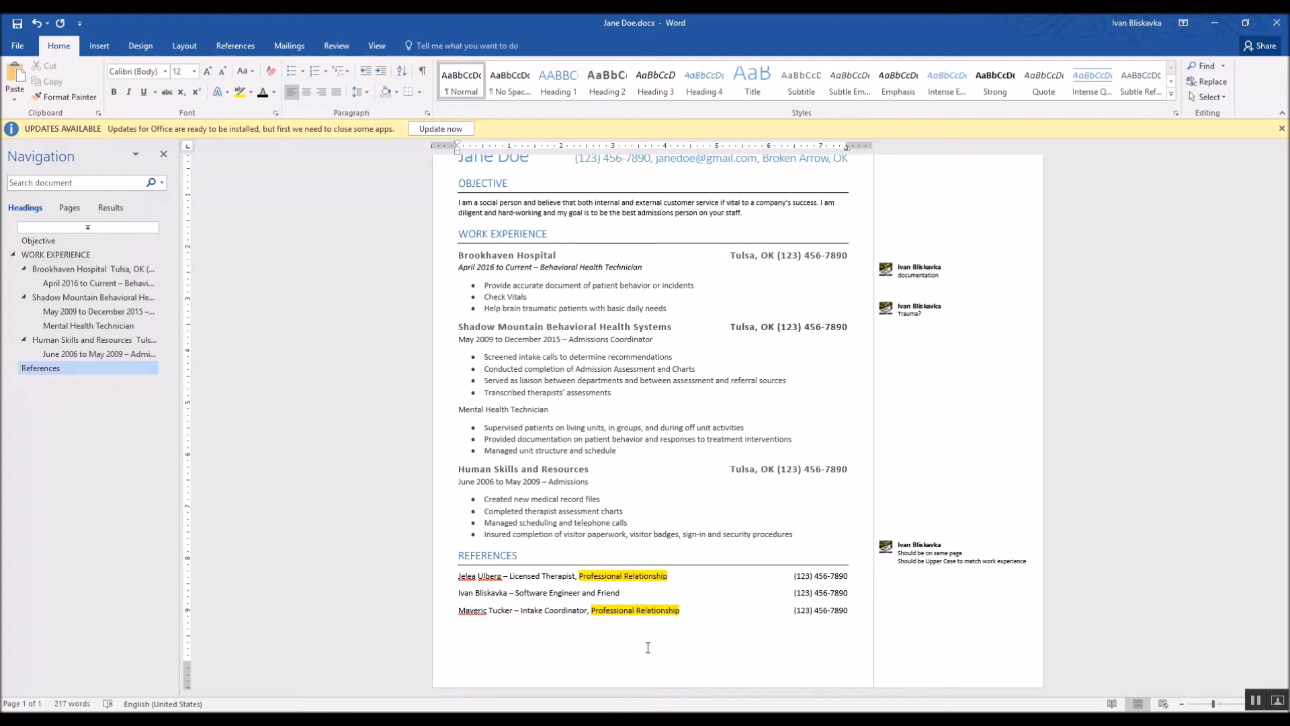
{"action": "key", "text": "BackSpace"}
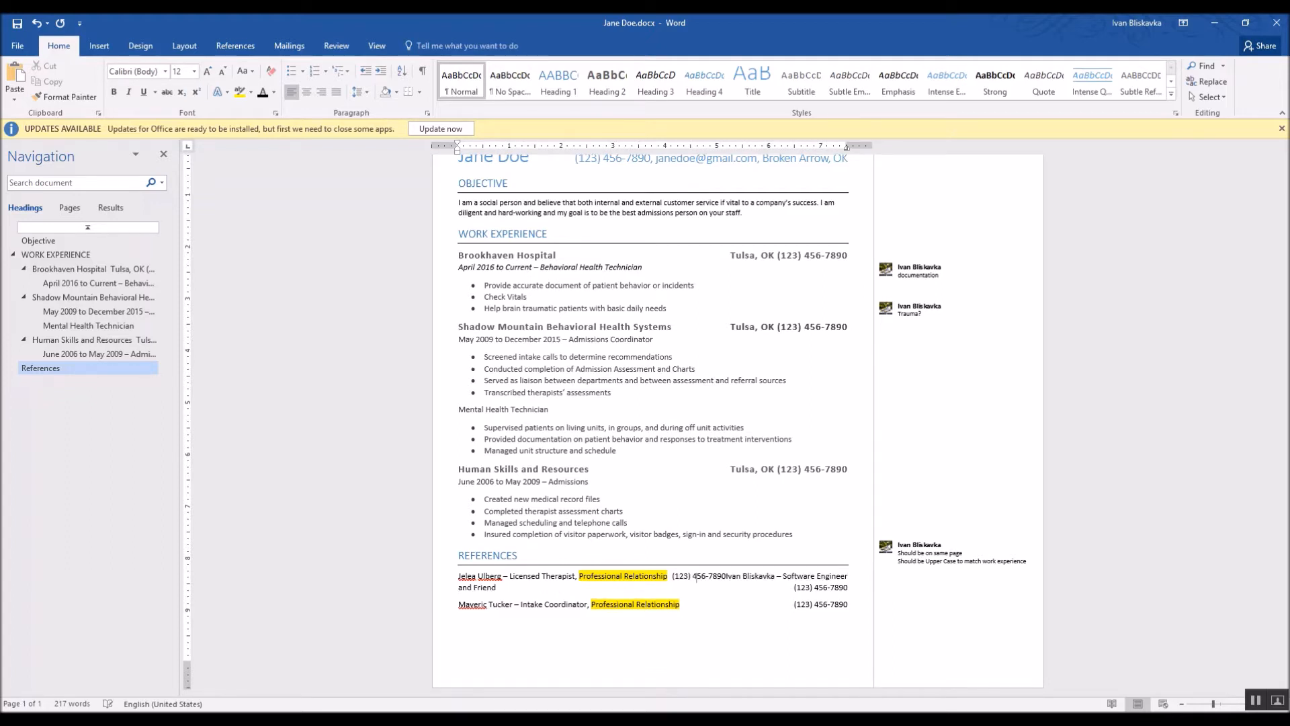
{"action": "key", "text": "Return"}
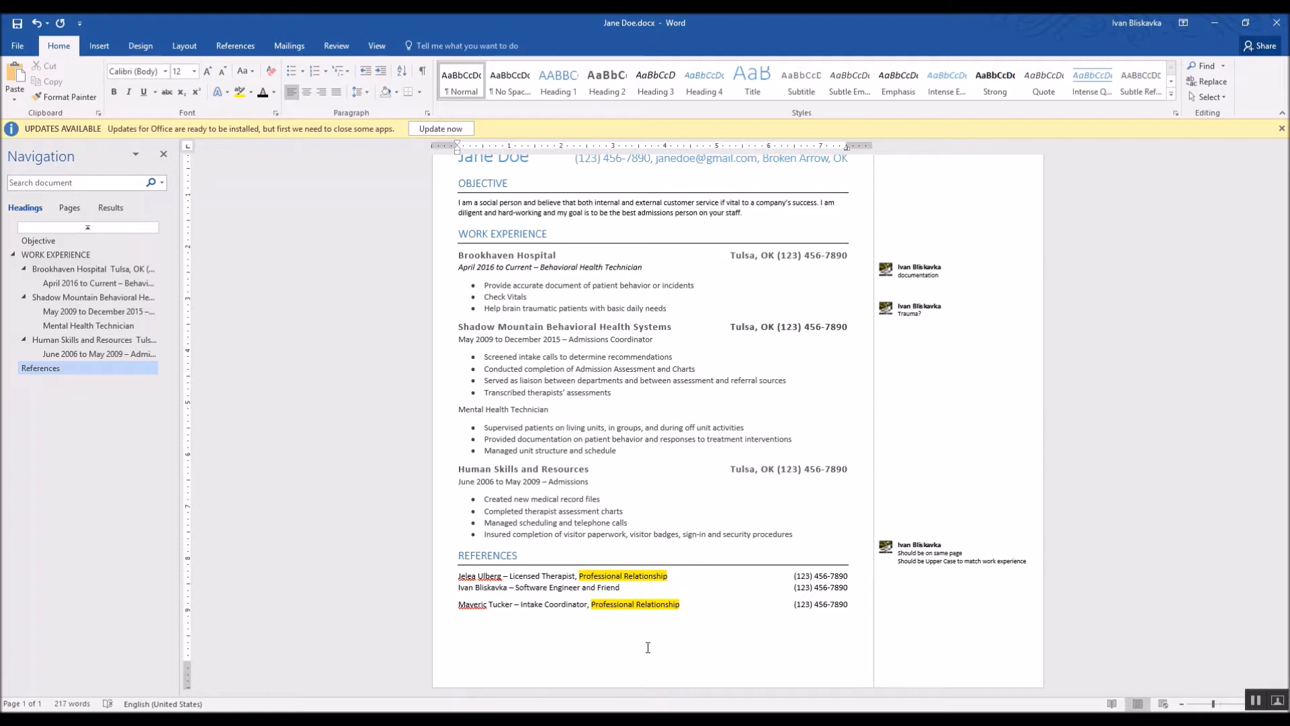
{"action": "key", "text": "BackSpace"}
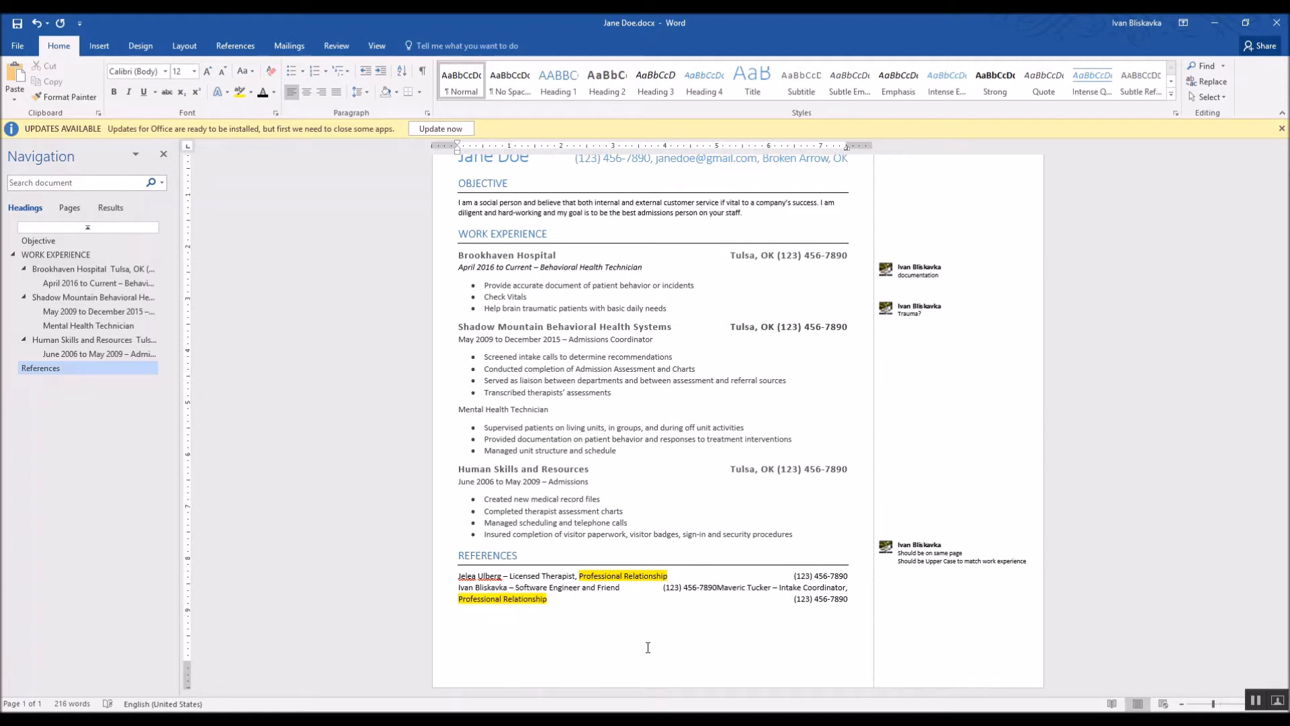
{"action": "key", "text": "Return"}
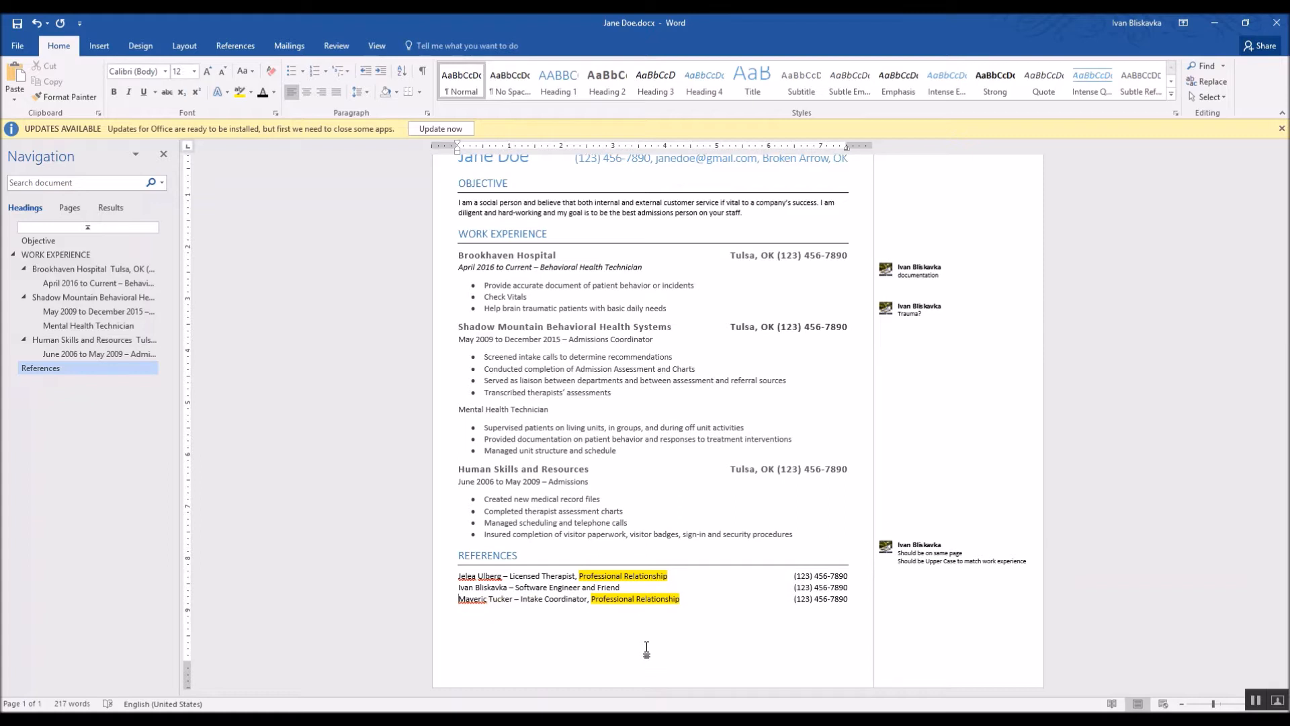
Step: Add an "Education" heading in the Heading 1 style between the last work experience bullet and References
{"action": "left_click", "coordinate": [836, 535]}
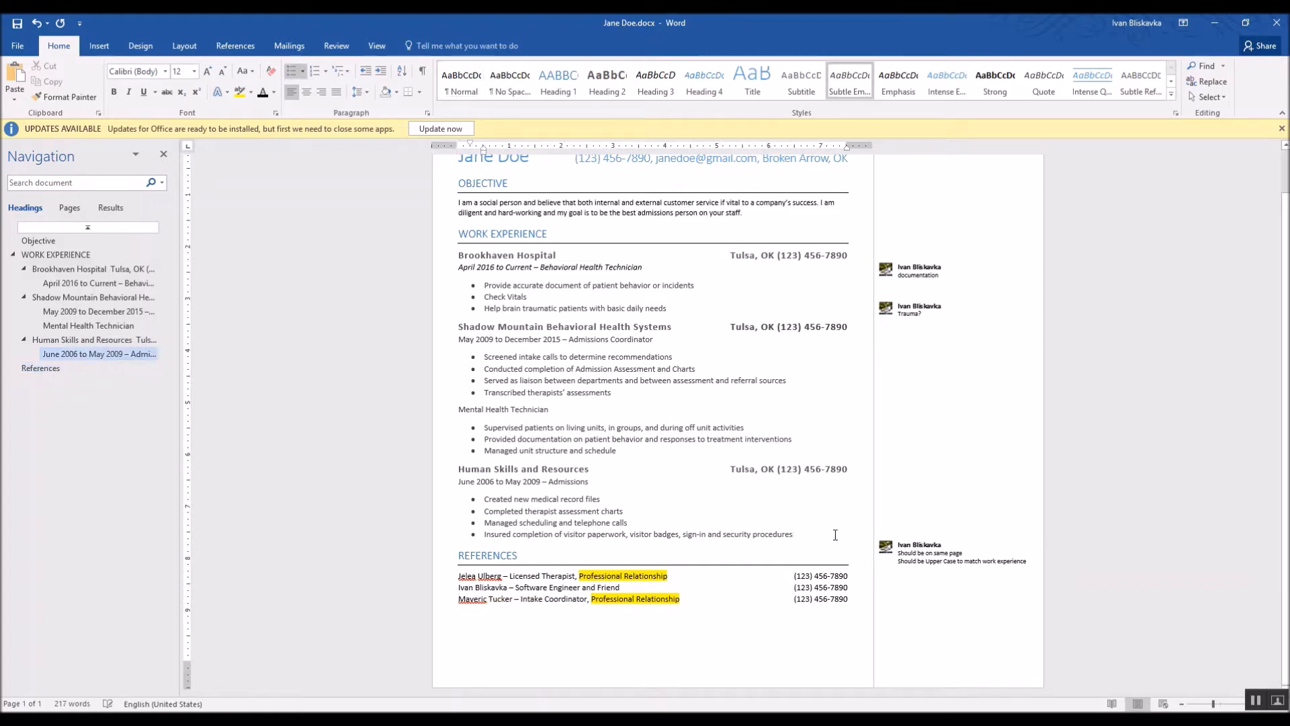
{"action": "key", "text": "Return"}
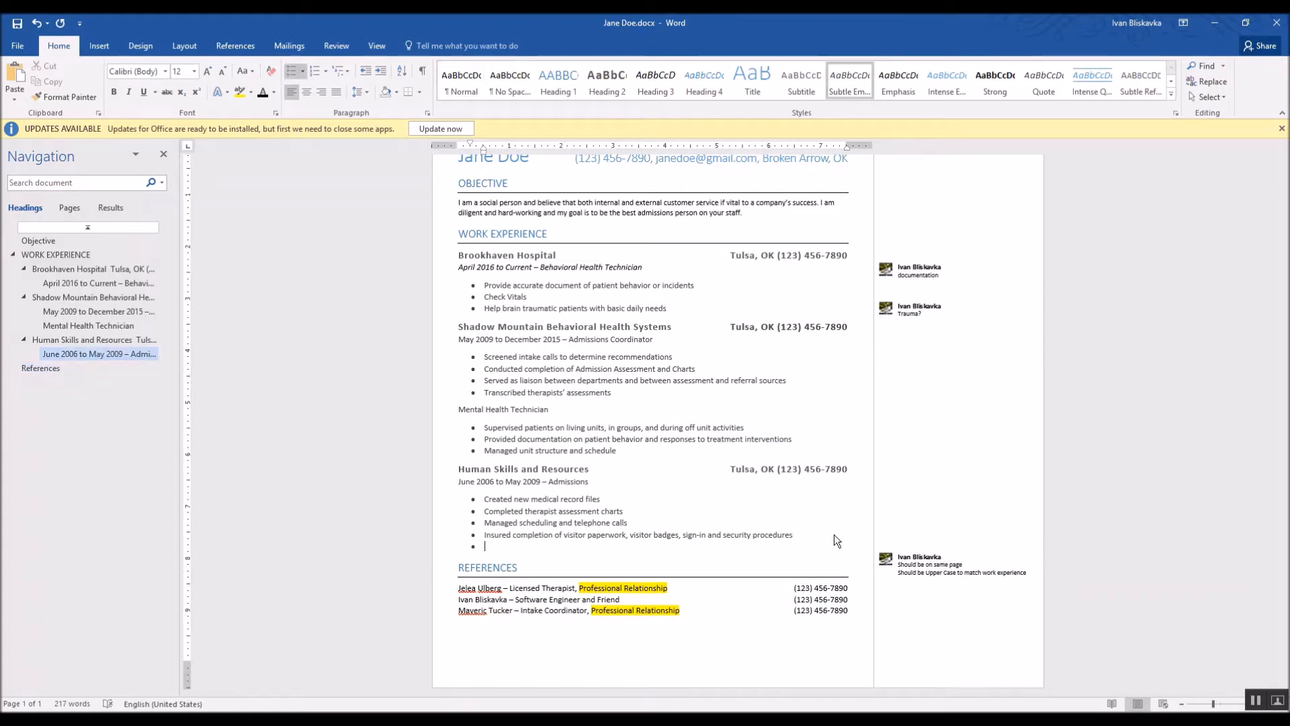
{"action": "key", "text": "BackSpace"}
{"action": "key", "text": "BackSpace"}
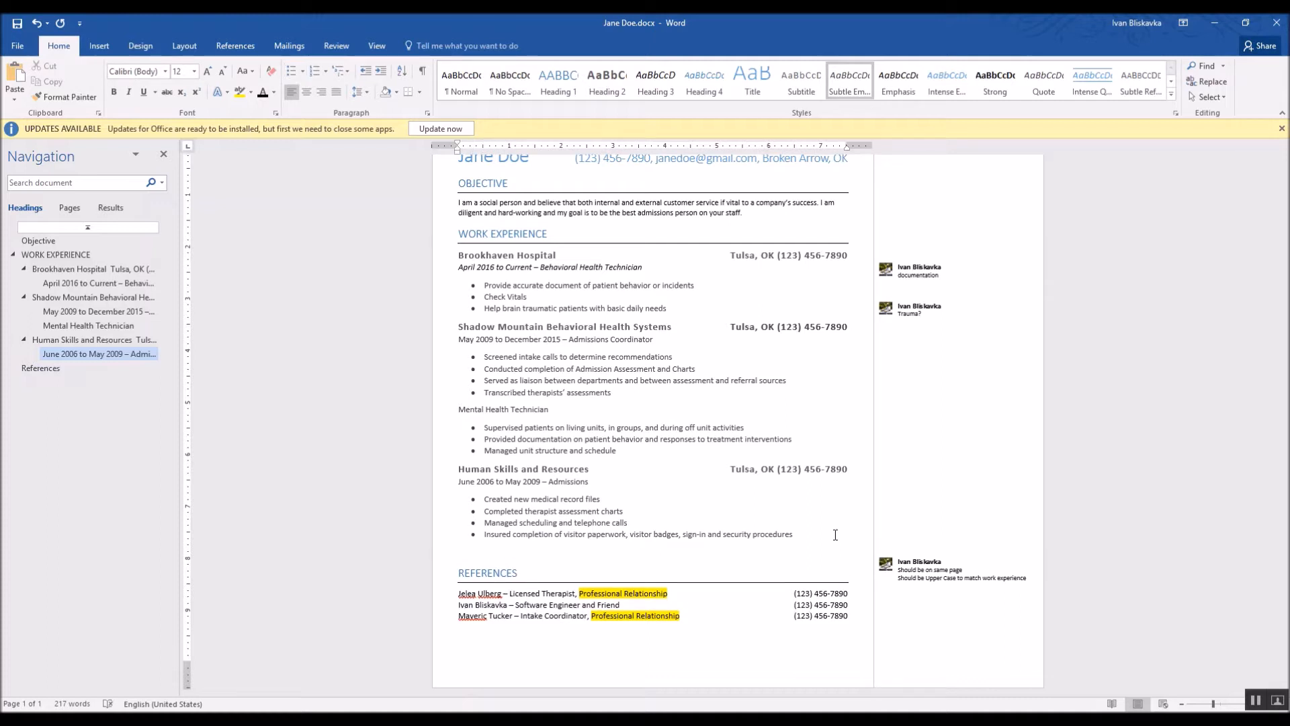
{"action": "type", "text": "Education"}
{"action": "left_click", "coordinate": [566, 90]}
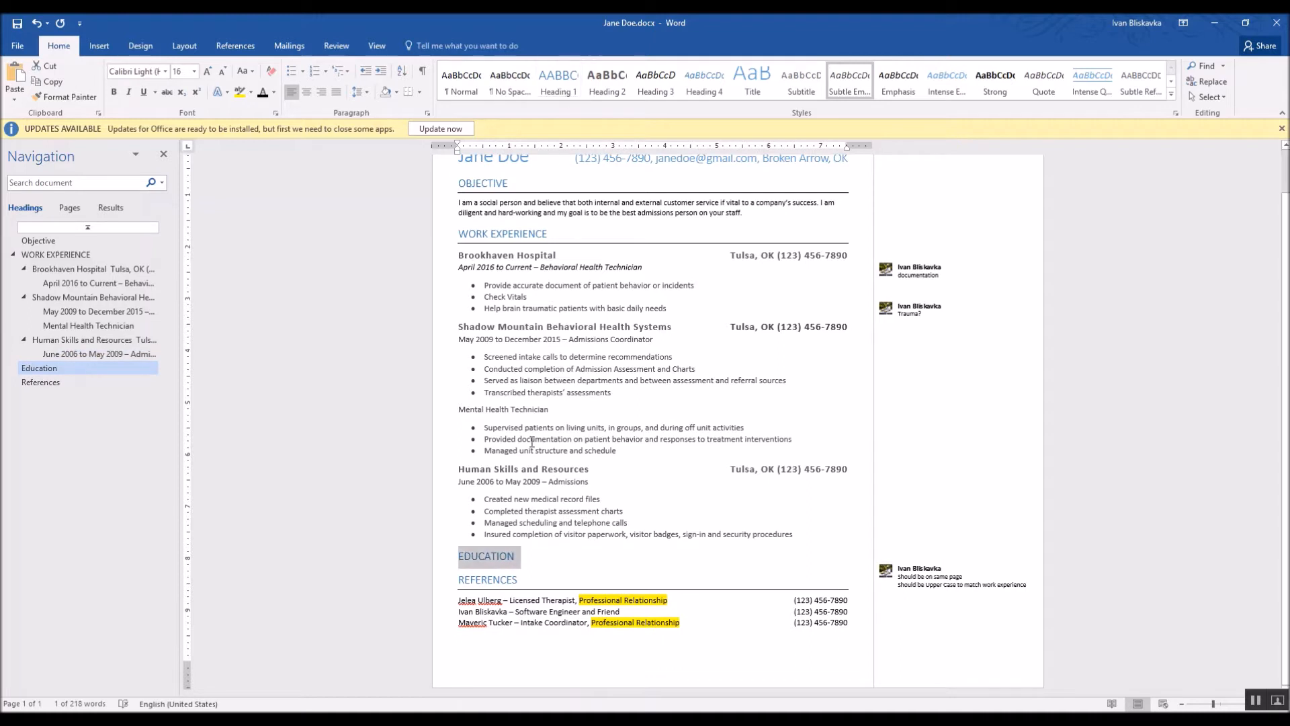
Step: Add the placeholder entry "2004 TODO High School" on a new line under the Education heading
{"action": "left_click", "coordinate": [681, 578]}
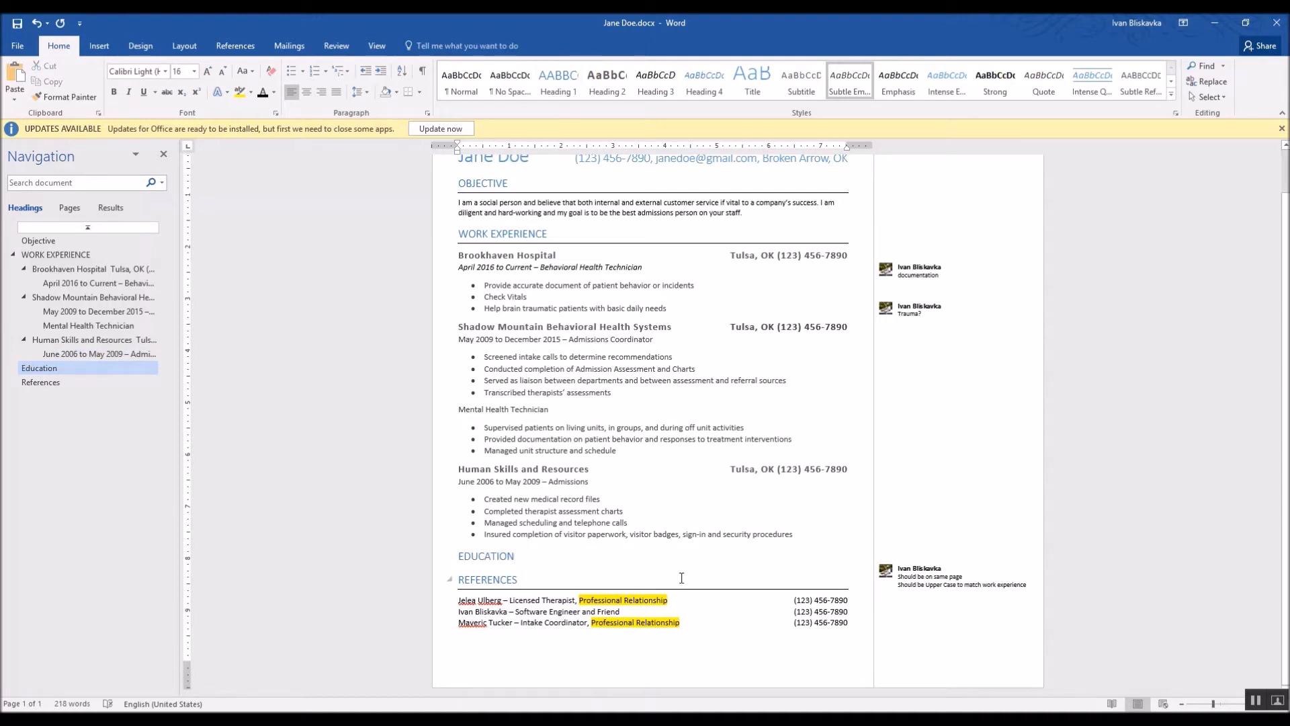
{"action": "key", "text": "Return"}
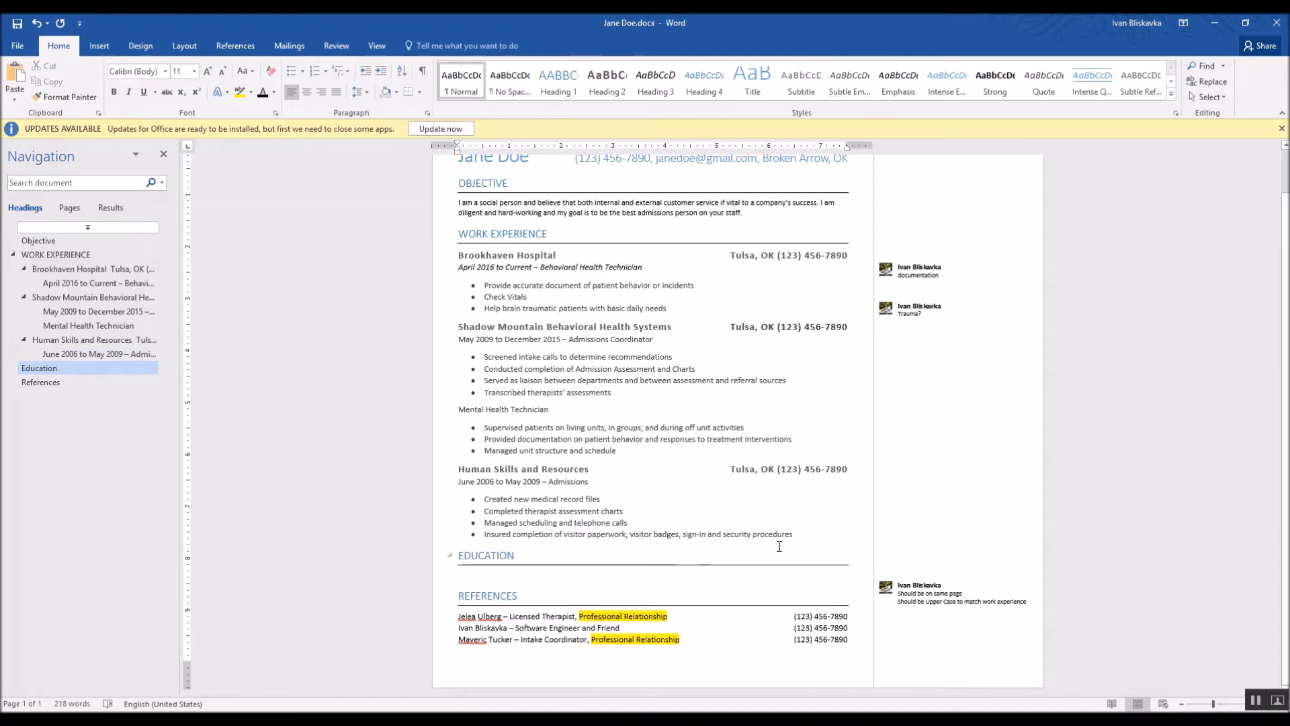
{"action": "type", "text": "2004 TO"}
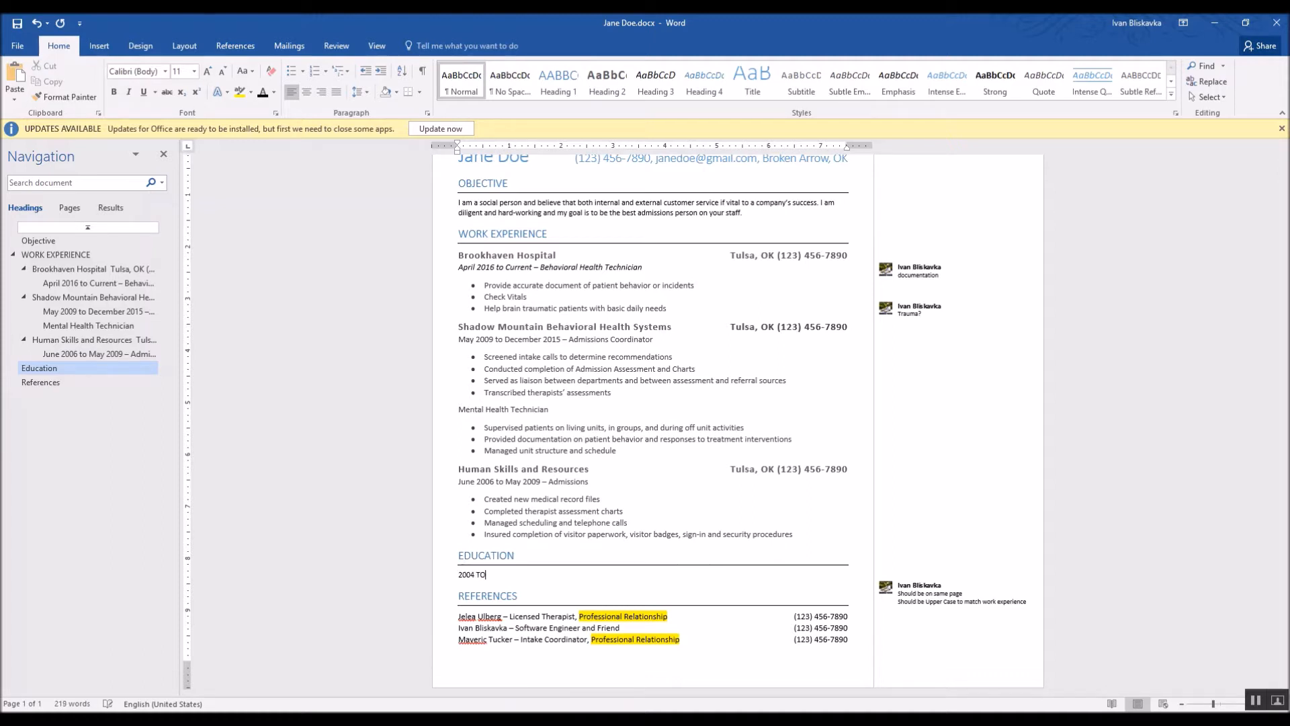
{"action": "type", "text": "DO High School"}
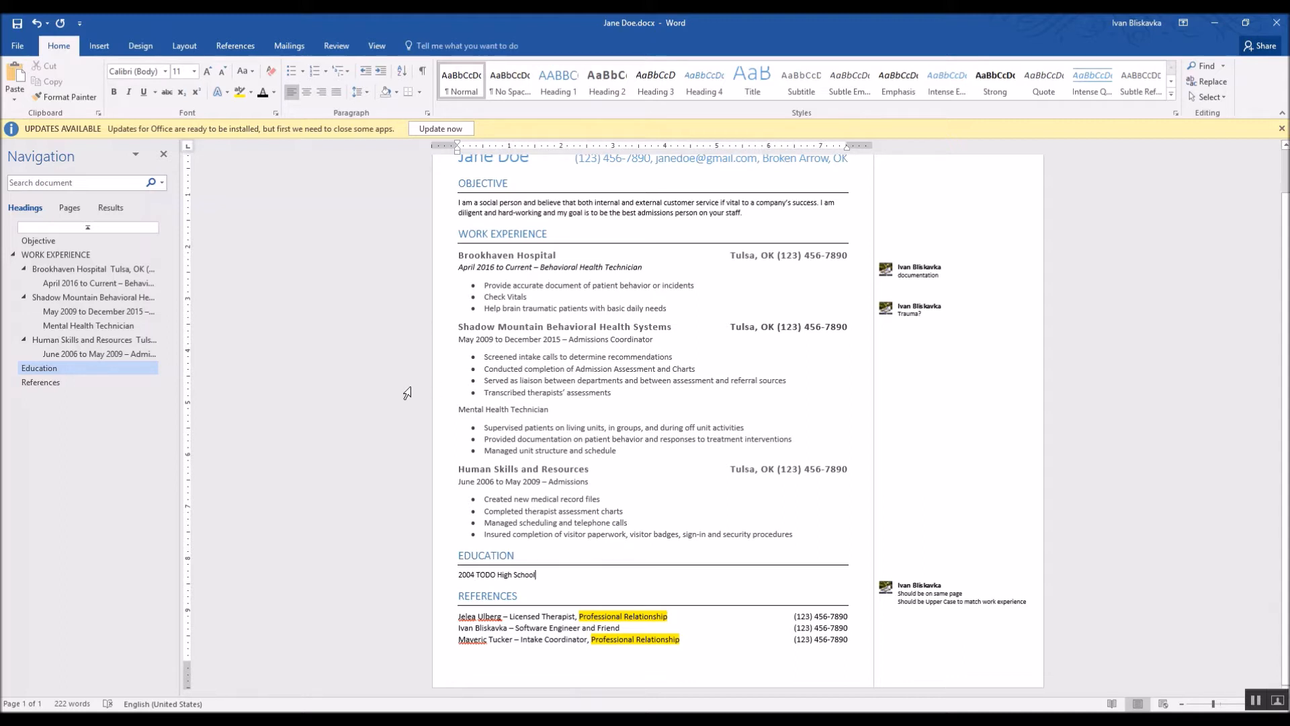
{"action": "left_click", "coordinate": [534, 410]}
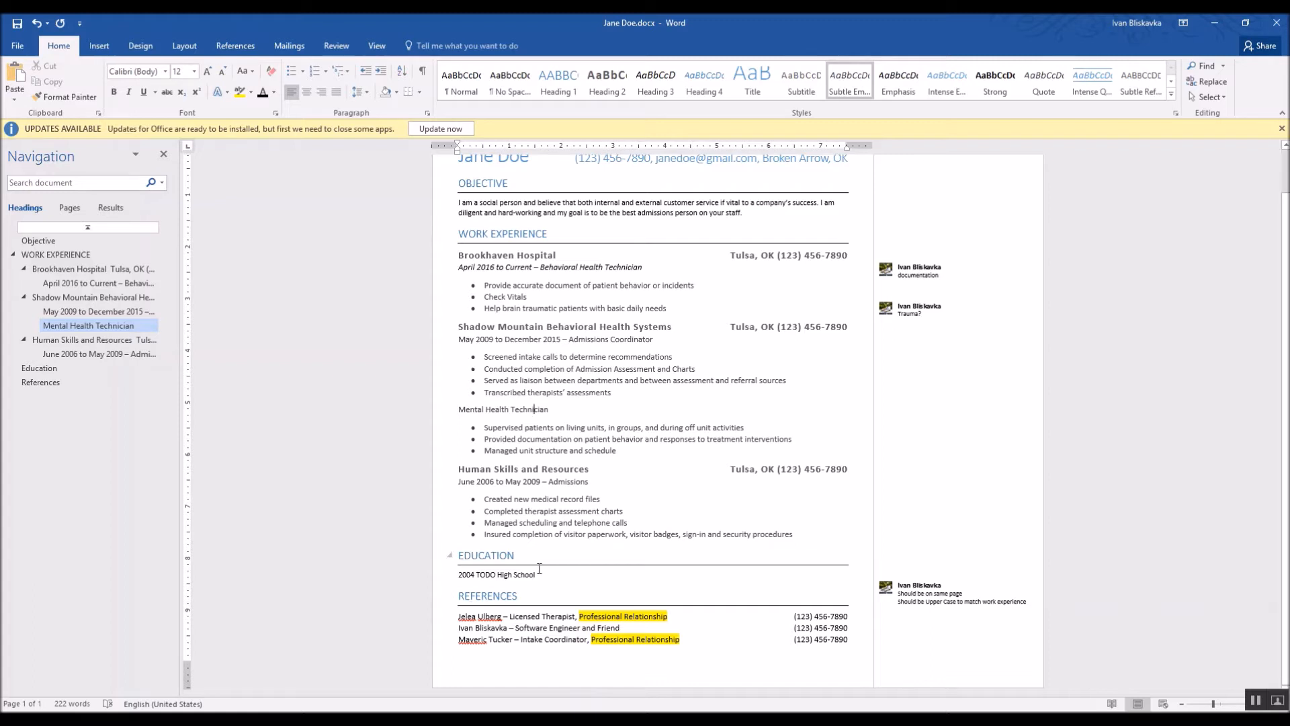
{"action": "left_click_drag", "start_coordinate": [543, 575], "coordinate": [461, 555]}
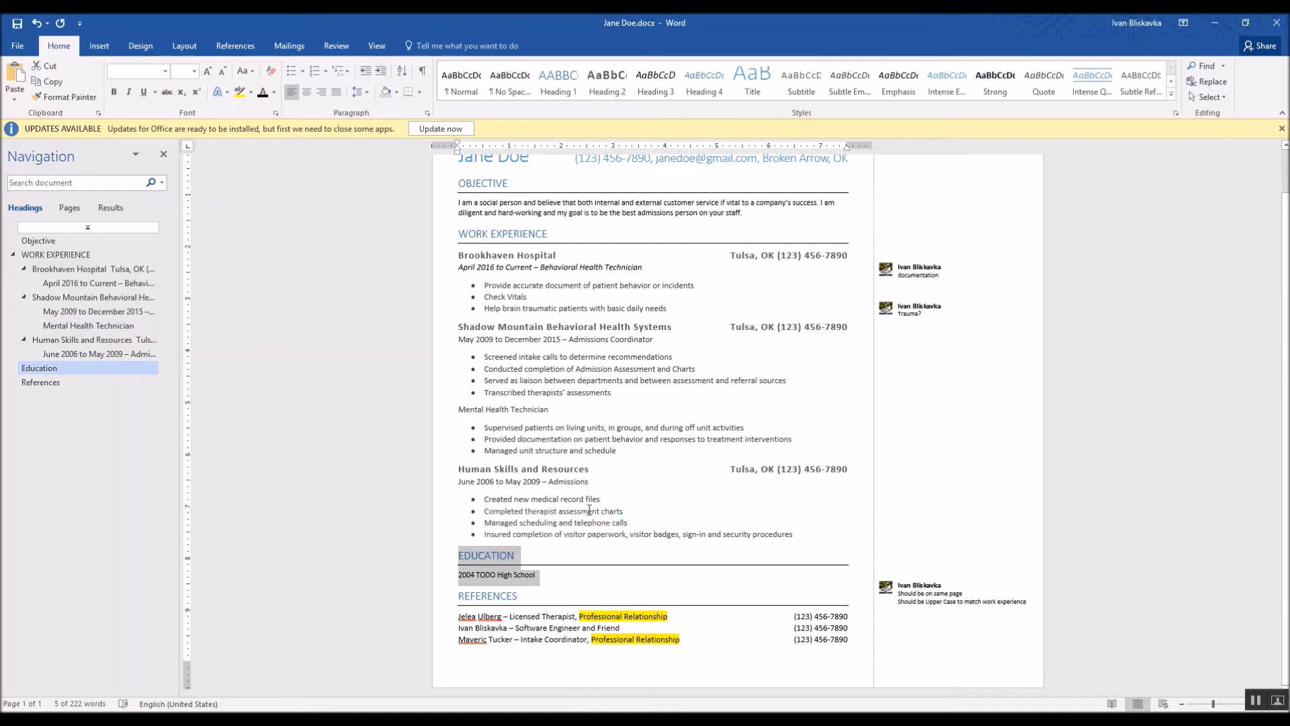
Step: Reduce the contact details in the title line to 16 pt
{"action": "scroll", "coordinate": [672, 336], "scroll_direction": "up", "scroll_amount": 1}
{"action": "left_click_drag", "start_coordinate": [575, 203], "coordinate": [848, 204]}
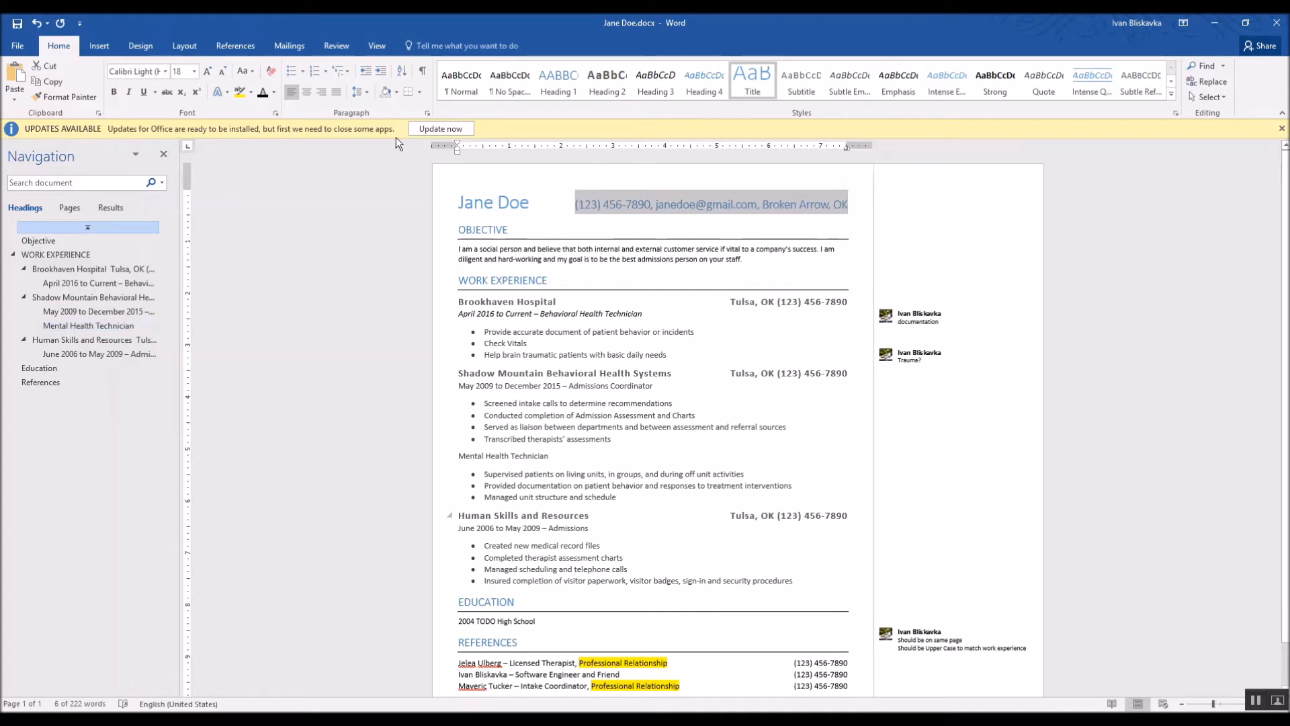
{"action": "left_click", "coordinate": [221, 74]}
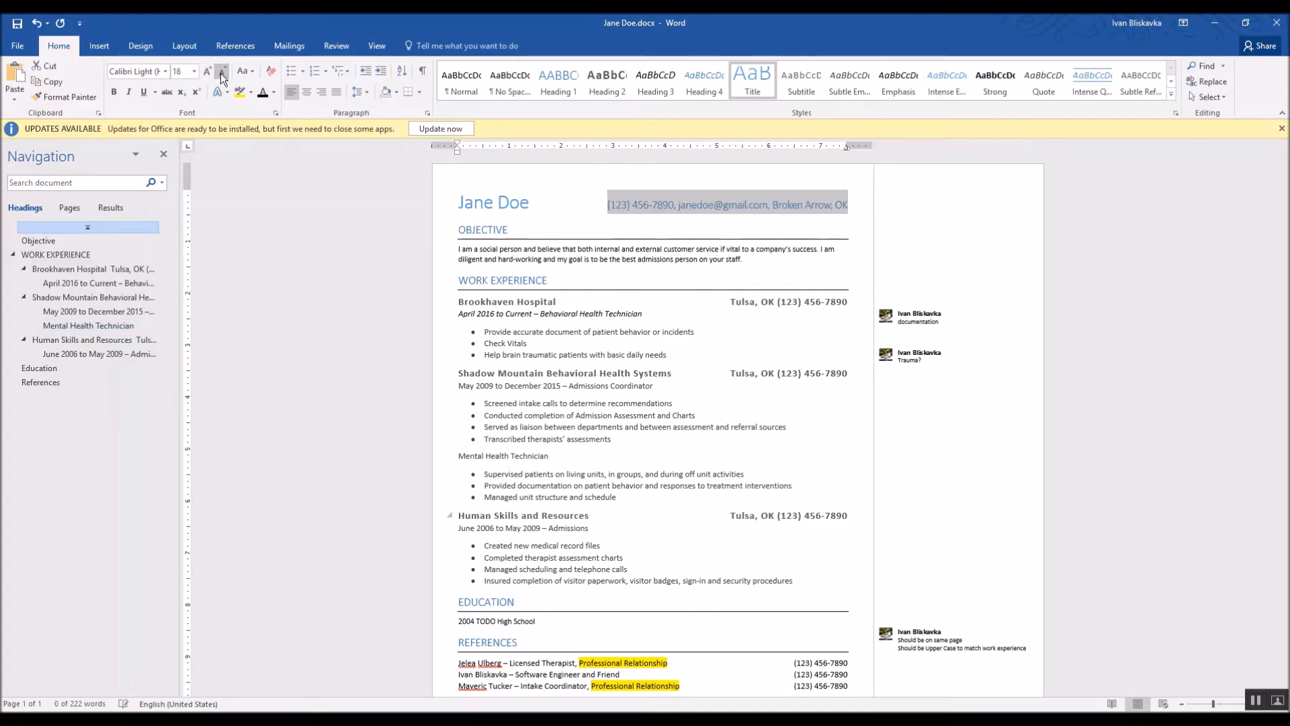
Step: Reduce the contact details in the title line to 12 pt
{"action": "left_click", "coordinate": [221, 74]}
{"action": "left_click", "coordinate": [221, 74]}
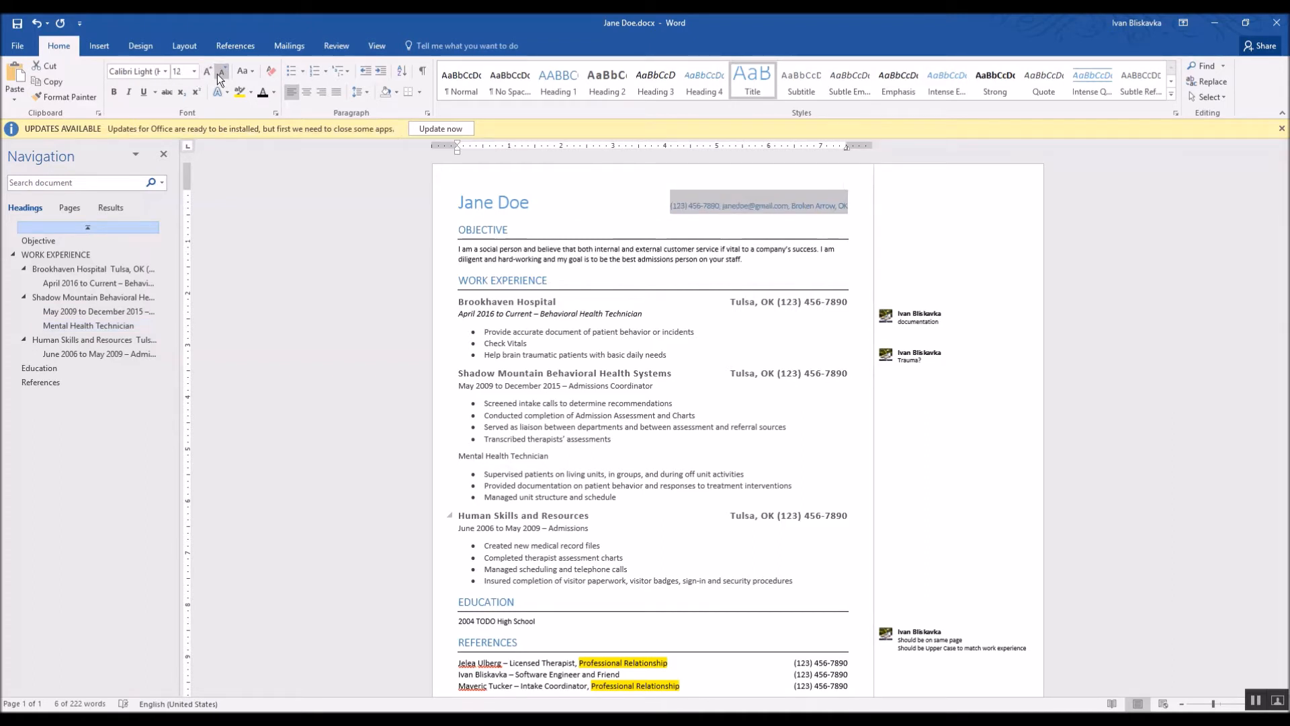
{"action": "left_click", "coordinate": [722, 236]}
{"action": "left_click", "coordinate": [662, 207]}
{"action": "scroll", "coordinate": [727, 361], "scroll_direction": "up", "scroll_amount": 1}
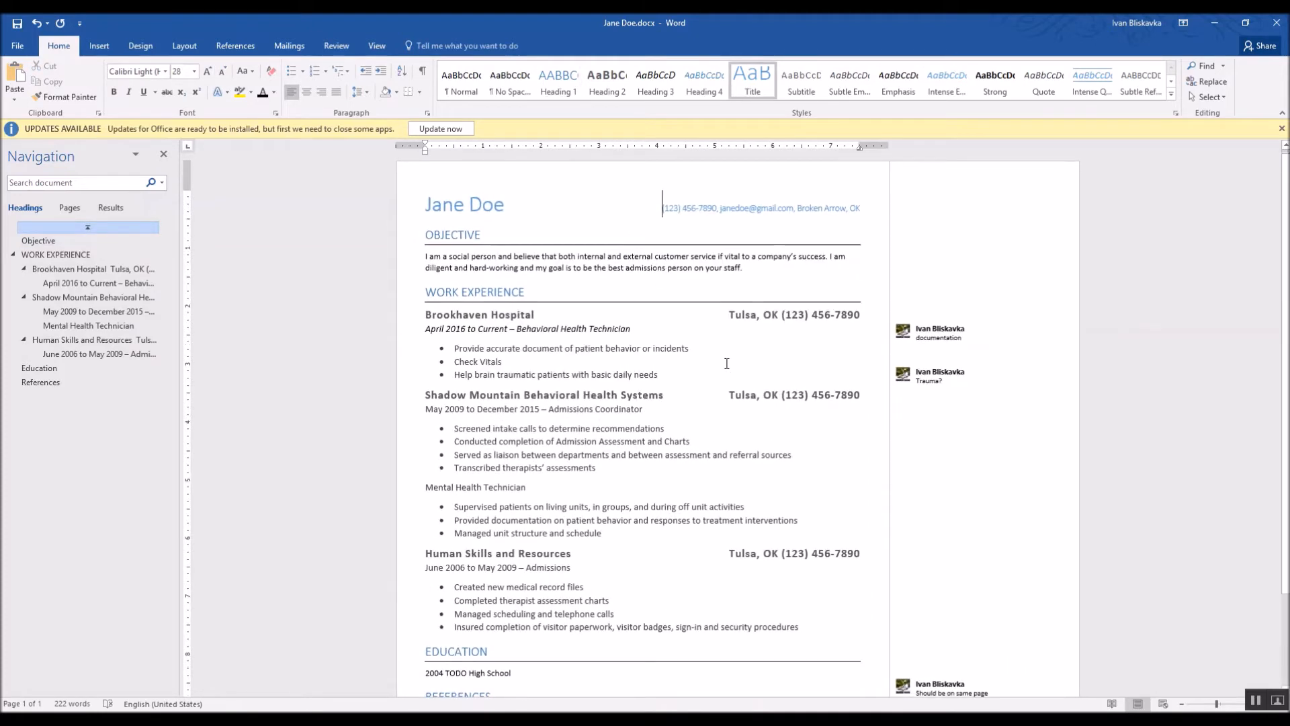
{"action": "scroll", "coordinate": [727, 361], "scroll_direction": "up", "scroll_amount": 1}
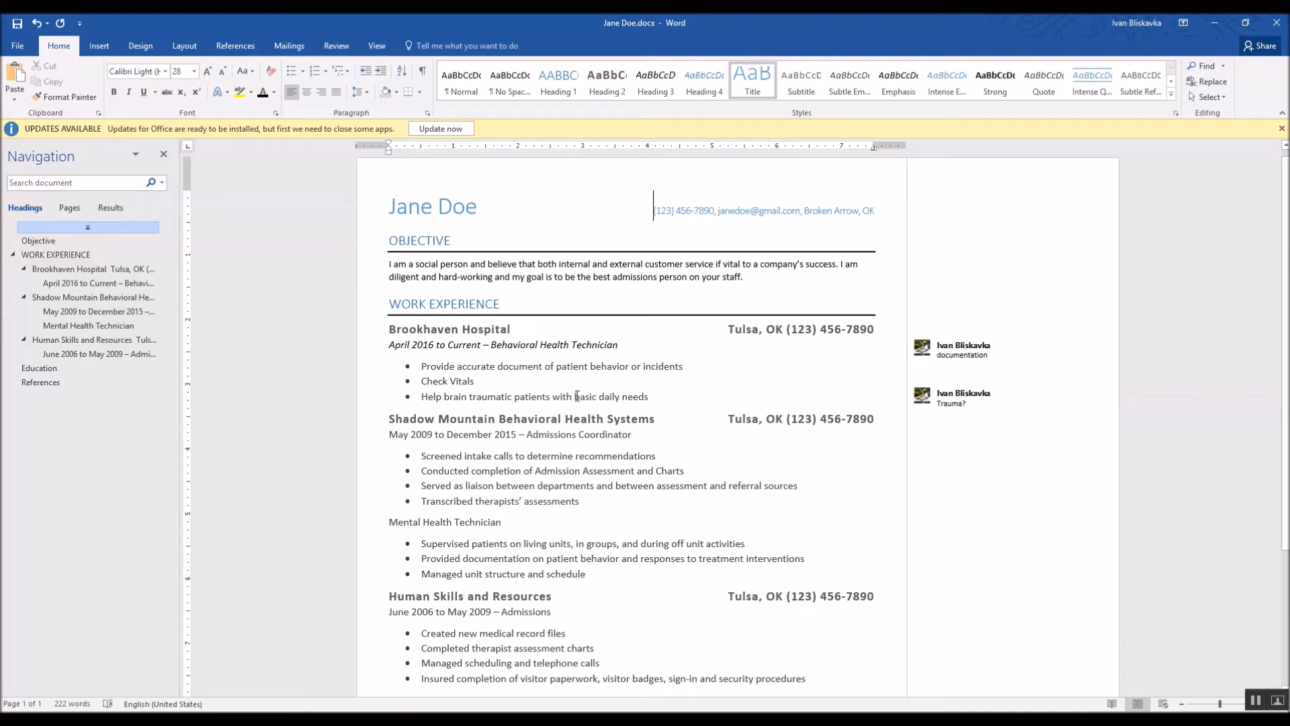
Step: Change "Friend" to "personal friend" in the Software Engineer reference entry
{"action": "key", "text": "ctrl+End"}
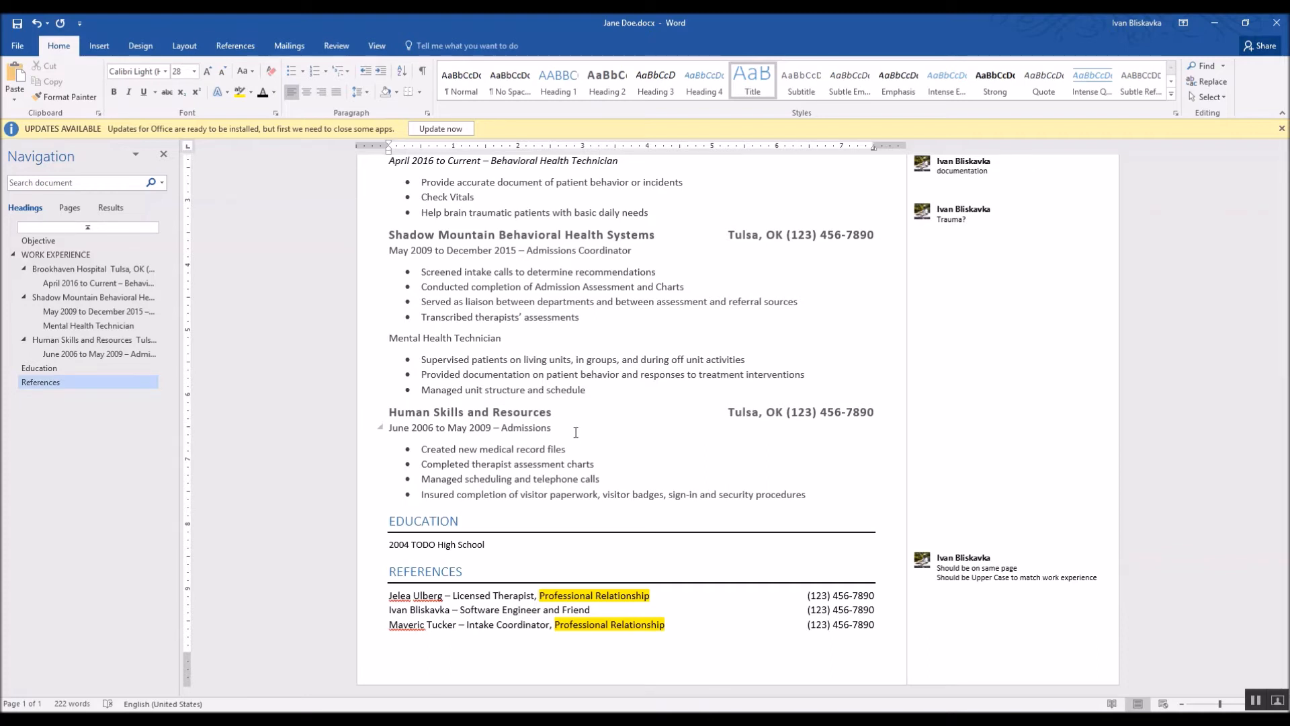
{"action": "left_click", "coordinate": [565, 610]}
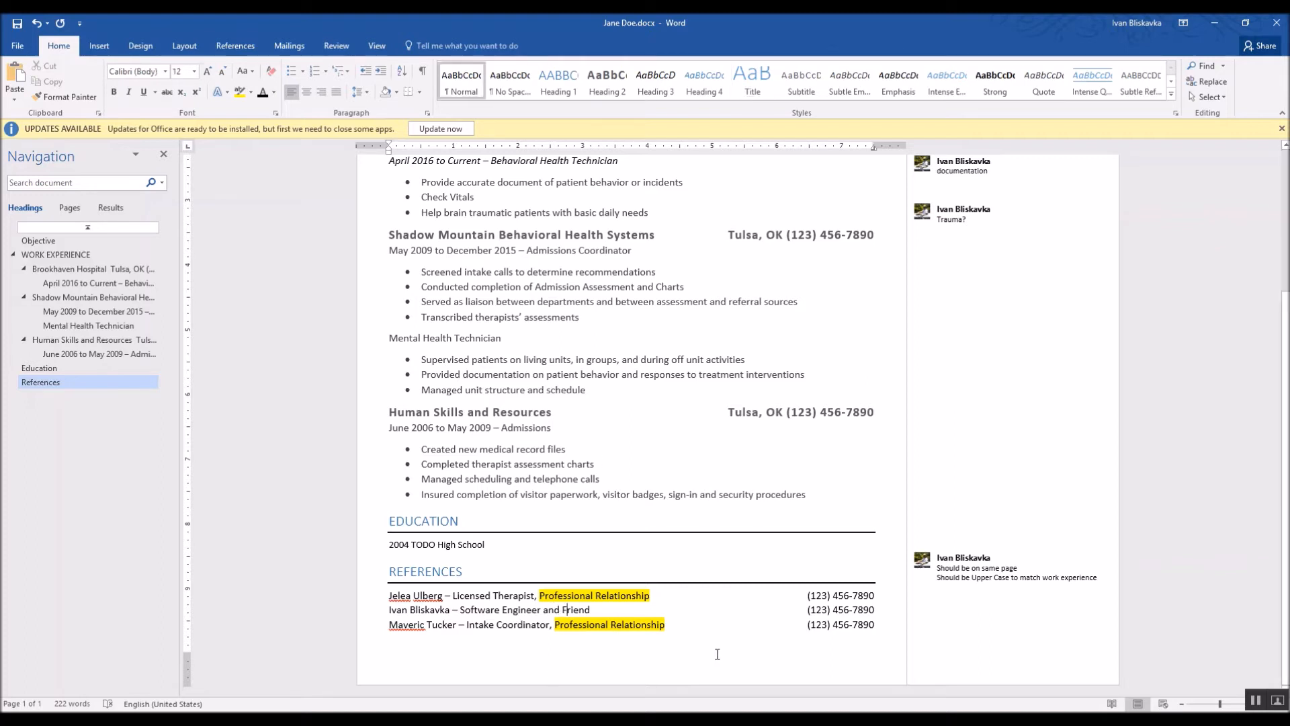
{"action": "key", "text": "BackSpace"}
{"action": "type", "text": "personal f"}
Step: Move the Software Engineer reference line below the Intake Coordinator line, making it the last reference
{"action": "key", "text": "ctrl+Left"}
{"action": "key", "text": "ctrl+Left"}
{"action": "key", "text": "Home"}
{"action": "key", "text": "shift+Down"}
{"action": "key", "text": "ctrl+x"}
{"action": "key", "text": "Down"}
{"action": "key", "text": "ctrl+v"}
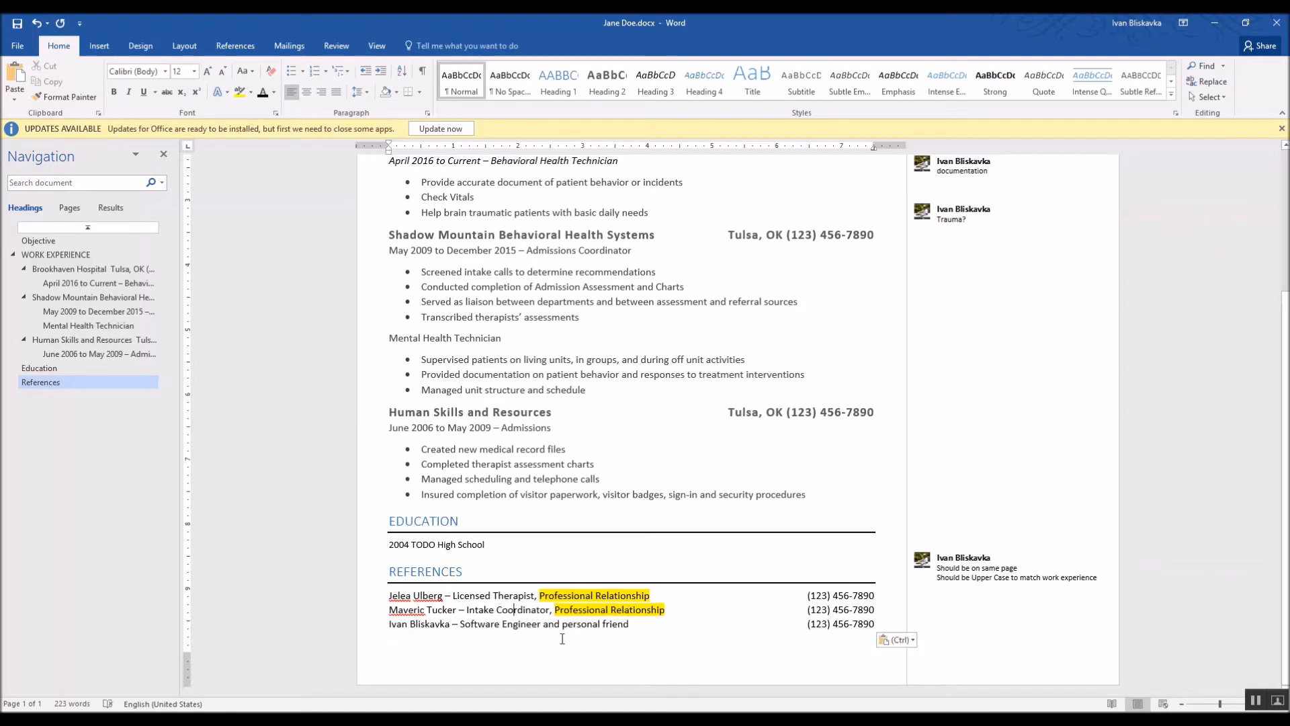
{"action": "double_click", "coordinate": [433, 624]}
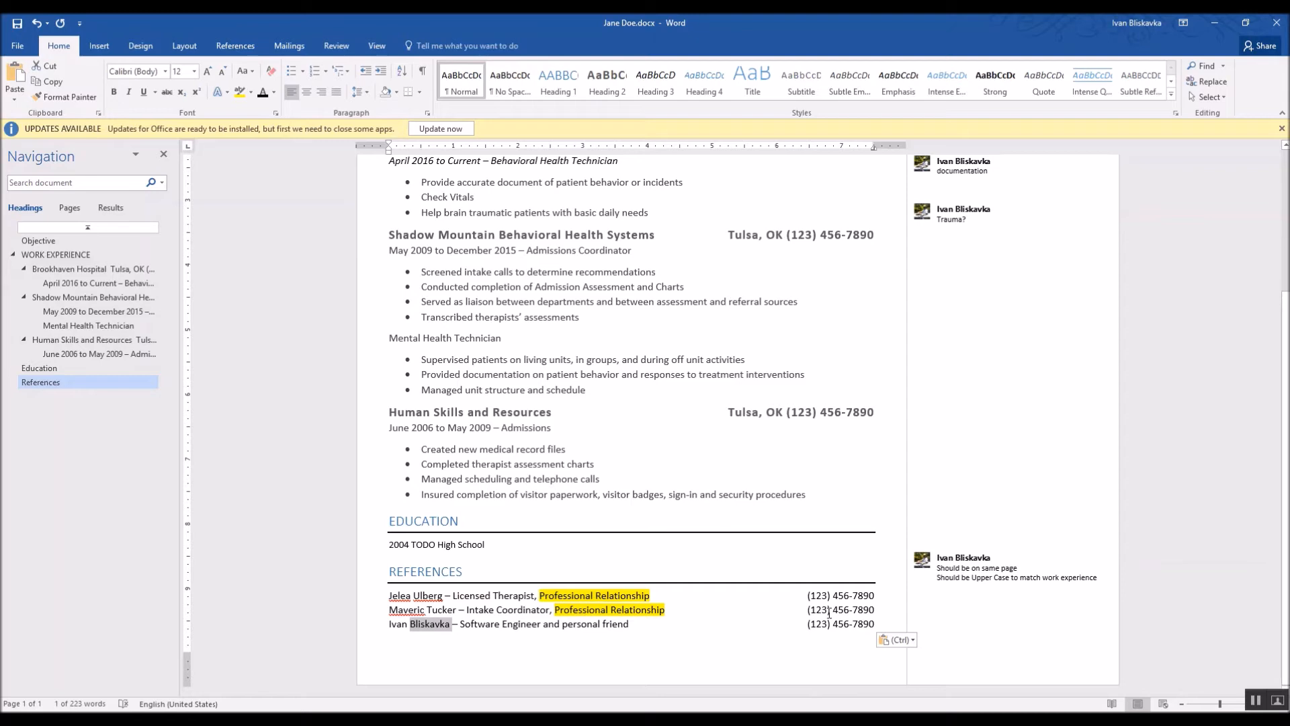
{"action": "left_click", "coordinate": [761, 418]}
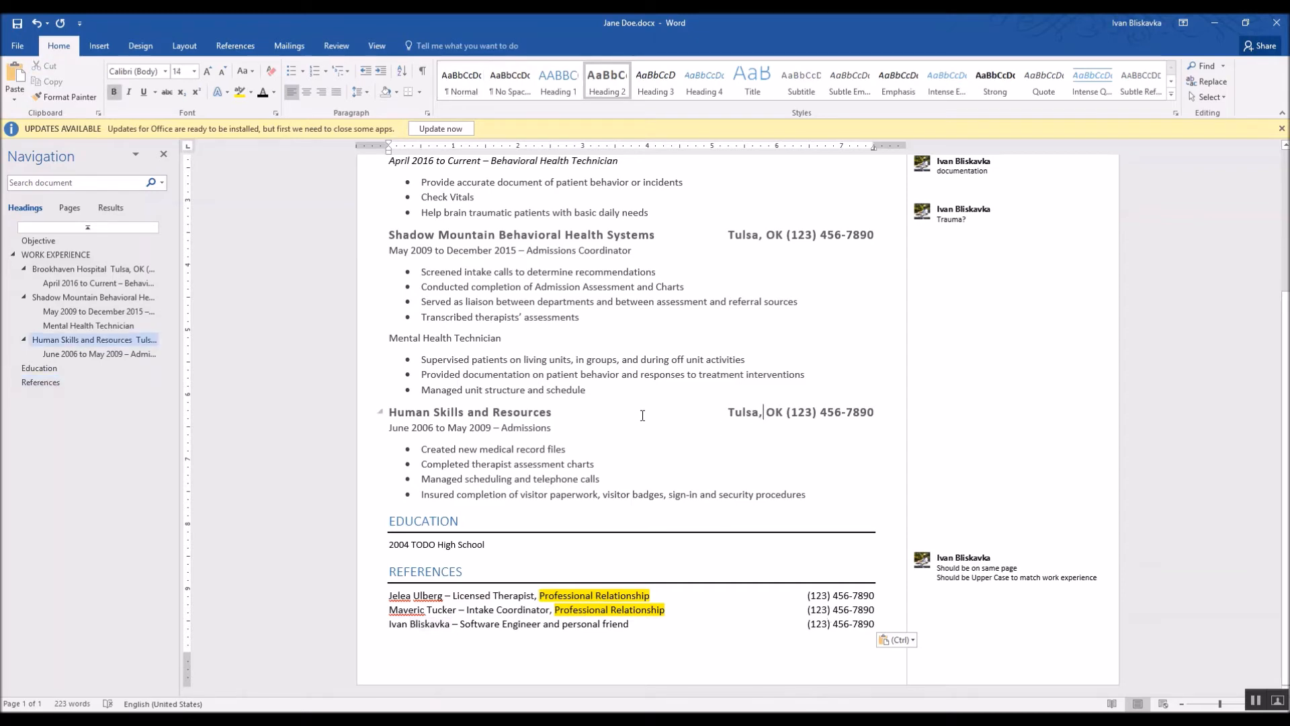
{"action": "scroll", "coordinate": [685, 423], "scroll_direction": "up", "scroll_amount": 3}
{"action": "scroll", "coordinate": [733, 433], "scroll_direction": "down", "scroll_amount": 3}
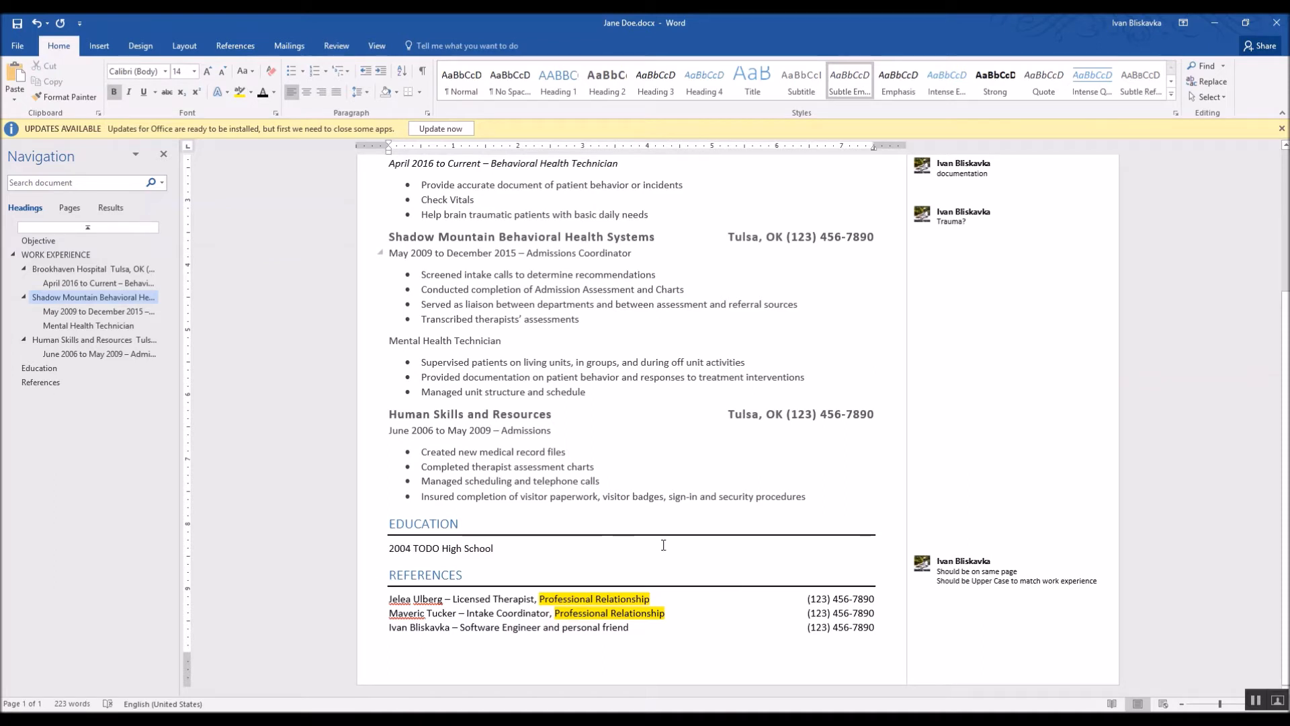
{"action": "scroll", "coordinate": [664, 545], "scroll_direction": "up", "scroll_amount": 3}
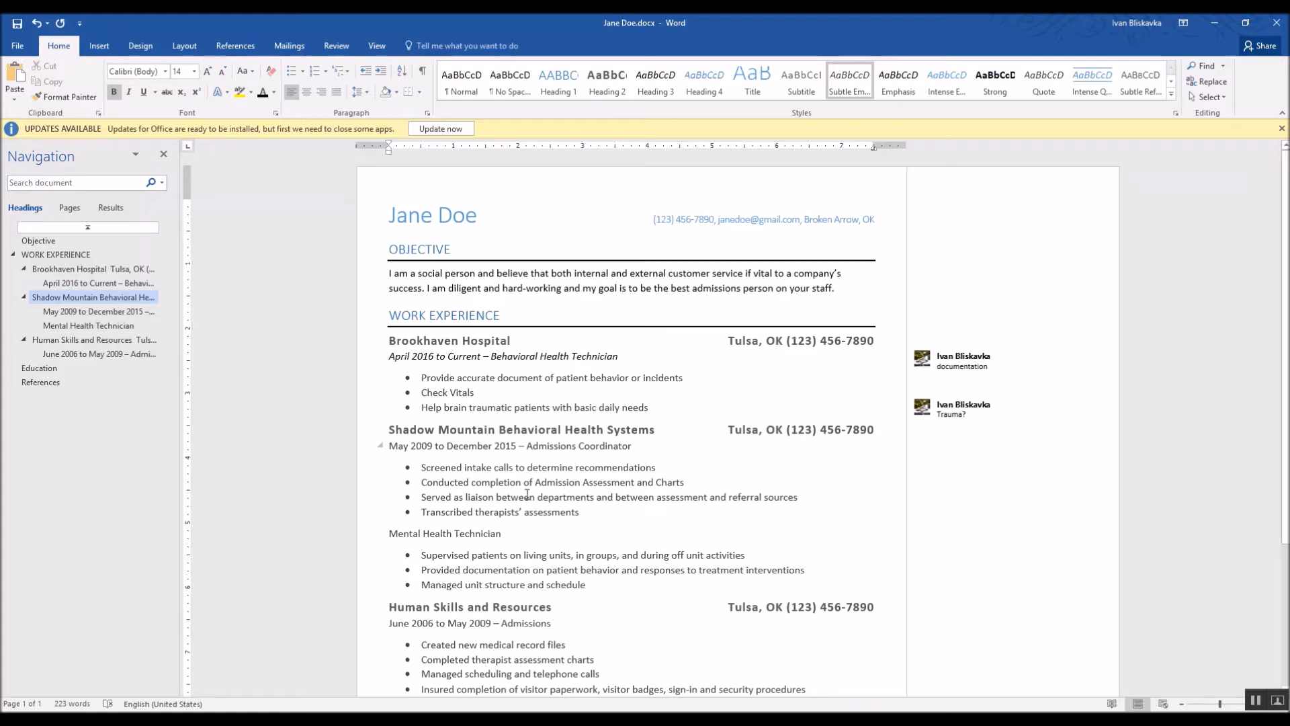
Step: Modify the Heading 1 style so its bottom border is 1 pt wide
{"action": "left_click", "coordinate": [452, 264]}
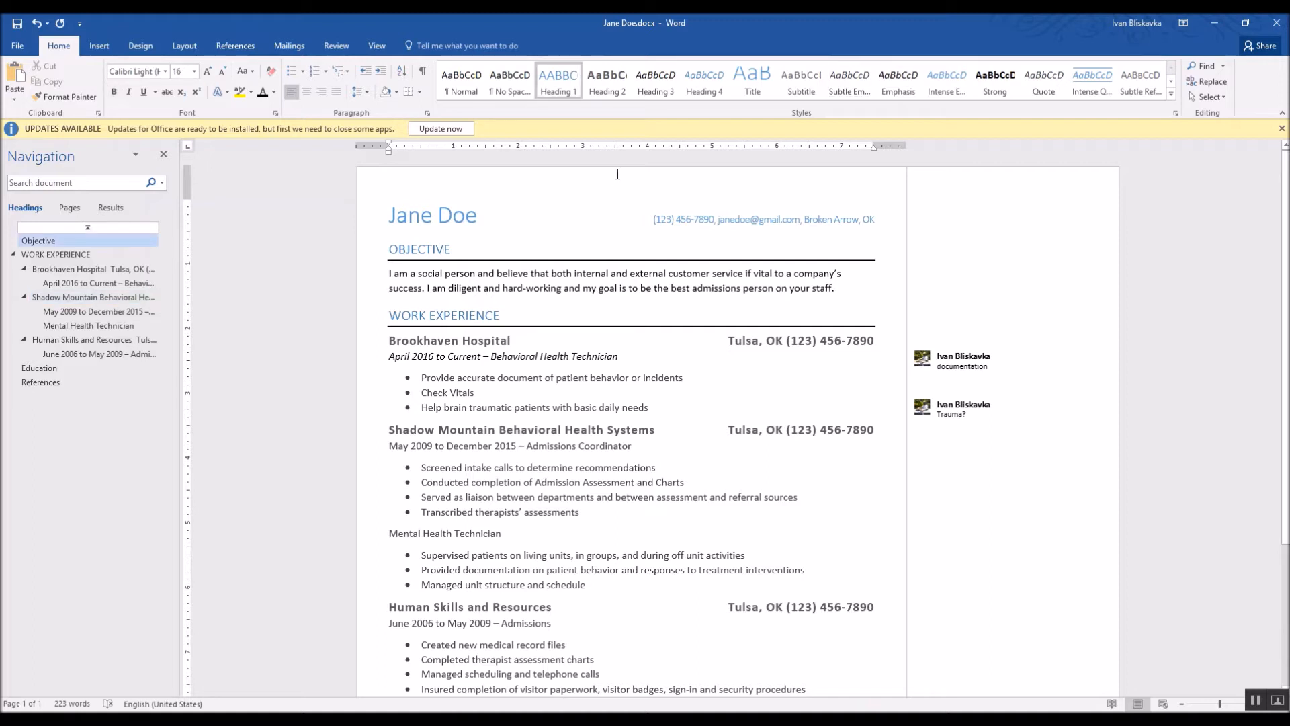
{"action": "right_click", "coordinate": [563, 75]}
{"action": "left_click", "coordinate": [591, 94]}
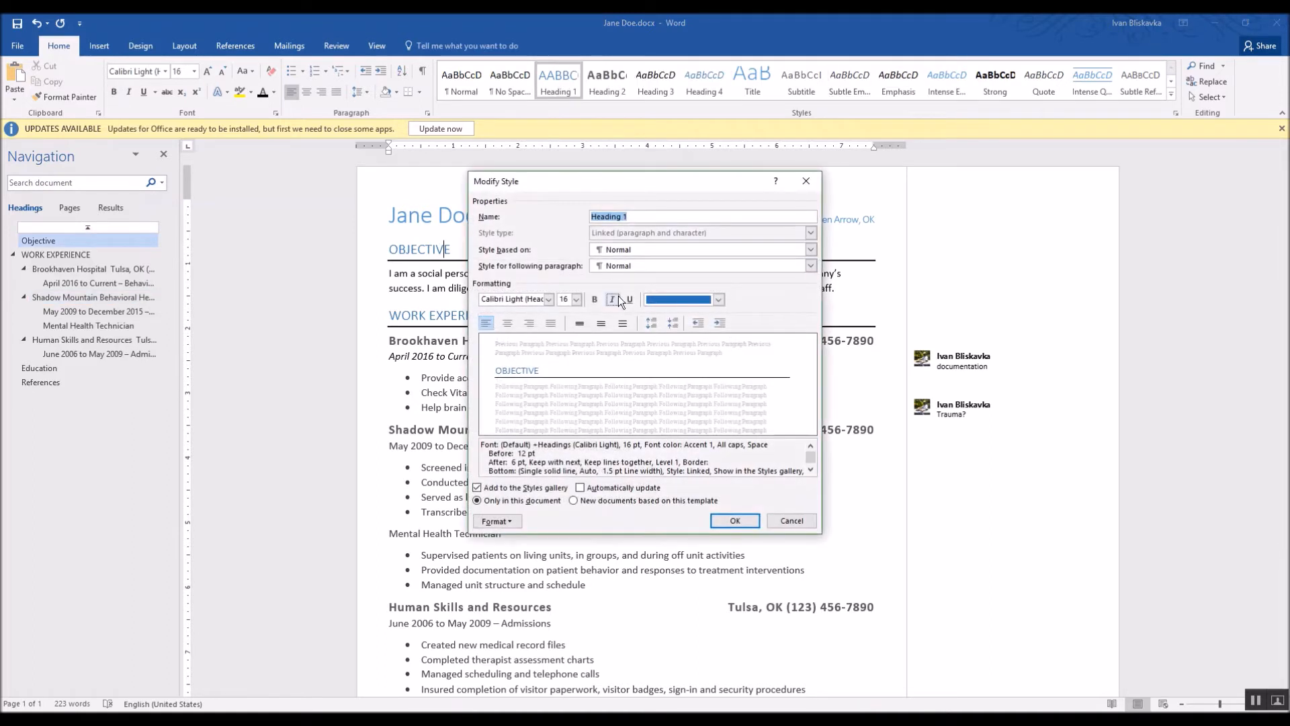
{"action": "left_click", "coordinate": [511, 523]}
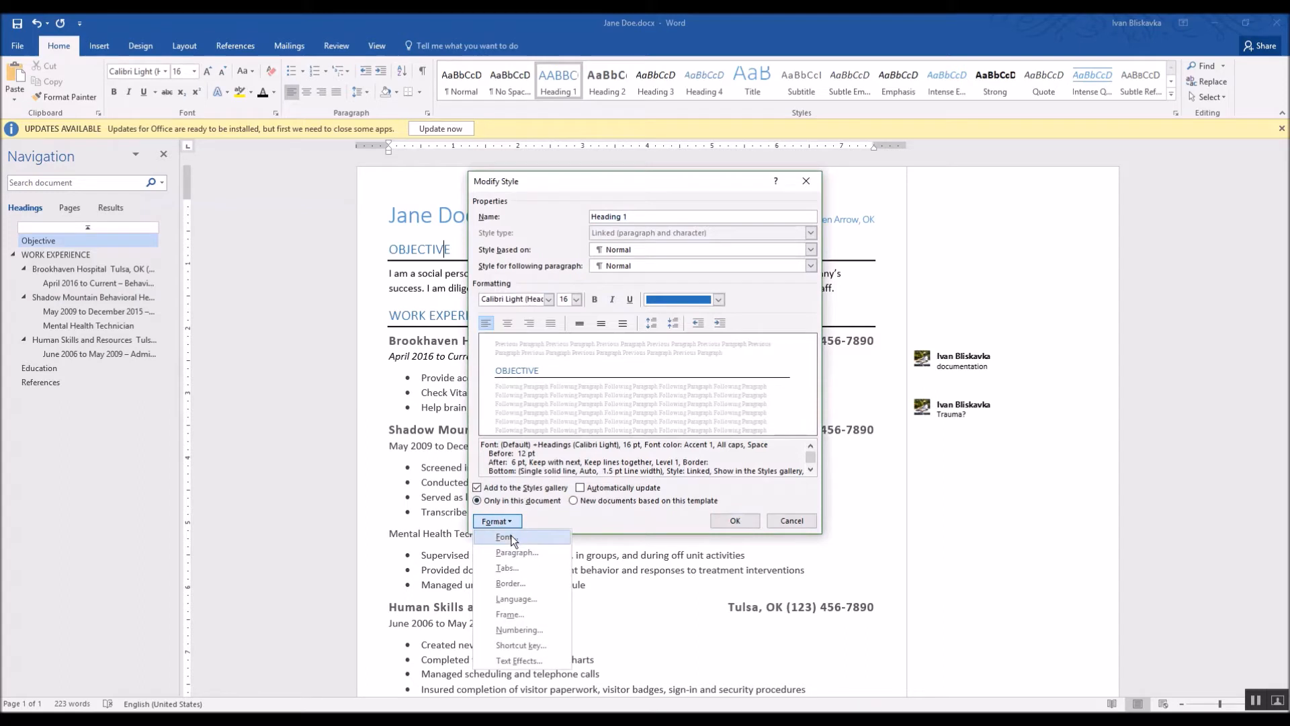
{"action": "left_click", "coordinate": [509, 583]}
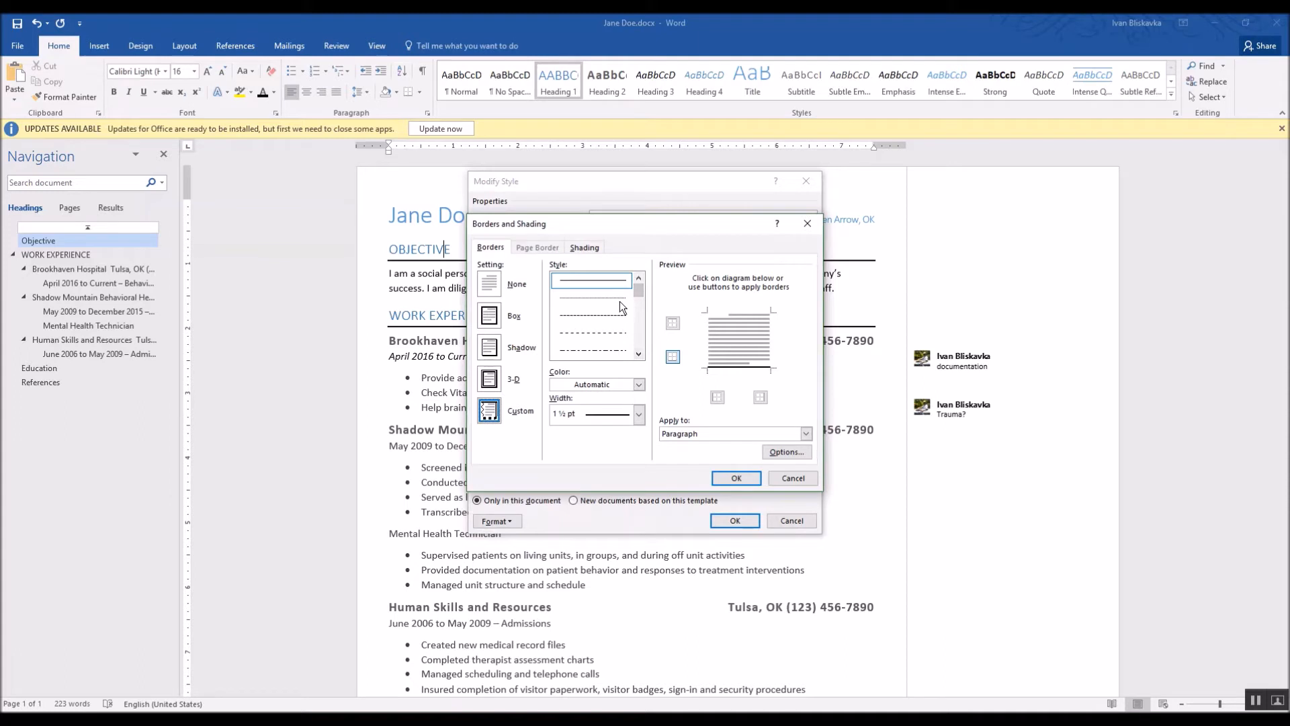
{"action": "left_click", "coordinate": [639, 414]}
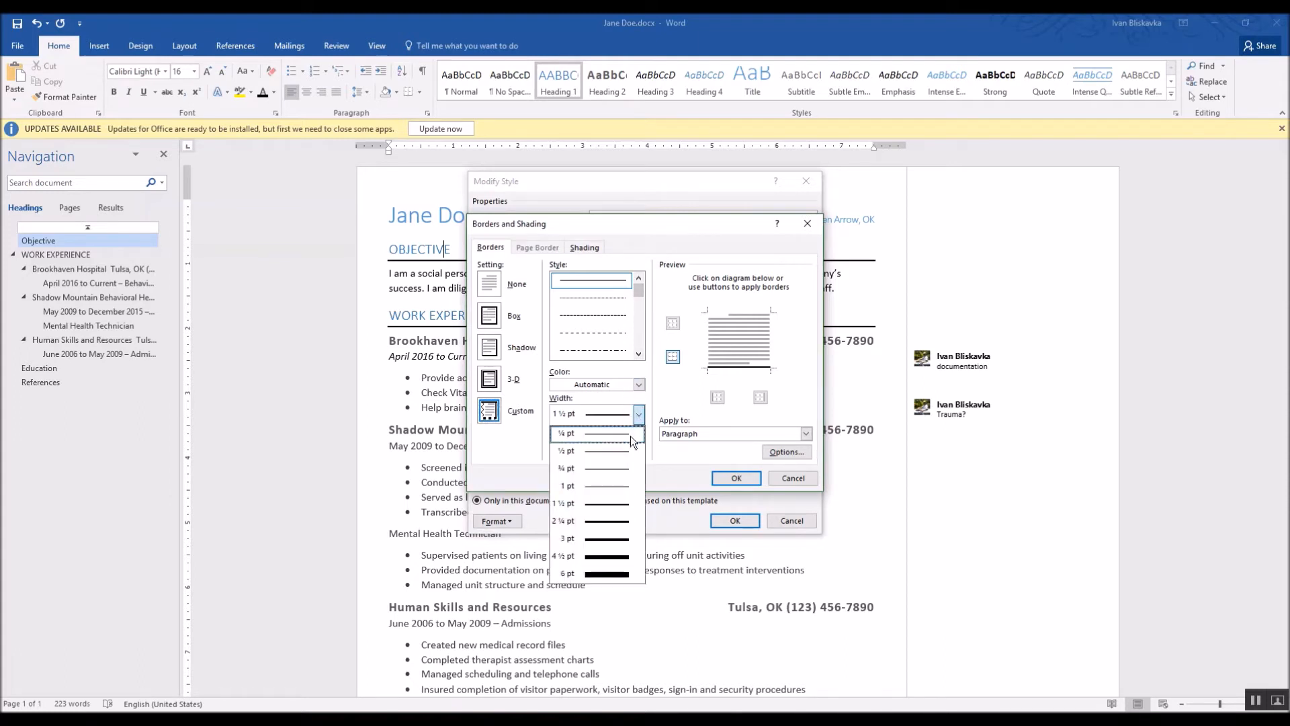
{"action": "left_click", "coordinate": [620, 484]}
{"action": "left_click", "coordinate": [671, 358]}
{"action": "left_click", "coordinate": [739, 482]}
{"action": "left_click", "coordinate": [740, 521]}
{"action": "left_click", "coordinate": [646, 360]}
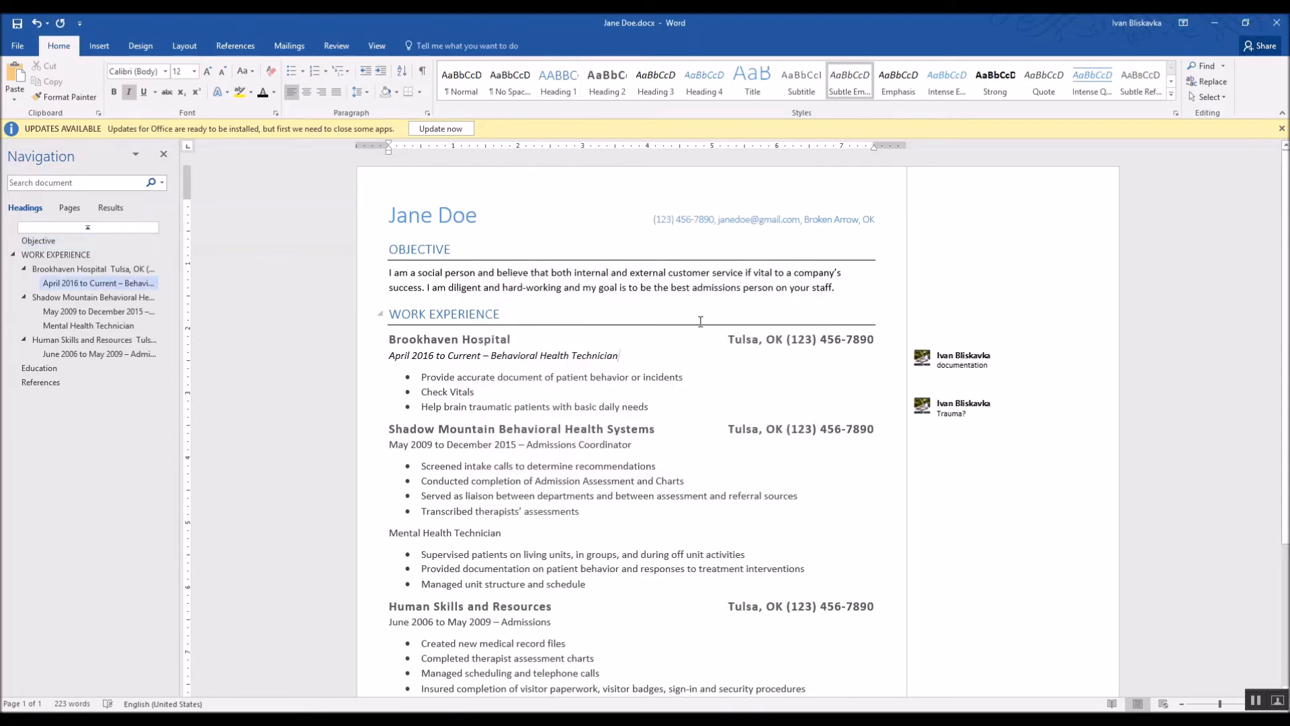